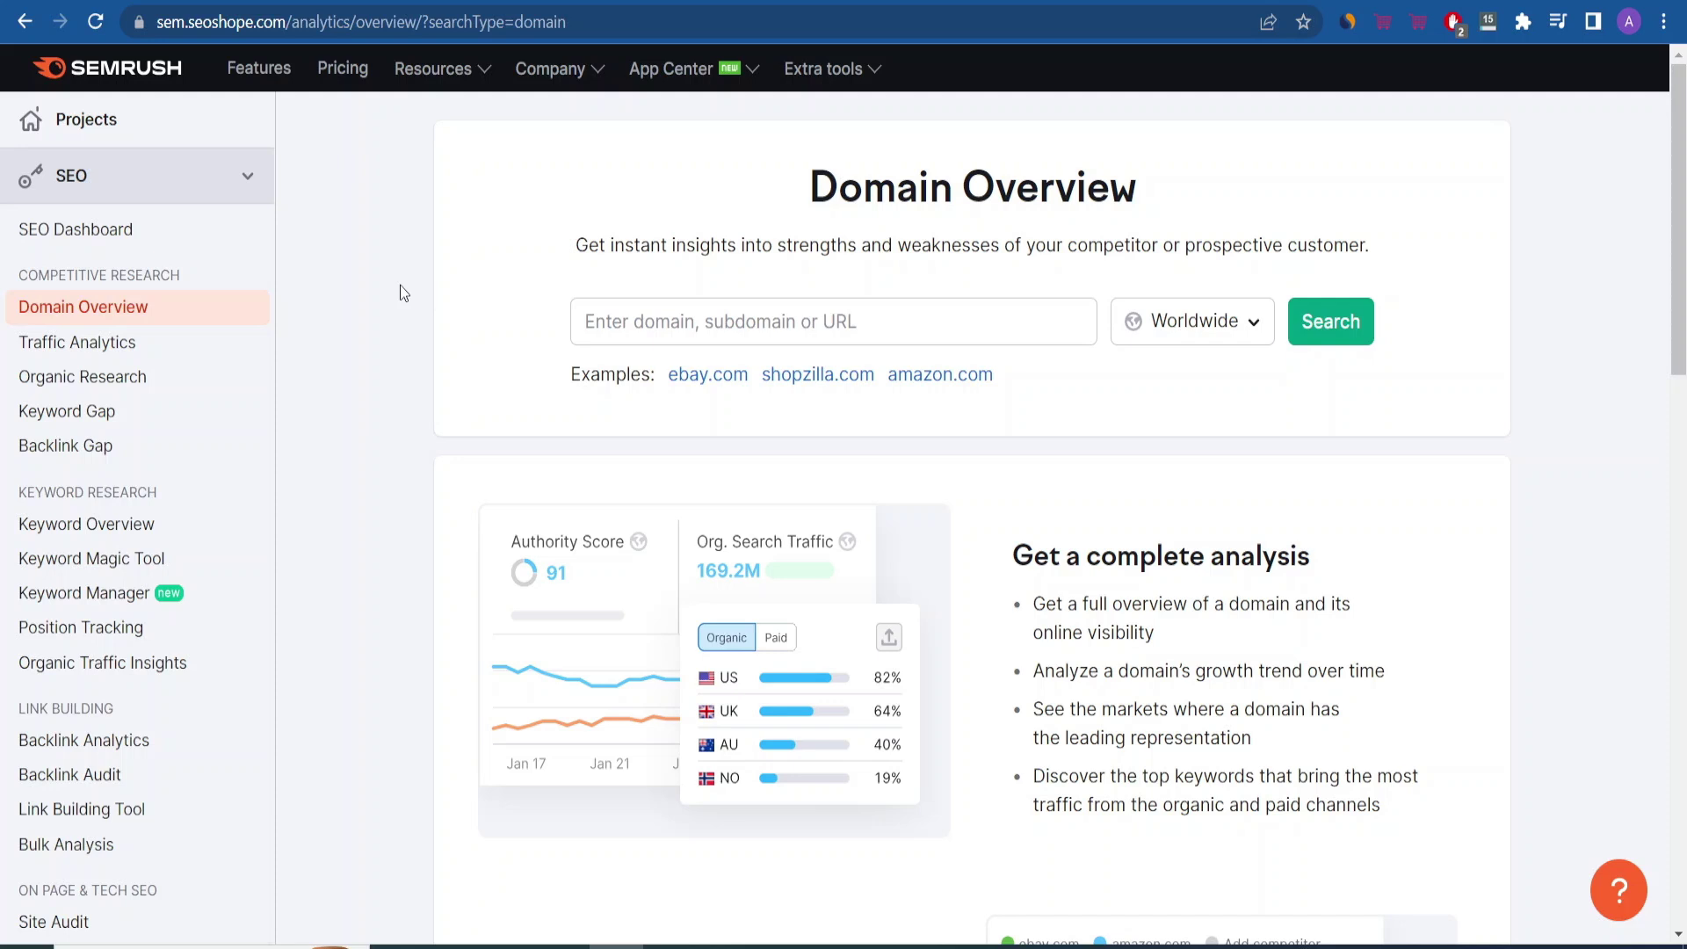
- Enter apk in Semrush's domain search field and go to the Keyword Magic Tool
{"action": "left_click", "coordinate": [615, 329]}
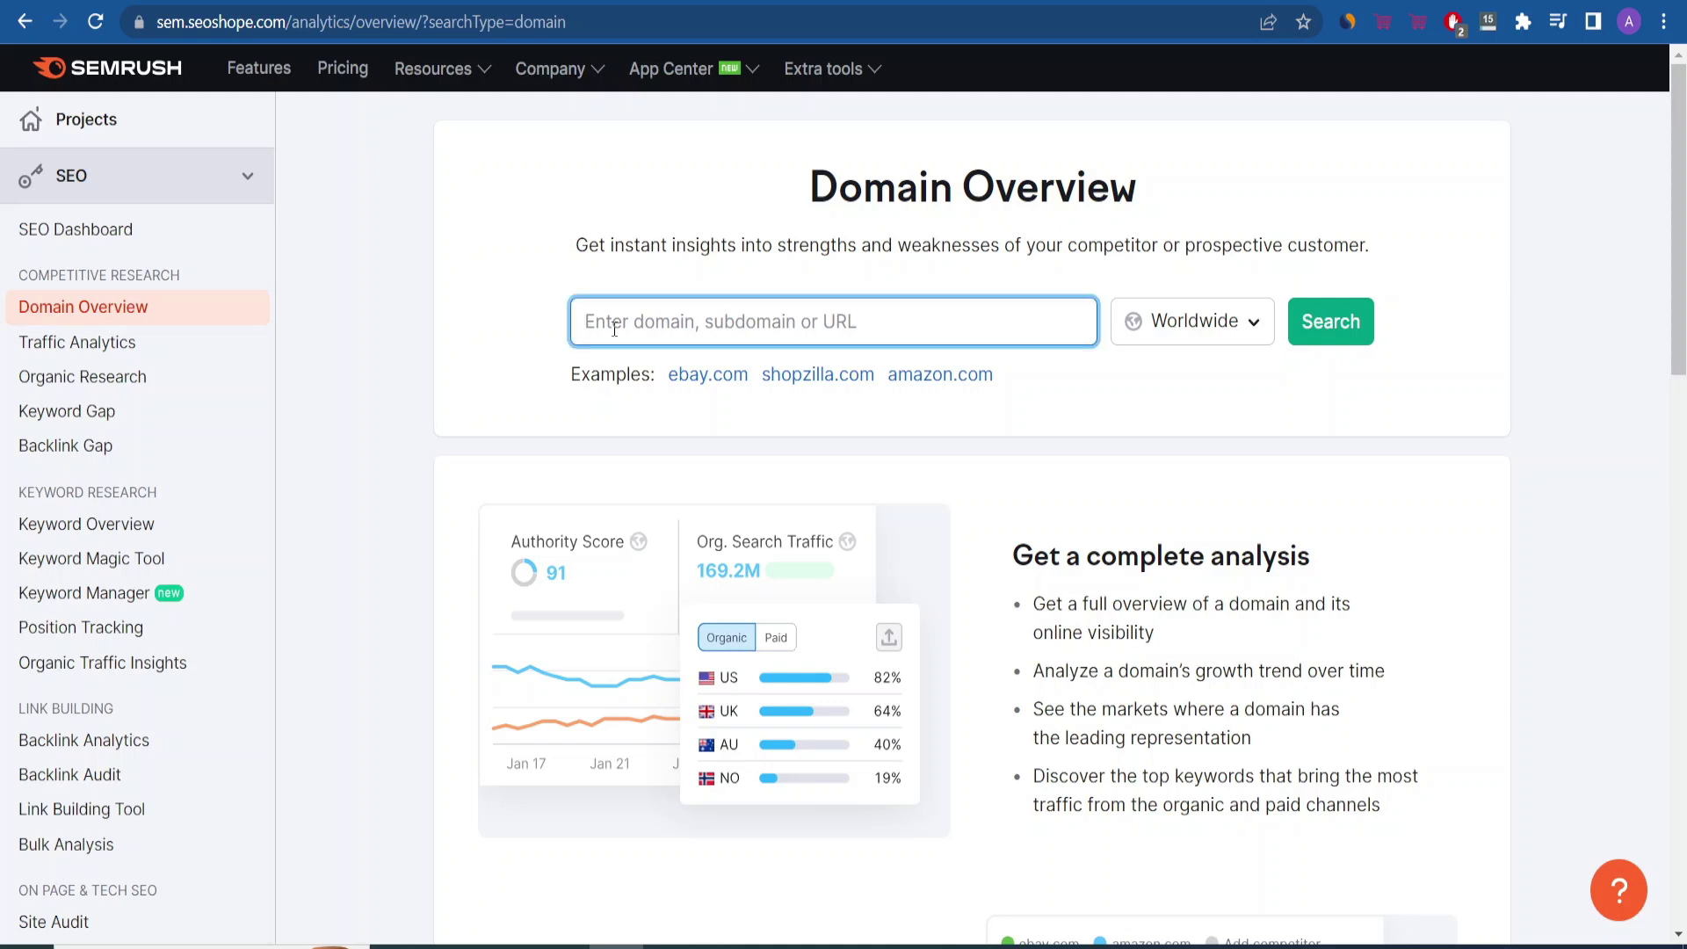
{"action": "type", "text": "apk"}
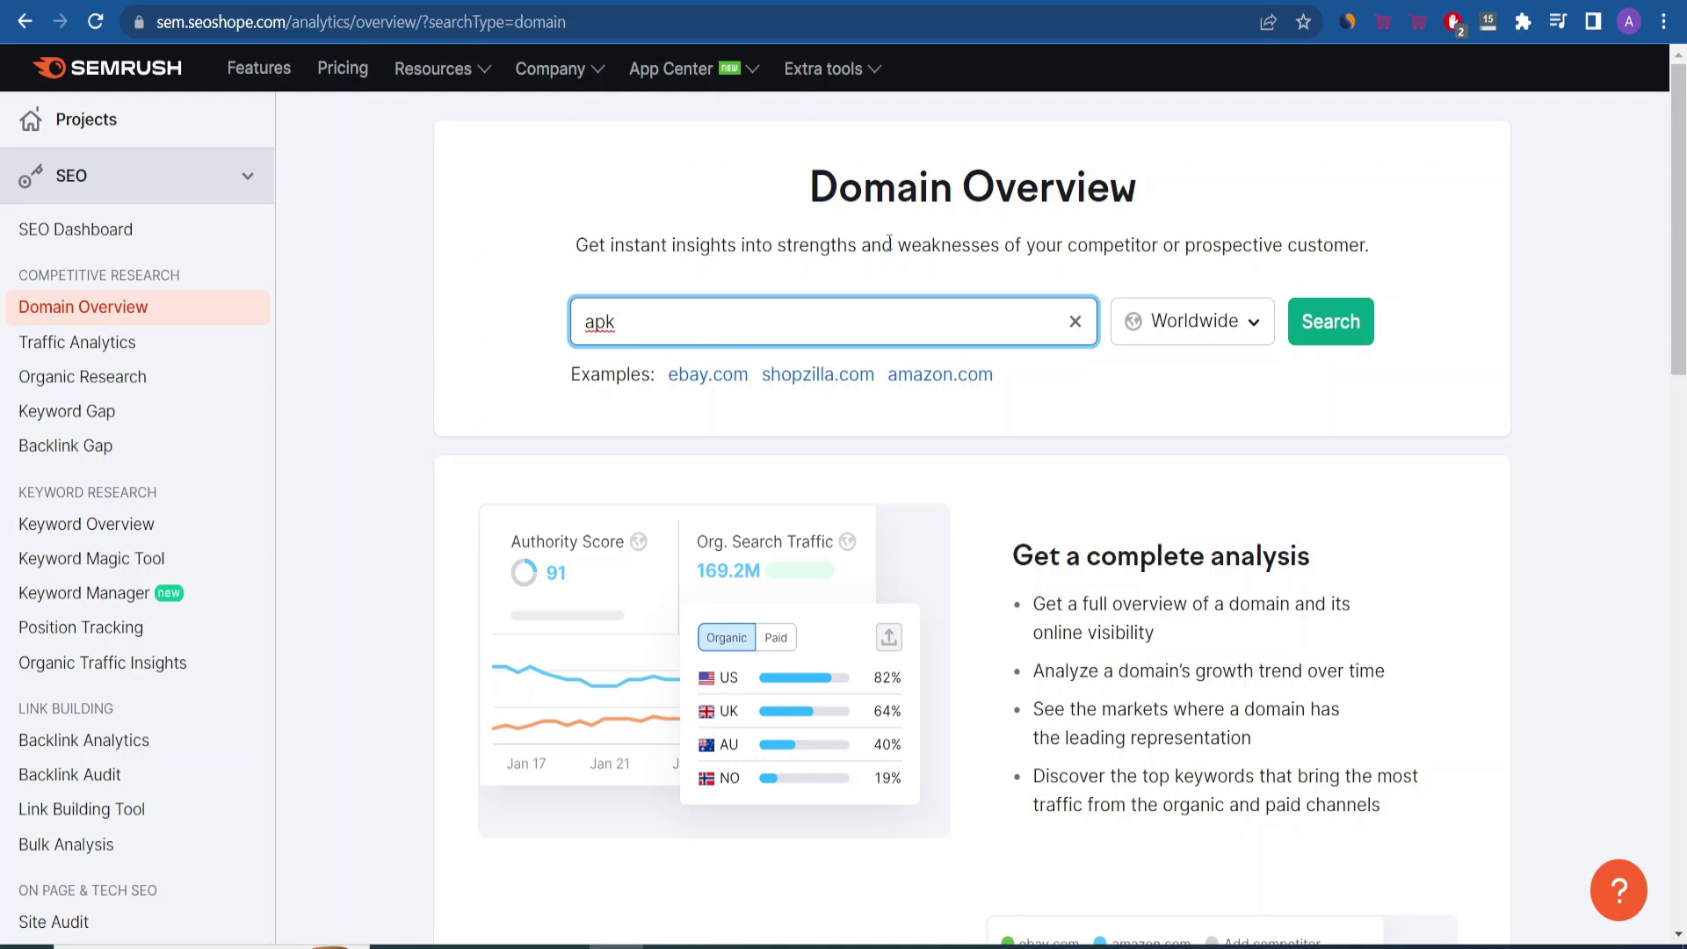
{"action": "left_click", "coordinate": [83, 559]}
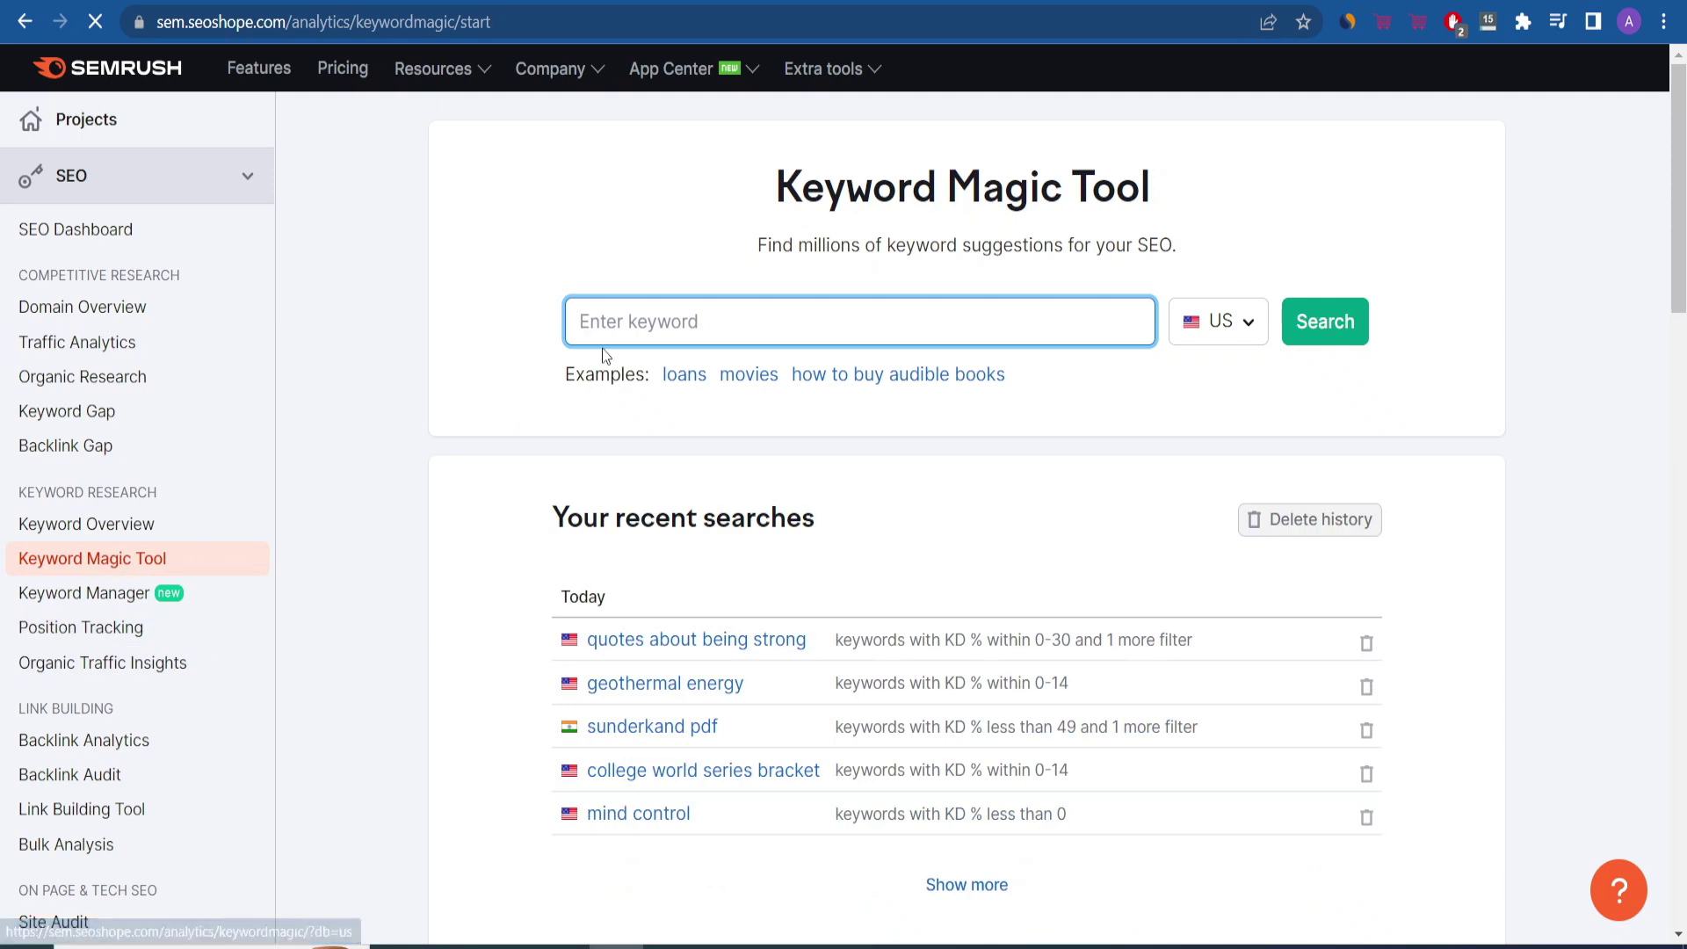
- Search the Keyword Magic Tool for 'apk' in the US database
{"action": "type", "text": "apk"}
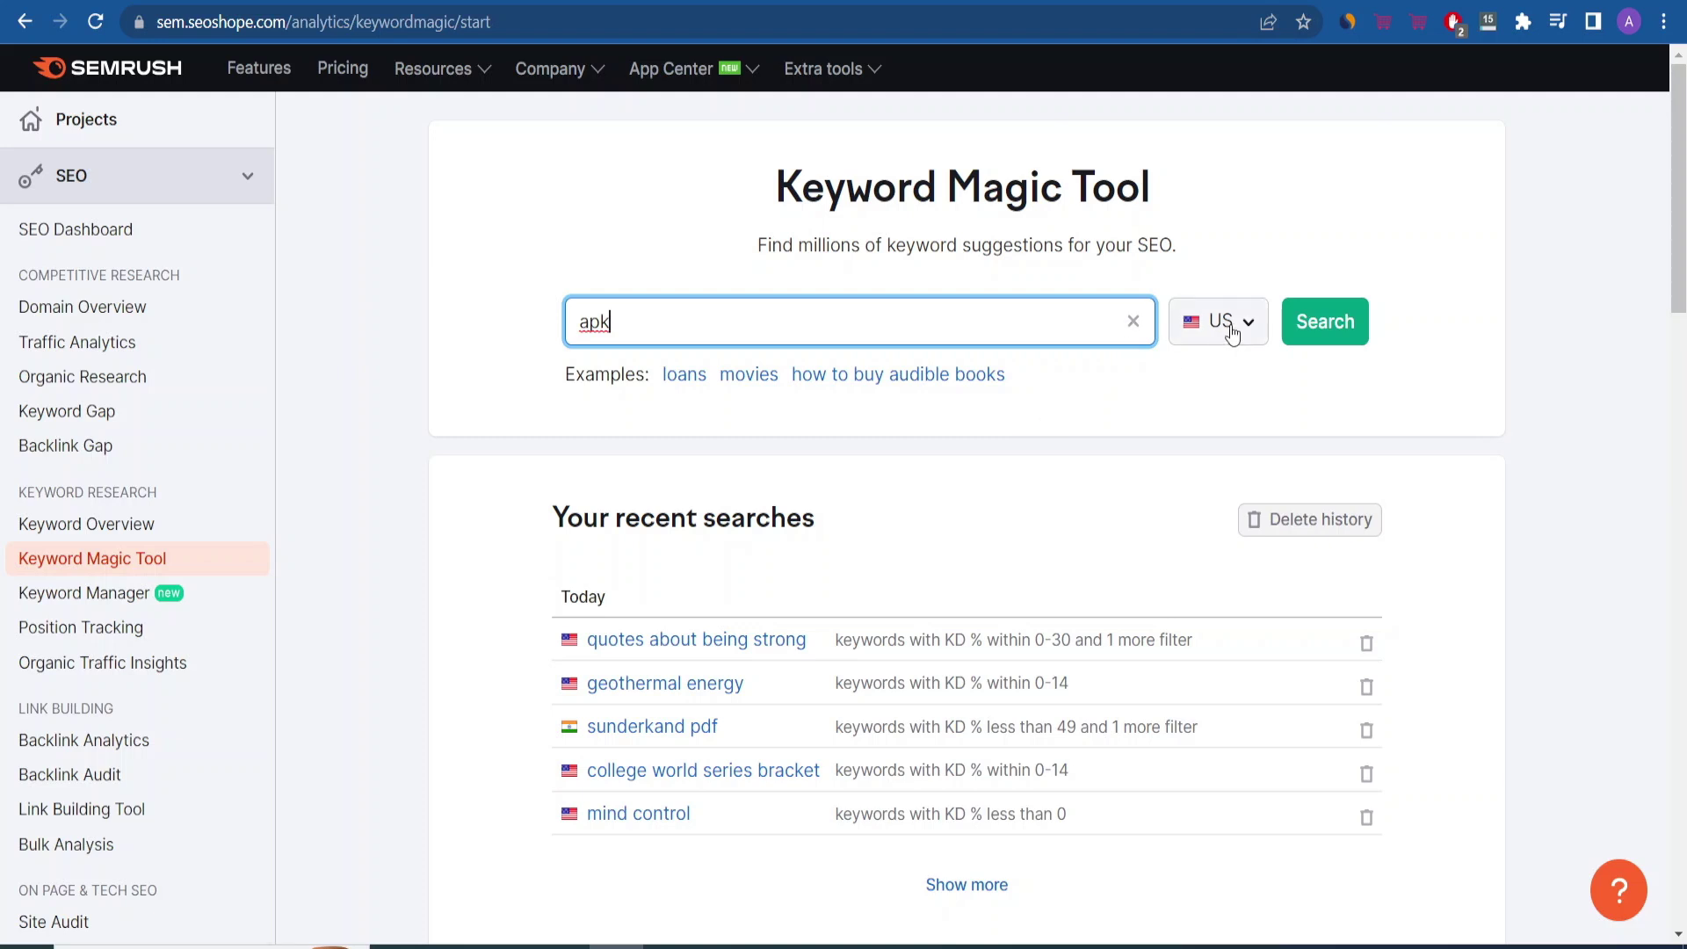
{"action": "left_click", "coordinate": [1321, 324]}
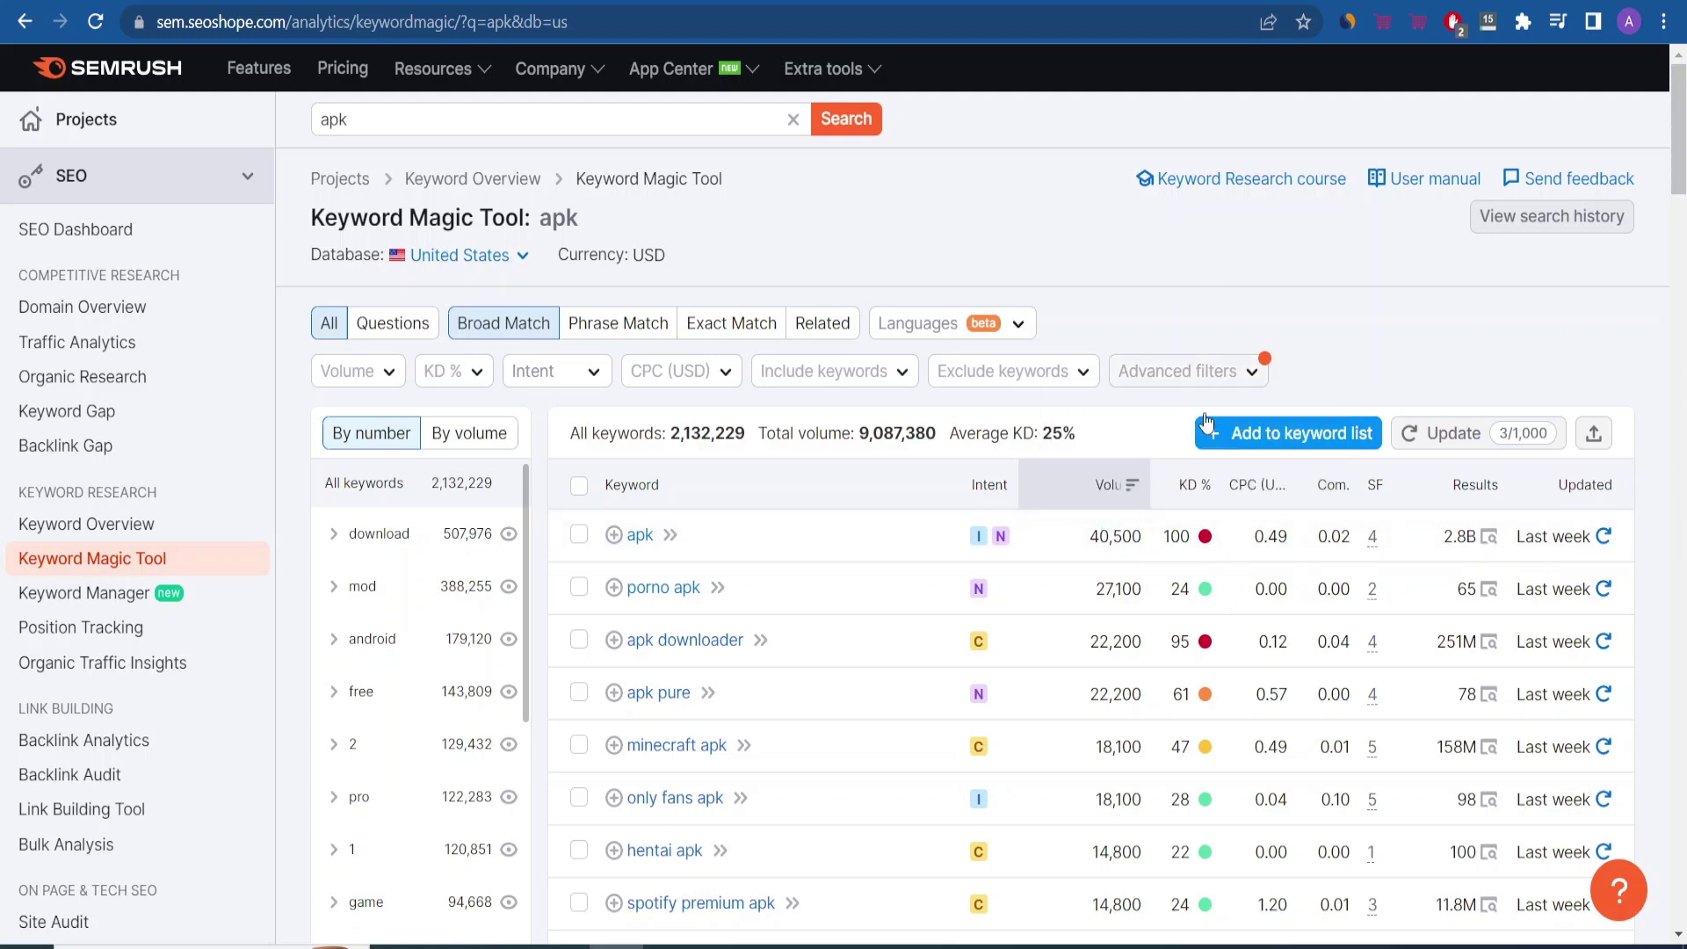
- Filter the apk keywords to a custom KD range of 0–20%
{"action": "mouse_move", "coordinate": [1185, 590]}
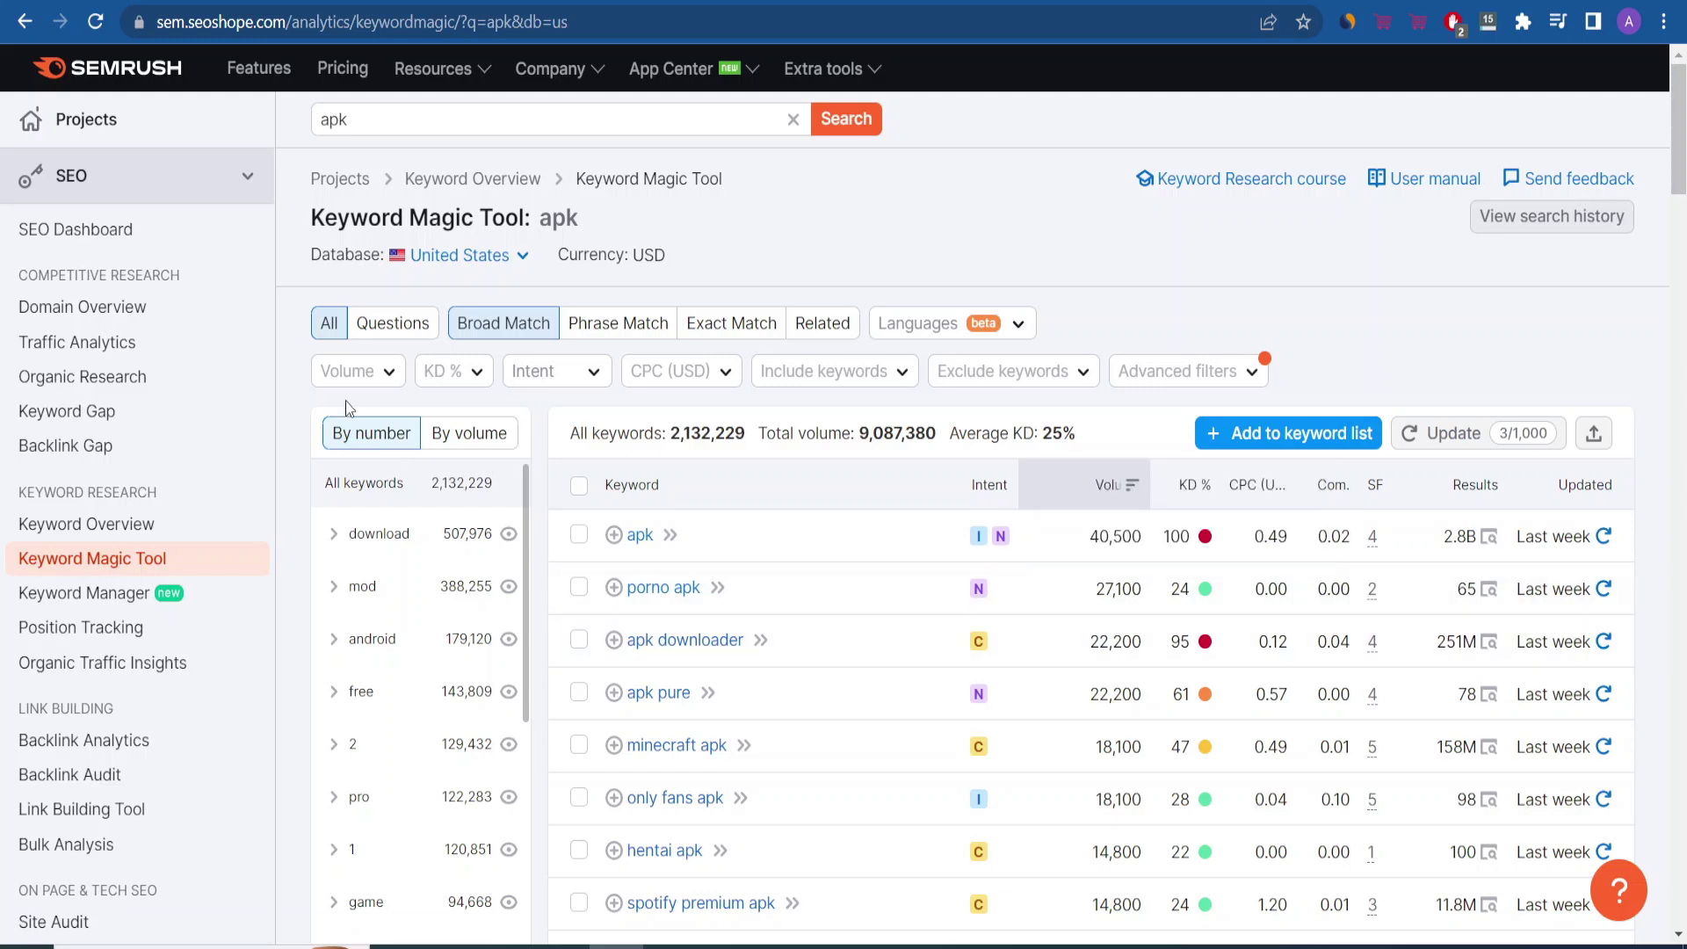
{"action": "left_click", "coordinate": [452, 373]}
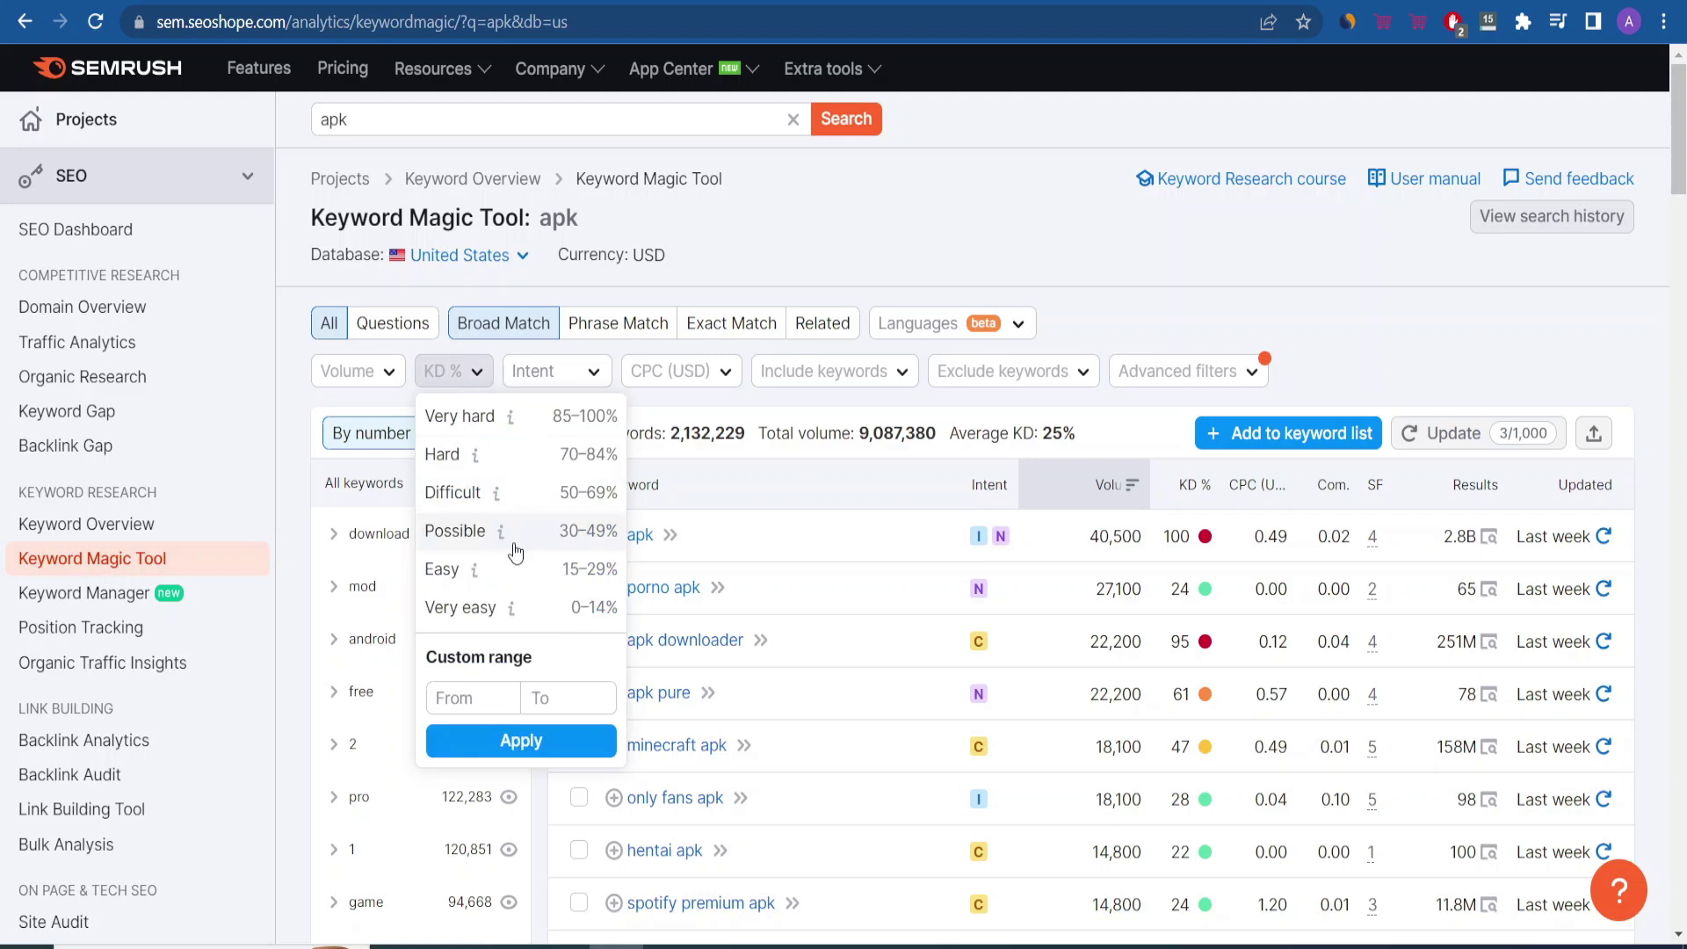
{"action": "left_click", "coordinate": [492, 702]}
{"action": "type", "text": "0"}
{"action": "left_click", "coordinate": [557, 698]}
{"action": "type", "text": "20"}
{"action": "left_click", "coordinate": [520, 741]}
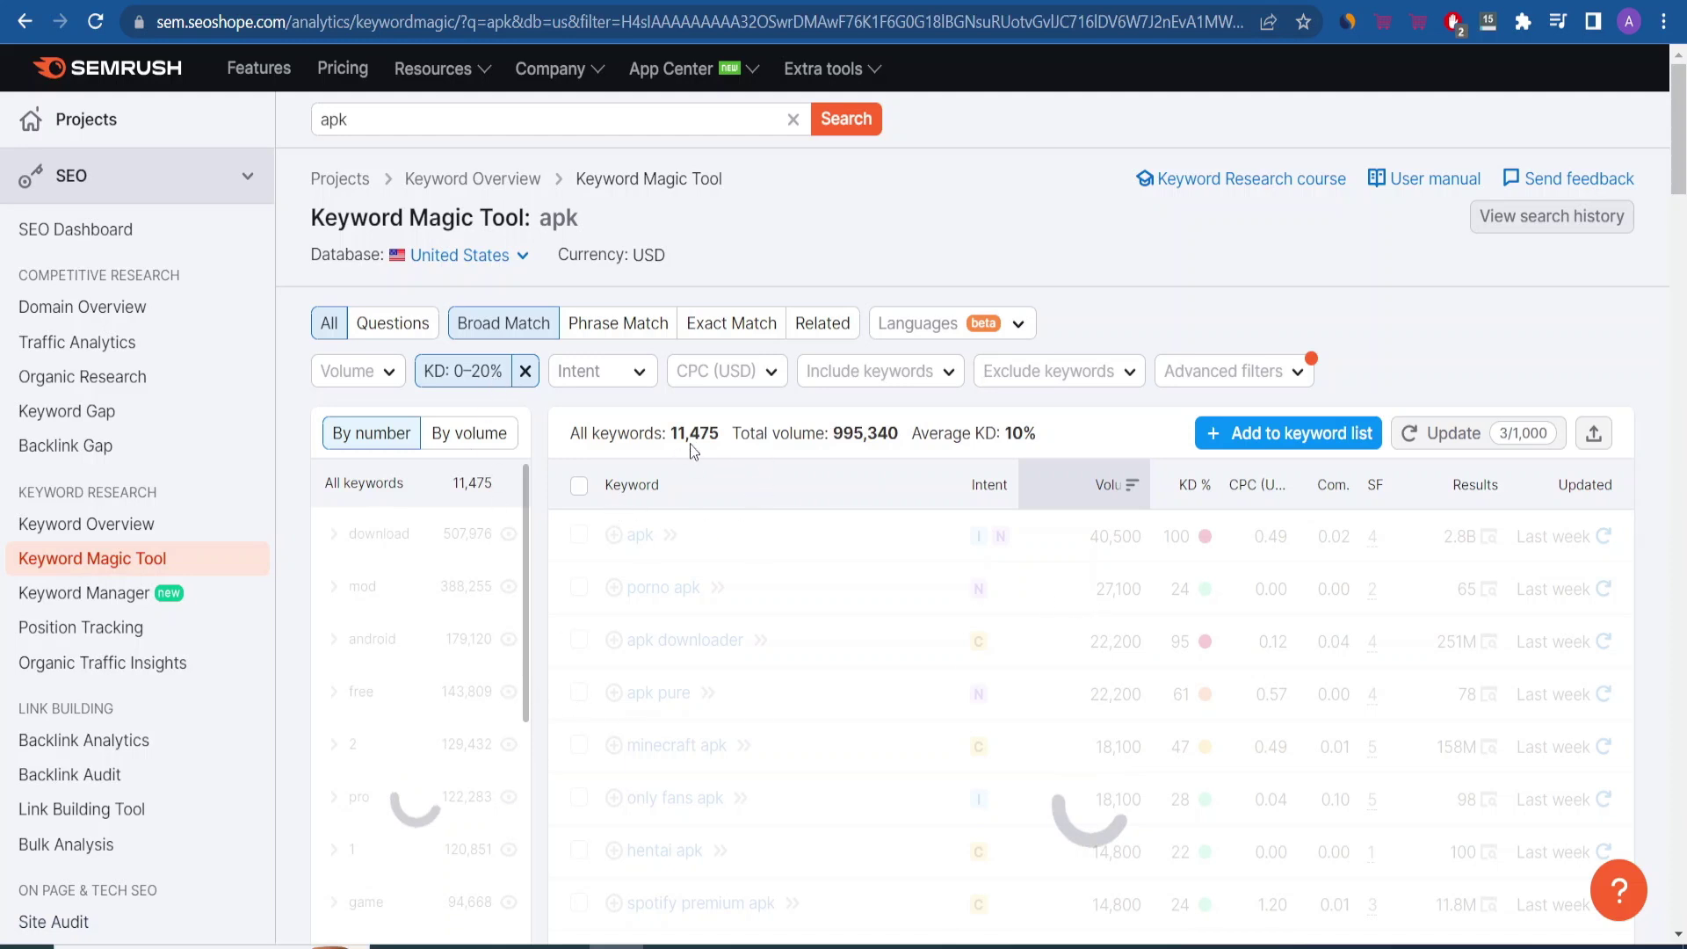
- Add a minimum search volume filter of 200
{"action": "scroll", "coordinate": [975, 566], "scroll_direction": "down", "scroll_amount": 5}
{"action": "scroll", "coordinate": [817, 588], "scroll_direction": "up", "scroll_amount": 5}
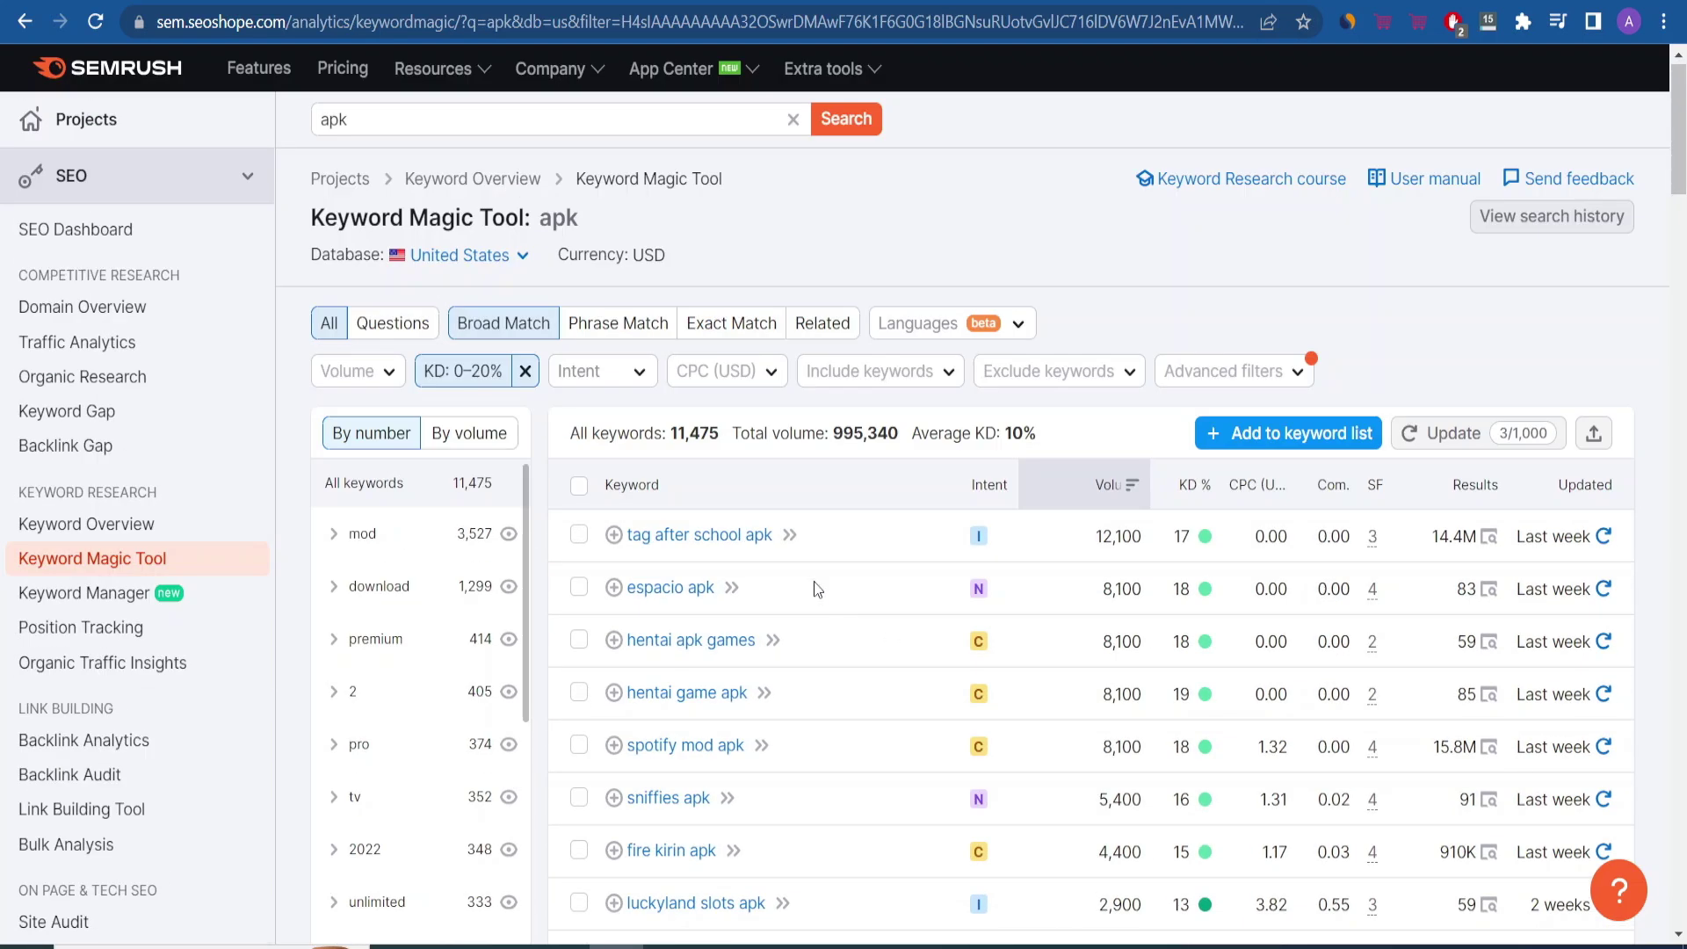
{"action": "left_click", "coordinate": [362, 377]}
{"action": "left_click", "coordinate": [366, 699]}
{"action": "type", "text": "500"}
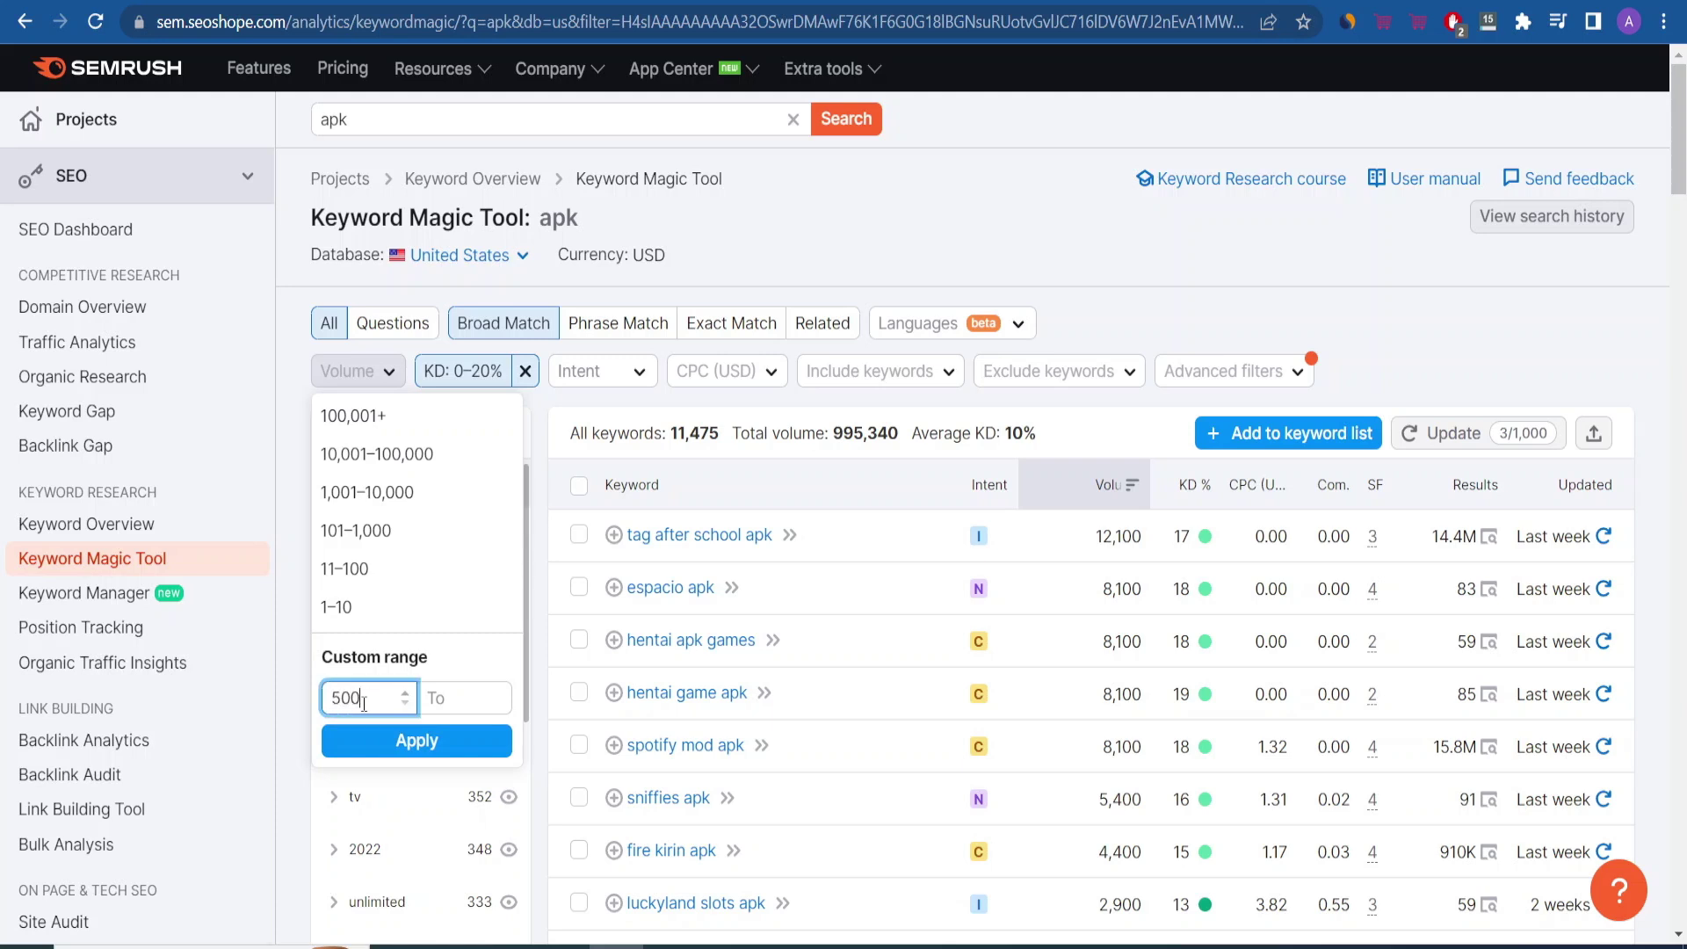
{"action": "left_click_drag", "start_coordinate": [369, 698], "coordinate": [285, 709]}
{"action": "type", "text": "200"}
{"action": "left_click", "coordinate": [407, 748]}
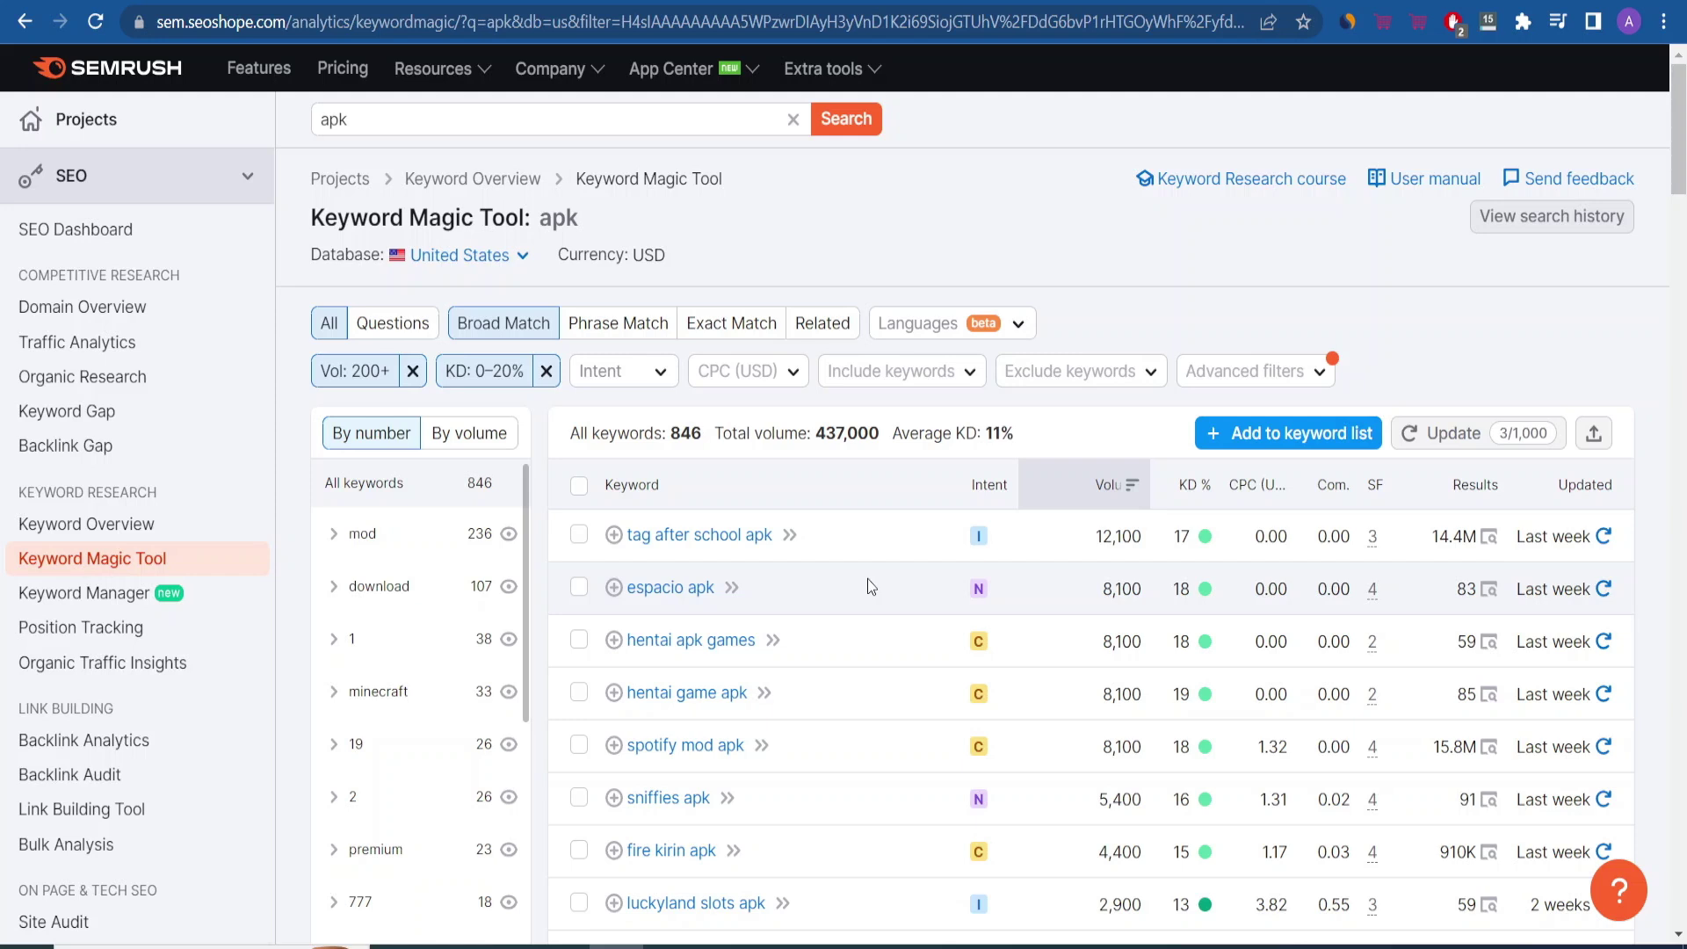
- Export all 846 filtered keywords as CSV and open the downloaded file
{"action": "scroll", "coordinate": [867, 587], "scroll_direction": "down", "scroll_amount": 5}
{"action": "scroll", "coordinate": [914, 655], "scroll_direction": "up", "scroll_amount": 5}
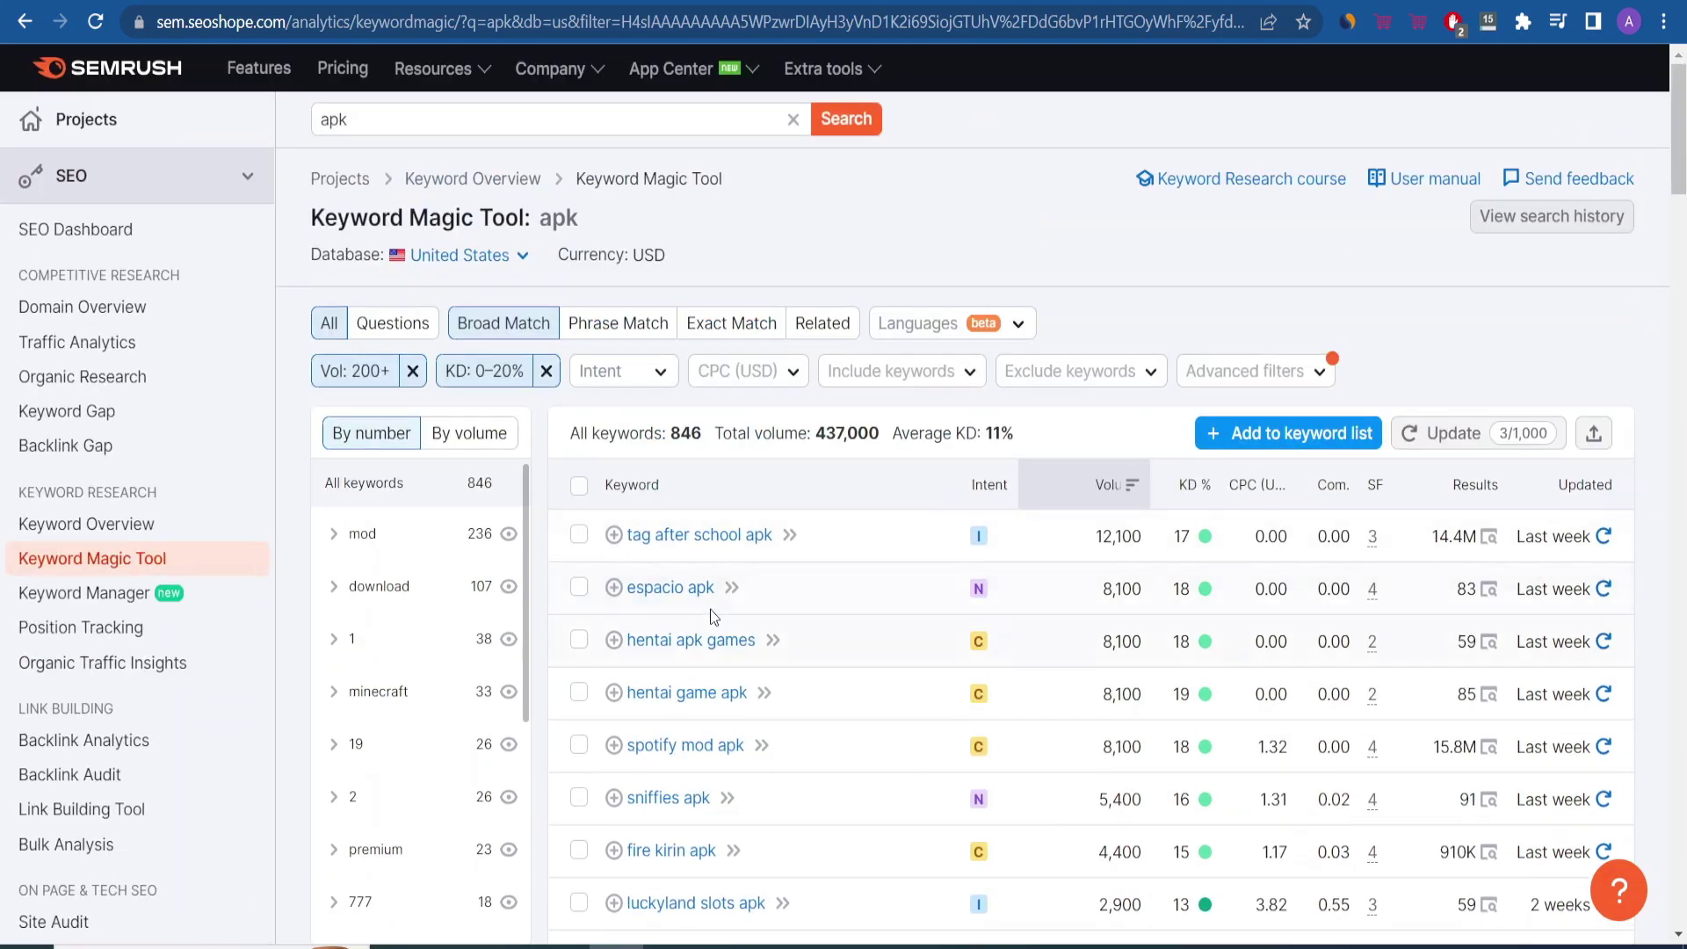
{"action": "left_click", "coordinate": [1594, 433]}
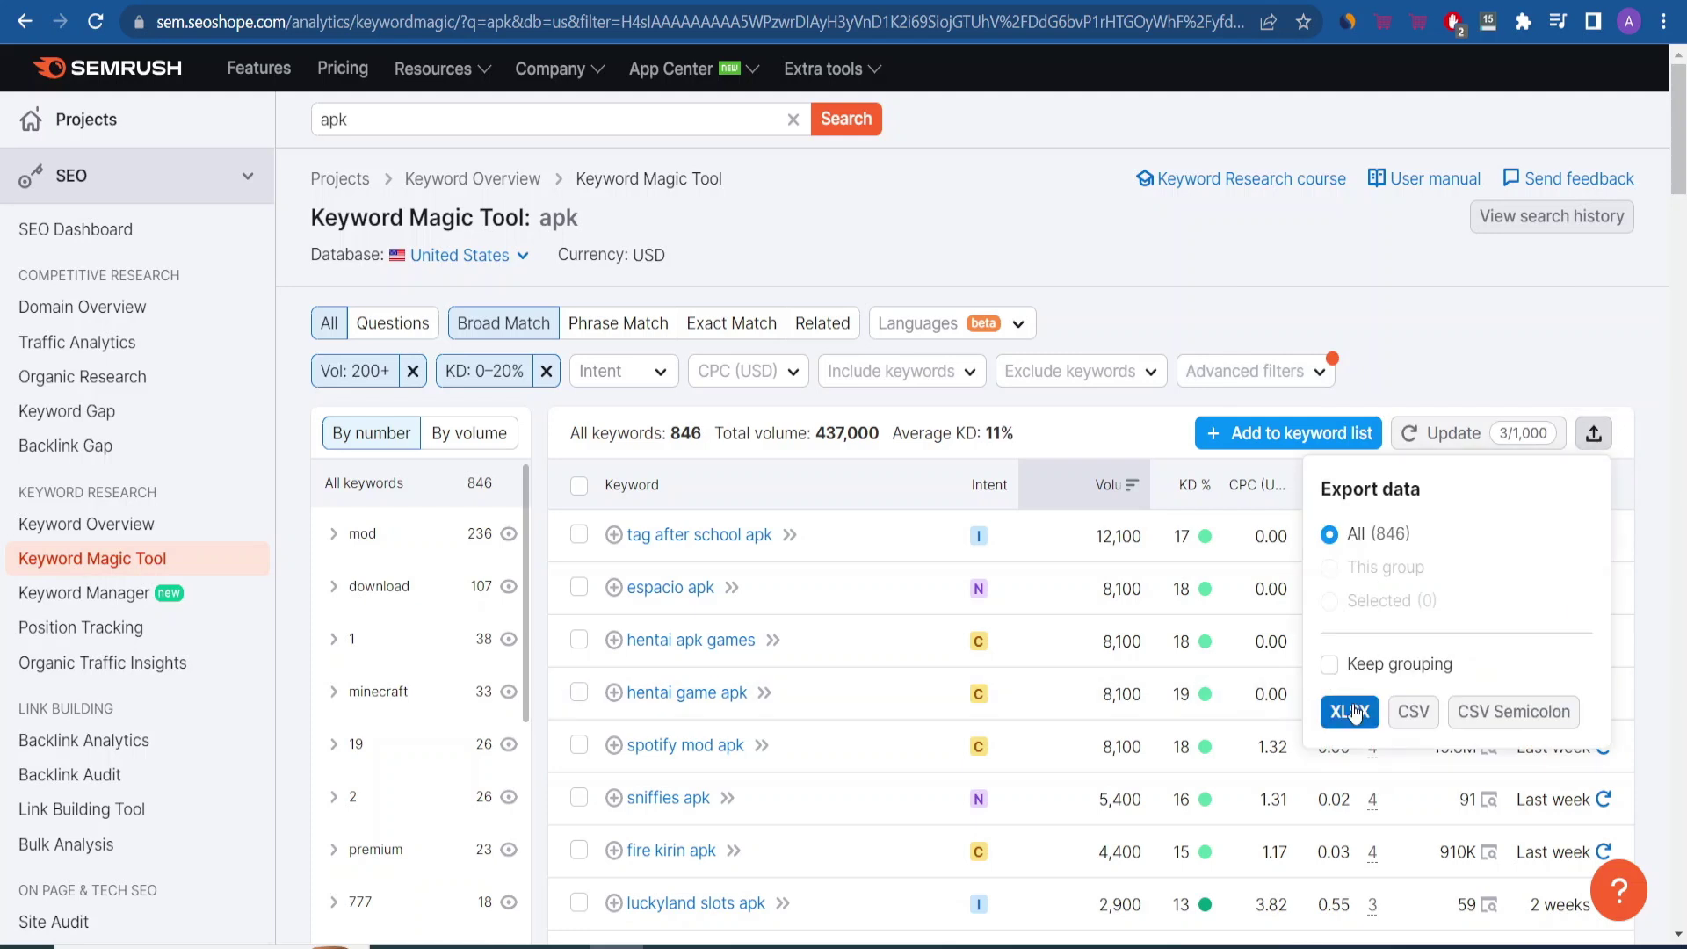
{"action": "left_click", "coordinate": [1410, 714]}
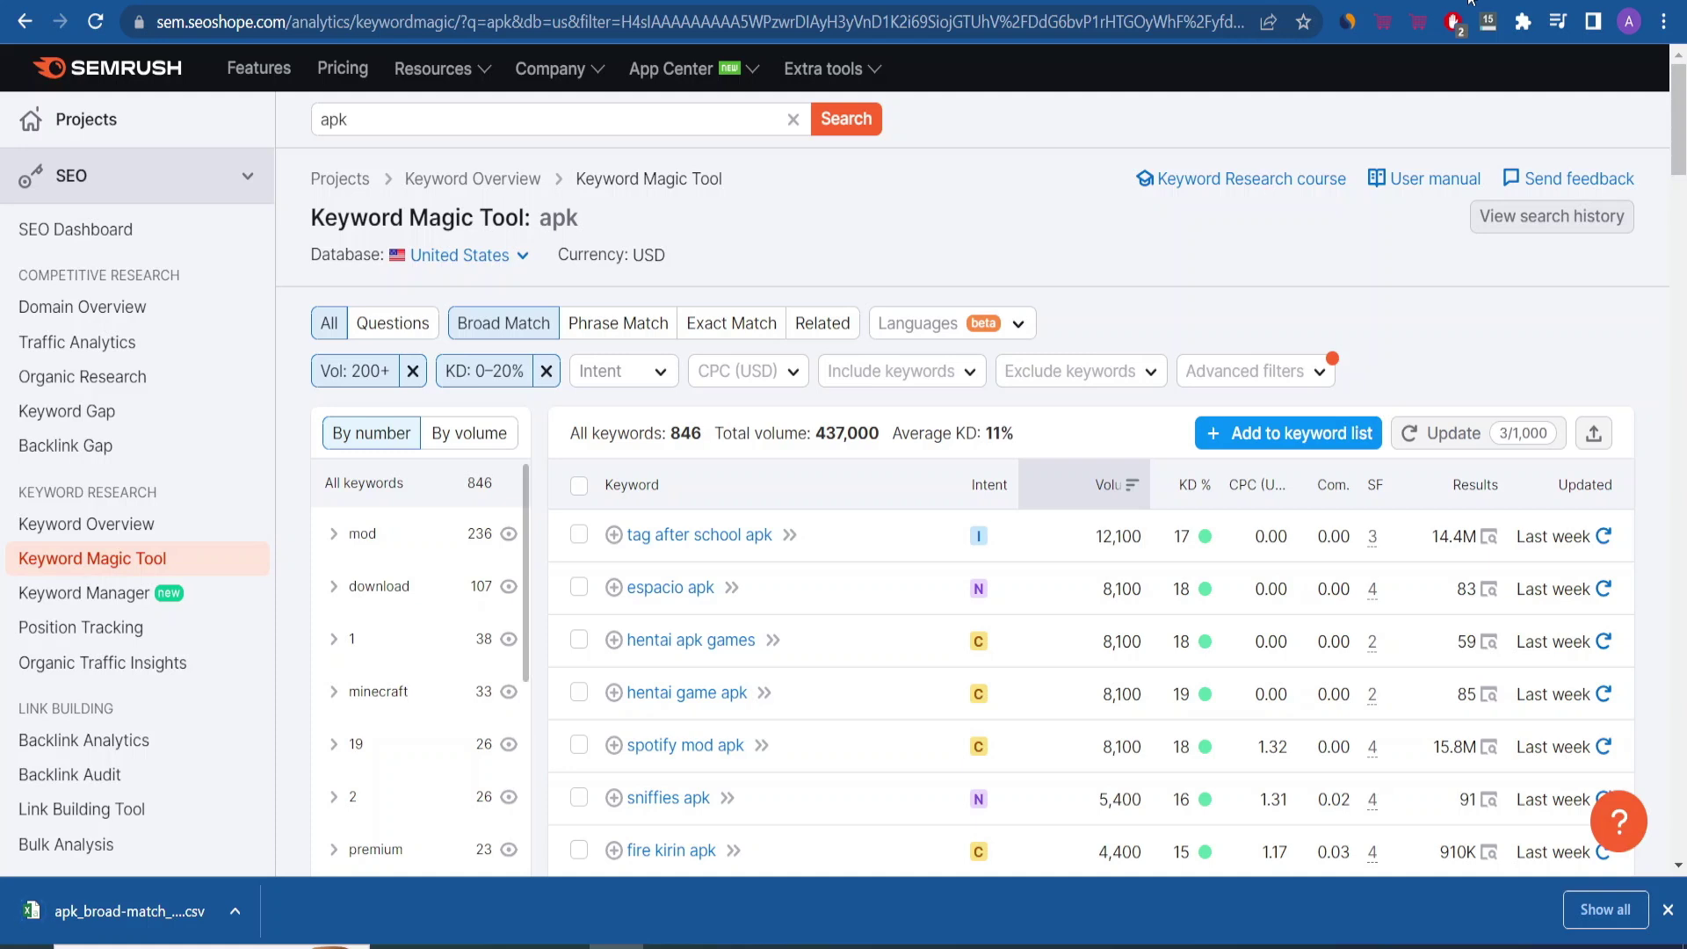
{"action": "left_click", "coordinate": [233, 914]}
{"action": "left_click", "coordinate": [290, 761]}
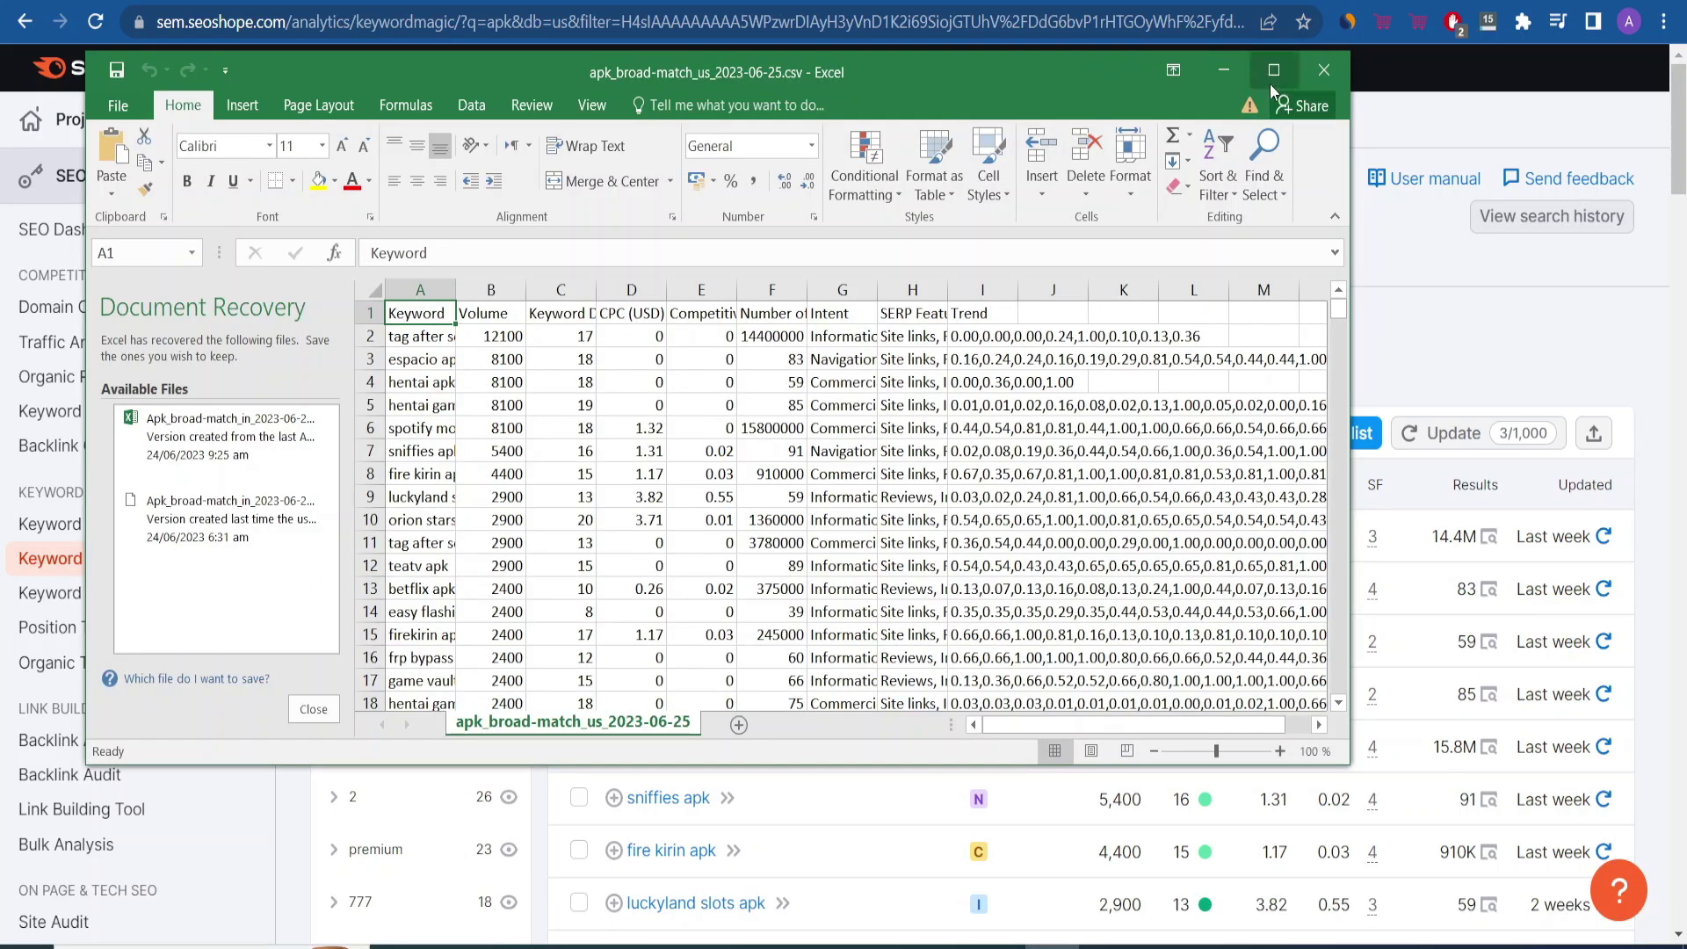
- Maximize Excel, dismiss Document Recovery and autofit column A to show full keywords
{"action": "left_click", "coordinate": [1274, 70]}
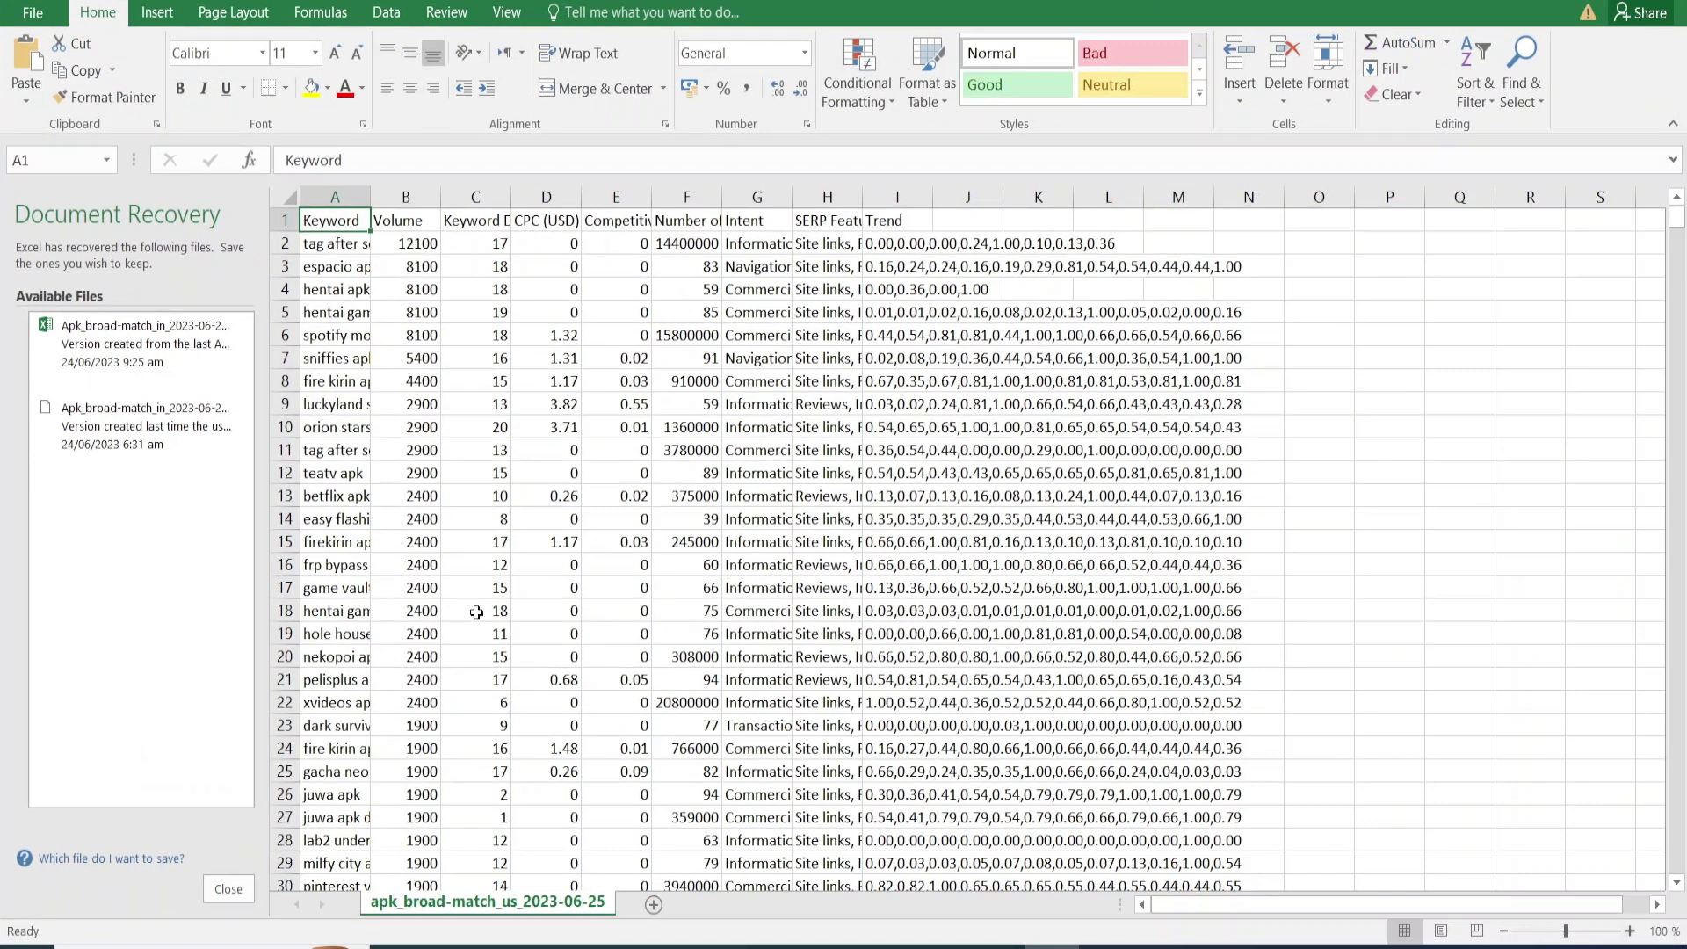
{"action": "scroll", "coordinate": [540, 571], "scroll_direction": "down", "scroll_amount": 3}
{"action": "scroll", "coordinate": [385, 358], "scroll_direction": "up", "scroll_amount": 3}
{"action": "left_click", "coordinate": [228, 889]}
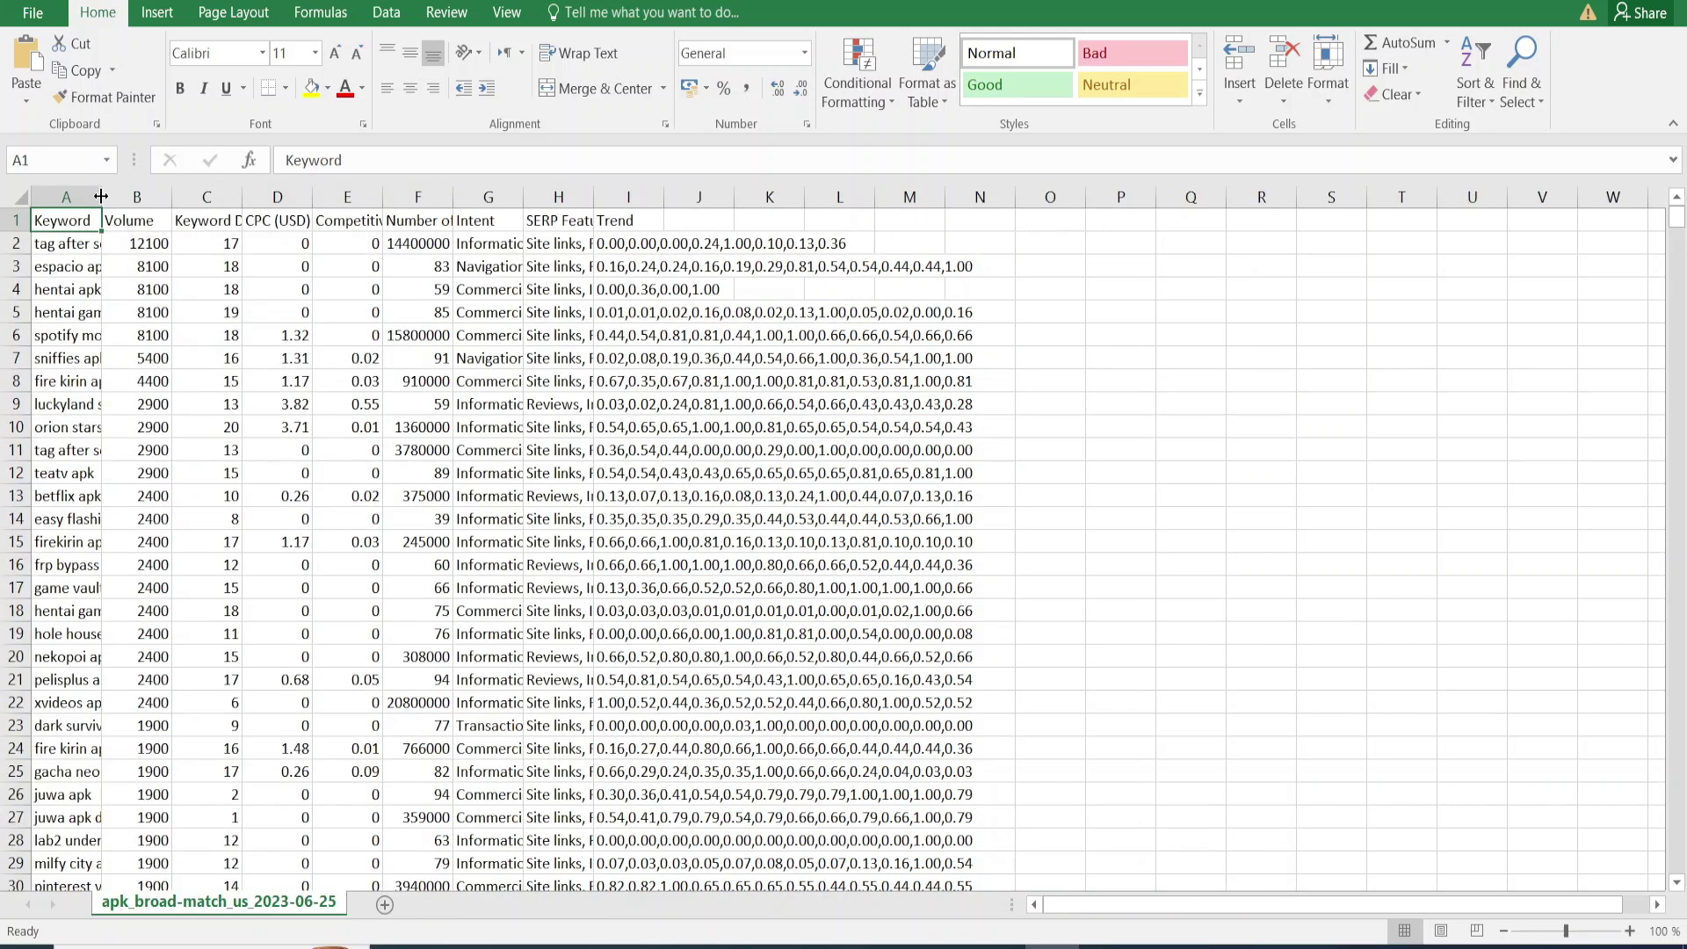
{"action": "double_click", "coordinate": [101, 195]}
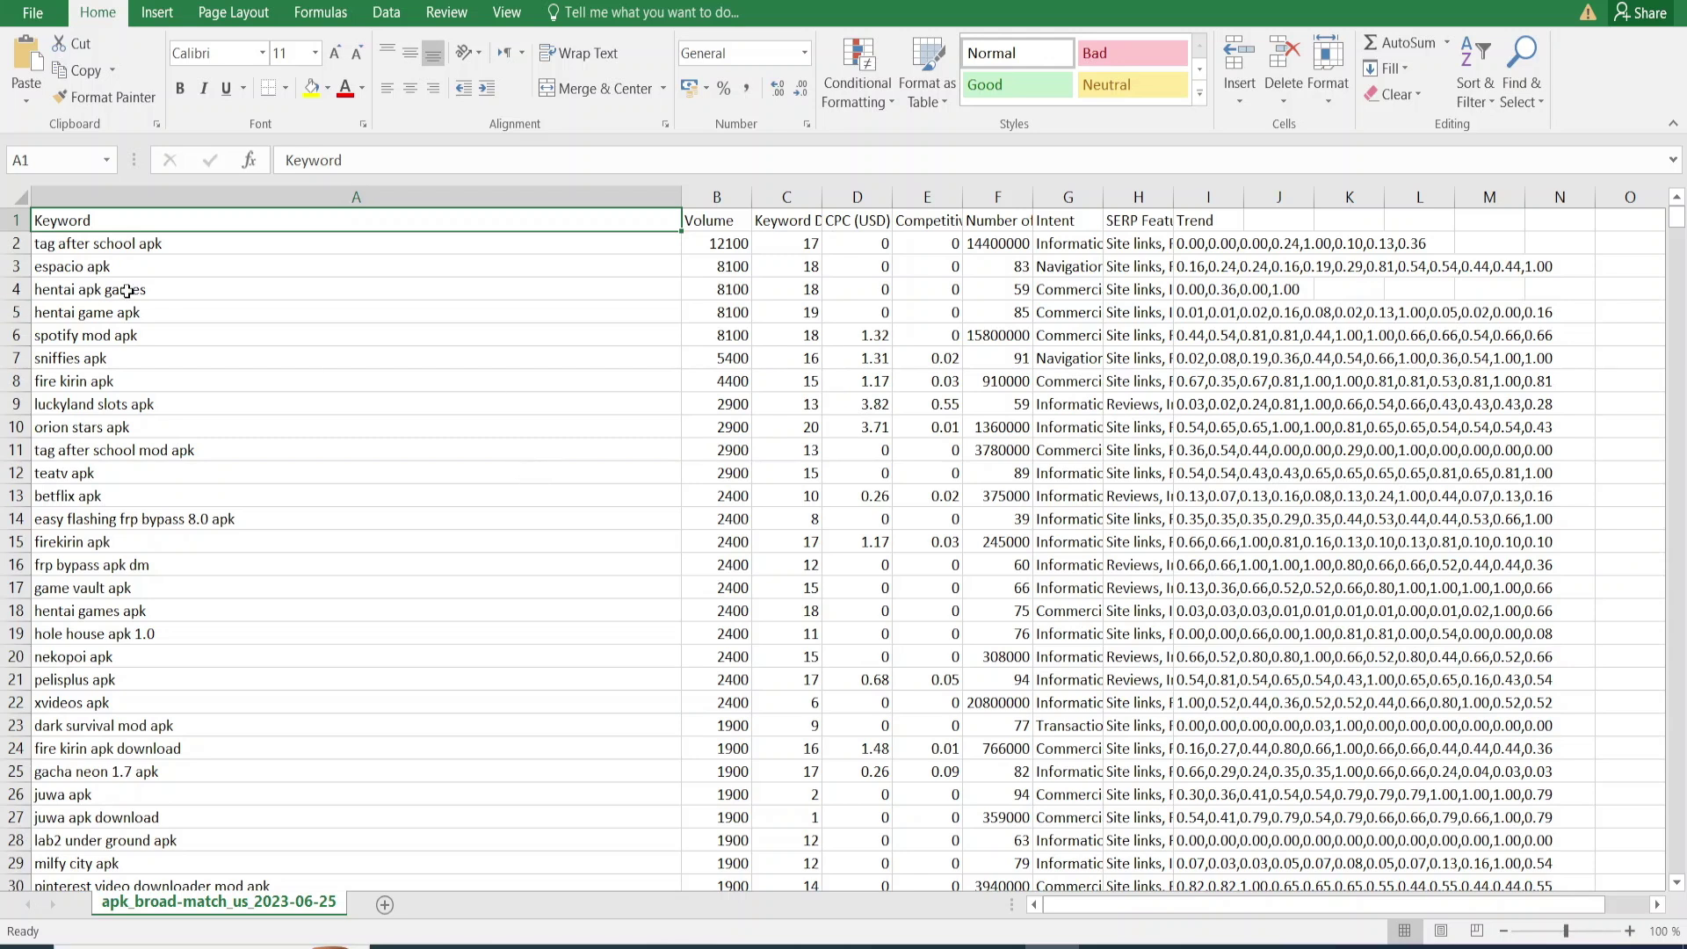
{"action": "scroll", "coordinate": [133, 286], "scroll_direction": "down", "scroll_amount": 3}
{"action": "scroll", "coordinate": [176, 567], "scroll_direction": "up", "scroll_amount": 3}
- Copy the keyword in cell A5 and select the allintitle: text in Chrome's search box
{"action": "left_click", "coordinate": [102, 314]}
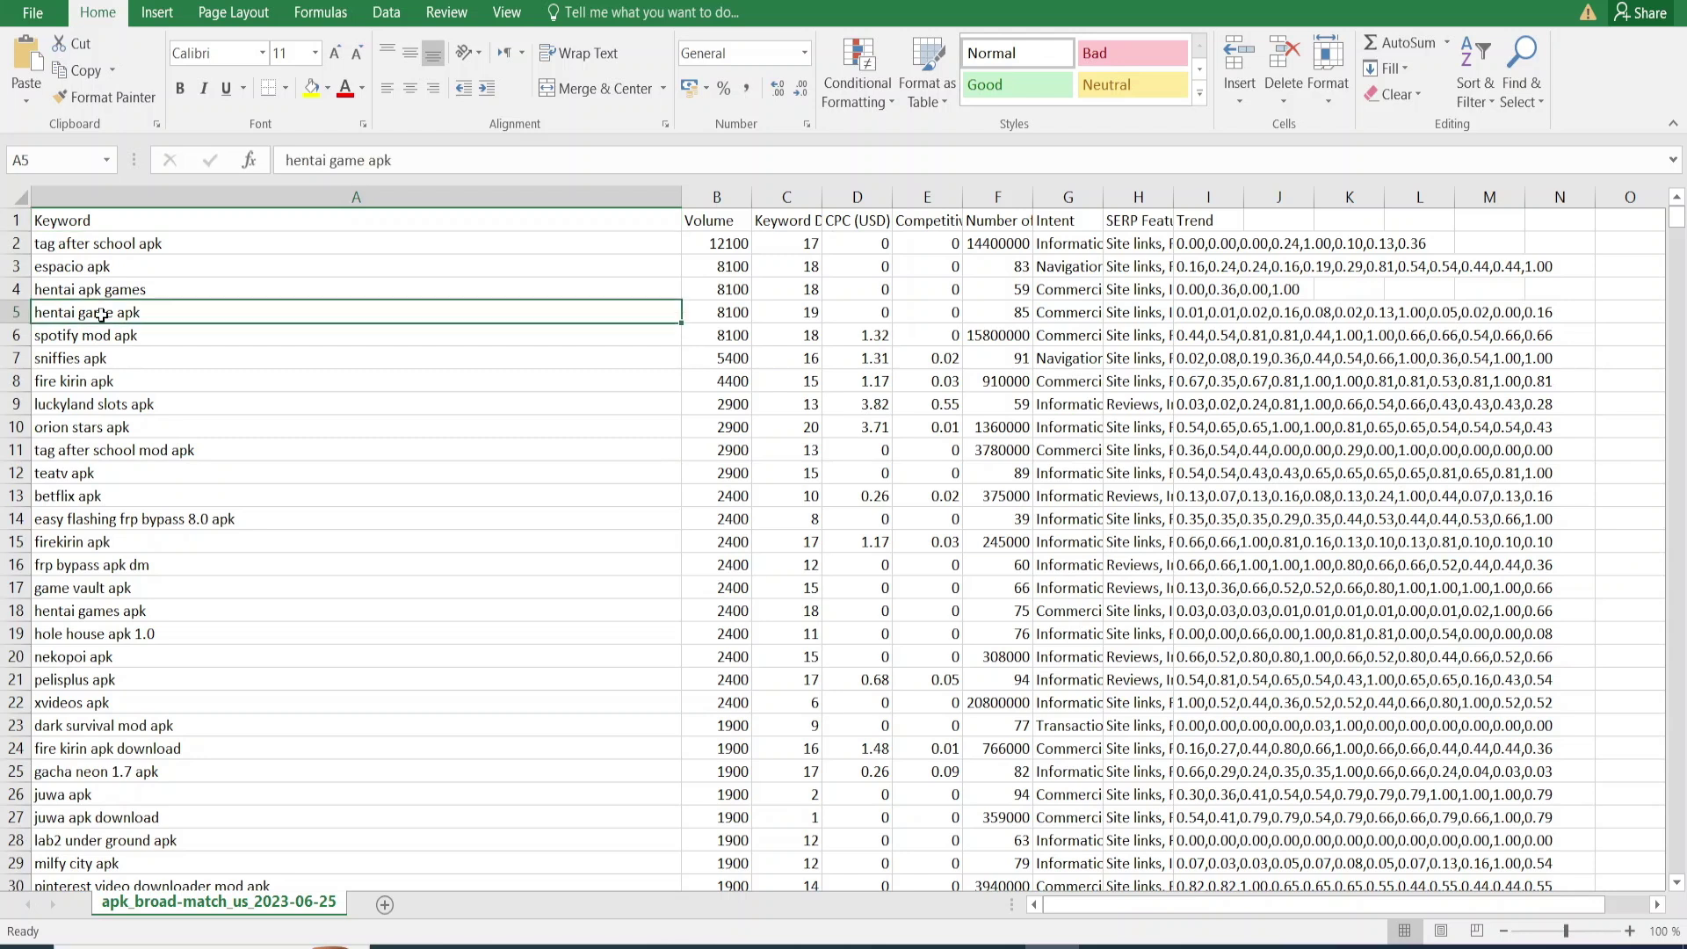
{"action": "right_click", "coordinate": [101, 314]}
{"action": "left_click", "coordinate": [145, 420]}
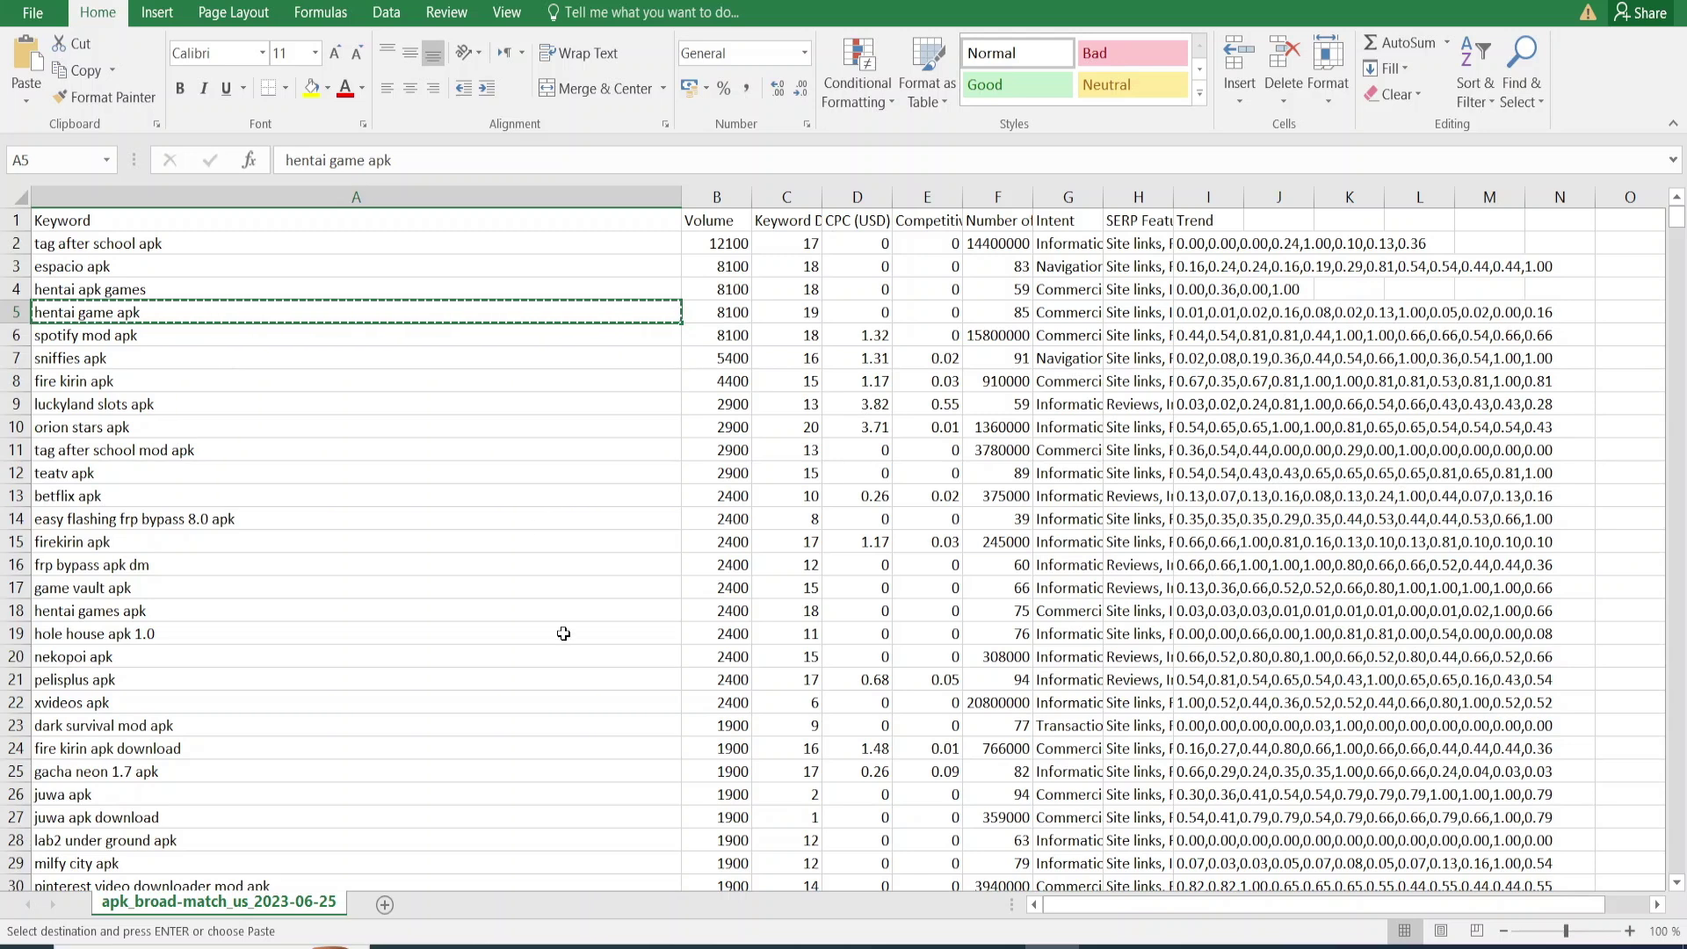
{"action": "scroll", "coordinate": [563, 634], "scroll_direction": "down", "scroll_amount": 5}
{"action": "scroll", "coordinate": [564, 633], "scroll_direction": "up", "scroll_amount": 5}
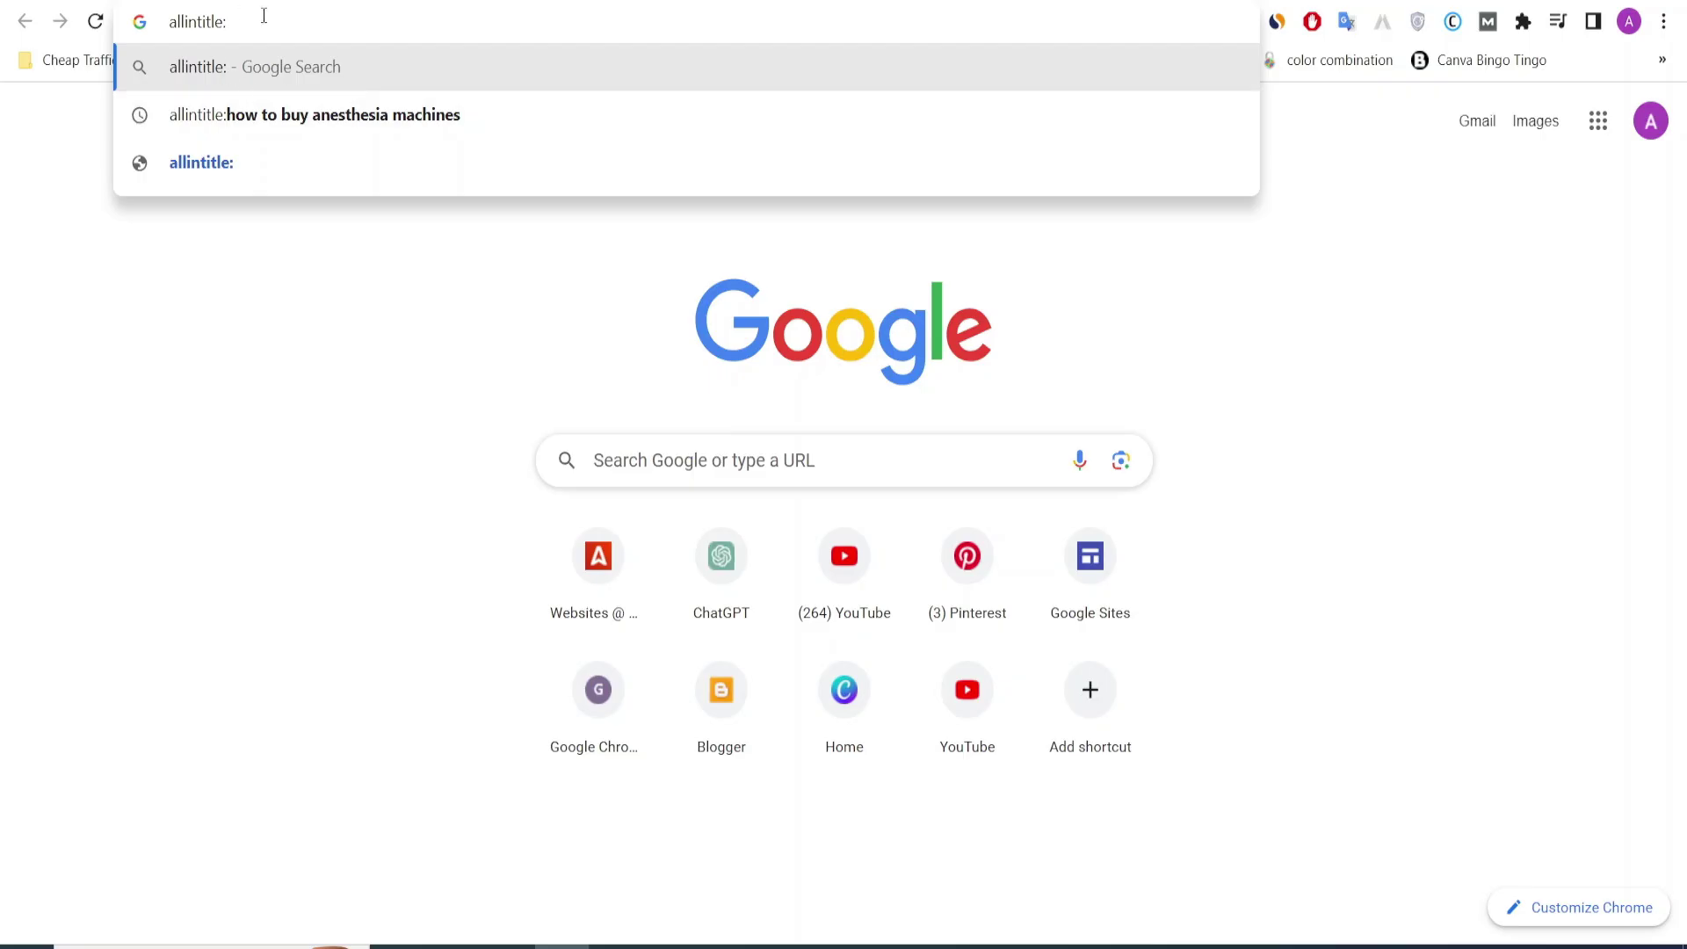
{"action": "left_click_drag", "start_coordinate": [263, 16], "coordinate": [132, 26]}
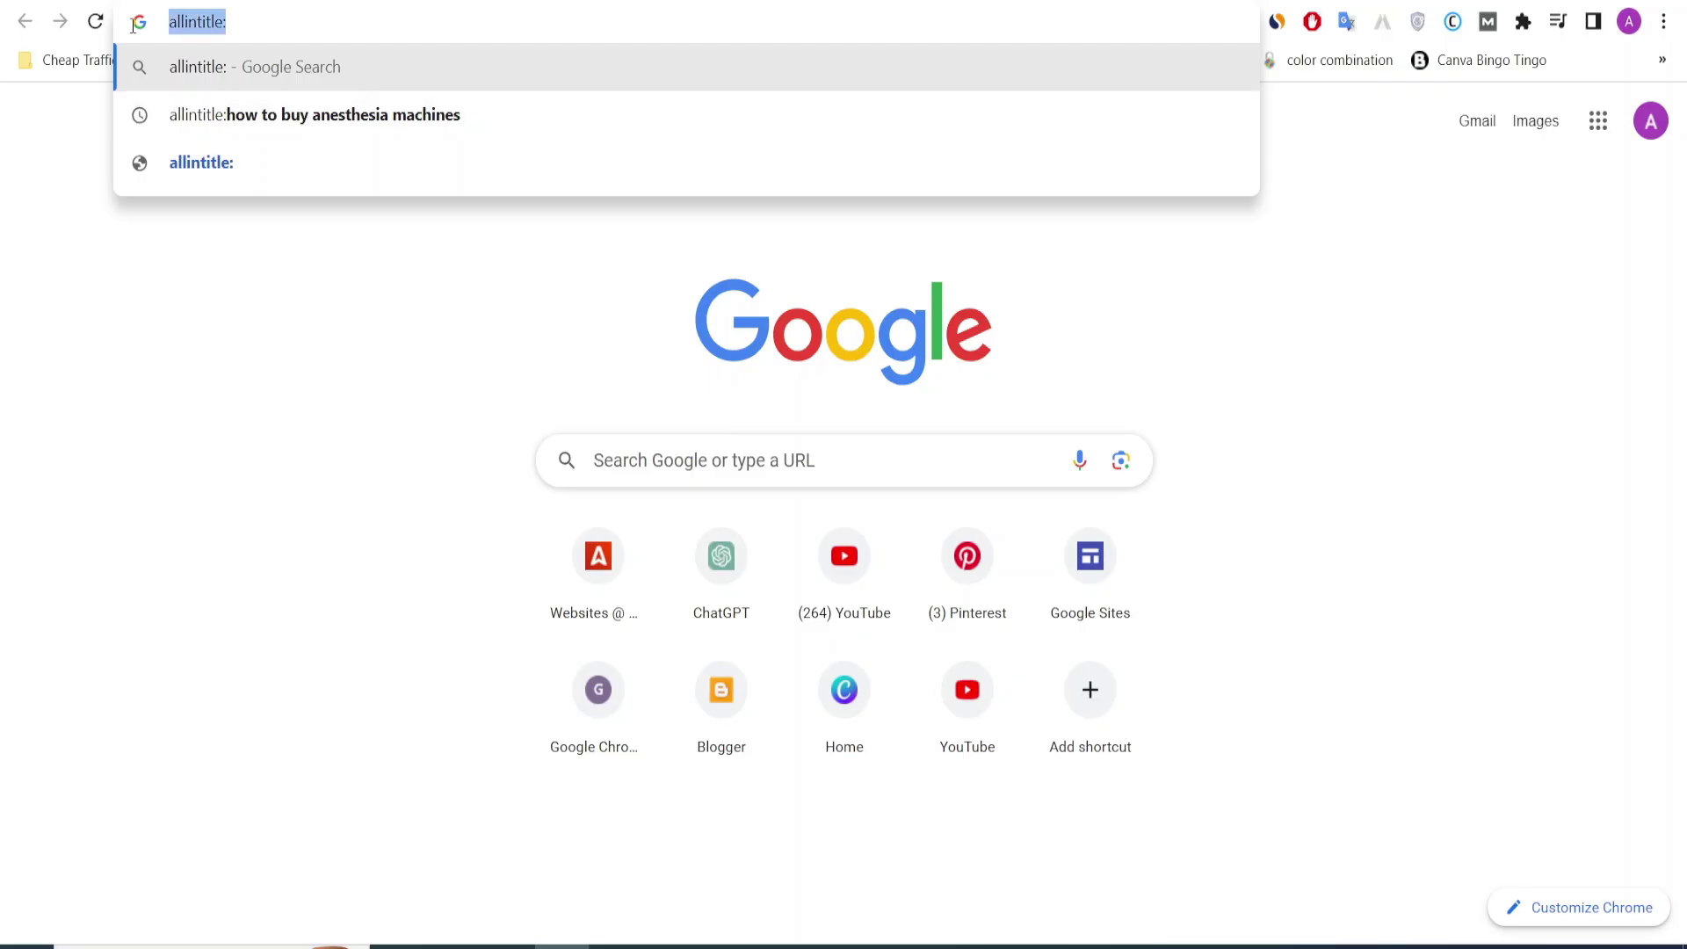
- Run a Google search for 'allintitle: hentai game apk'
{"action": "left_click", "coordinate": [208, 21]}
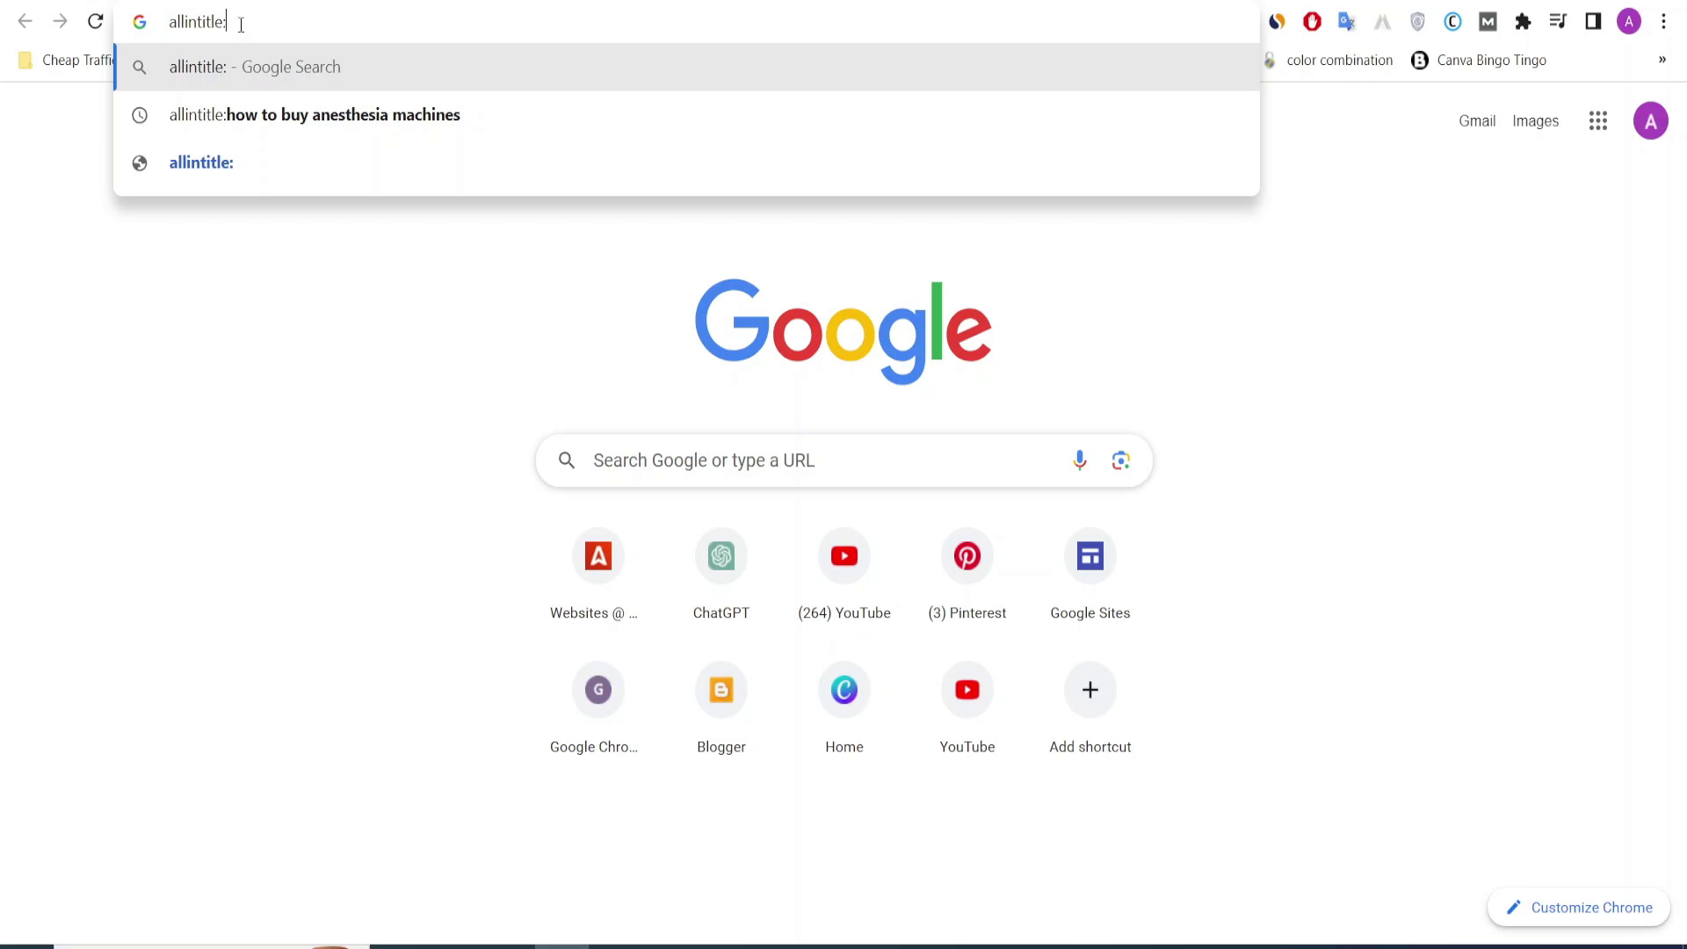
{"action": "type", "text": "hentai game apk"}
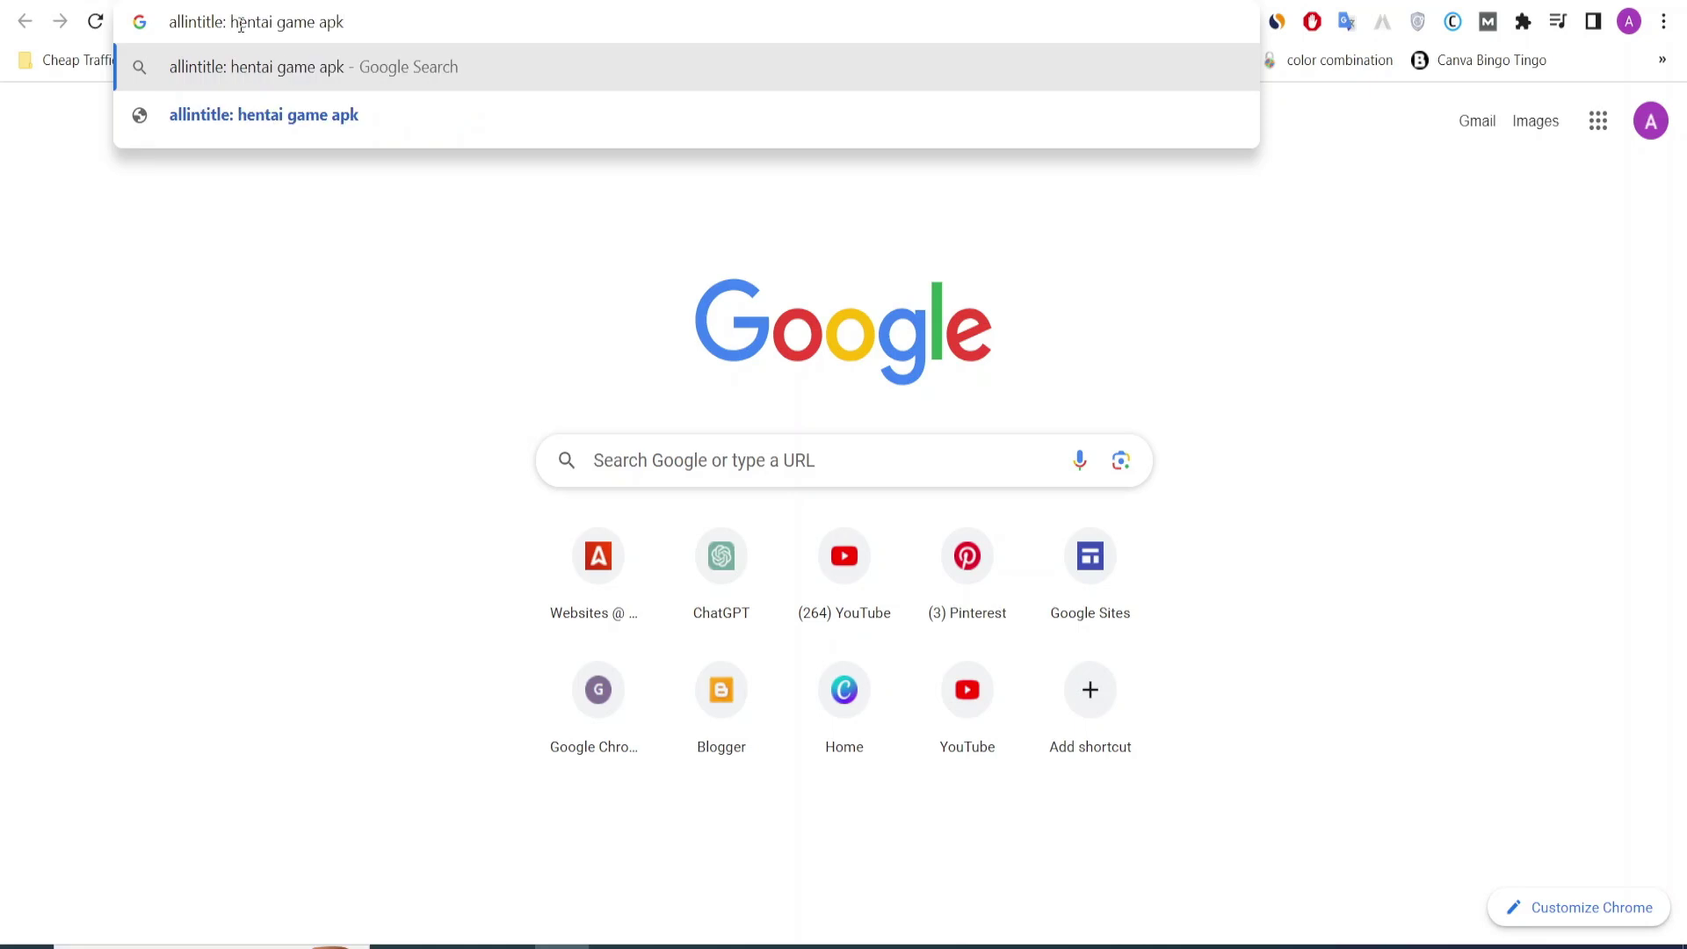
{"action": "key", "text": "Return"}
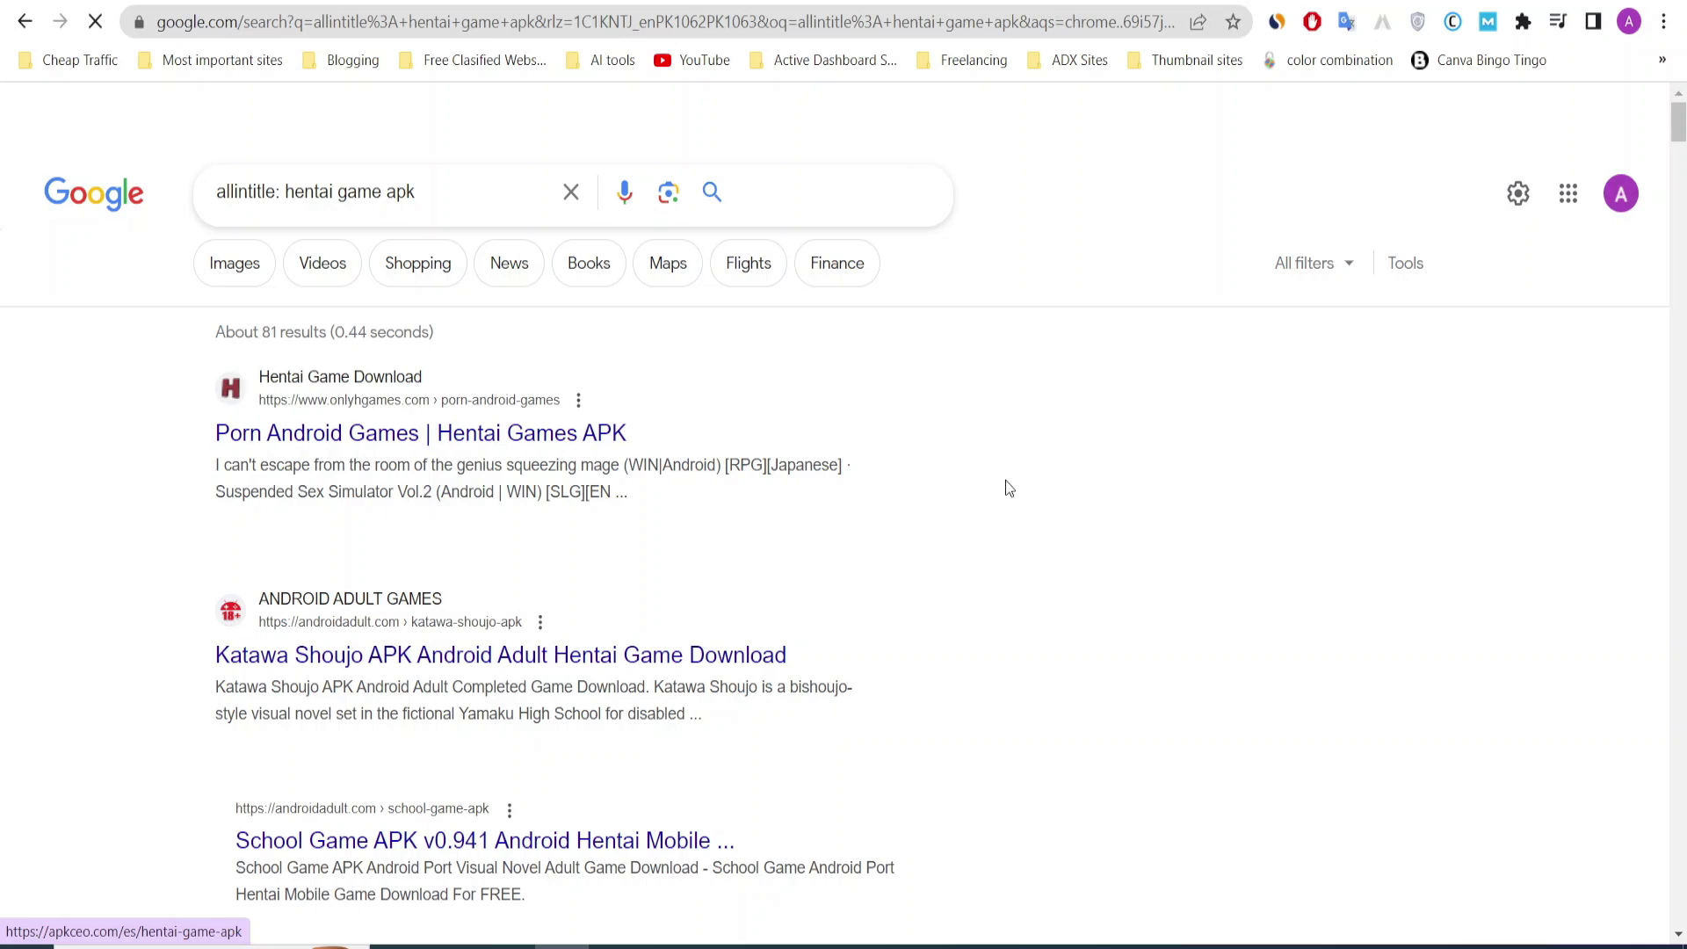
- Copy the keyword in cell A6 and search allintitle for 'spotify mod apk' instead
{"action": "key", "text": "alt+Tab"}
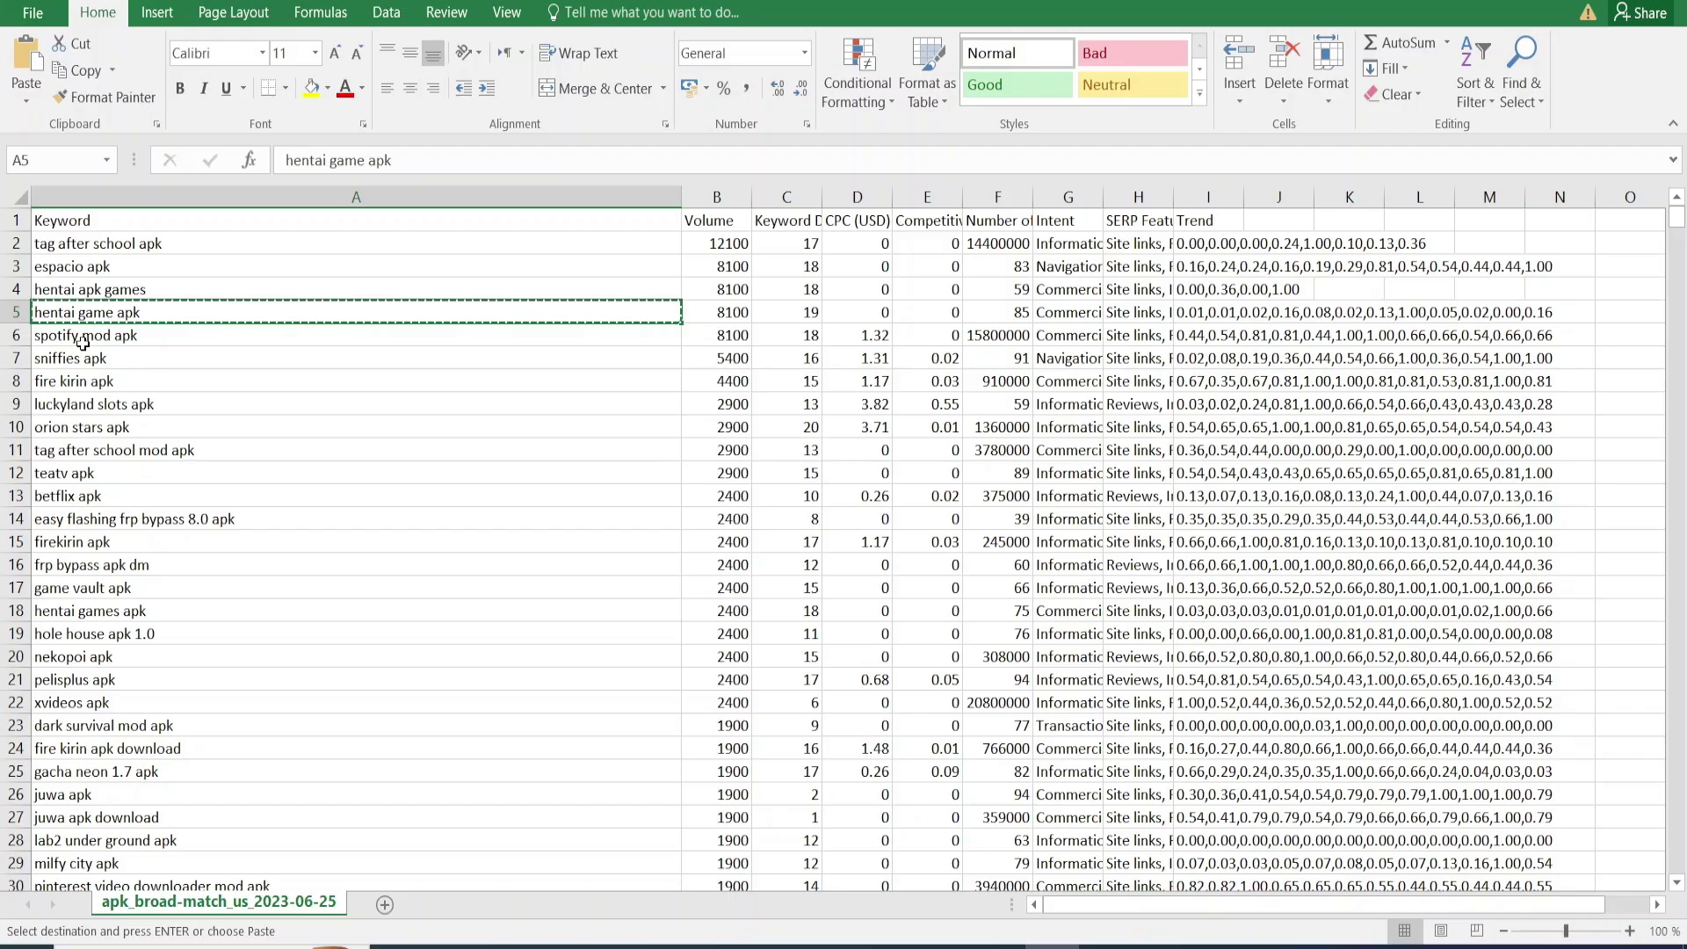
{"action": "right_click", "coordinate": [82, 344]}
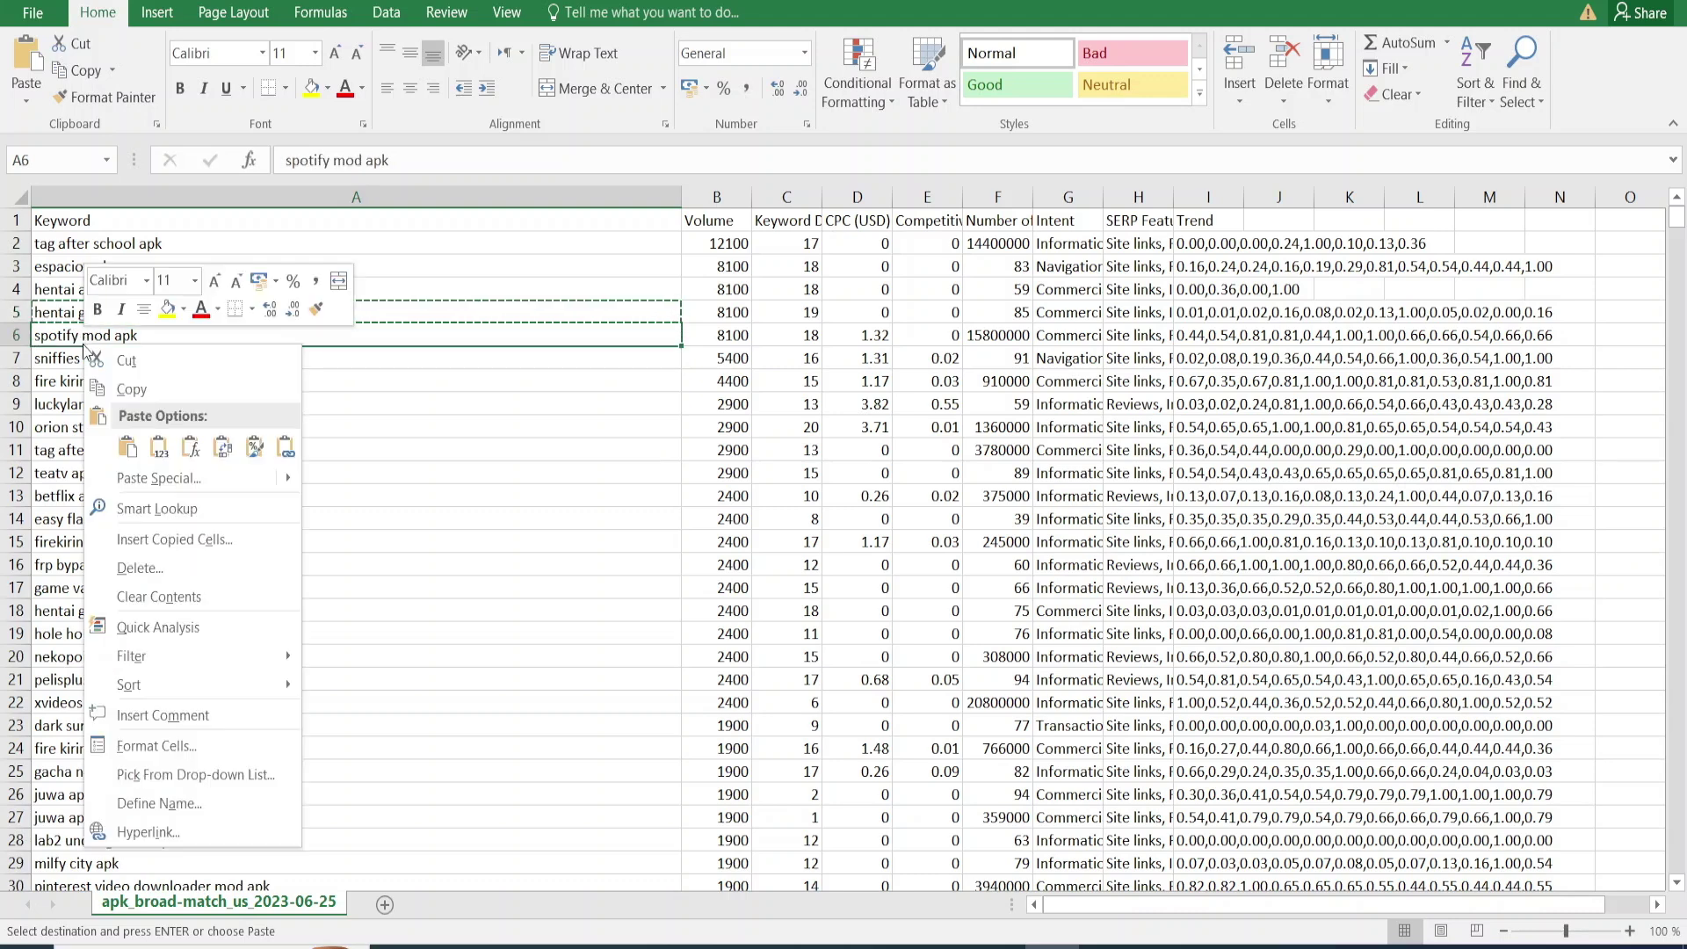
{"action": "left_click", "coordinate": [123, 392]}
{"action": "key", "text": "alt+Tab"}
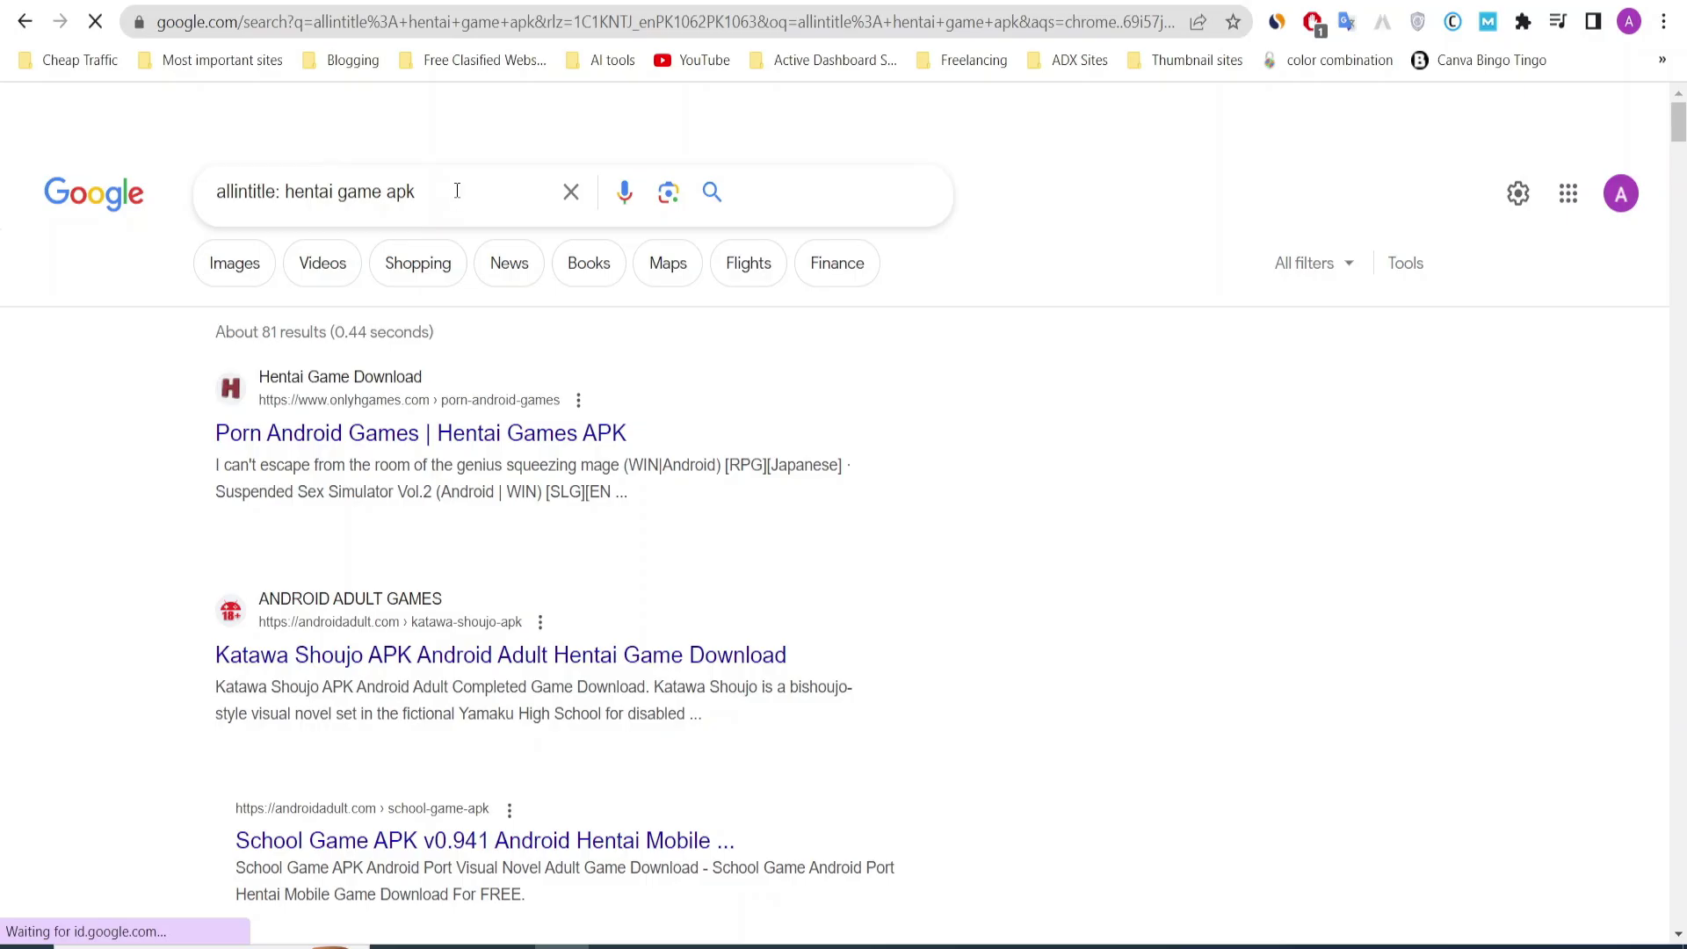
{"action": "left_click_drag", "start_coordinate": [416, 192], "coordinate": [275, 186]}
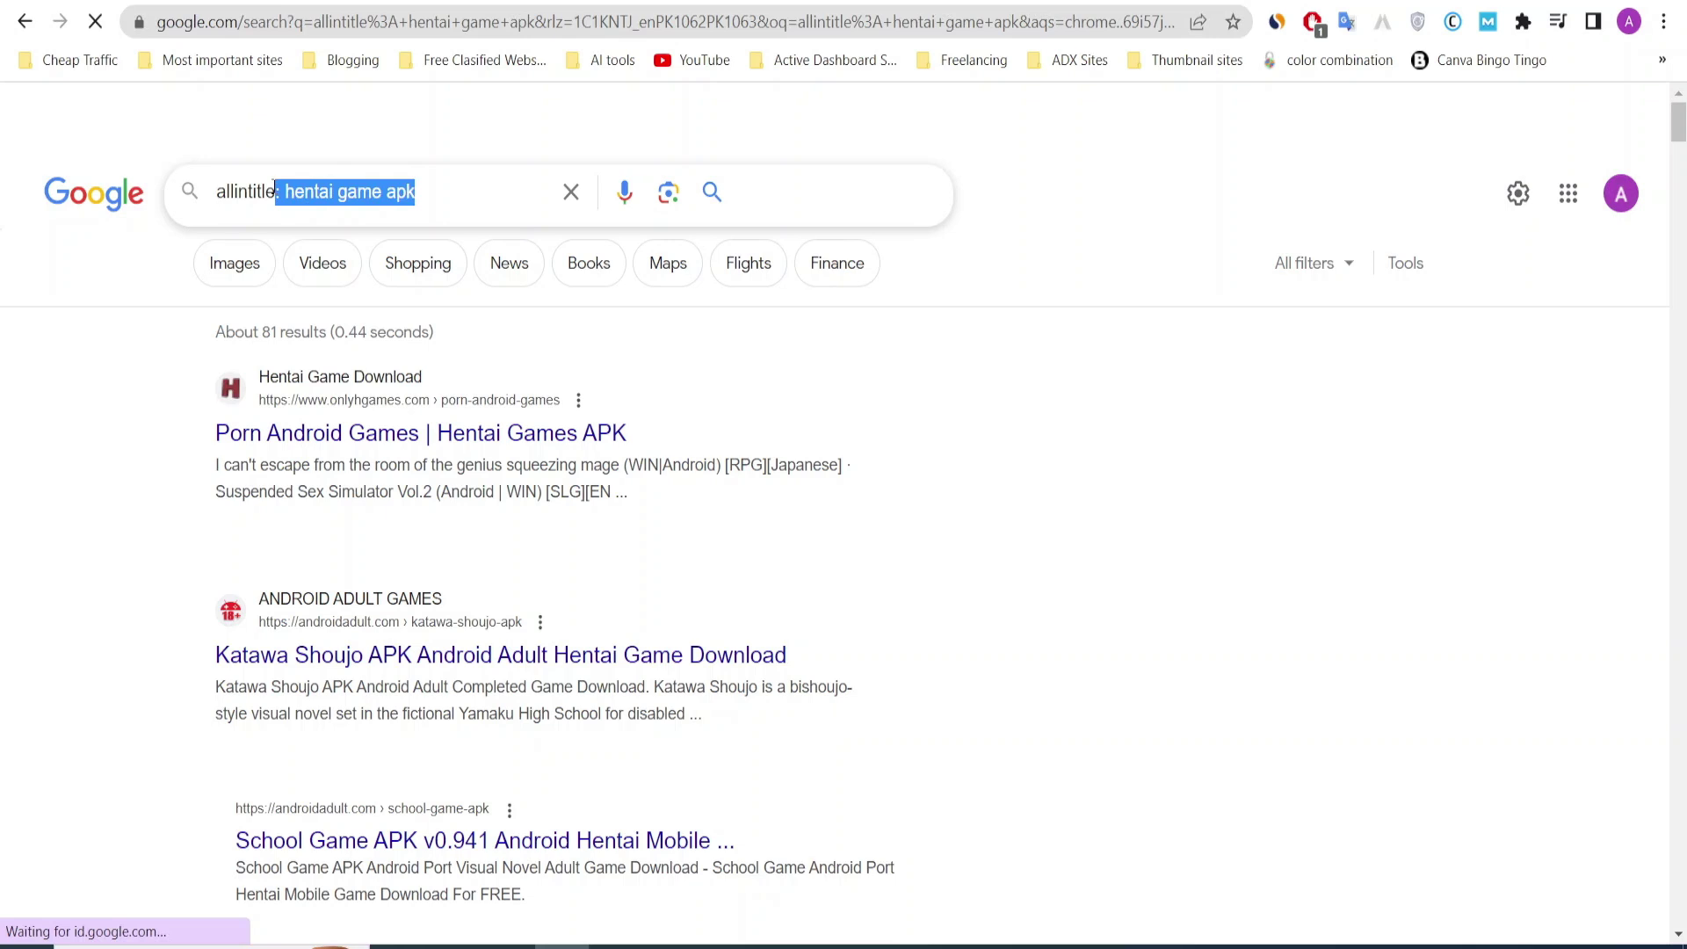
{"action": "key", "text": "ctrl+v"}
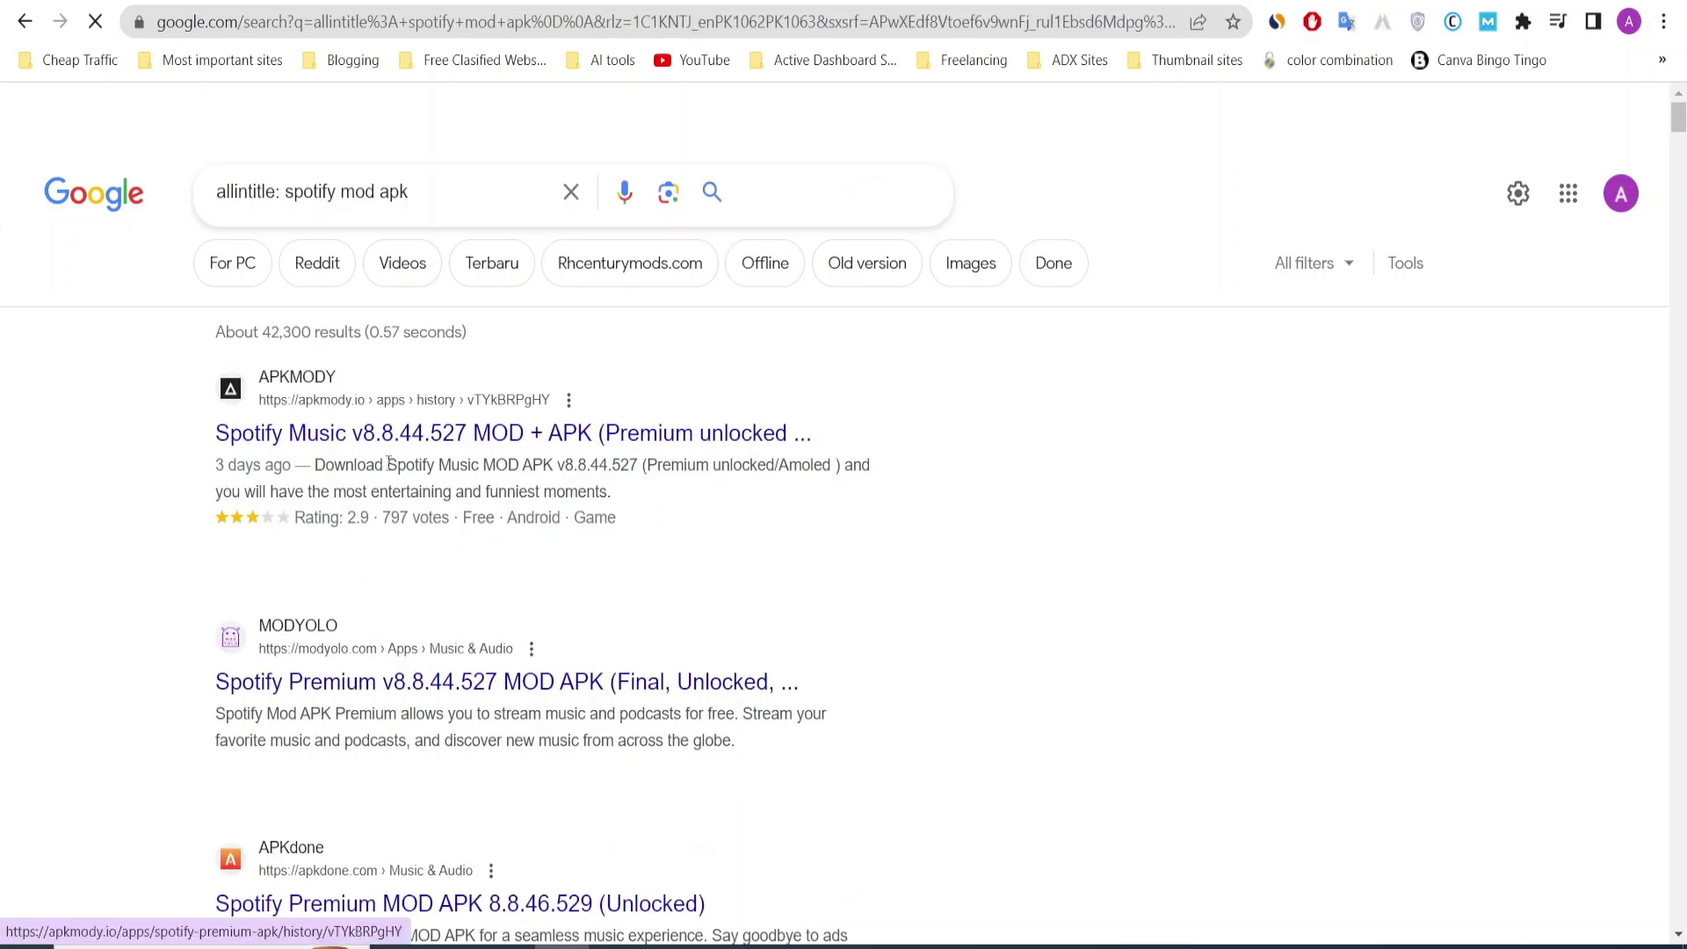
- Review MozBar PA/DA scores on the spotify mod apk results down to ModRadar (PA 20, DA 27)
{"action": "scroll", "coordinate": [403, 578], "scroll_direction": "down", "scroll_amount": 3}
{"action": "scroll", "coordinate": [403, 585], "scroll_direction": "down", "scroll_amount": 7}
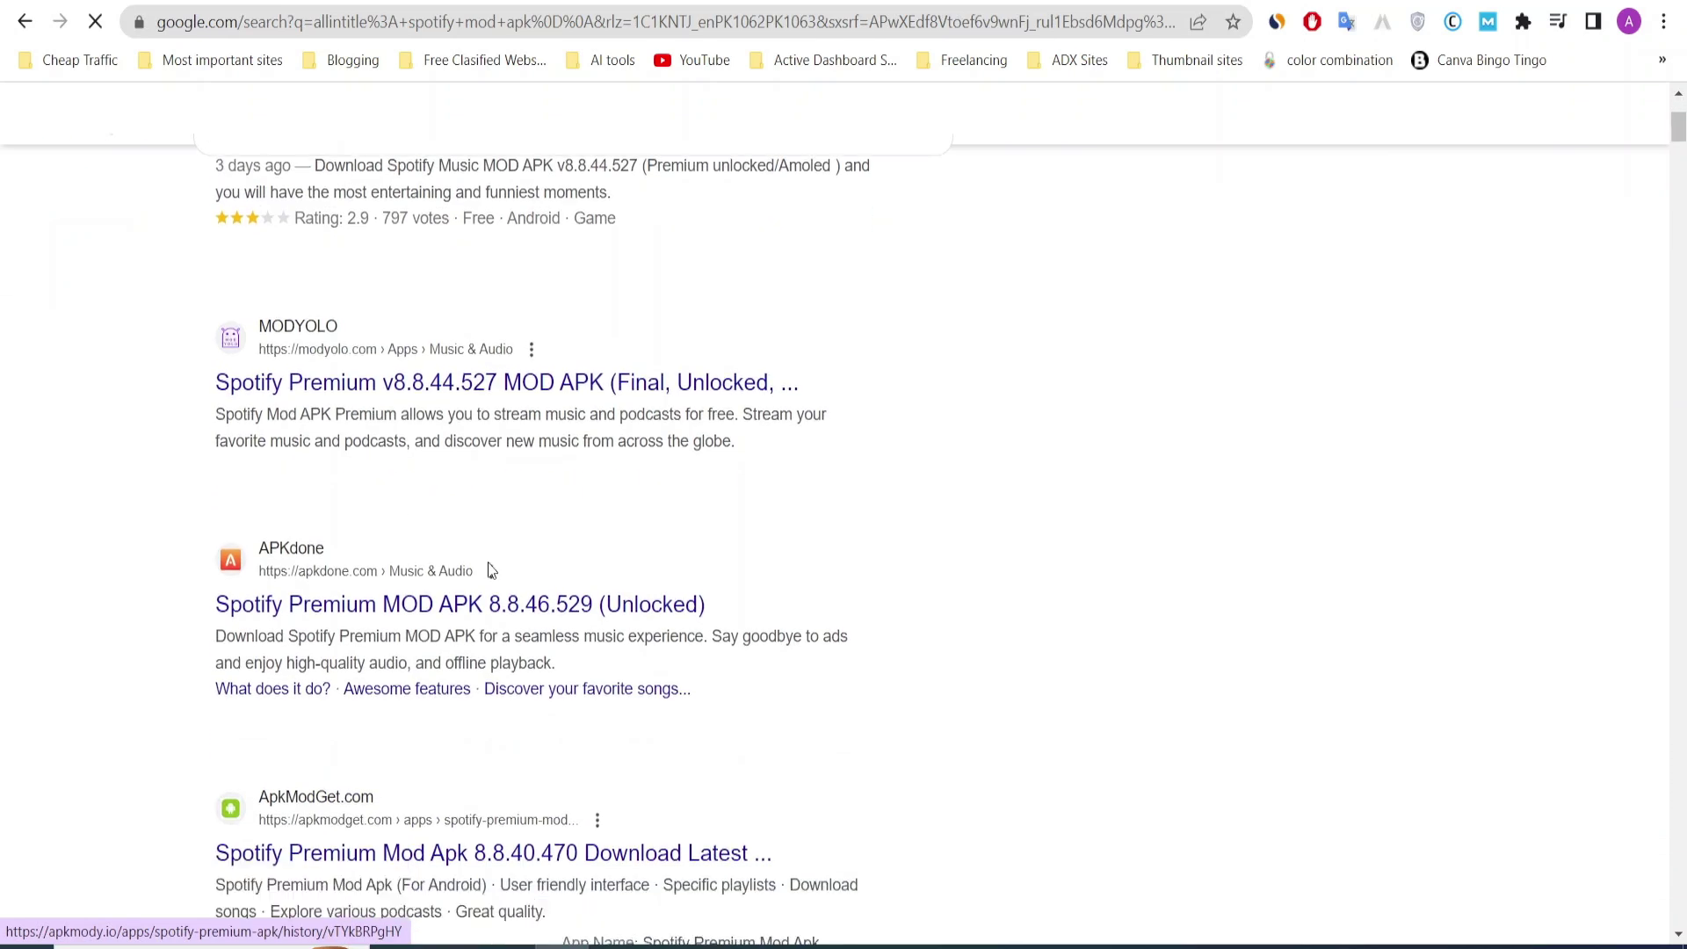
{"action": "scroll", "coordinate": [283, 652], "scroll_direction": "up", "scroll_amount": 7}
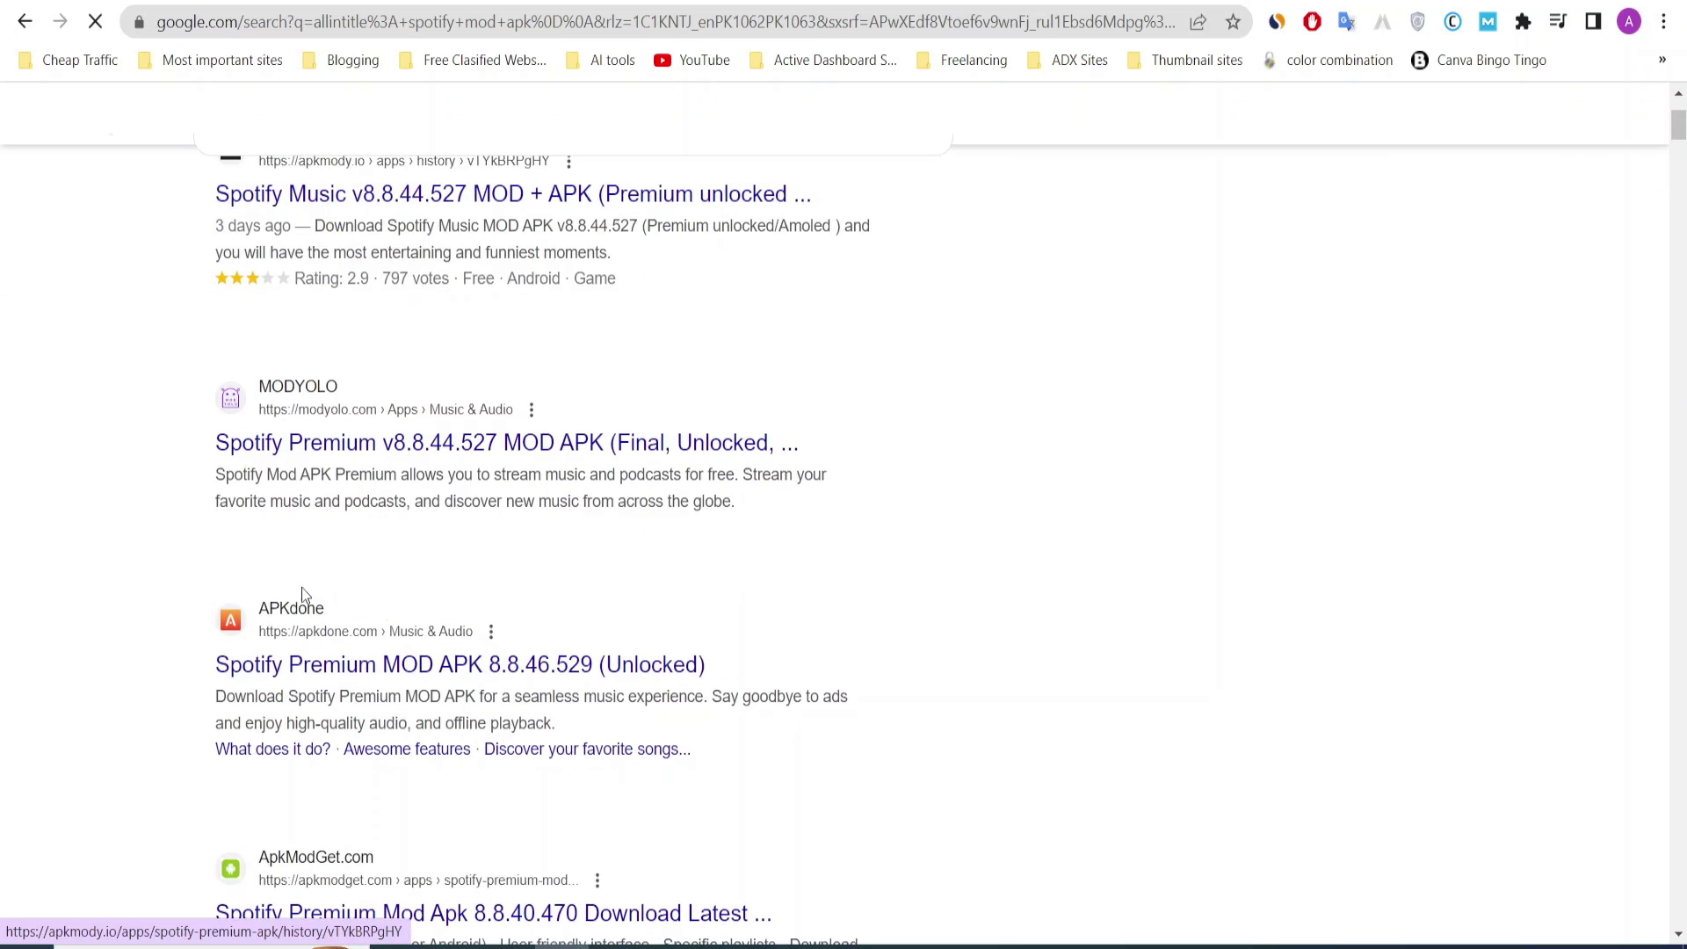
{"action": "scroll", "coordinate": [302, 598], "scroll_direction": "up", "scroll_amount": 3}
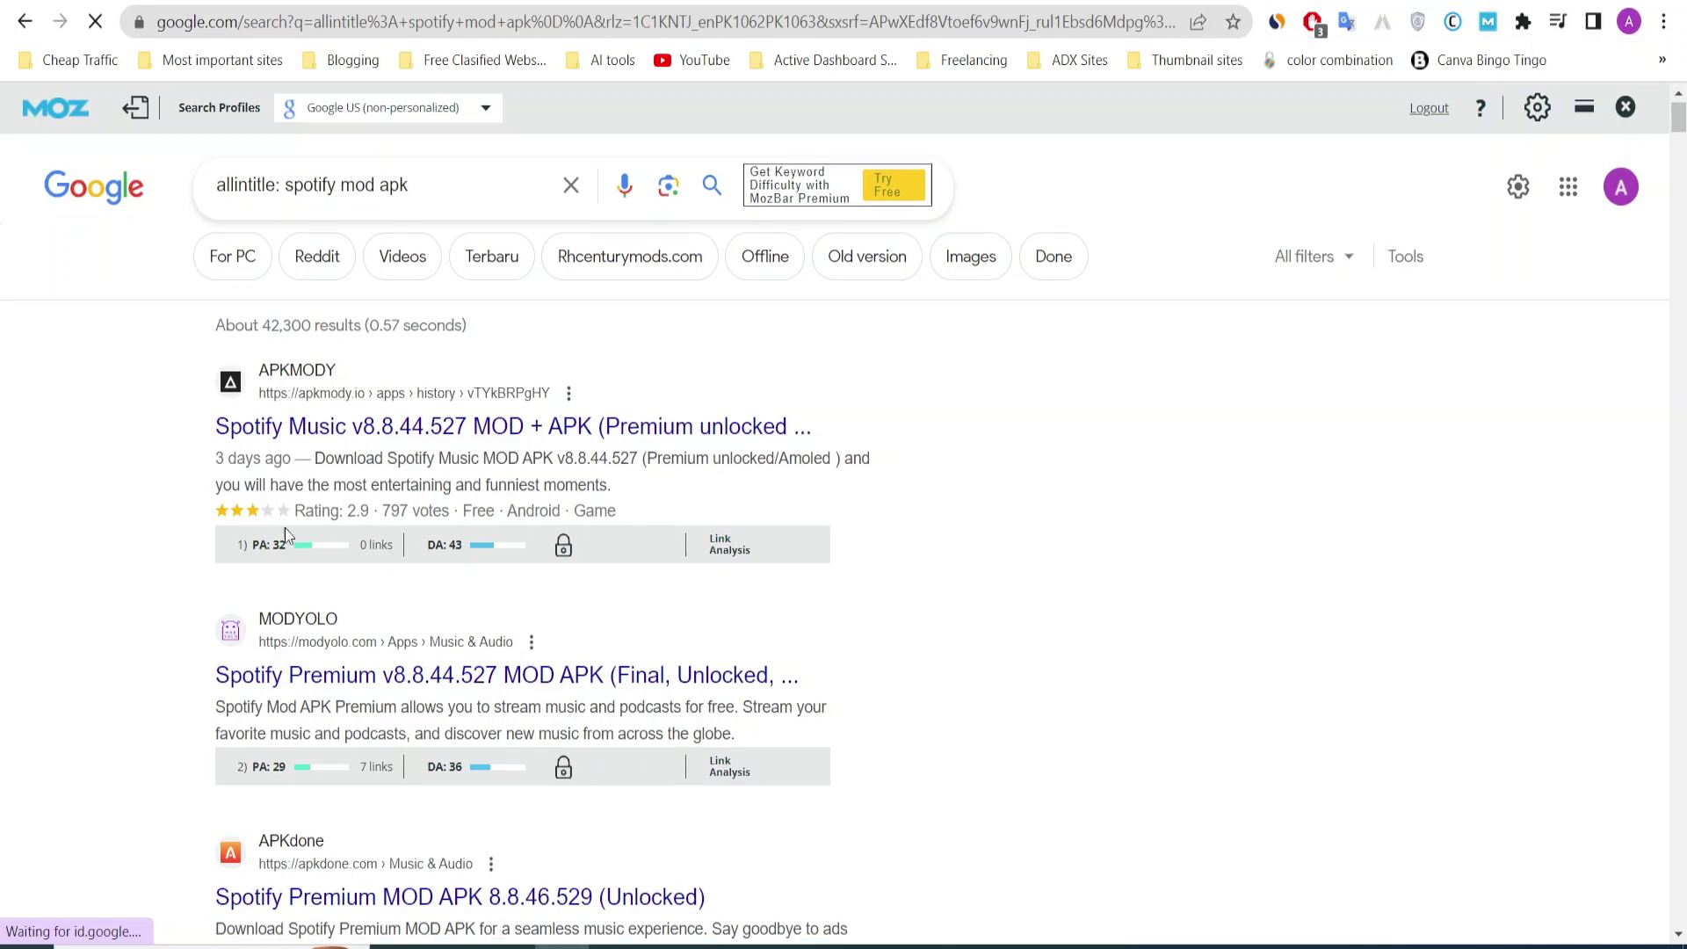
{"action": "scroll", "coordinate": [283, 598], "scroll_direction": "down", "scroll_amount": 4}
{"action": "scroll", "coordinate": [362, 671], "scroll_direction": "down", "scroll_amount": 3}
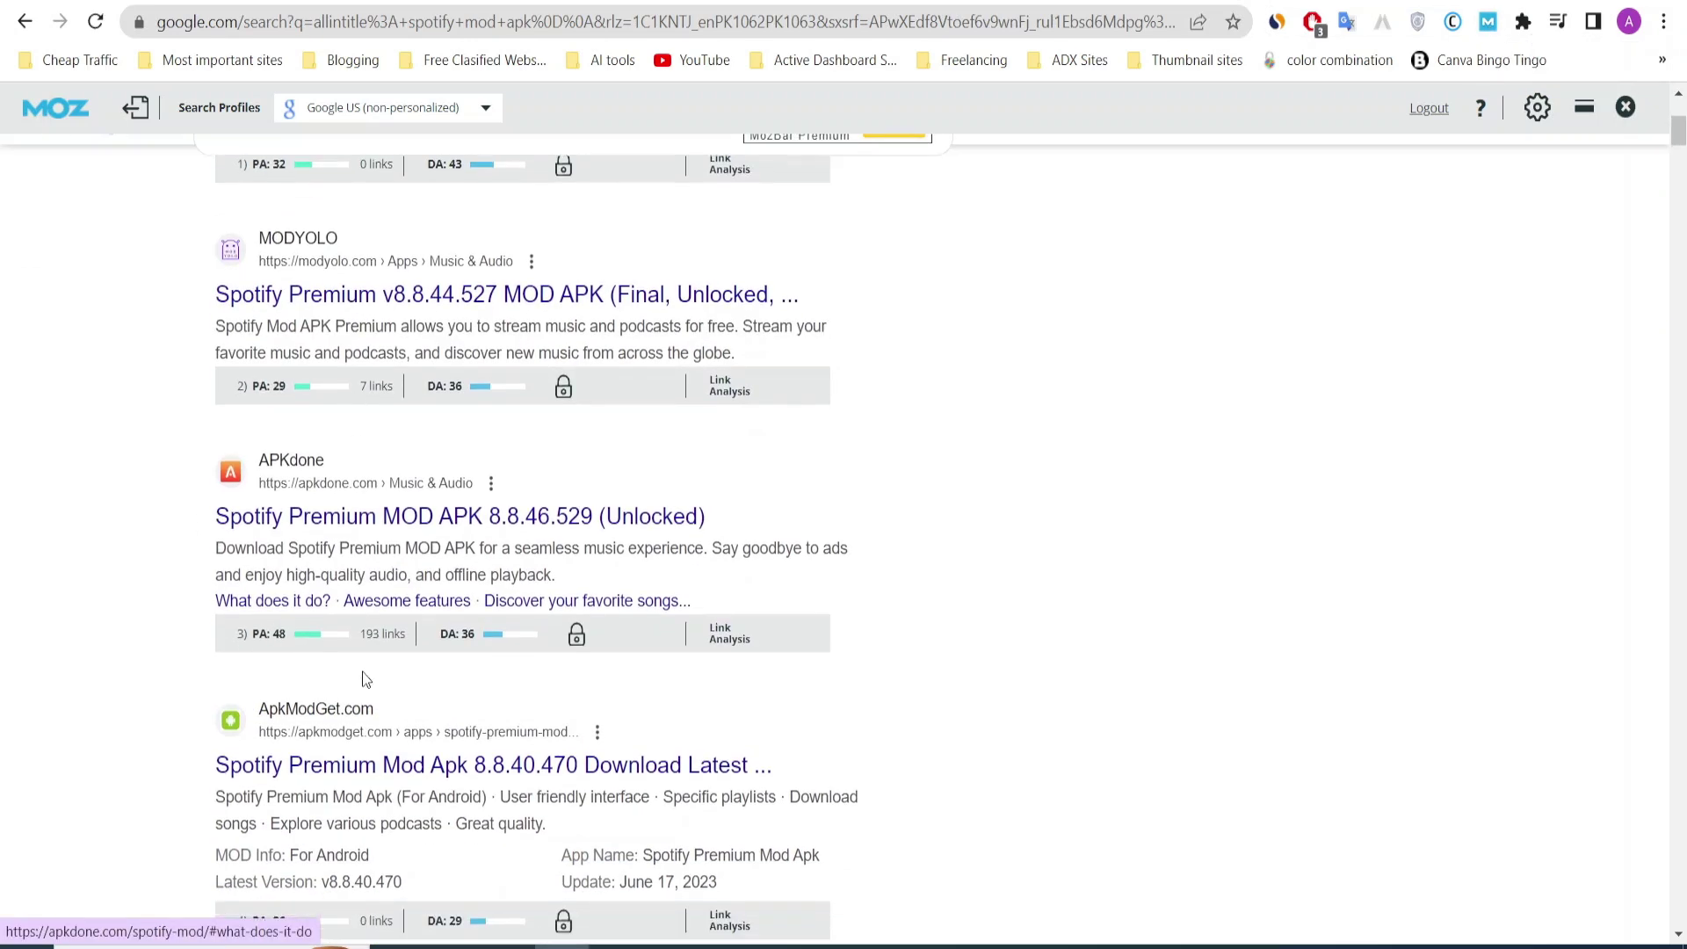
{"action": "scroll", "coordinate": [444, 676], "scroll_direction": "down", "scroll_amount": 4}
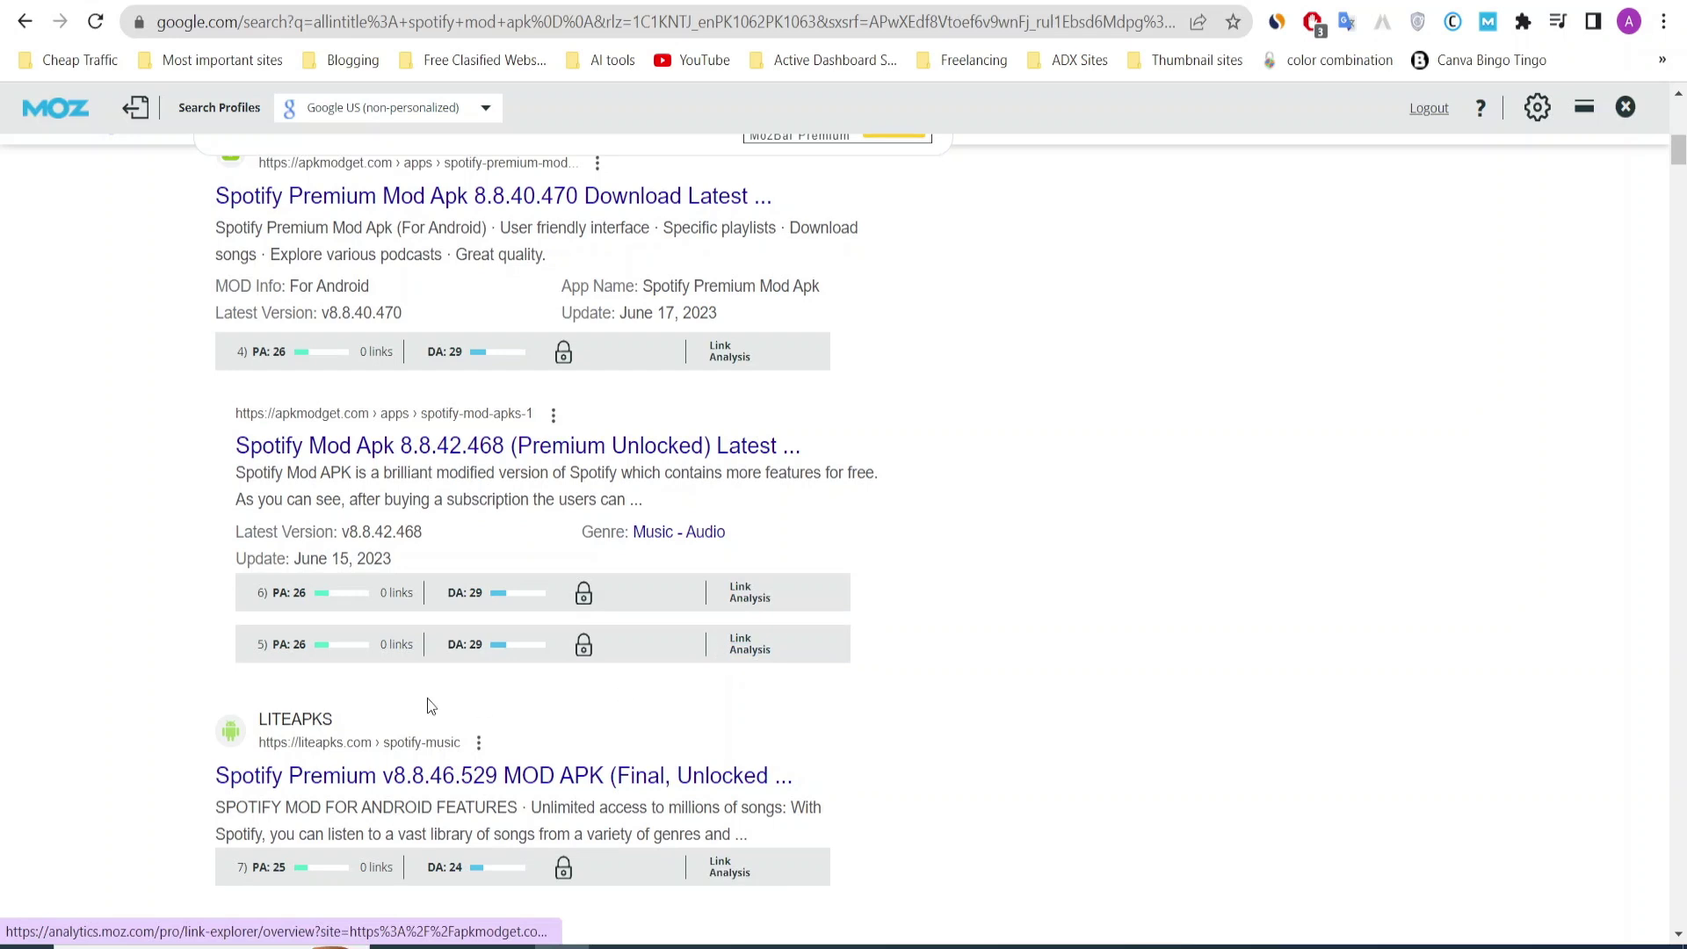
{"action": "scroll", "coordinate": [482, 705], "scroll_direction": "down", "scroll_amount": 4}
{"action": "scroll", "coordinate": [377, 714], "scroll_direction": "down", "scroll_amount": 5}
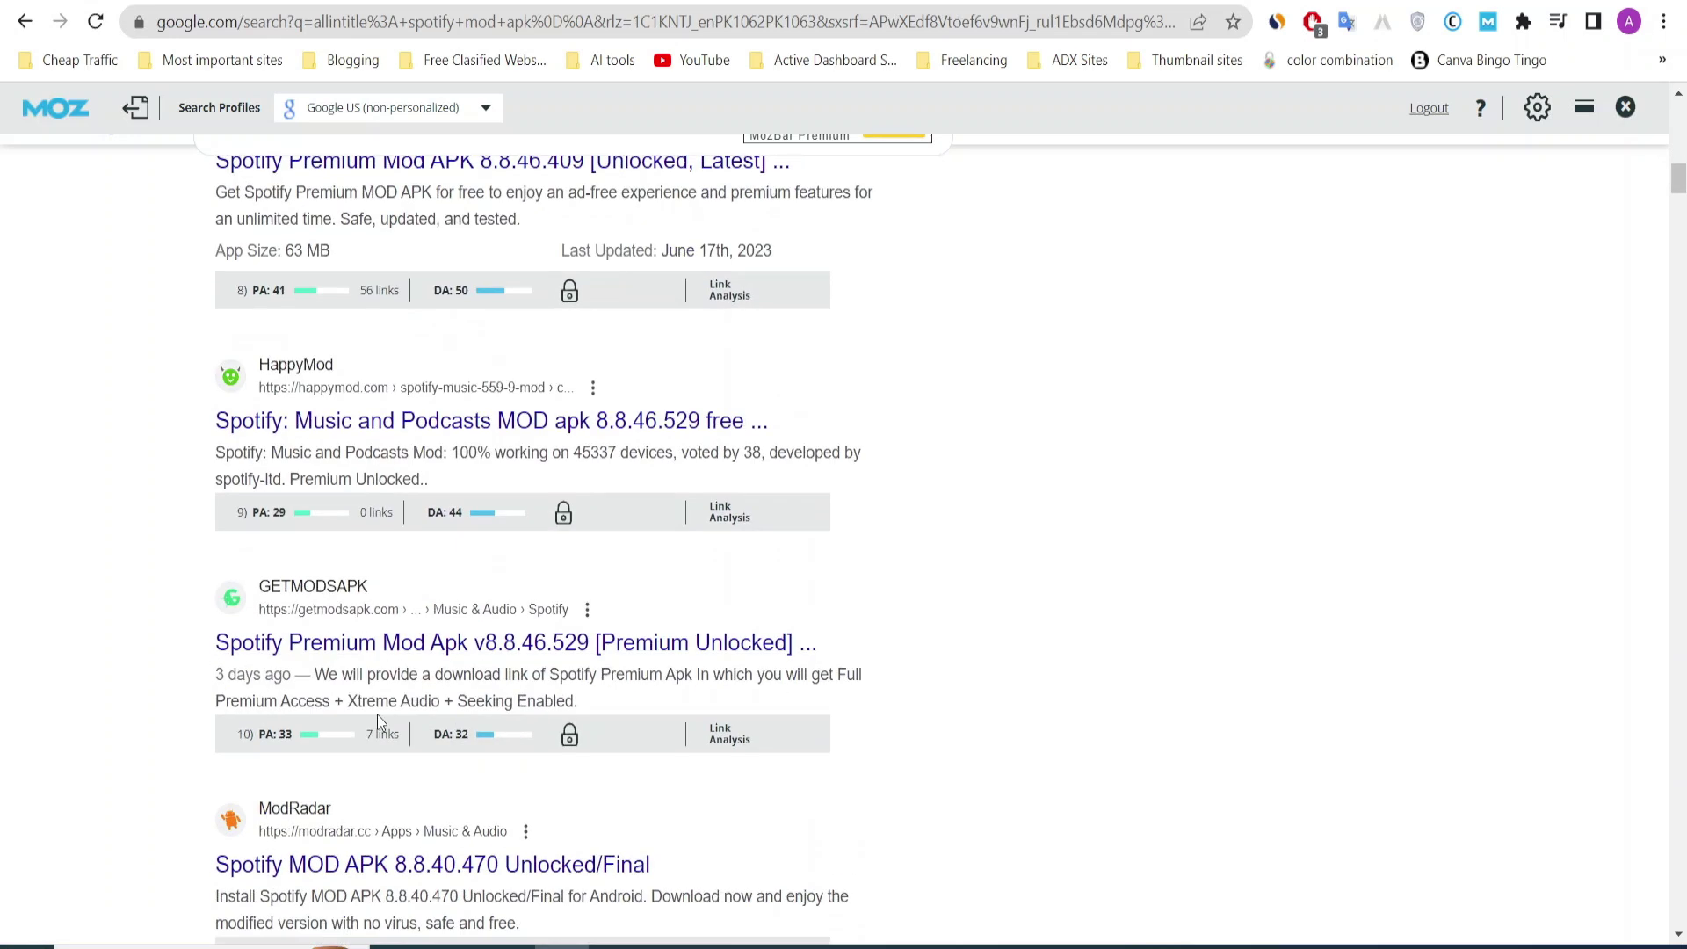
{"action": "scroll", "coordinate": [298, 544], "scroll_direction": "down", "scroll_amount": 5}
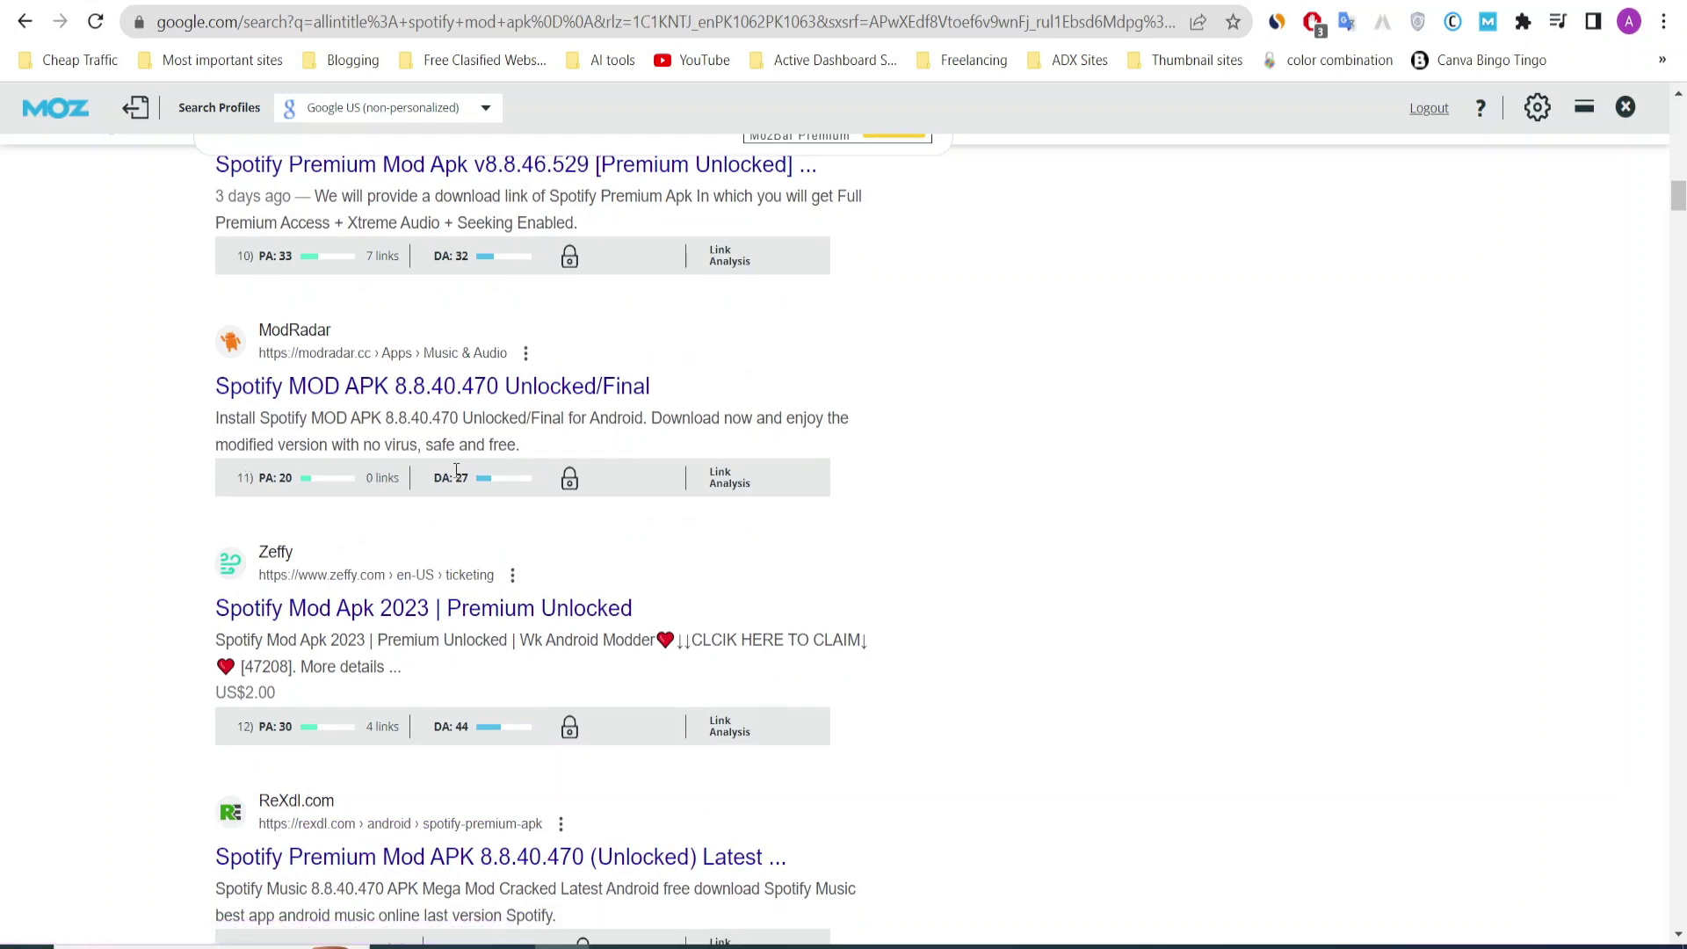
- Open ModRadar's Spotify mod apk page and review it (PA 20, DA 27, 7% spam score)
{"action": "left_click", "coordinate": [367, 394]}
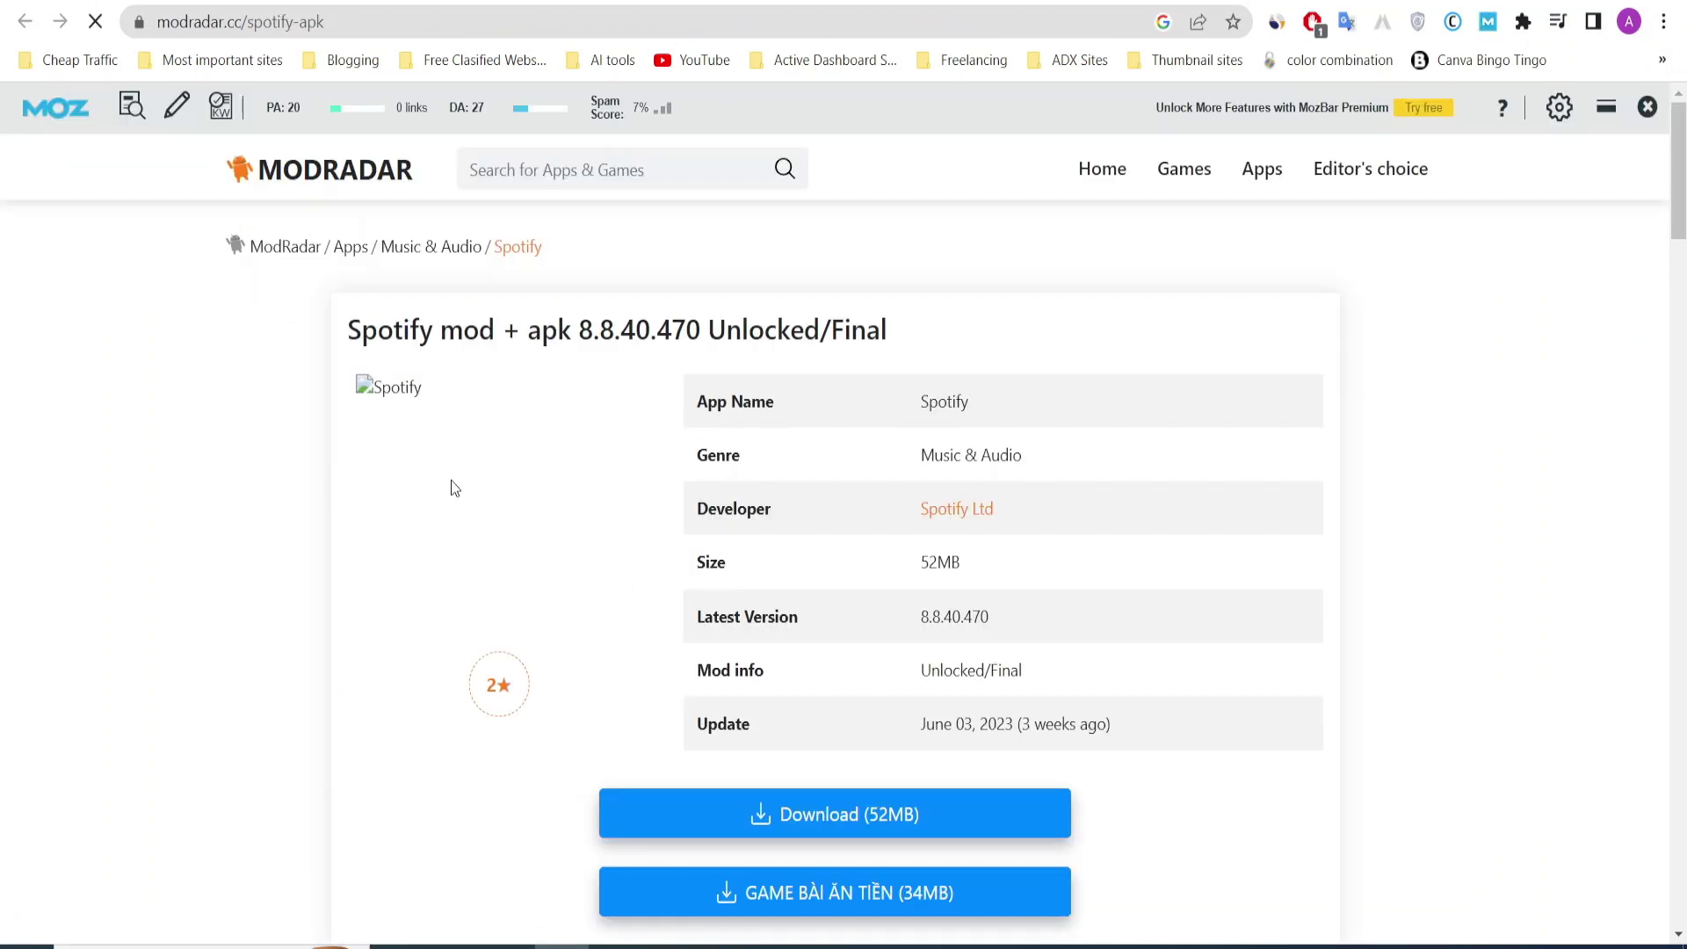
{"action": "scroll", "coordinate": [734, 445], "scroll_direction": "down", "scroll_amount": 20}
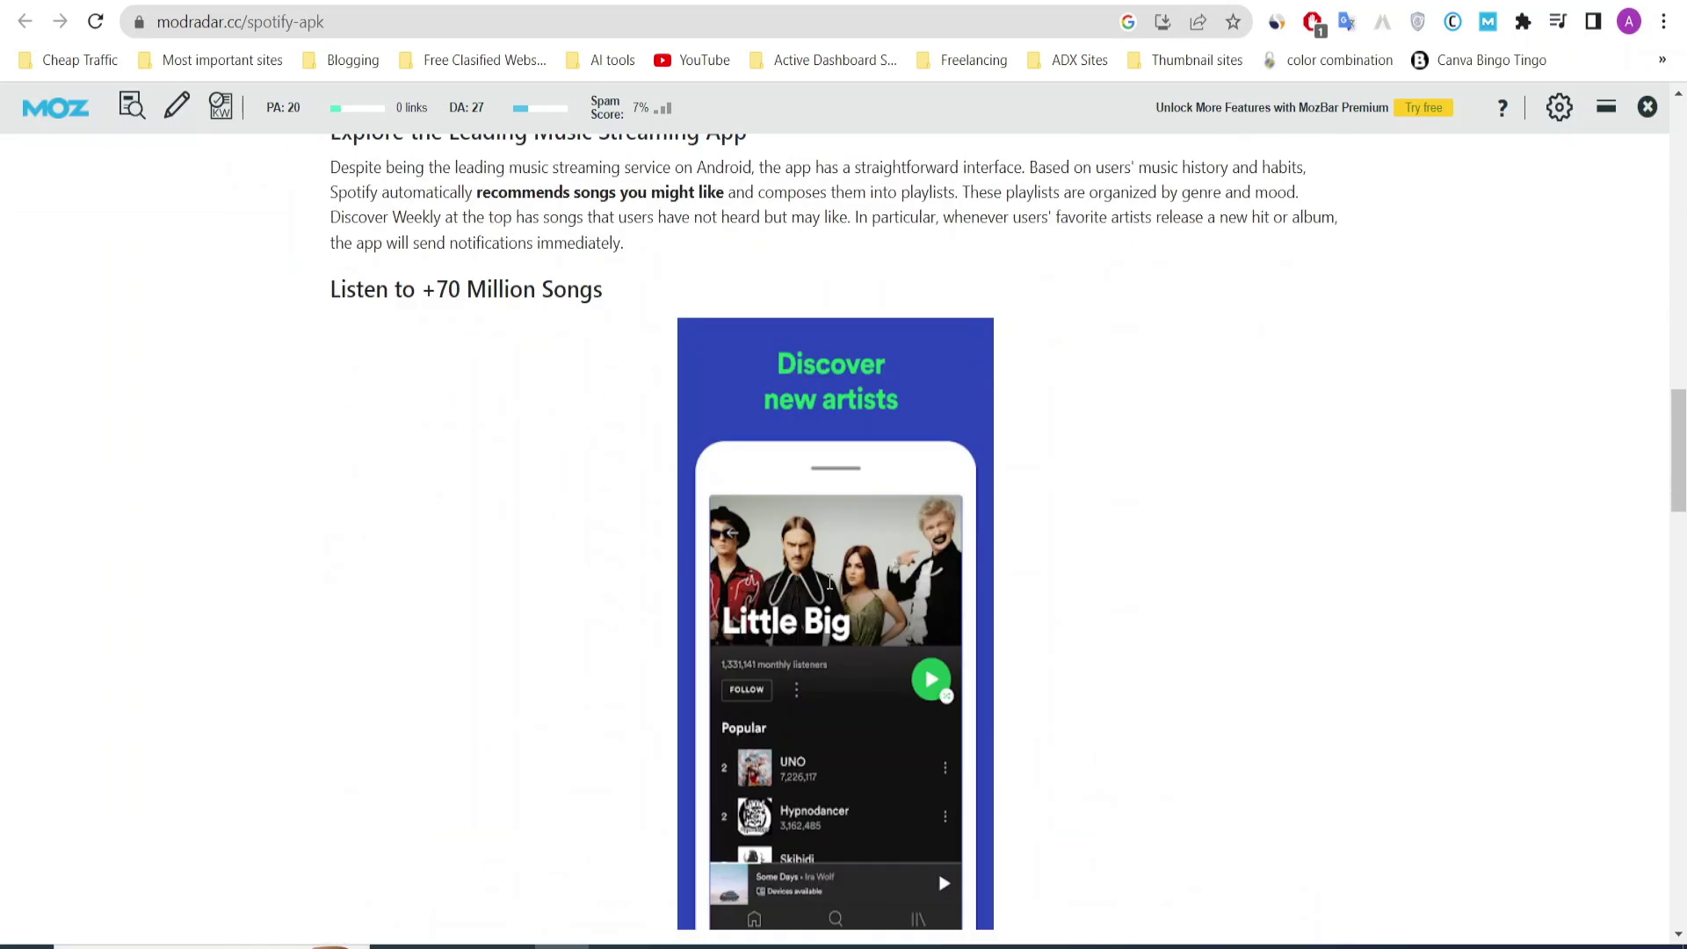
{"action": "scroll", "coordinate": [830, 582], "scroll_direction": "down", "scroll_amount": 15}
{"action": "scroll", "coordinate": [873, 615], "scroll_direction": "up", "scroll_amount": 15}
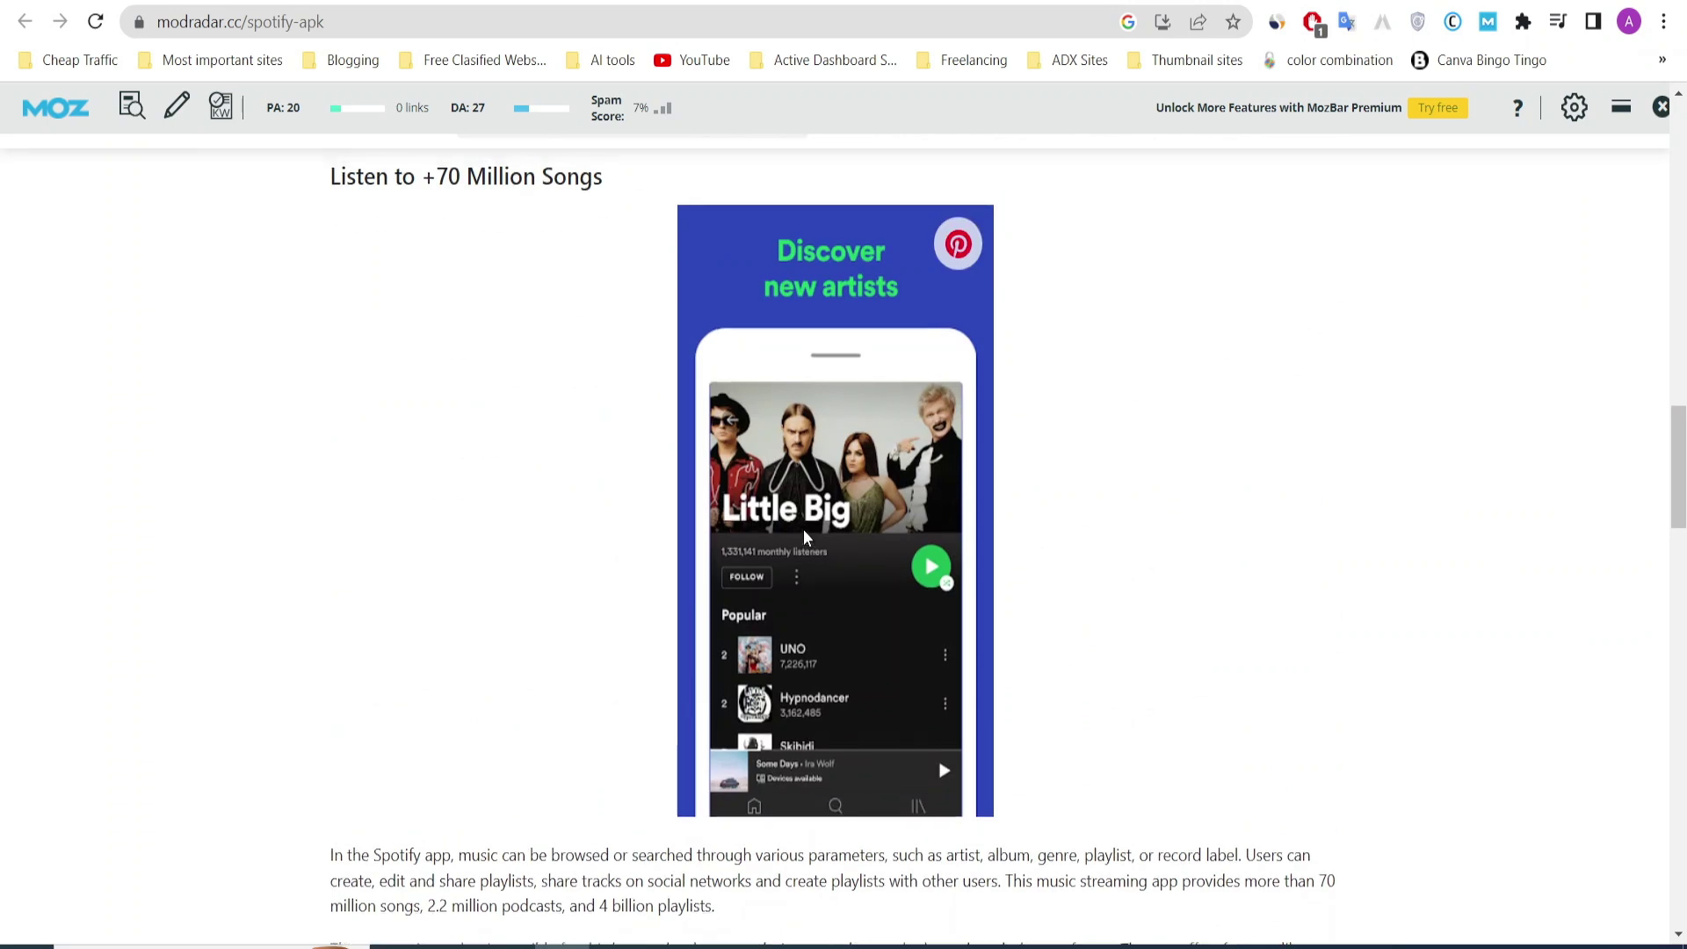
{"action": "scroll", "coordinate": [404, 573], "scroll_direction": "up", "scroll_amount": 10}
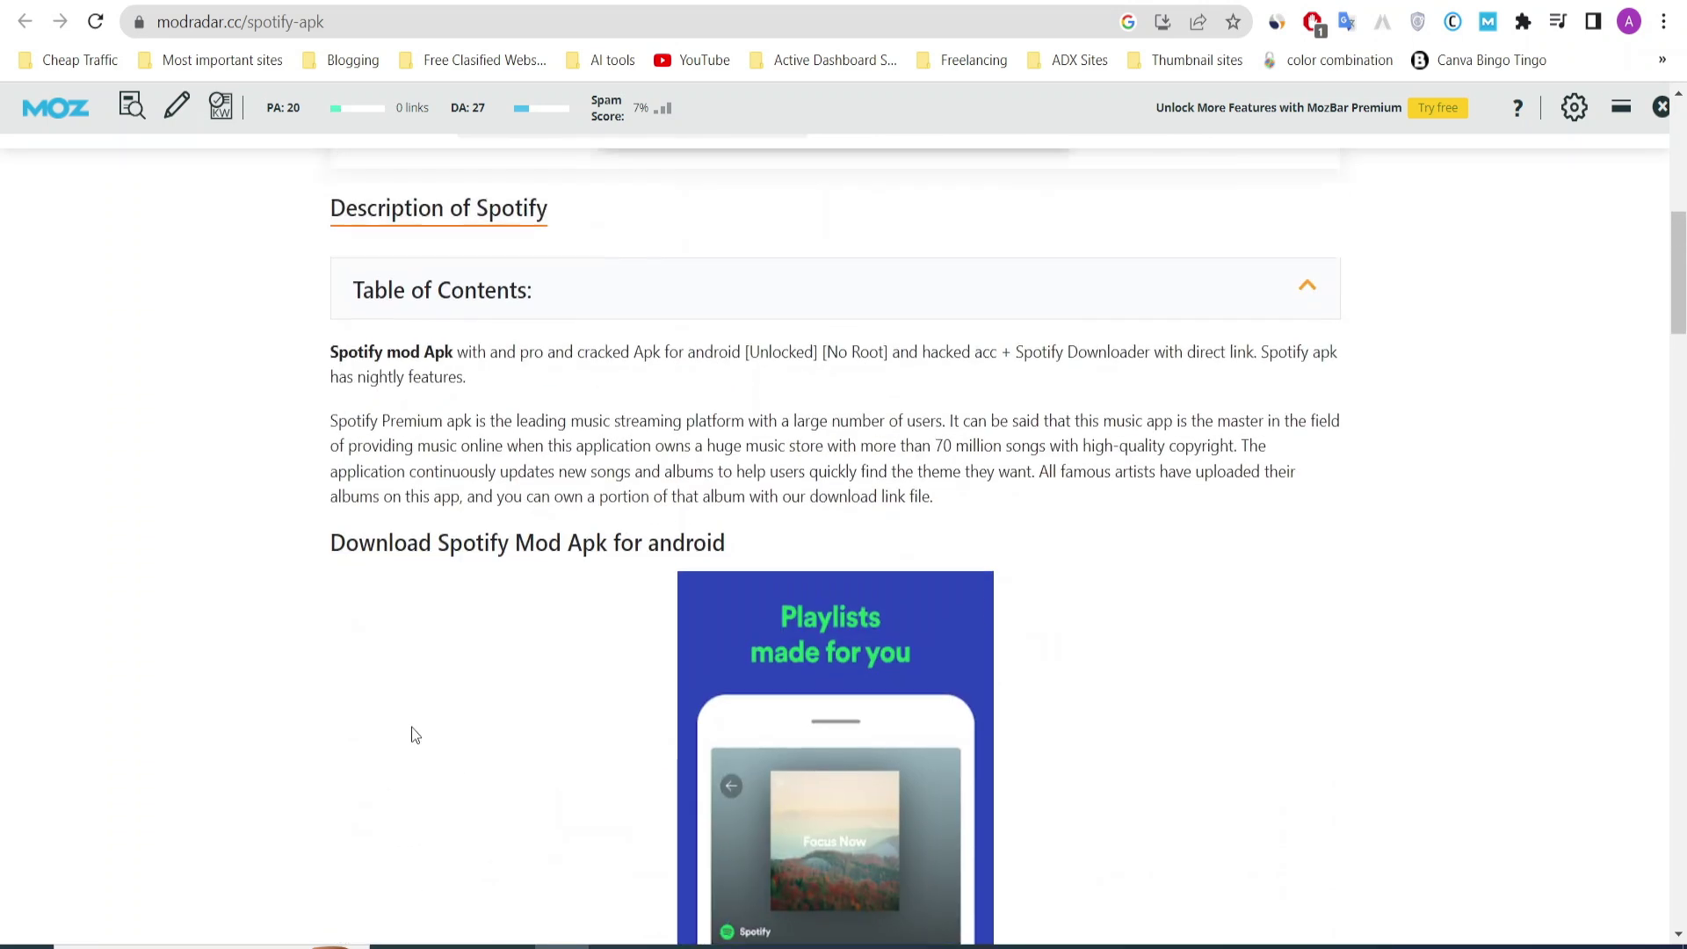
{"action": "scroll", "coordinate": [413, 735], "scroll_direction": "up", "scroll_amount": 8}
{"action": "scroll", "coordinate": [801, 672], "scroll_direction": "down", "scroll_amount": 7}
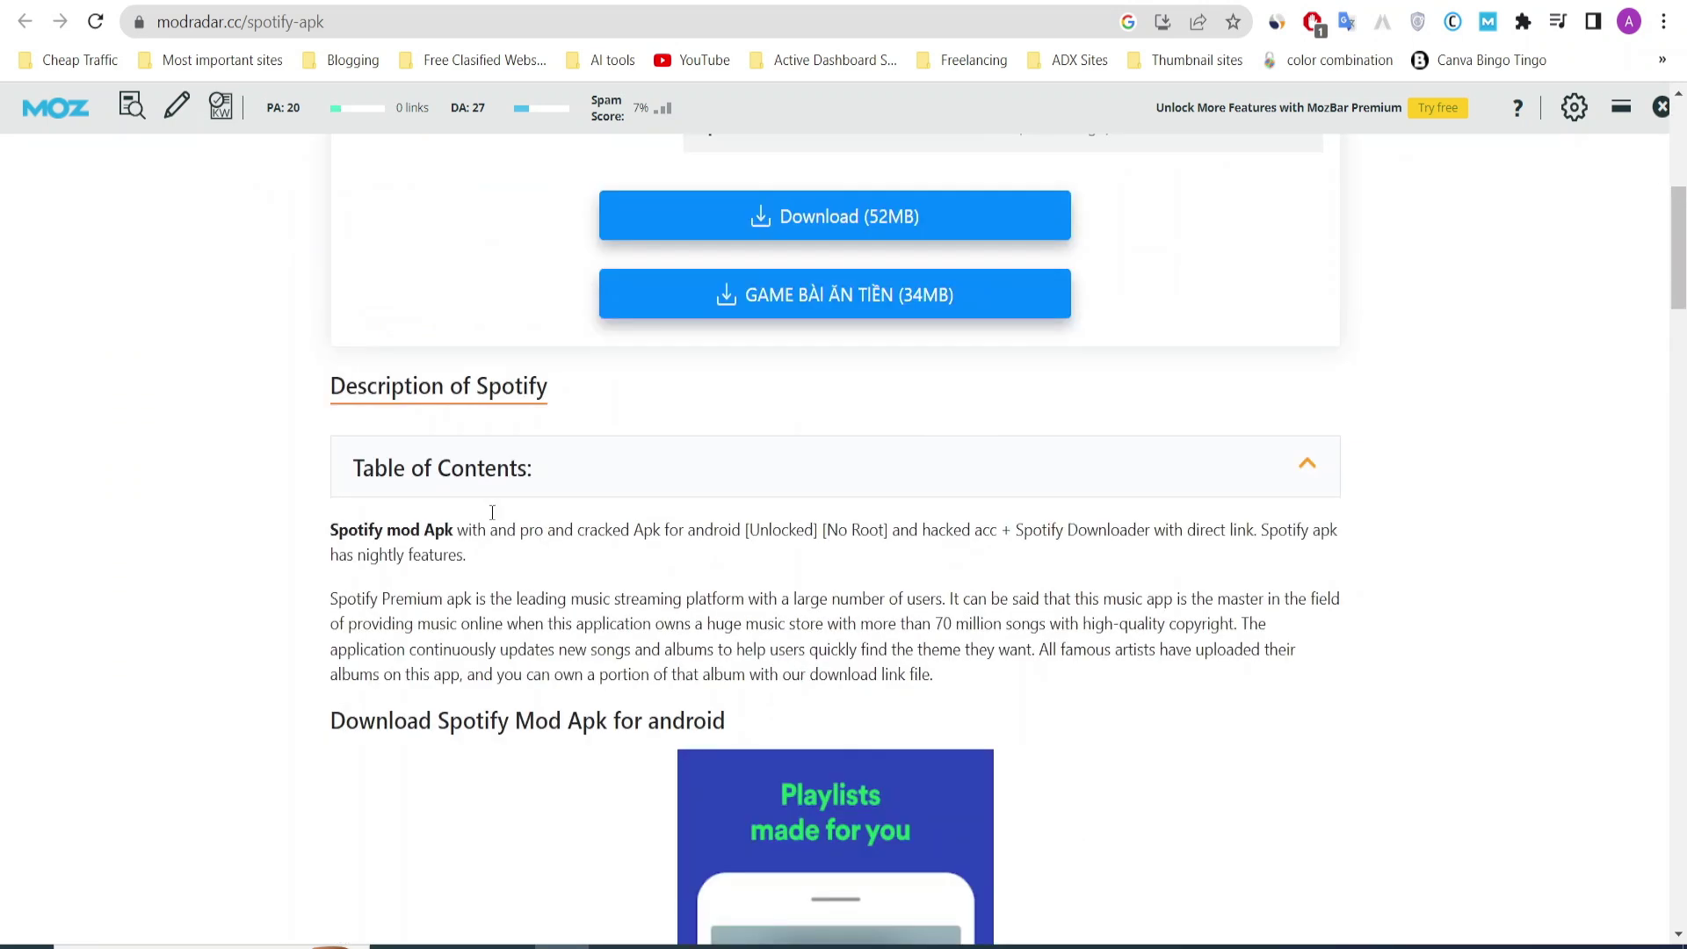
{"action": "scroll", "coordinate": [554, 531], "scroll_direction": "down", "scroll_amount": 1}
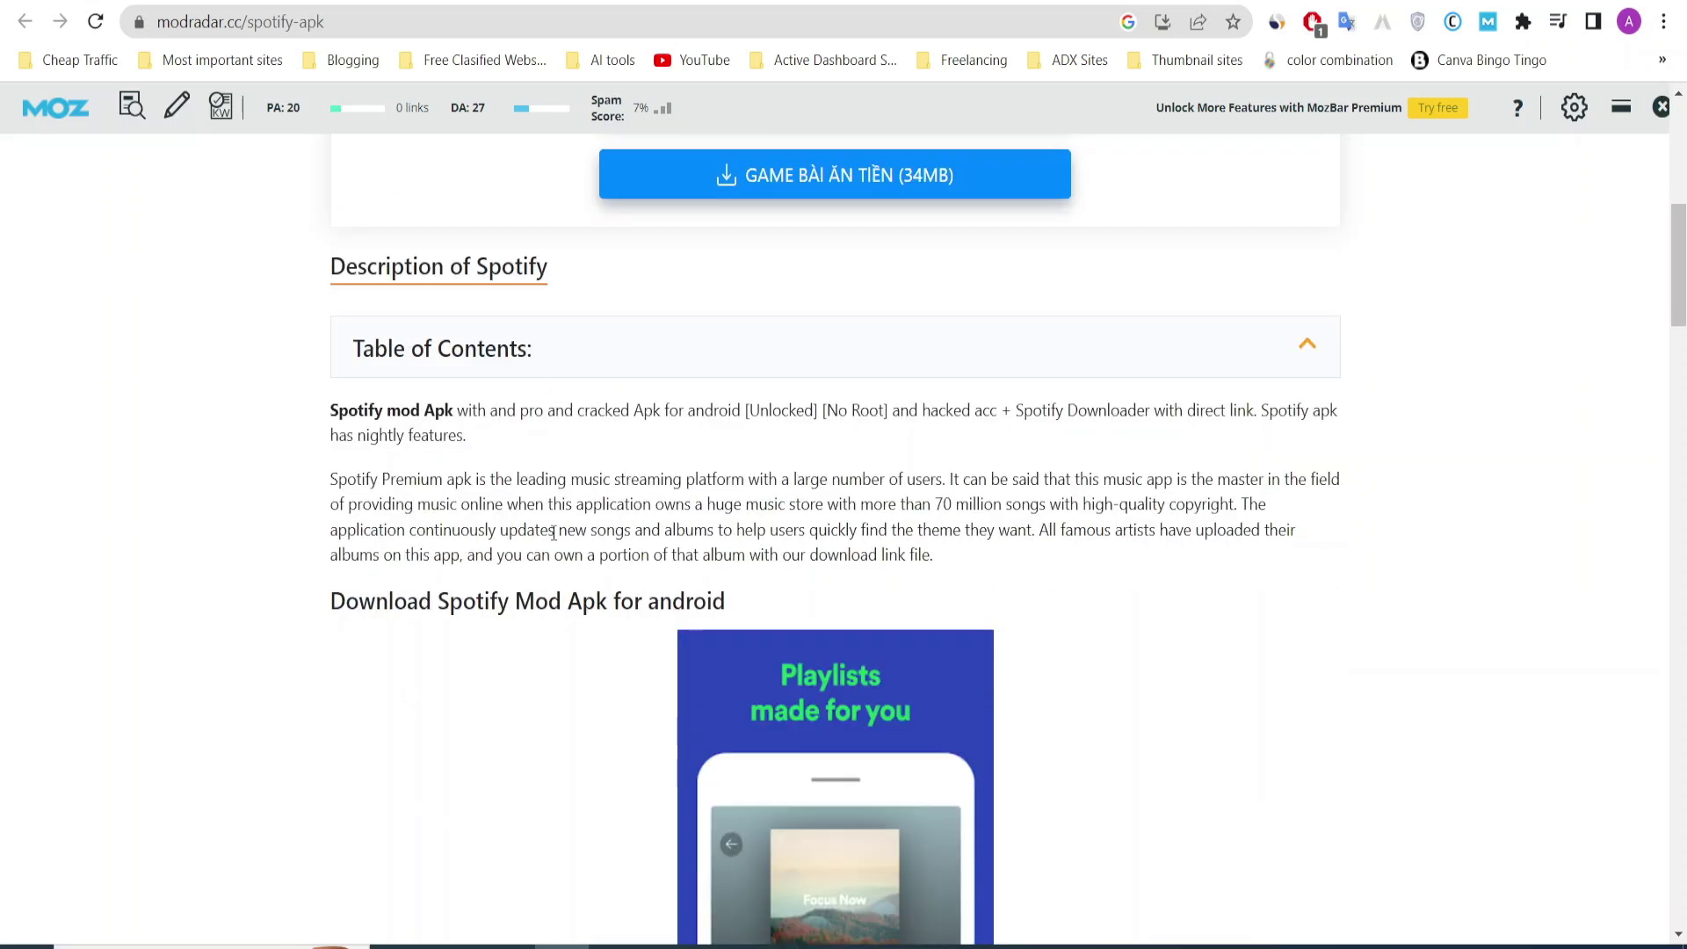
{"action": "scroll", "coordinate": [609, 558], "scroll_direction": "down", "scroll_amount": 1}
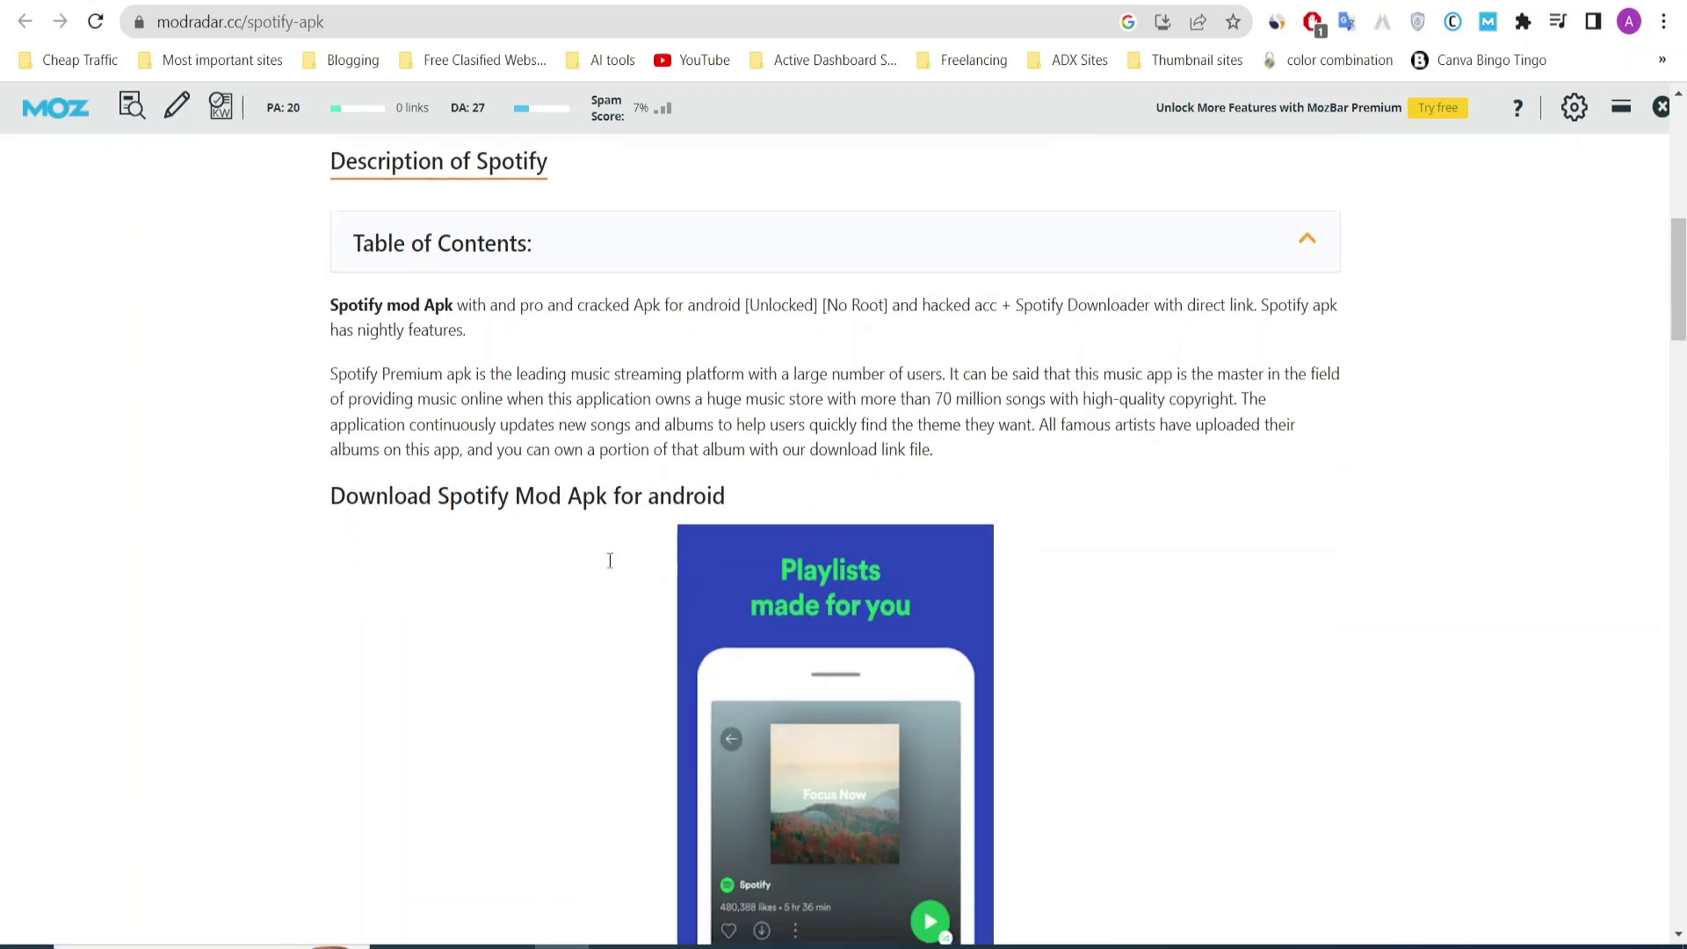
{"action": "scroll", "coordinate": [832, 577], "scroll_direction": "up", "scroll_amount": 3}
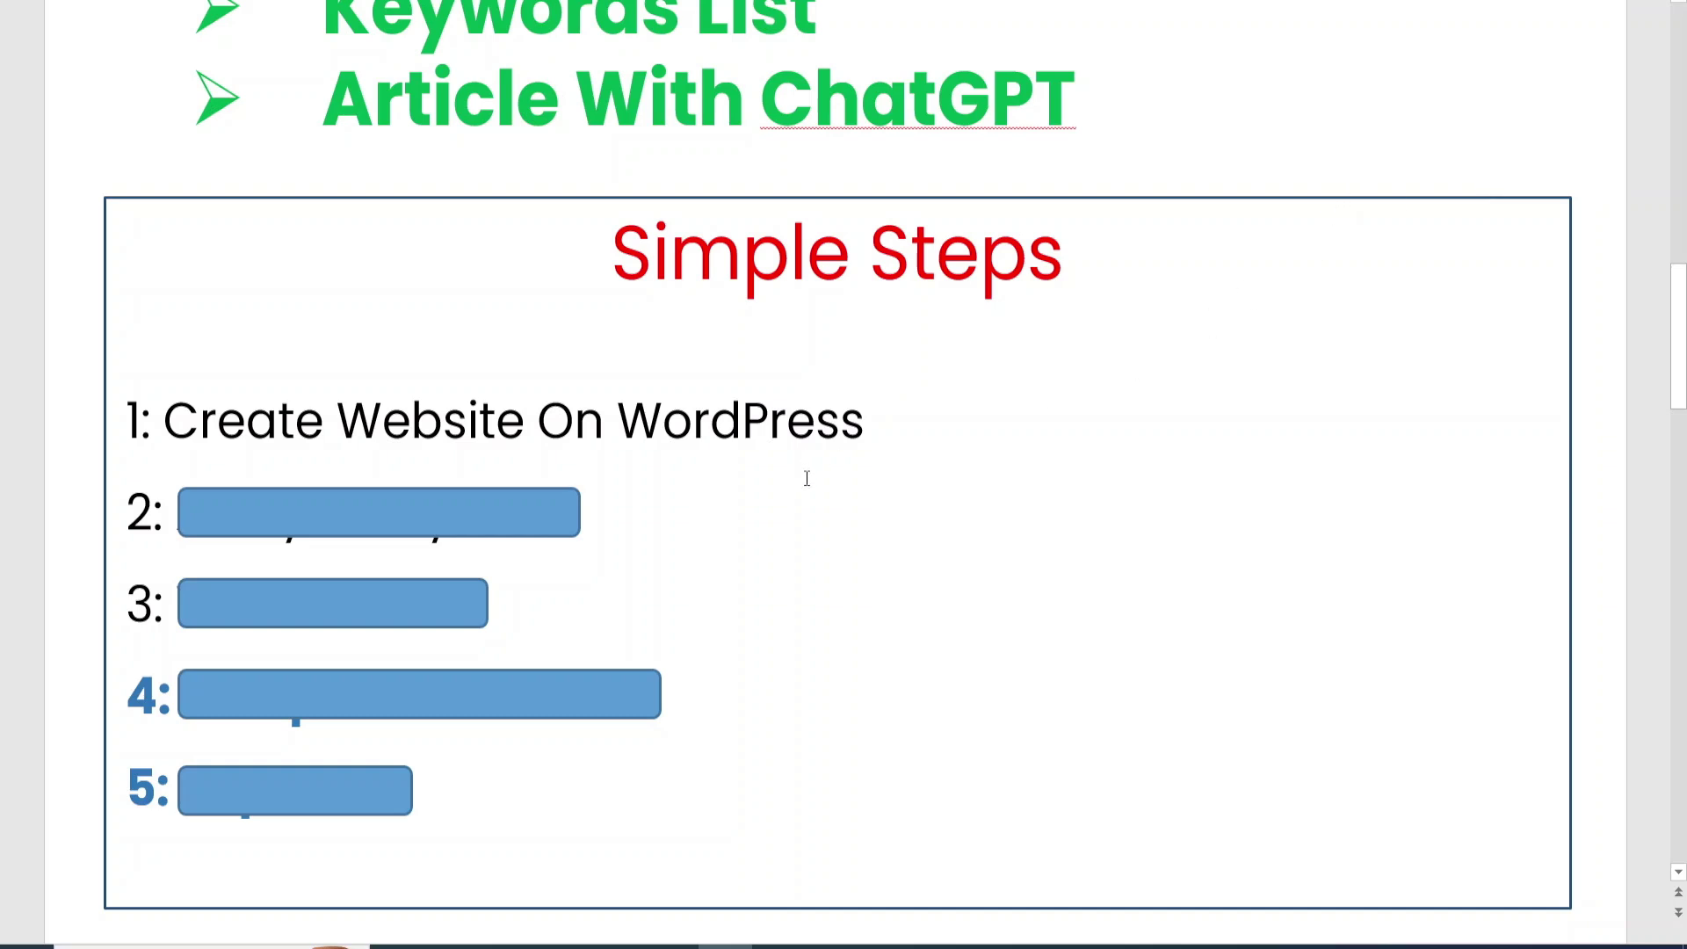
- Switch from the Word document back to the YouTube channel page in Chrome
{"action": "left_click", "coordinate": [582, 921]}
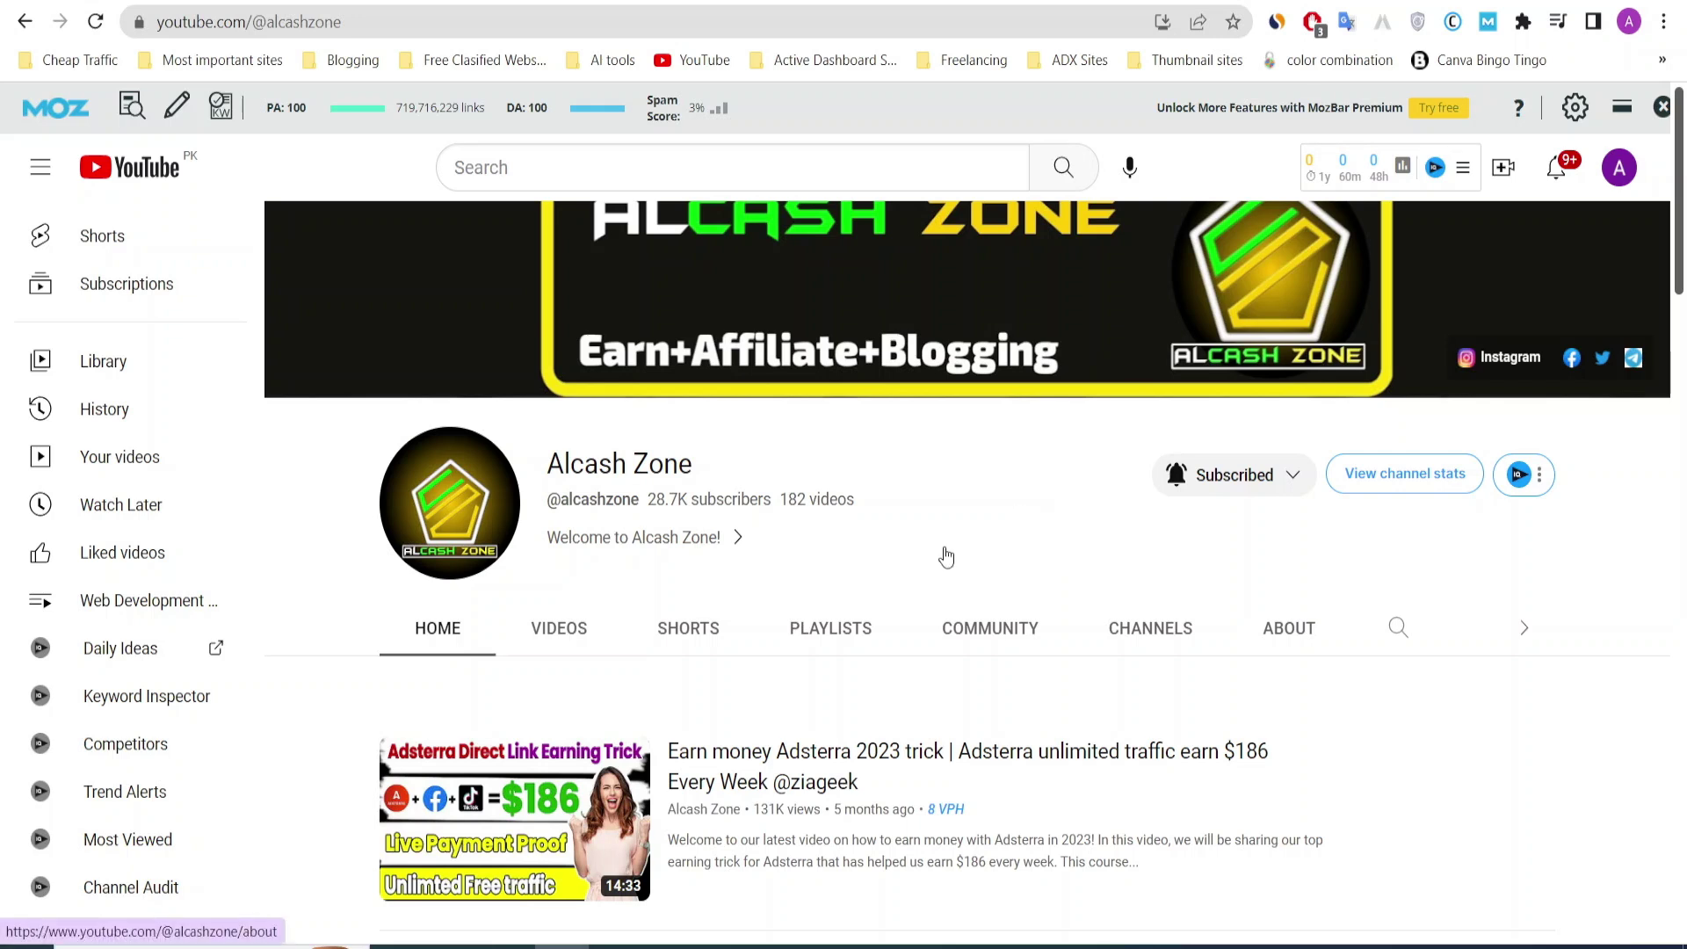
- In a private window, add Hostinger's Premium plan with 12-month billing to the cart
{"action": "key", "text": "ctrl+shift+n"}
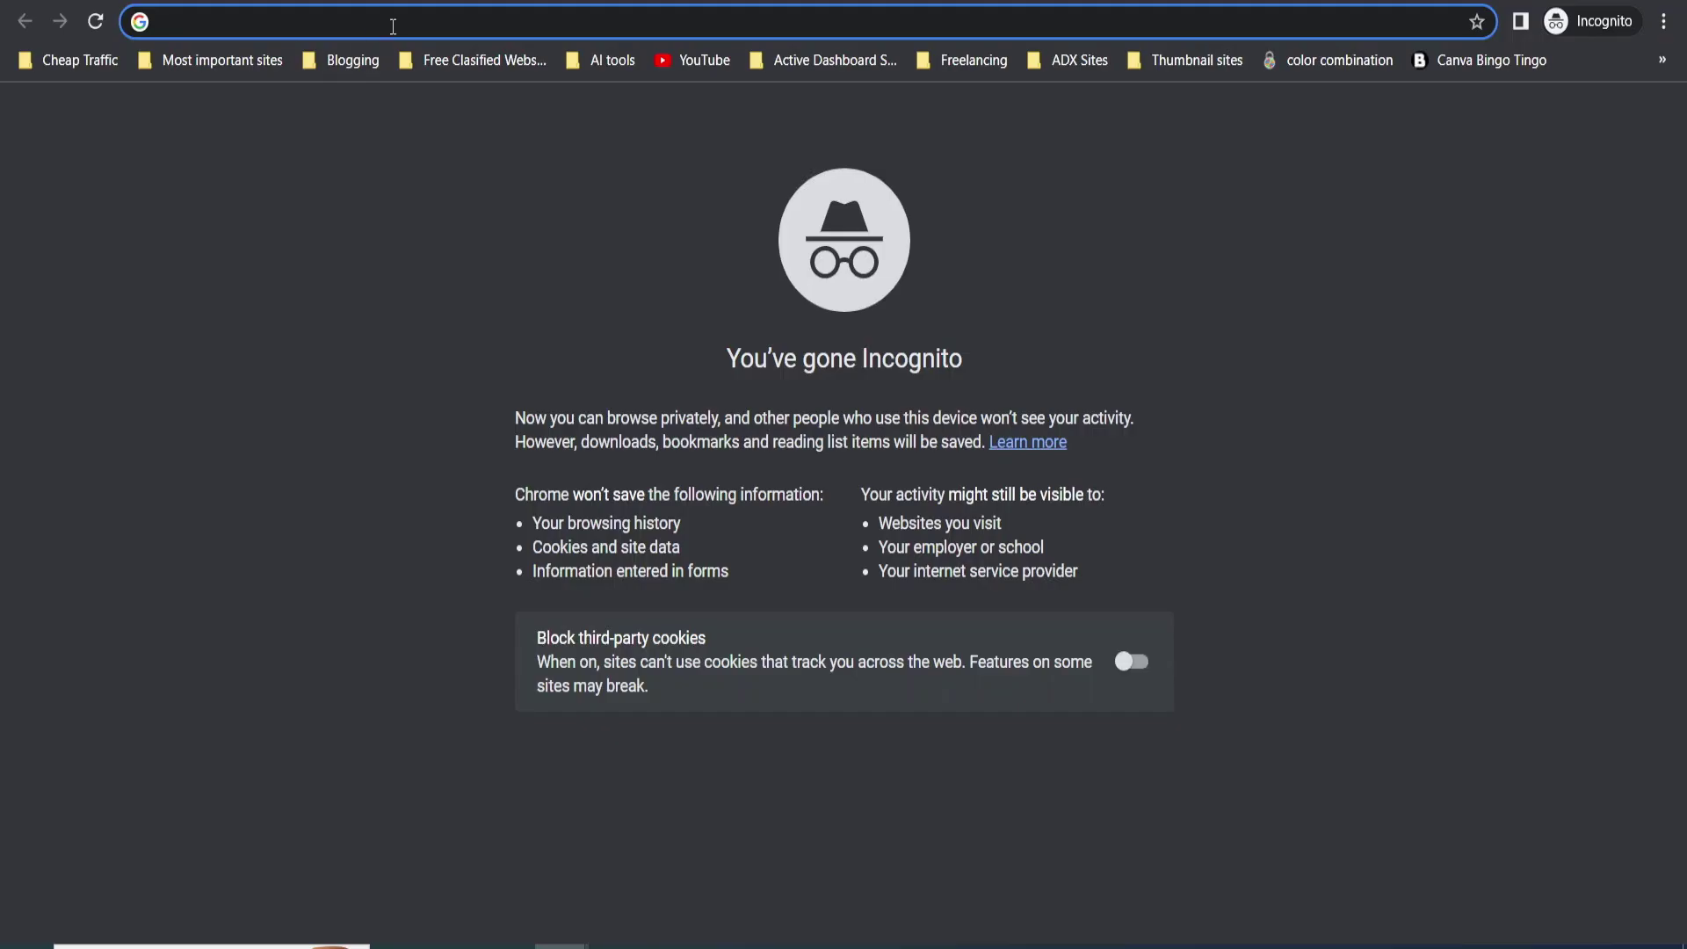
{"action": "type", "text": "hosti"}
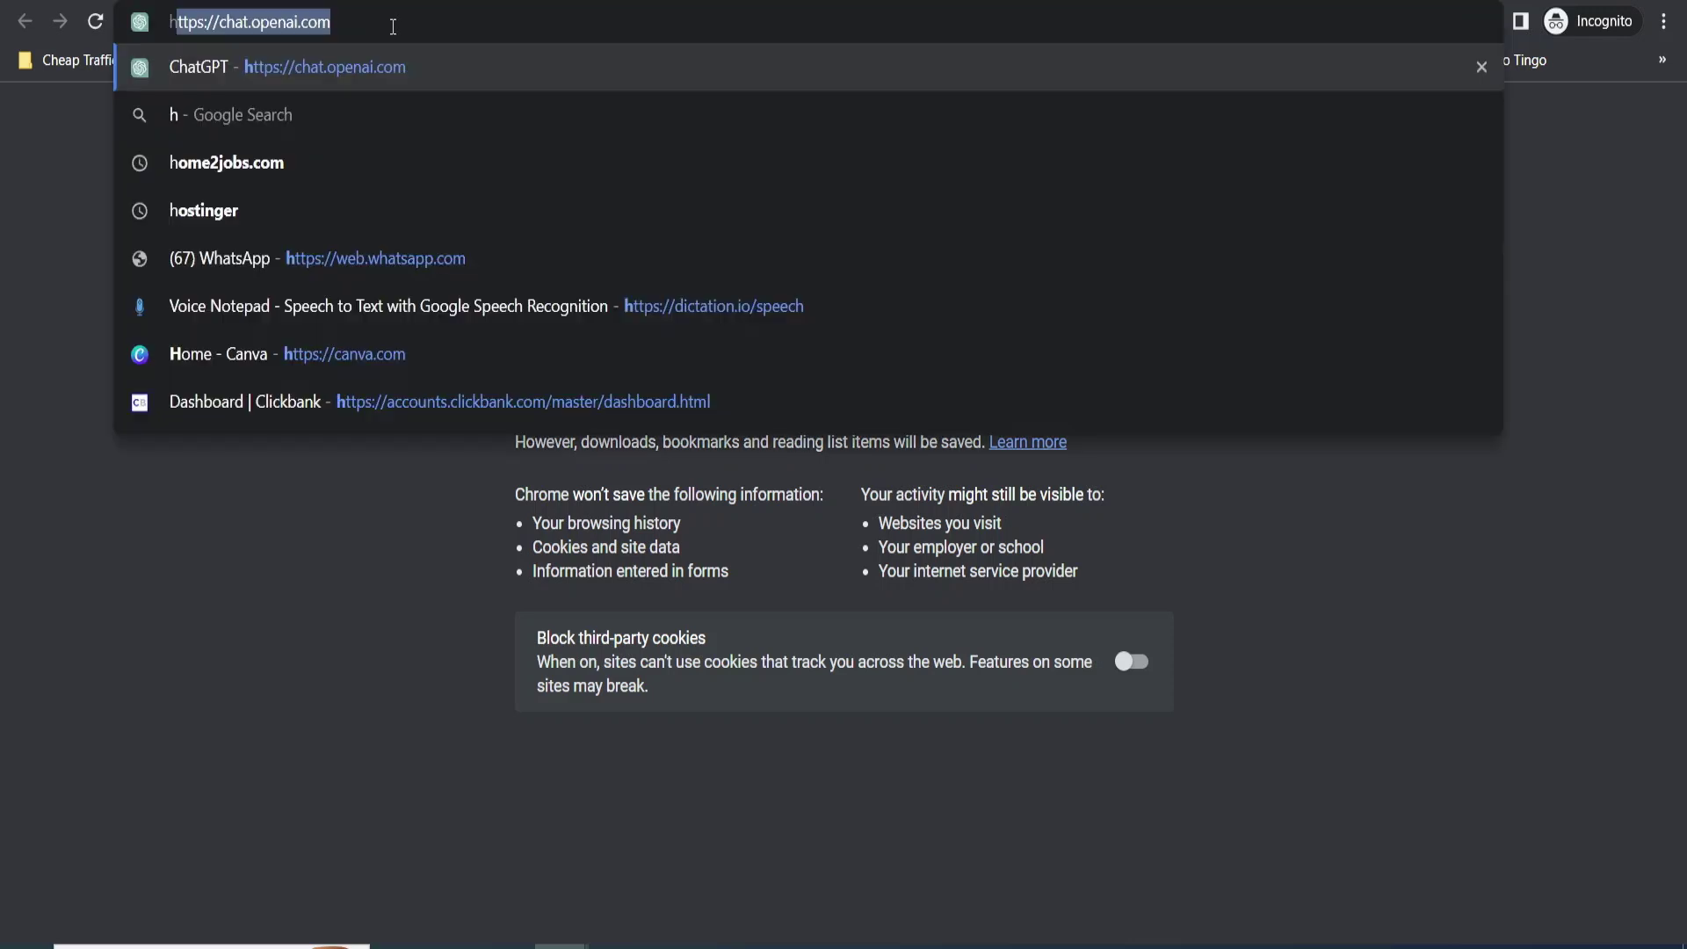
{"action": "key", "text": "Return"}
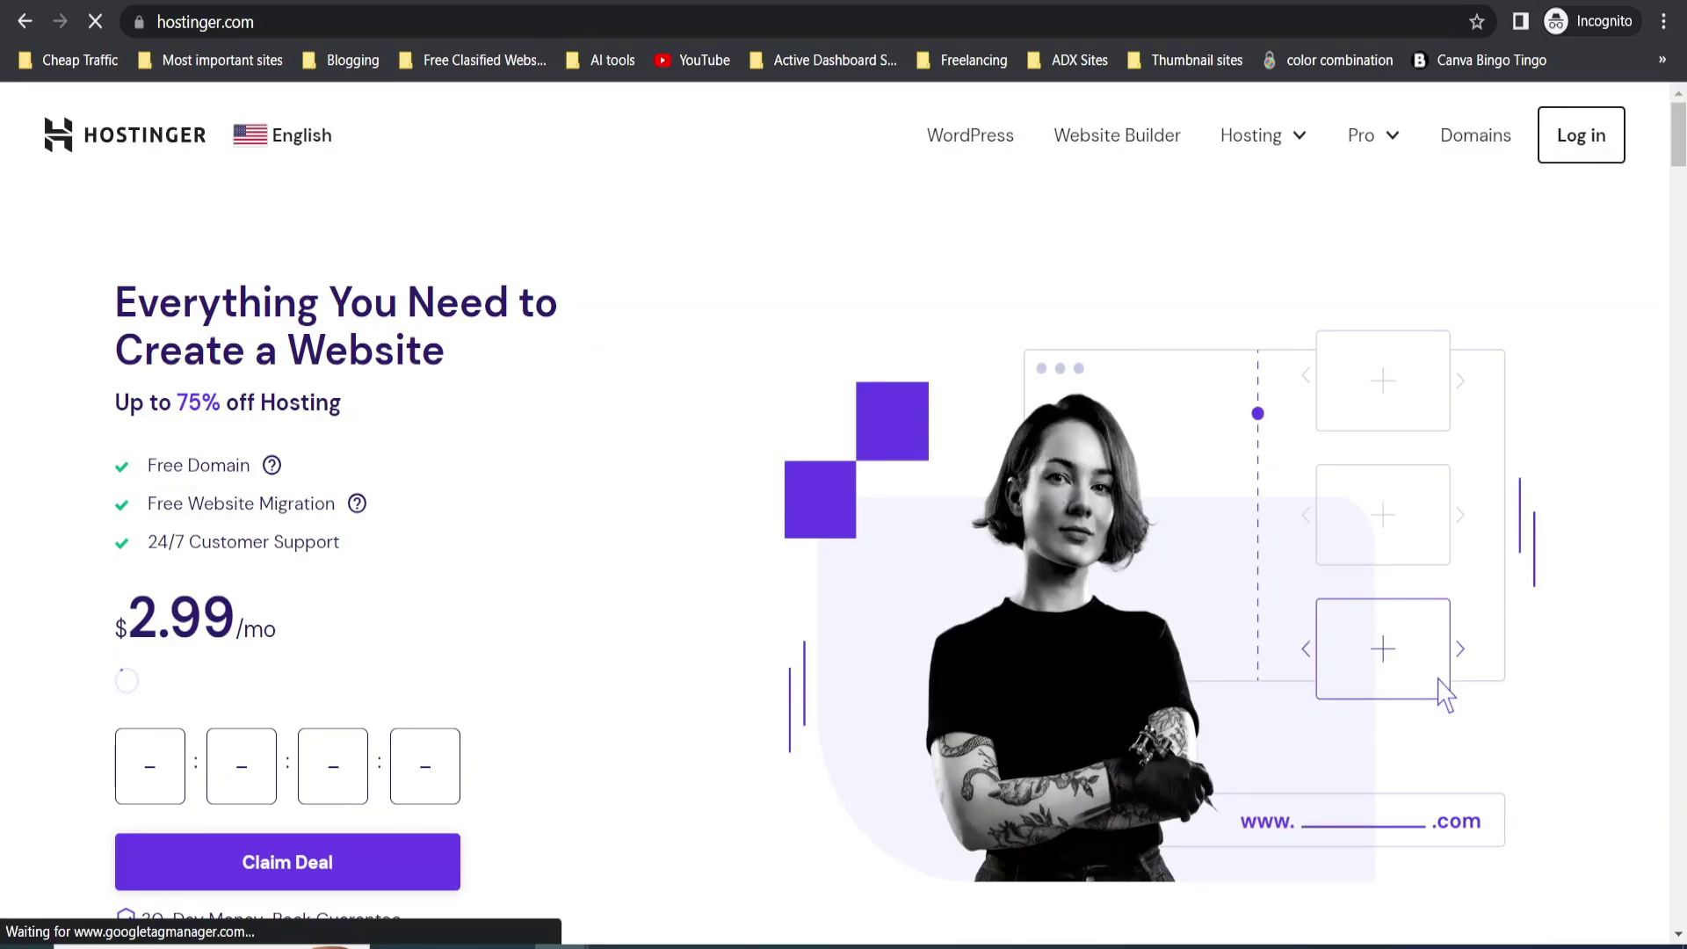
{"action": "scroll", "coordinate": [267, 689], "scroll_direction": "down", "scroll_amount": 4}
{"action": "scroll", "coordinate": [314, 516], "scroll_direction": "down", "scroll_amount": 2}
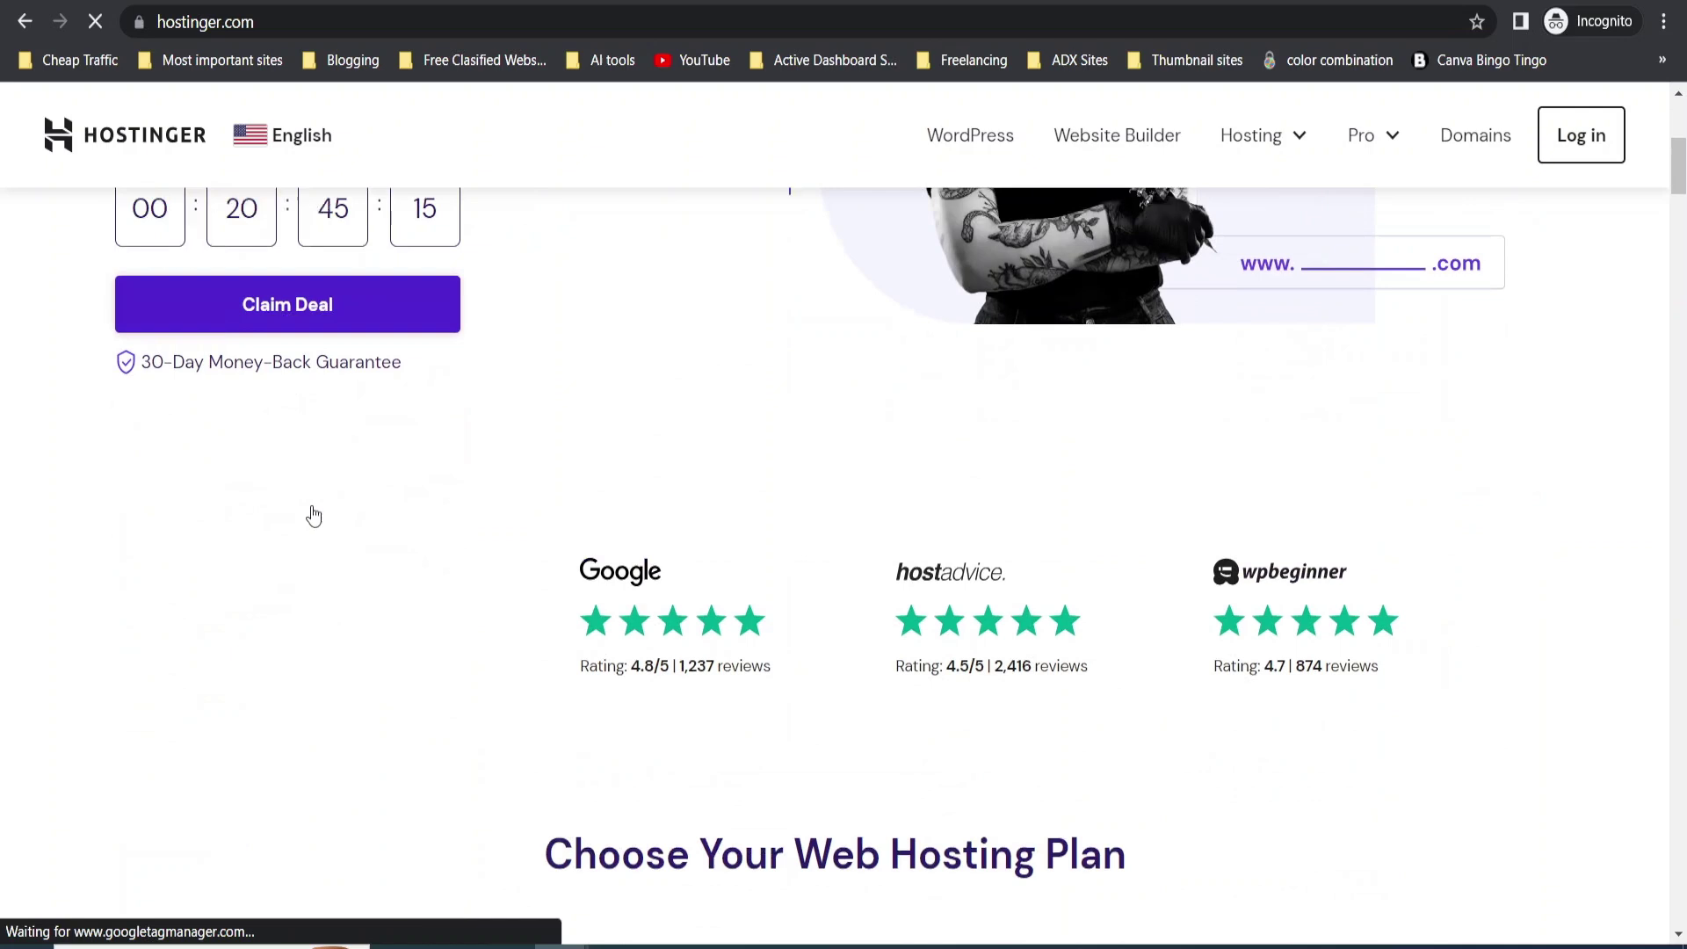
{"action": "scroll", "coordinate": [314, 517], "scroll_direction": "down", "scroll_amount": 6}
{"action": "scroll", "coordinate": [361, 715], "scroll_direction": "down", "scroll_amount": 1}
{"action": "left_click", "coordinate": [403, 631]}
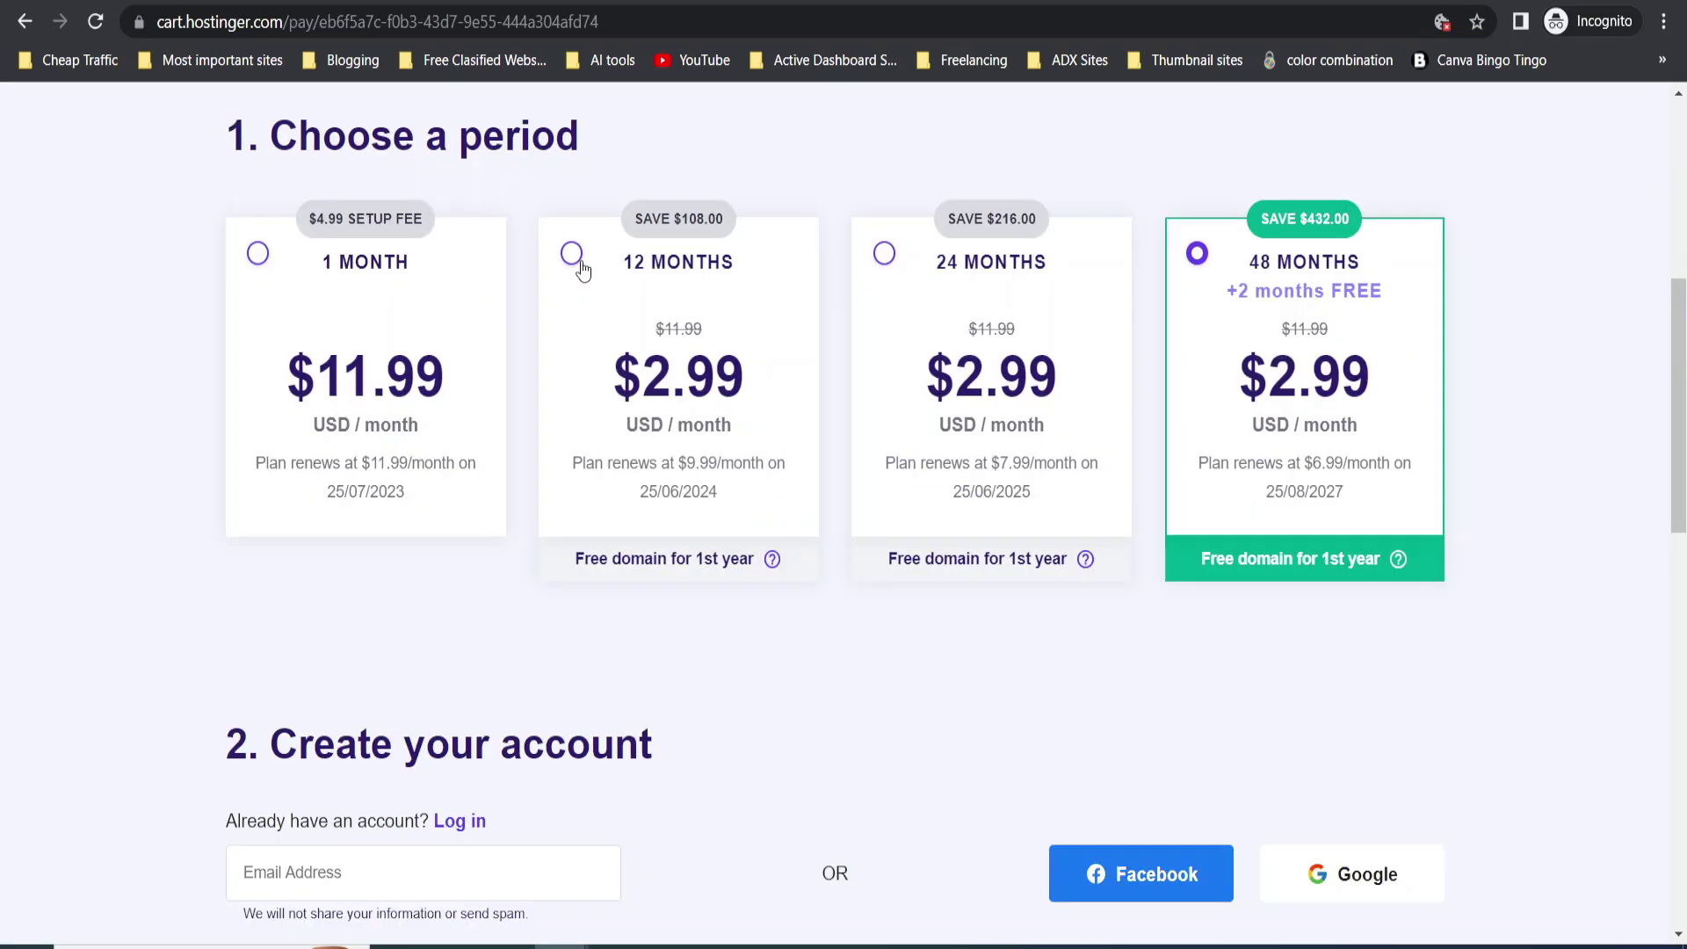
{"action": "left_click", "coordinate": [580, 265]}
{"action": "scroll", "coordinate": [747, 510], "scroll_direction": "down", "scroll_amount": 4}
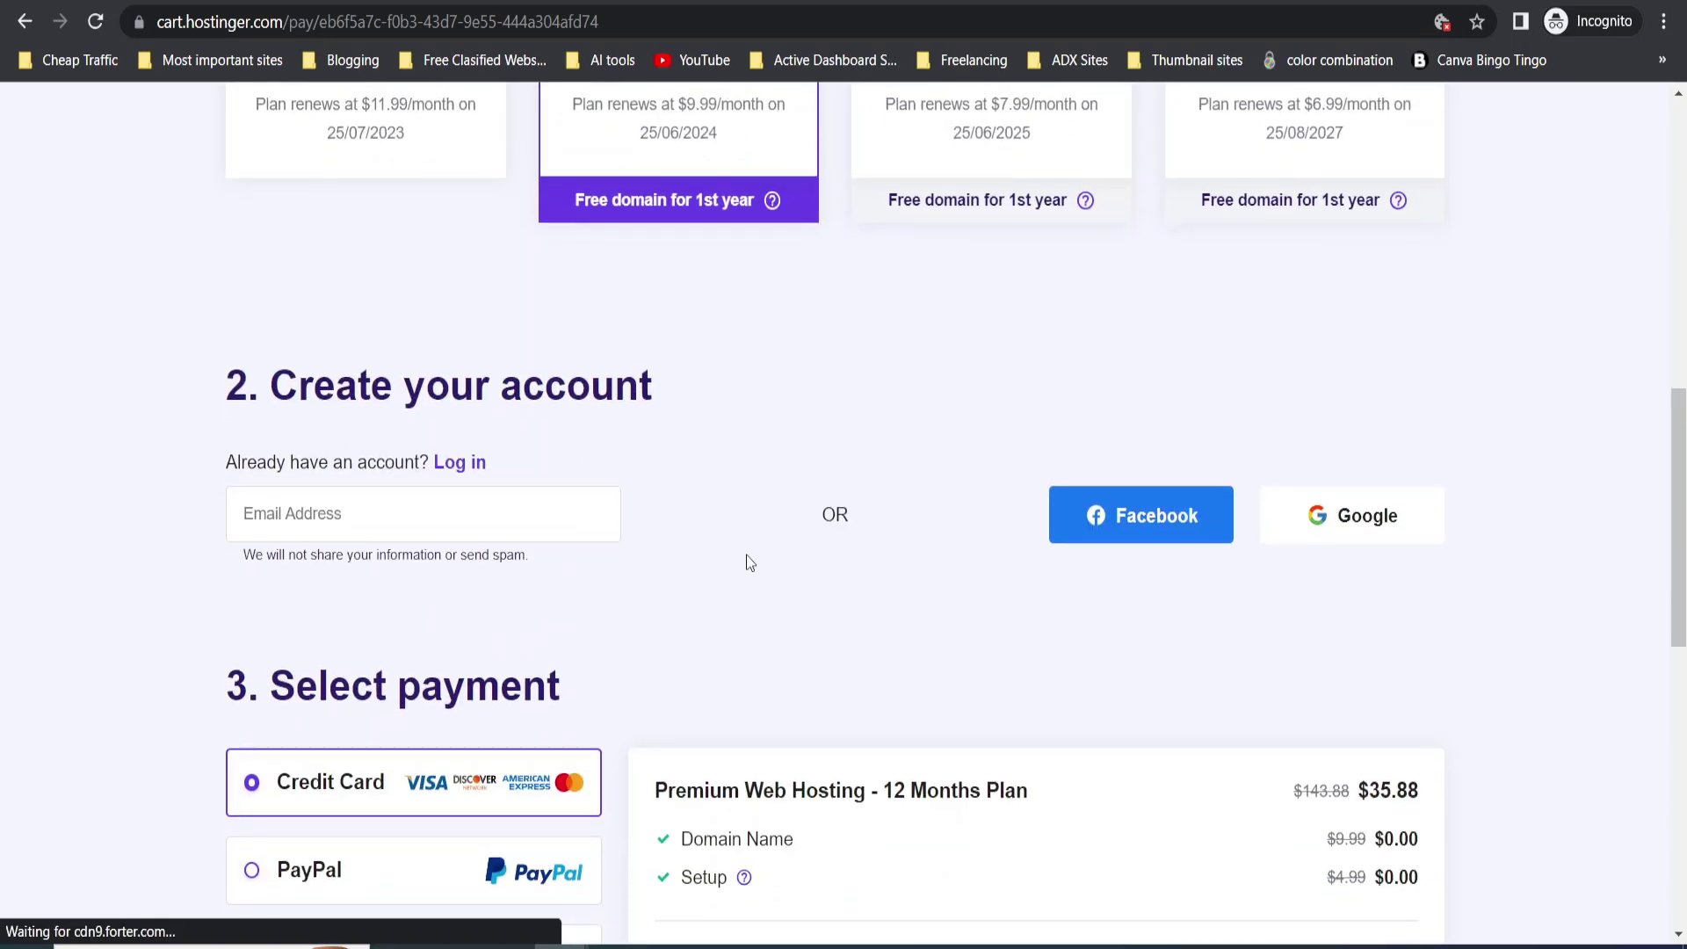
{"action": "scroll", "coordinate": [750, 562], "scroll_direction": "down", "scroll_amount": 3}
{"action": "scroll", "coordinate": [1406, 695], "scroll_direction": "down", "scroll_amount": 1}
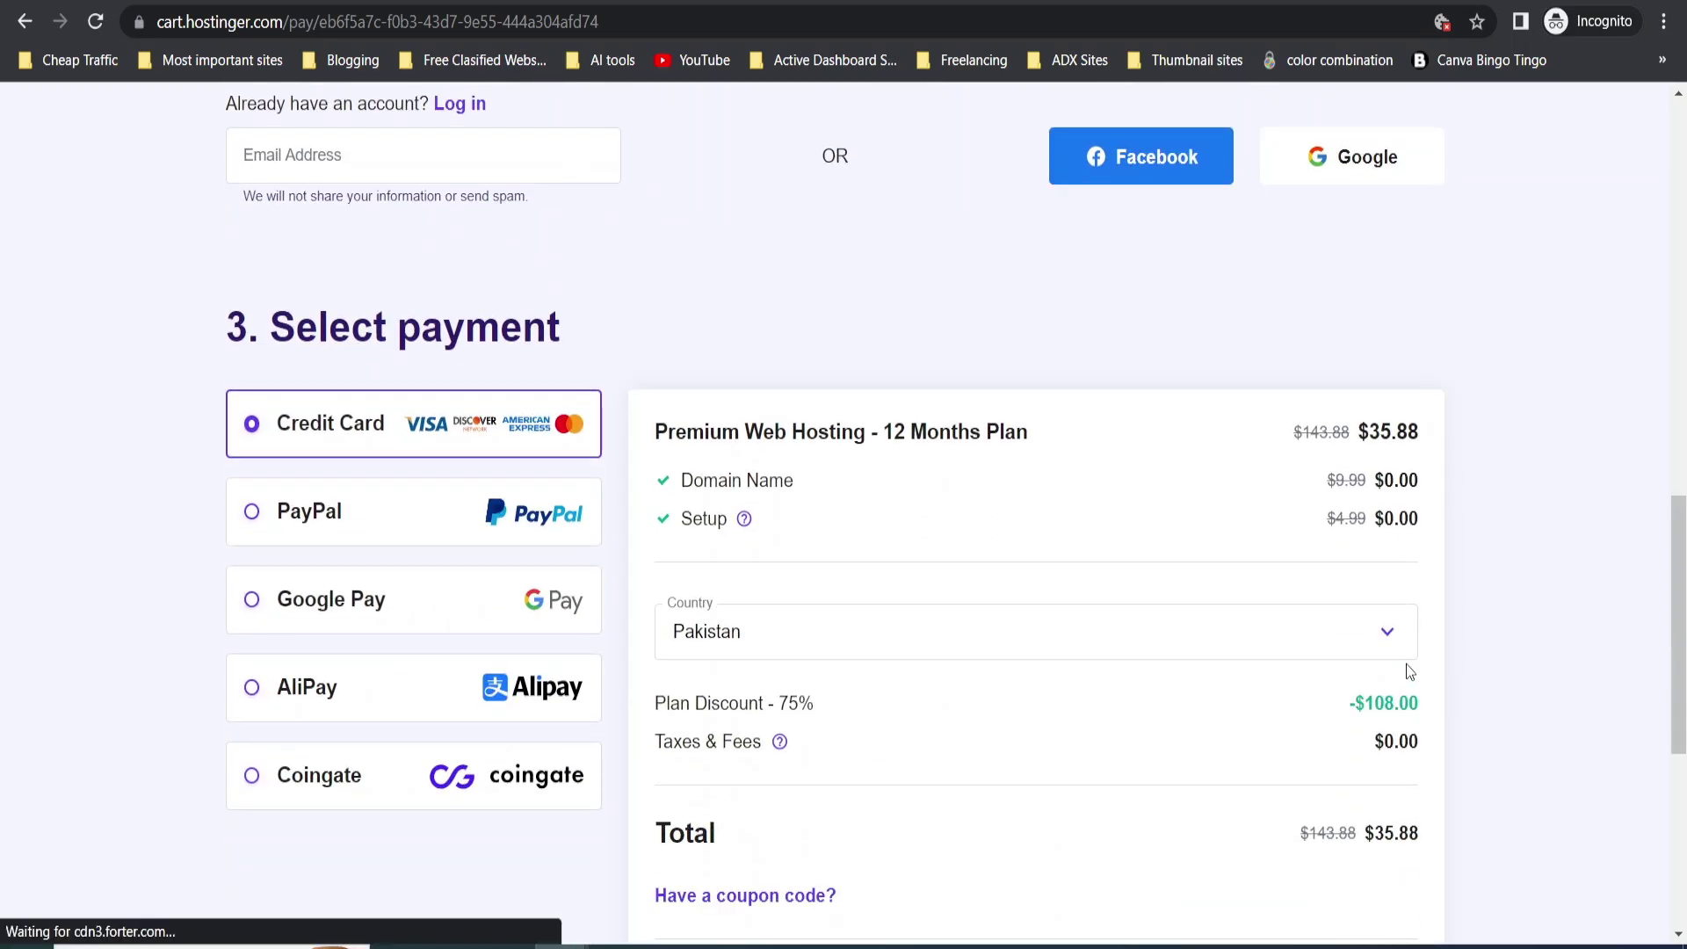
{"action": "scroll", "coordinate": [1406, 667], "scroll_direction": "down", "scroll_amount": 3}
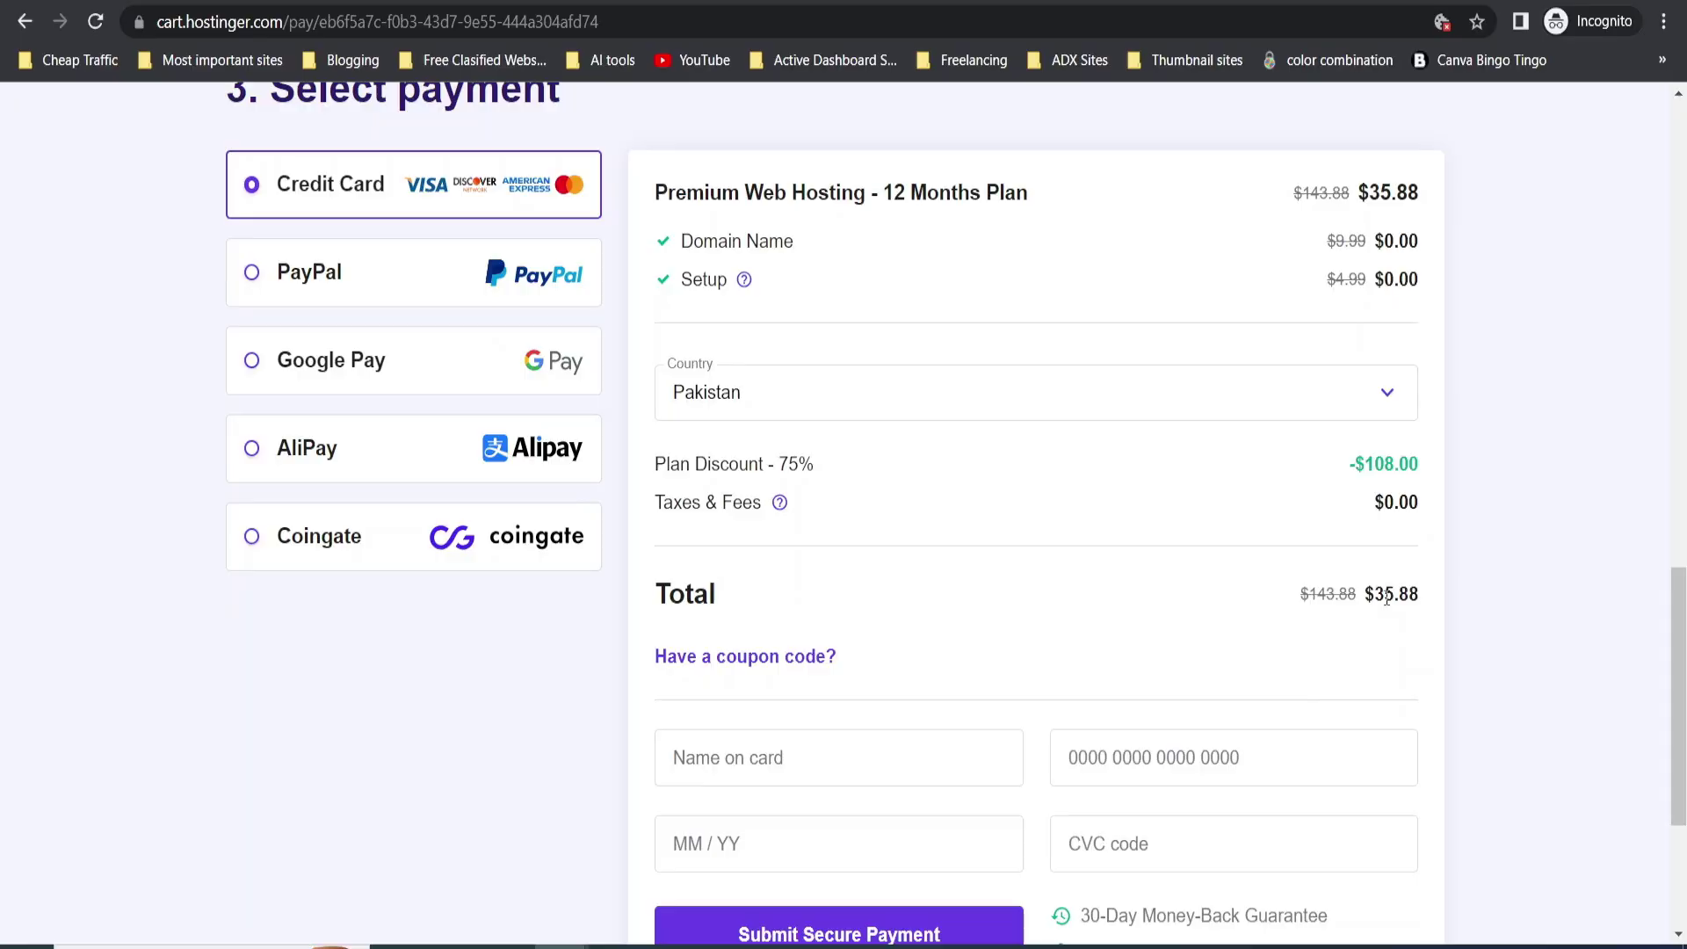
- Redo the Premium 12-month checkout via the referral link ($28.70 total), then check USD to PKR
{"action": "key", "text": "ctrl+t"}
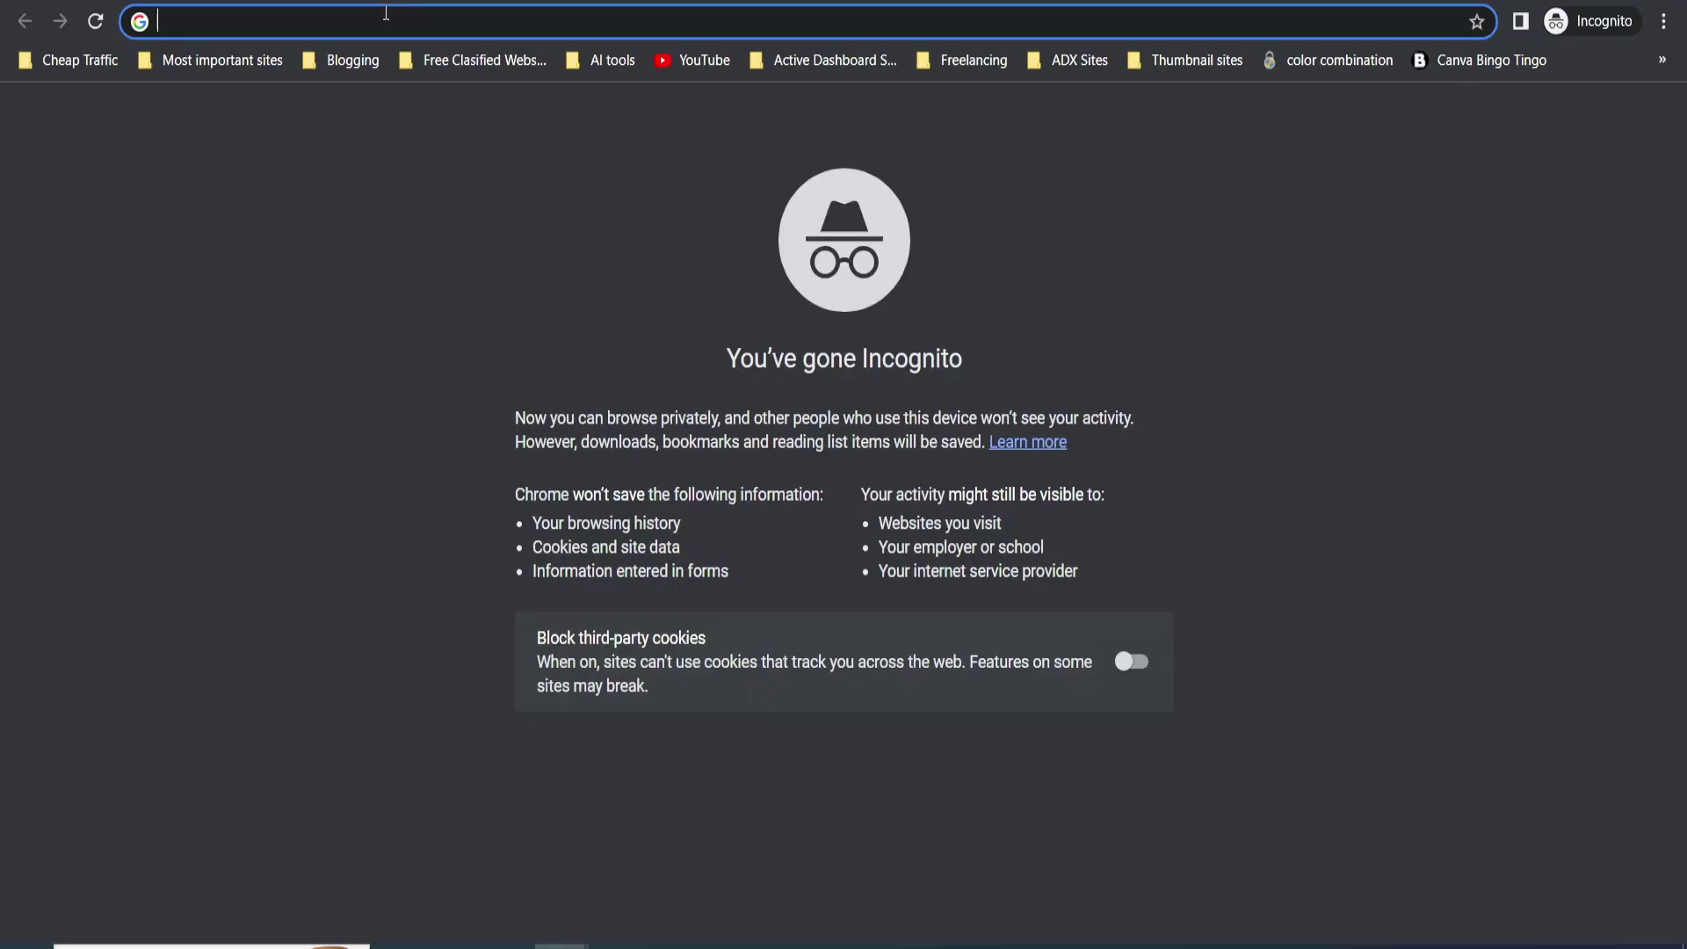
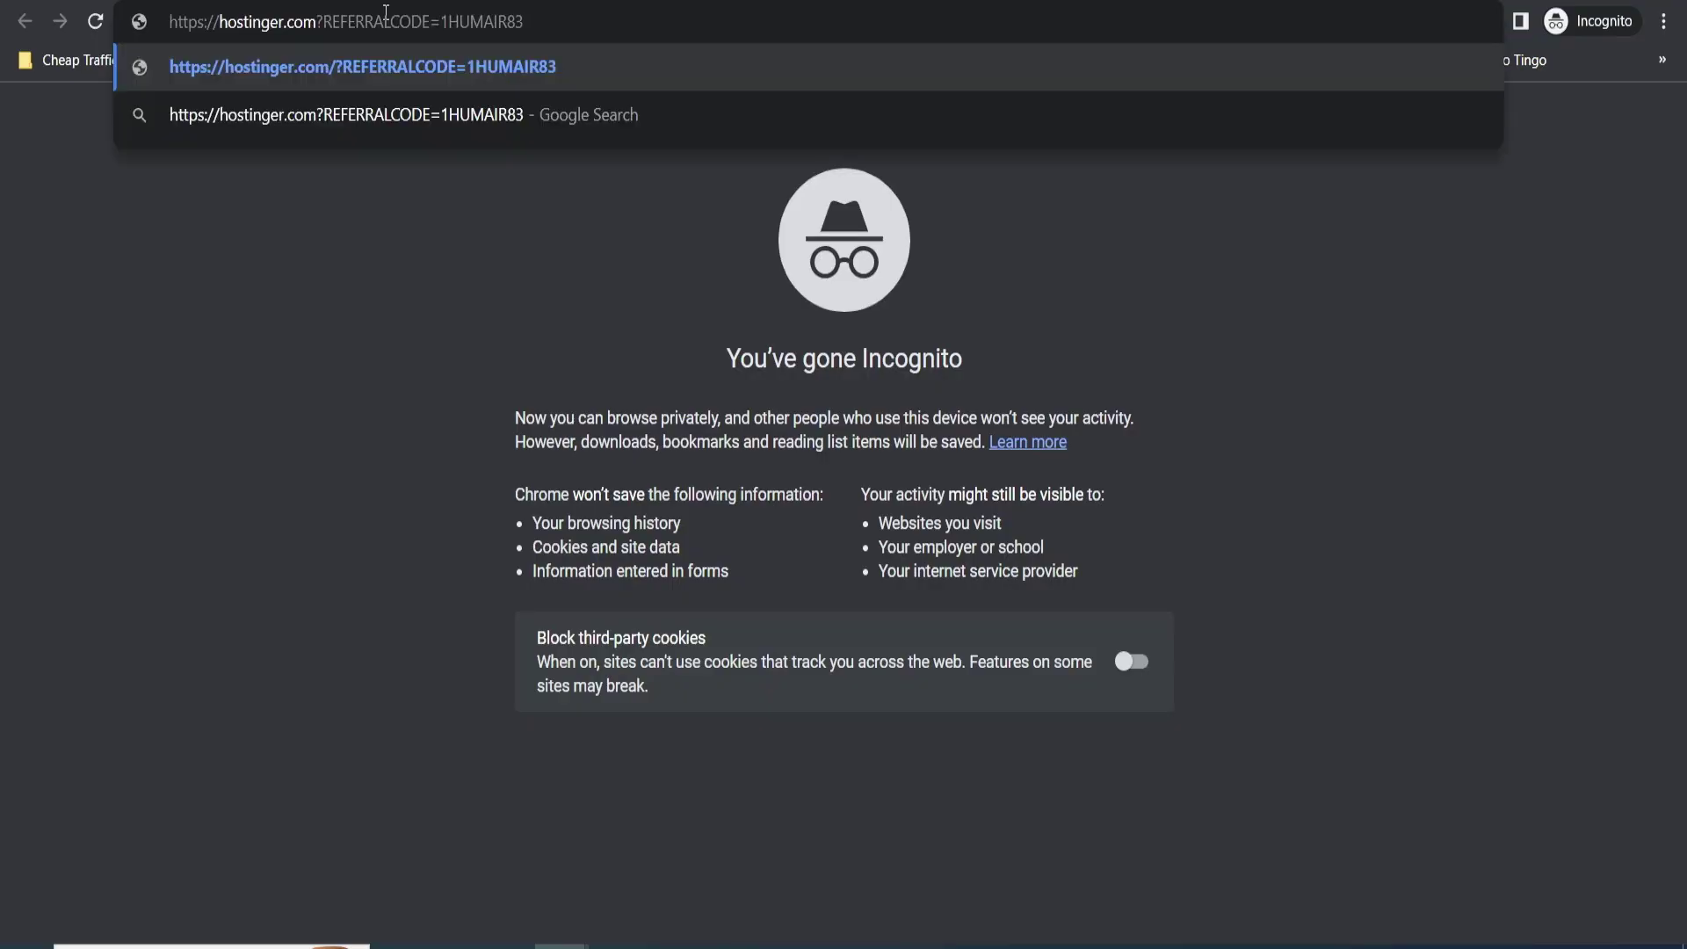
{"action": "key", "text": "Return"}
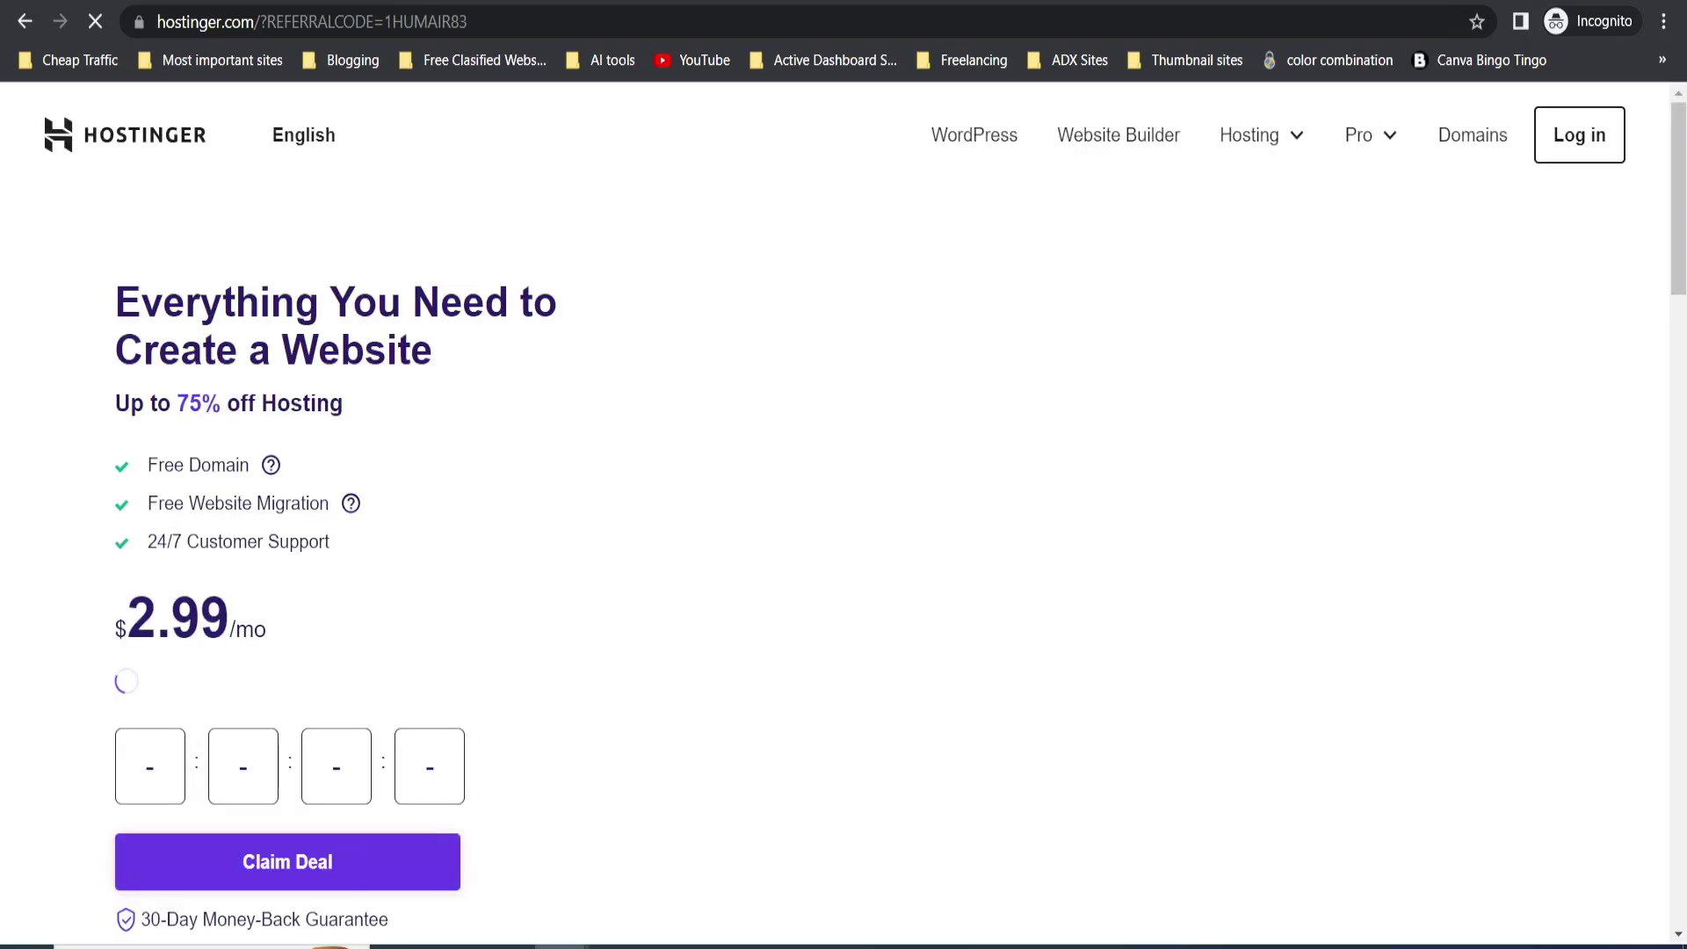
{"action": "scroll", "coordinate": [298, 656], "scroll_direction": "down", "scroll_amount": 3}
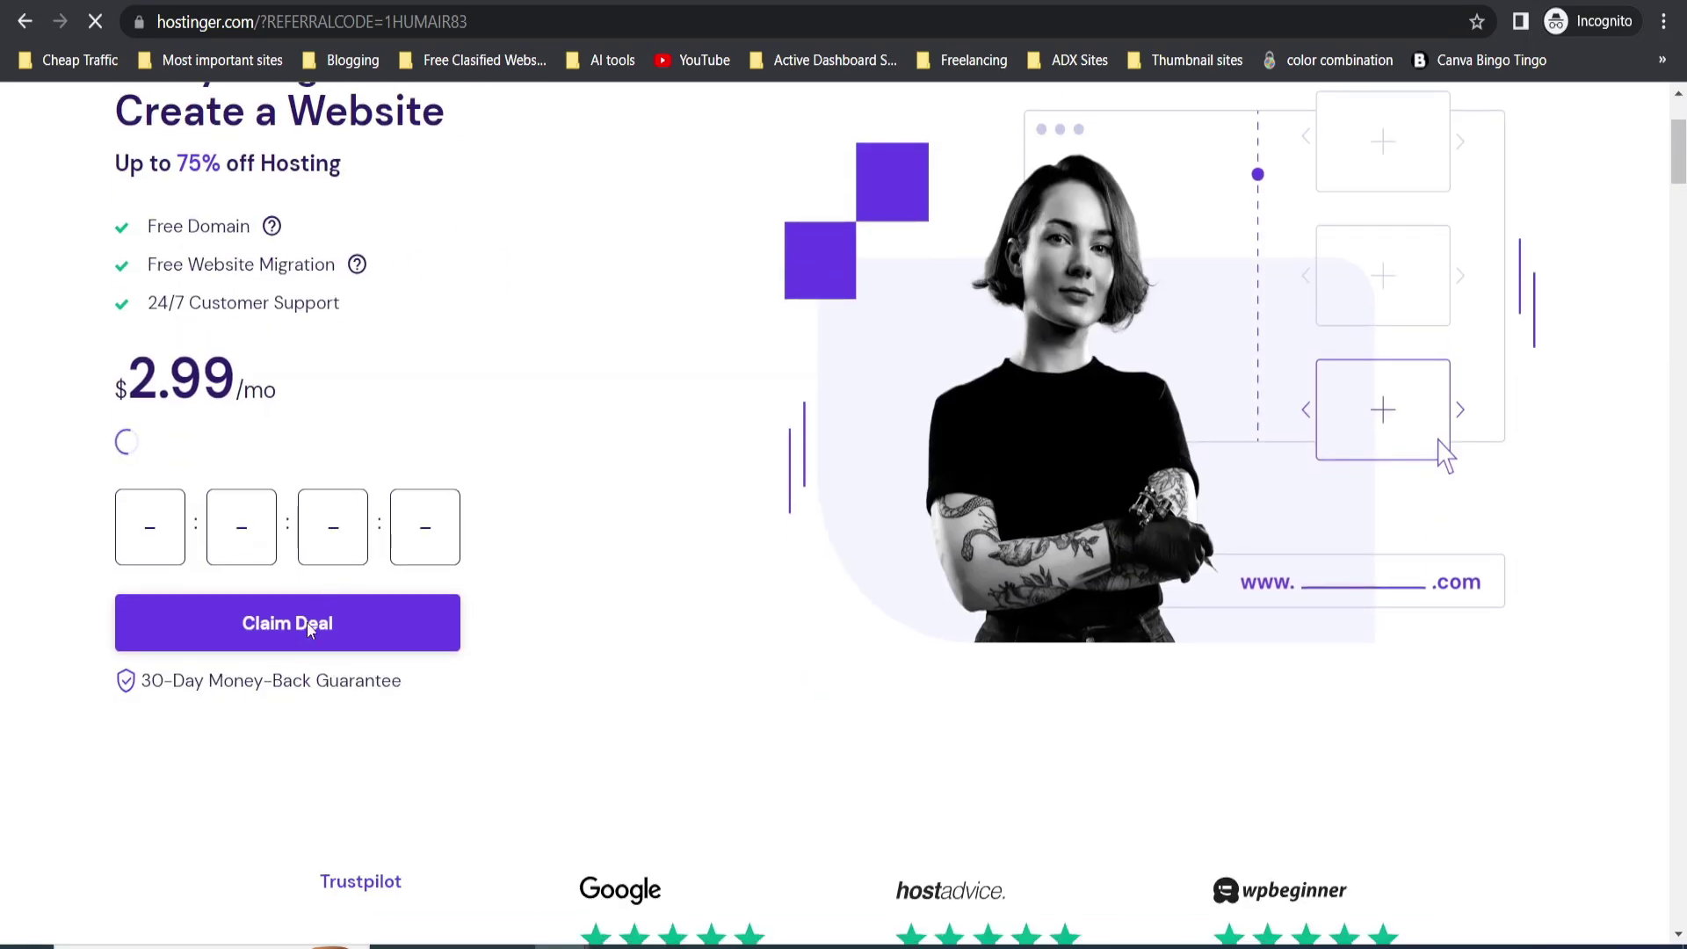
{"action": "left_click", "coordinate": [309, 635]}
{"action": "left_click", "coordinate": [358, 766]}
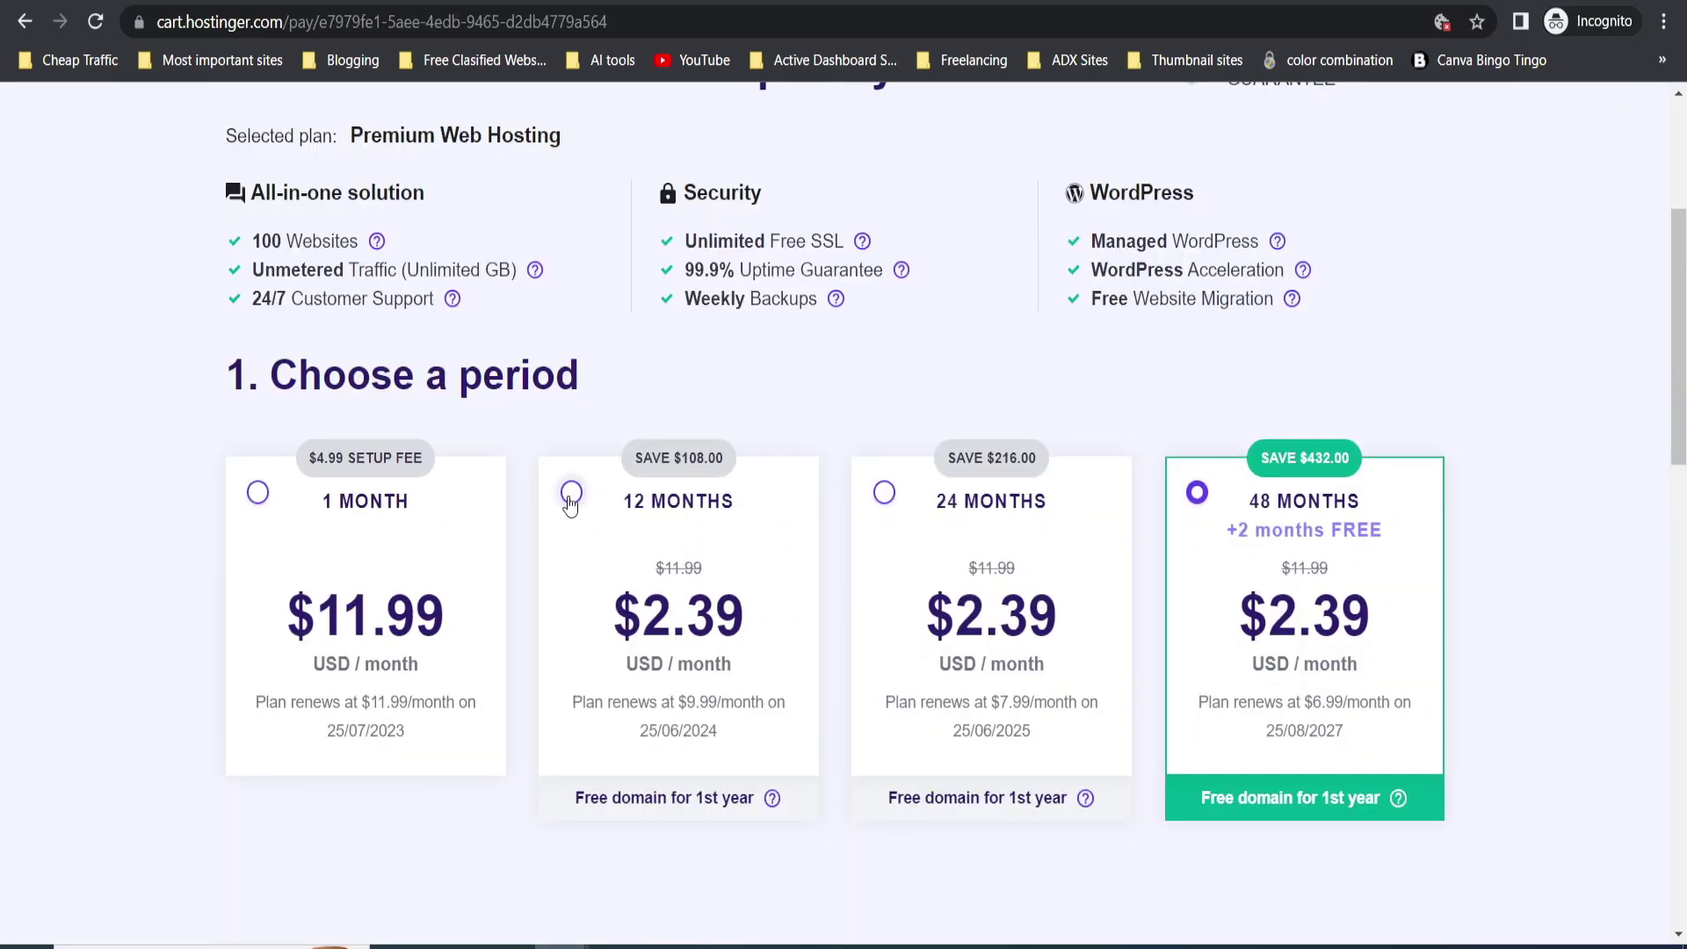
{"action": "left_click", "coordinate": [571, 495]}
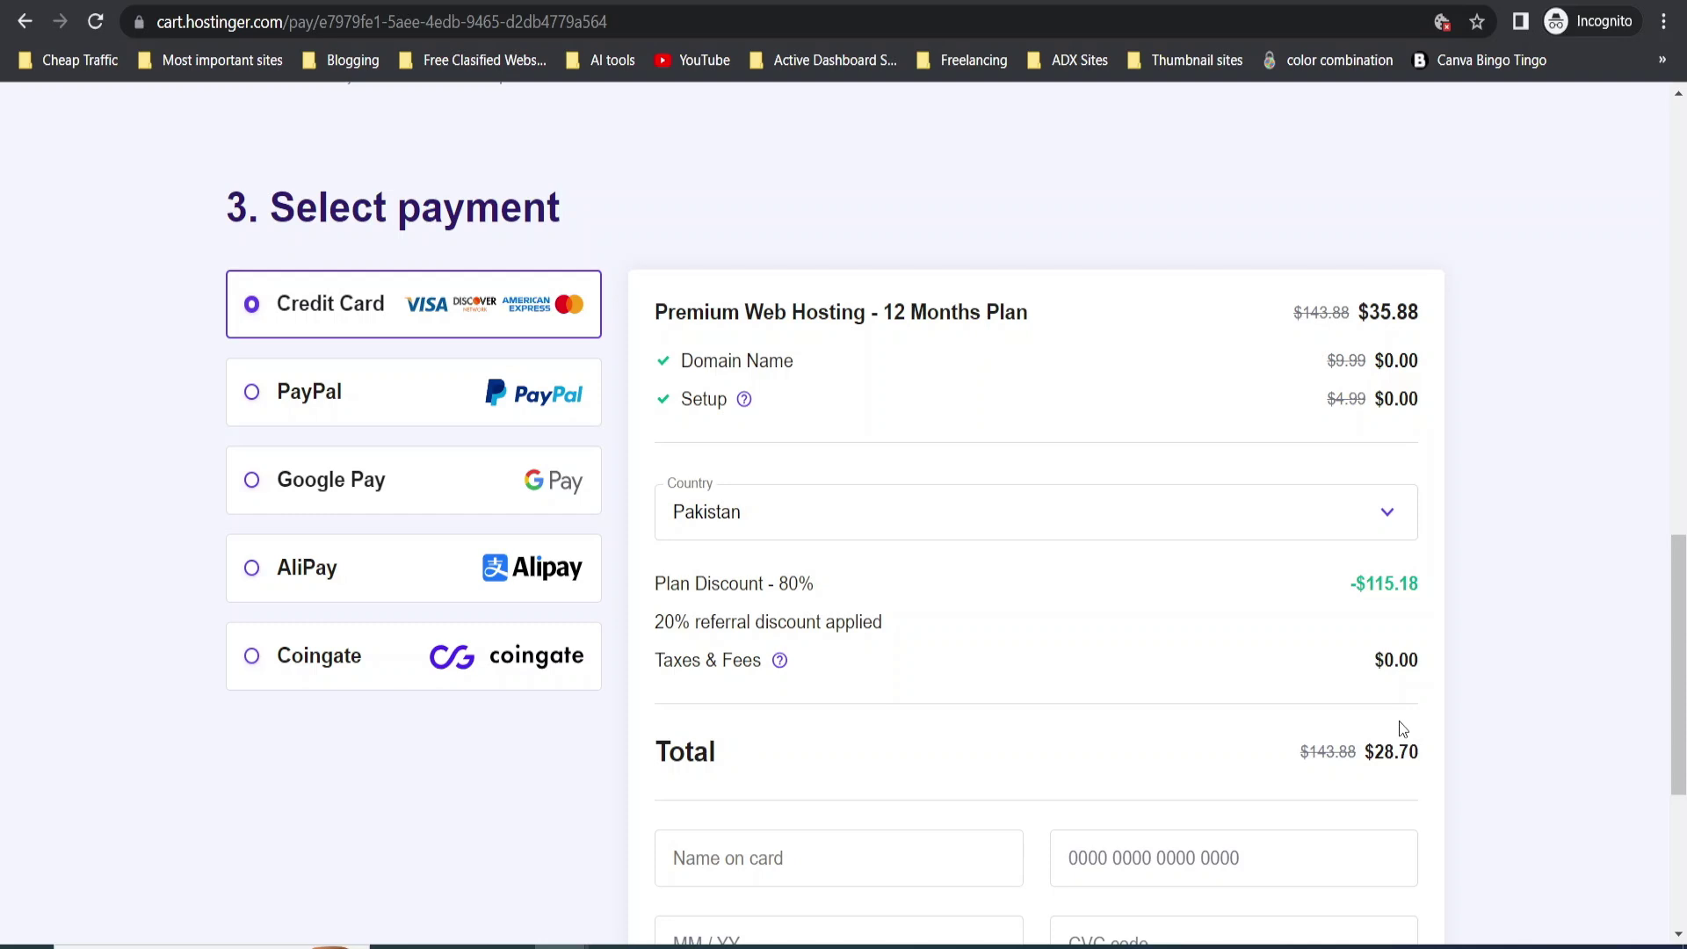
{"action": "scroll", "coordinate": [1233, 749], "scroll_direction": "up", "scroll_amount": 3}
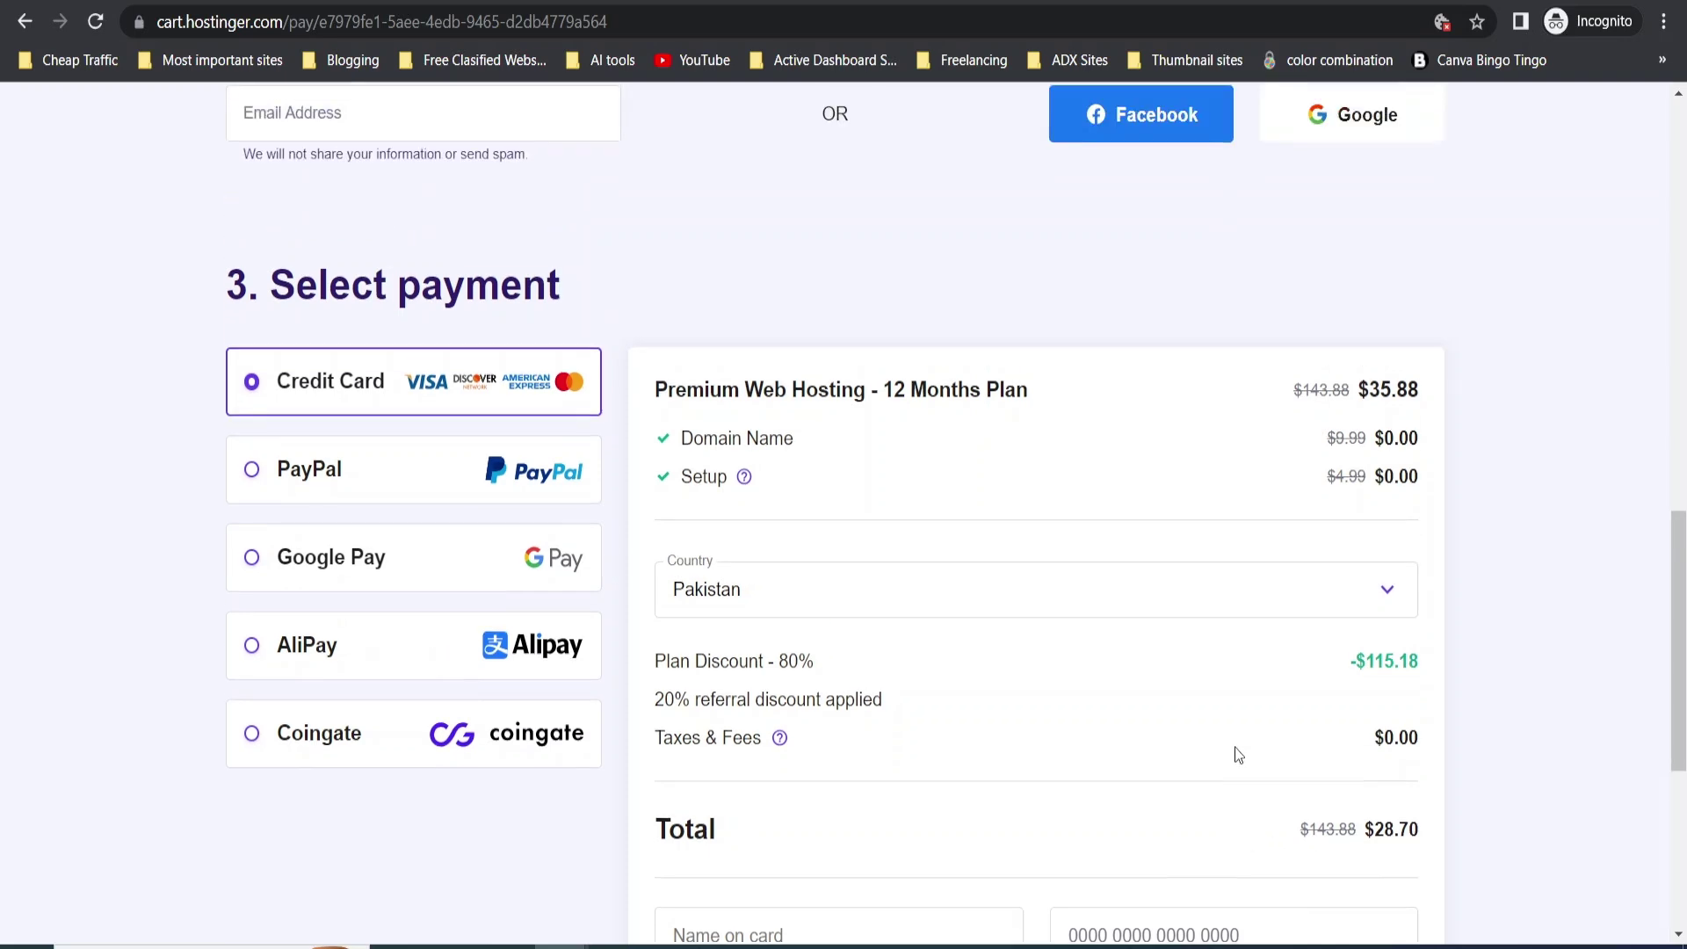
{"action": "key", "text": "ctrl+Tab"}
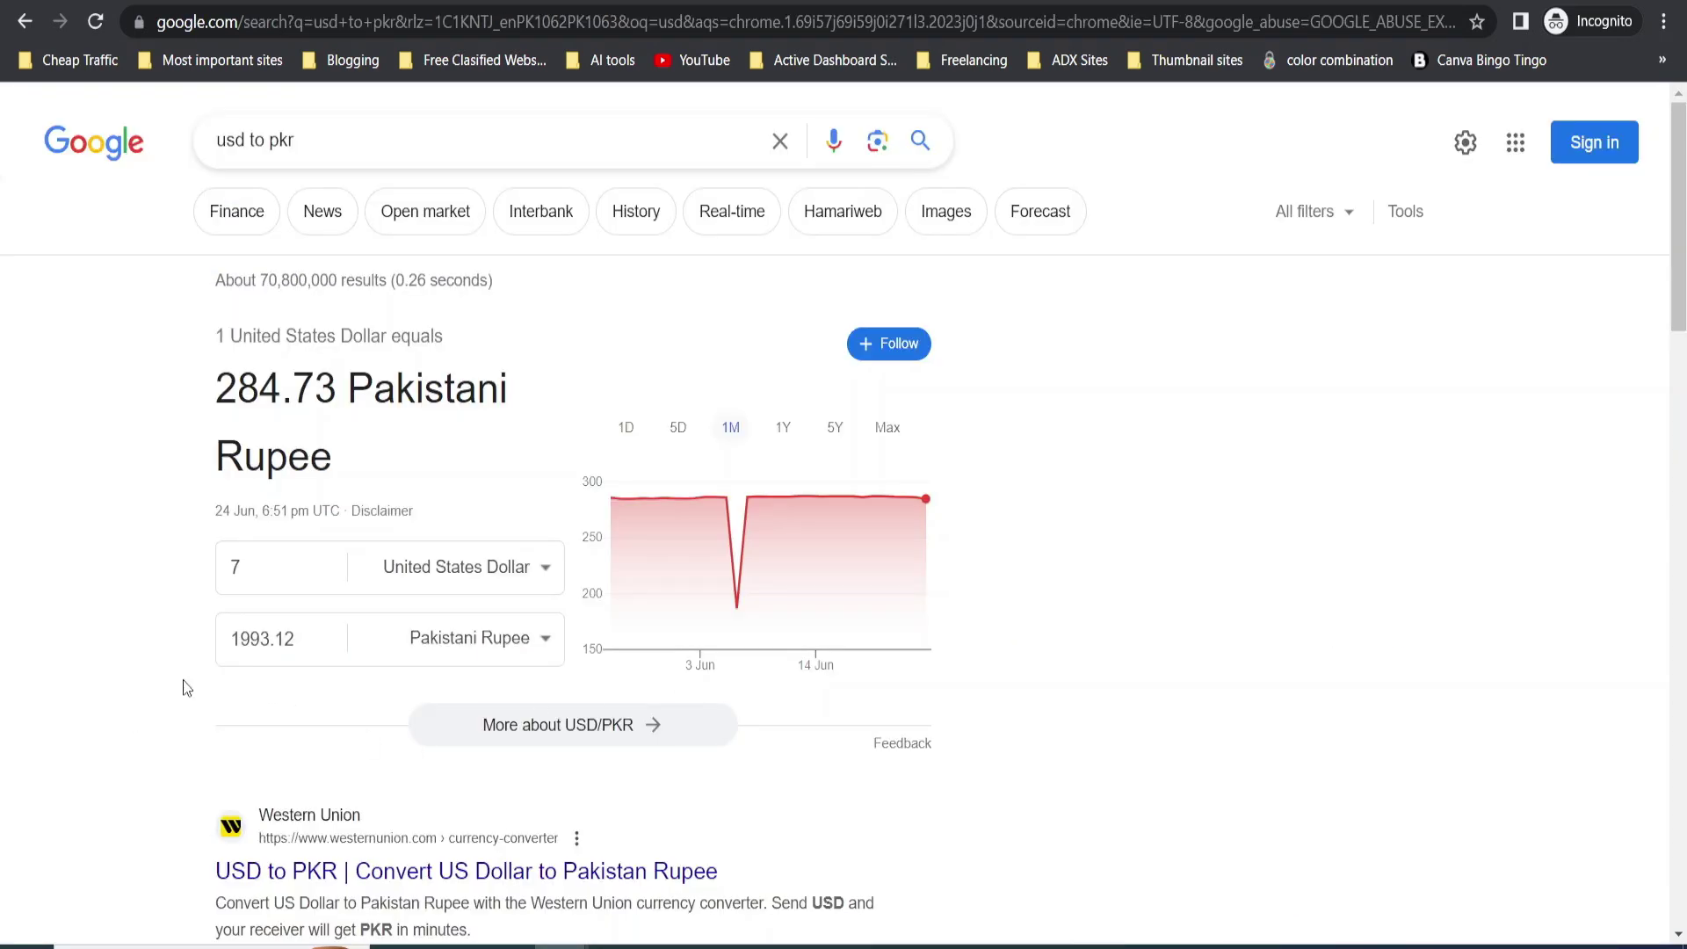
- Select the converted amount 1993.12 in the Pakistani Rupee field
{"action": "left_click_drag", "start_coordinate": [319, 639], "coordinate": [188, 648]}
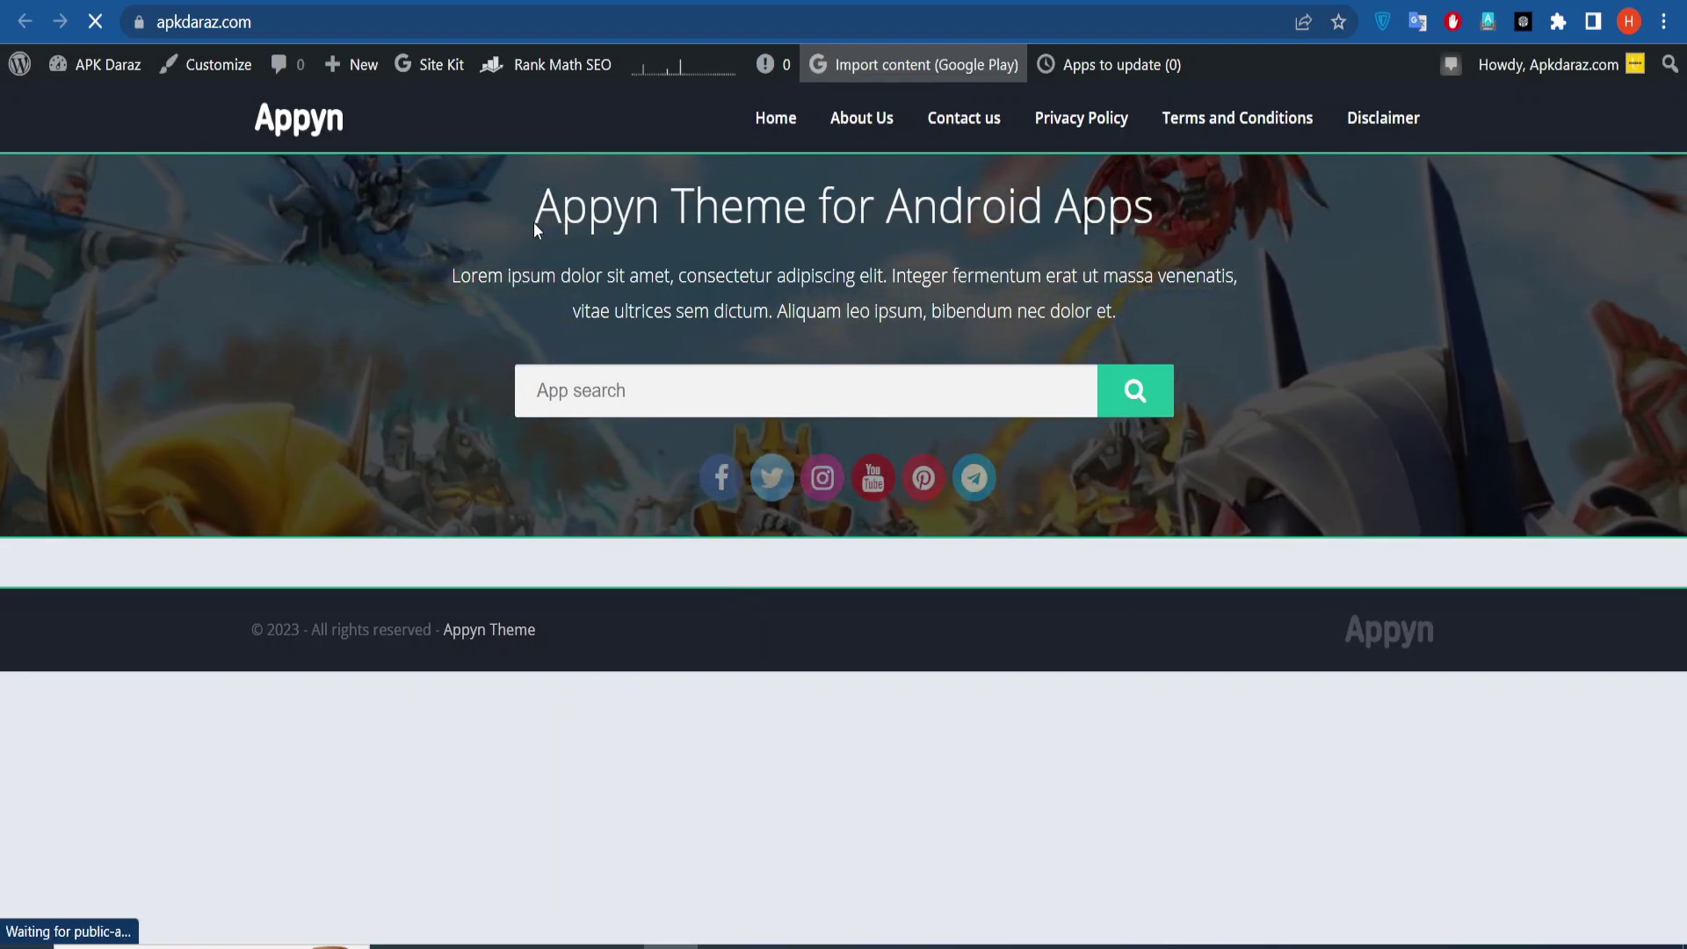
- Check that the WordPress Posts list is empty, then show the YouTube channel's playlists
{"action": "left_click_drag", "start_coordinate": [535, 207], "coordinate": [801, 221]}
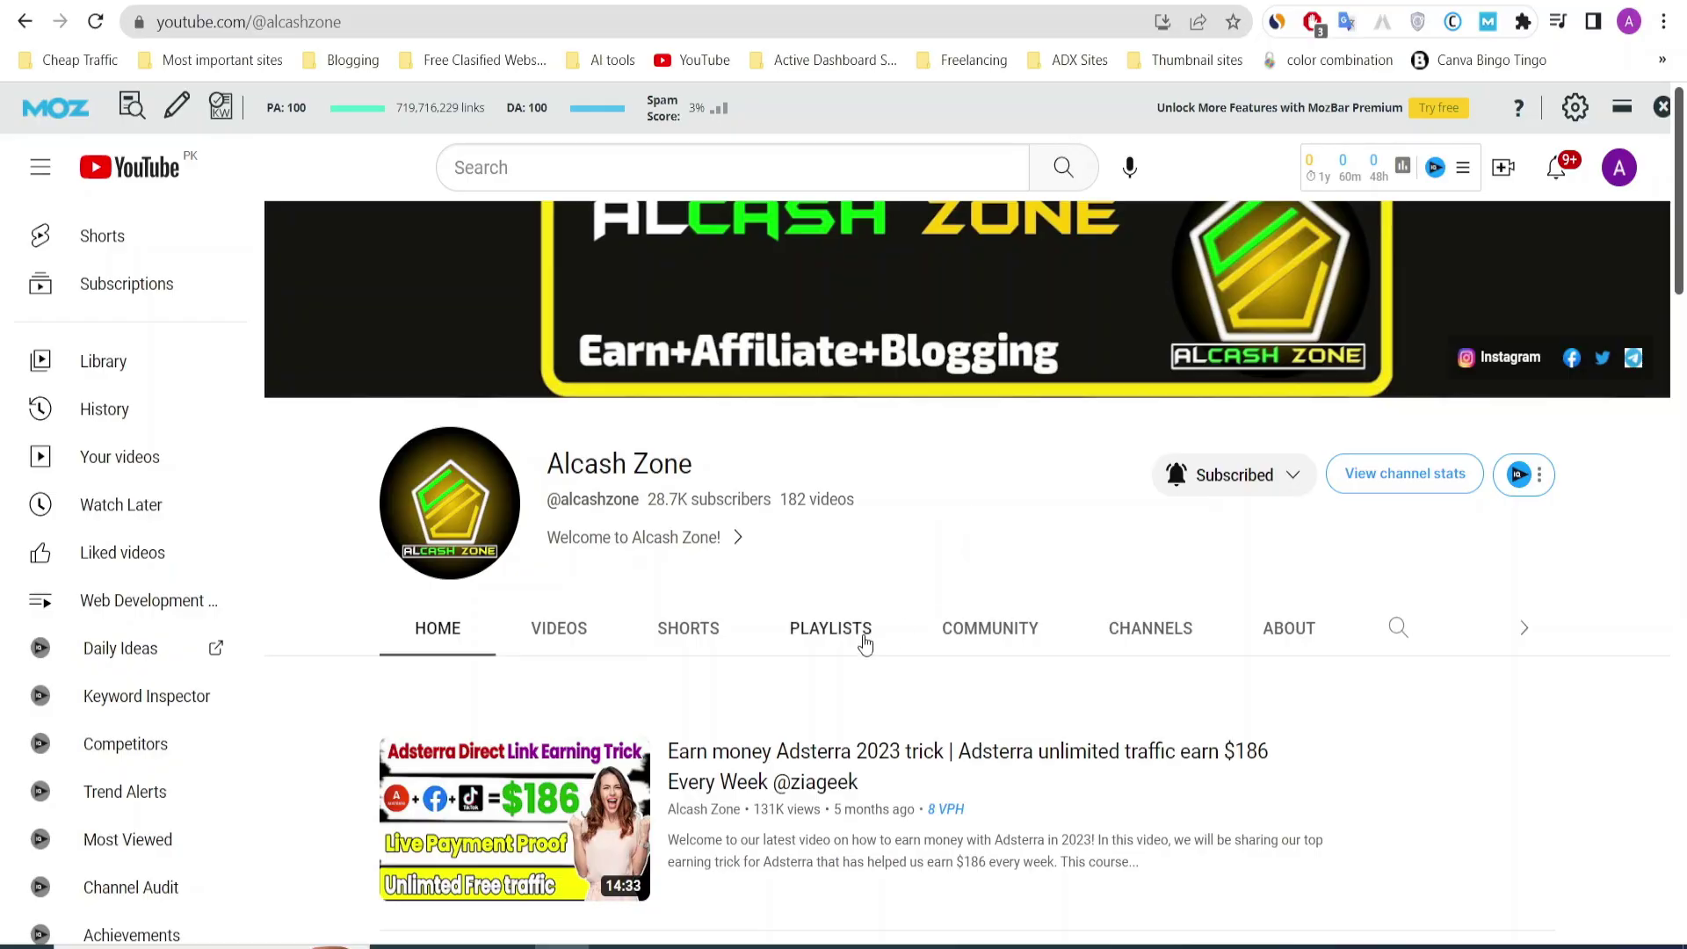
{"action": "left_click", "coordinate": [866, 644]}
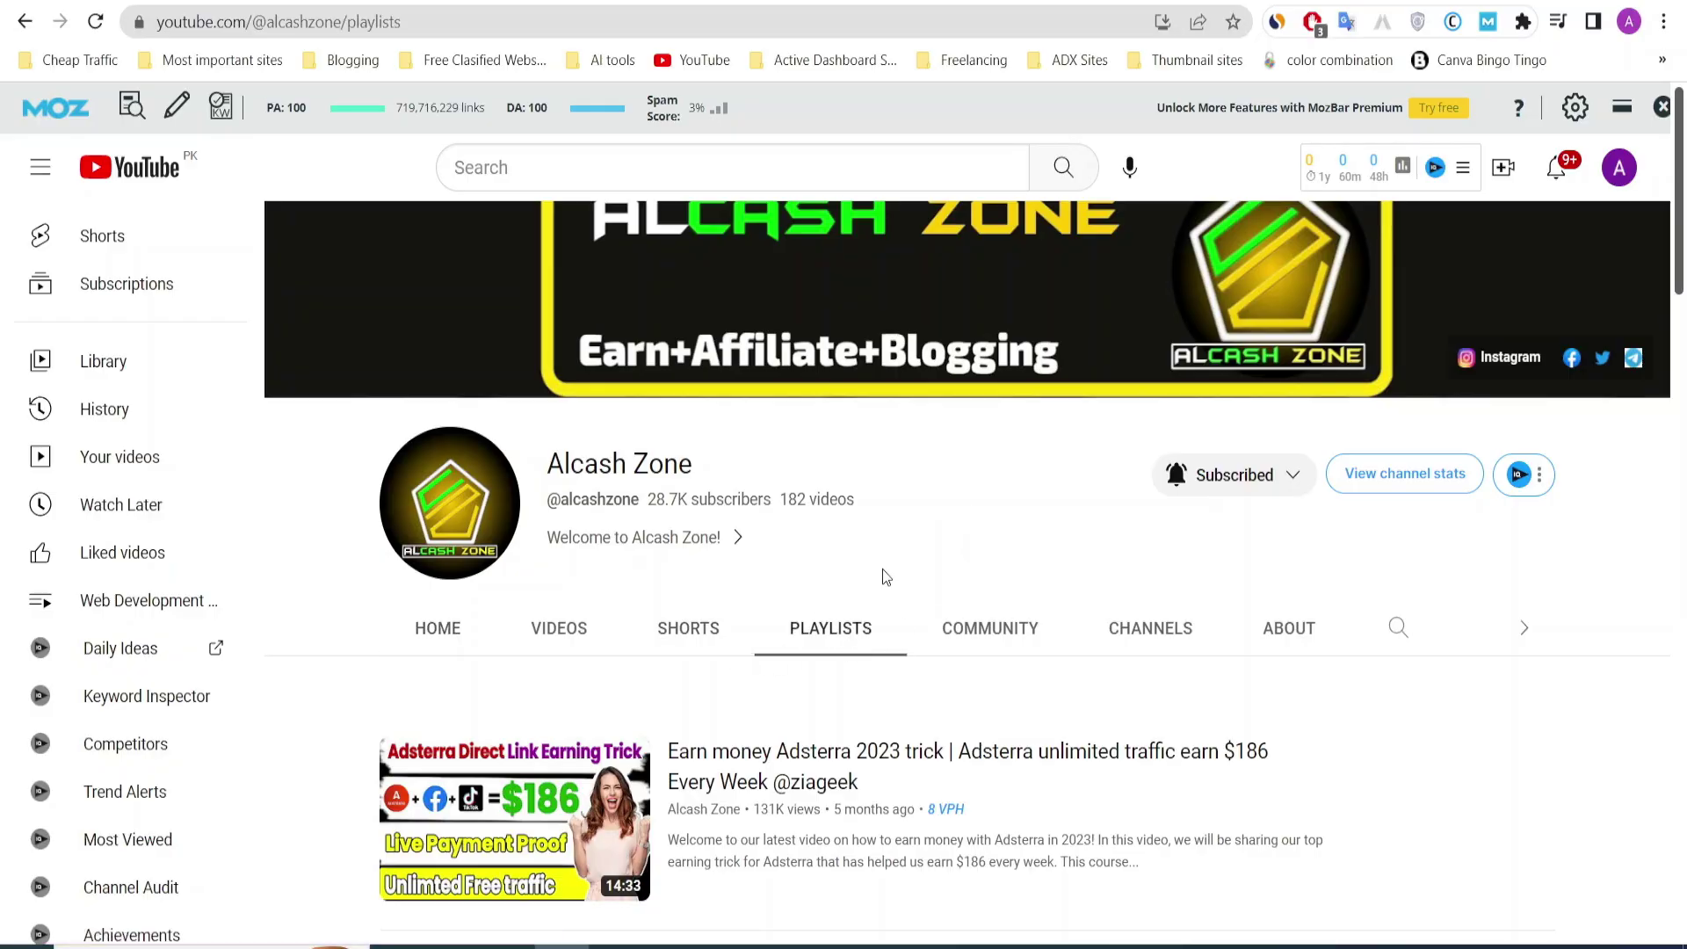
- Copy the keyword 'easy flashing frp bypass 8.0 apk' from cell A14 in Excel
{"action": "scroll", "coordinate": [886, 576], "scroll_direction": "down", "scroll_amount": 10}
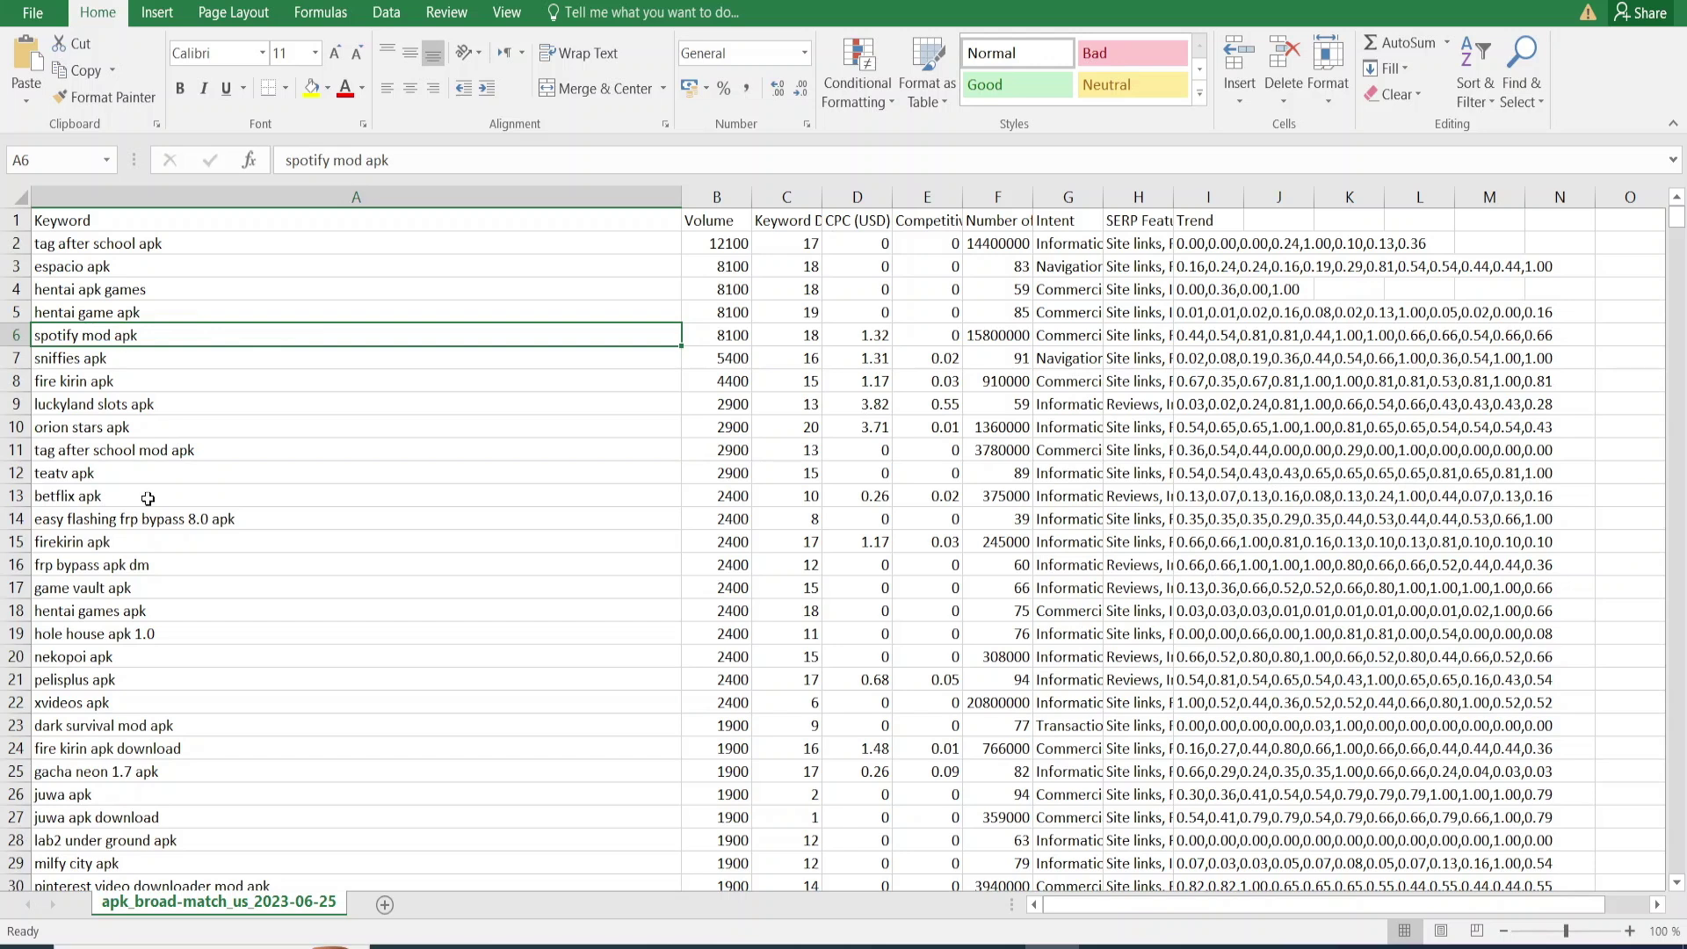
{"action": "right_click", "coordinate": [112, 519]}
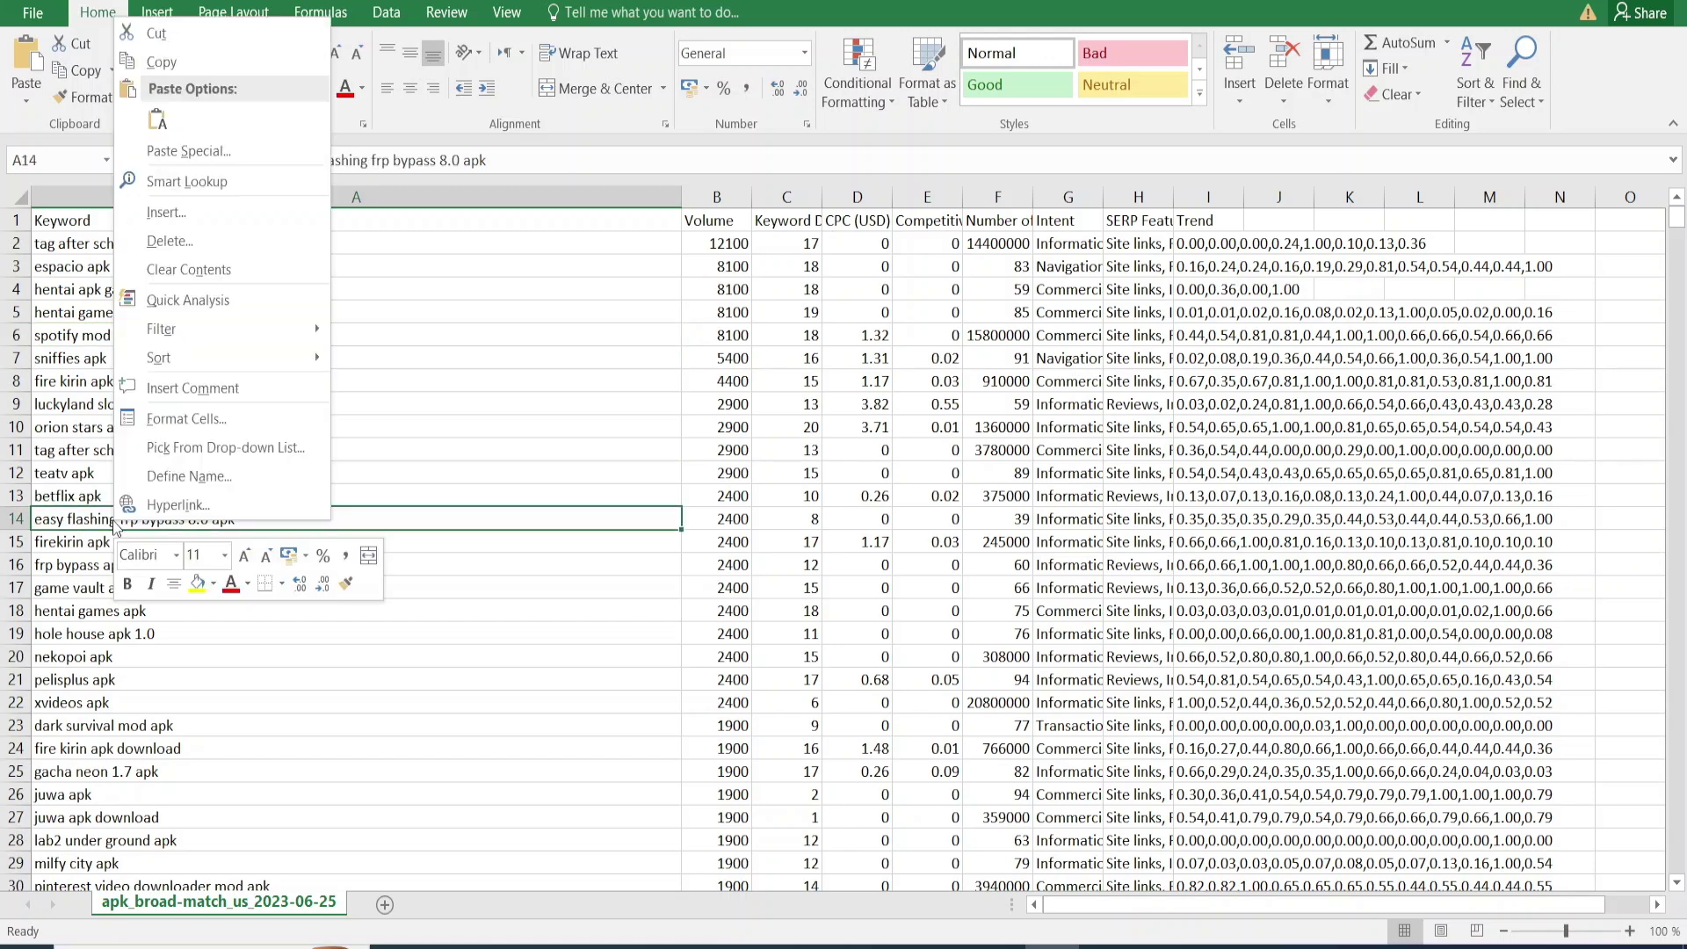
{"action": "left_click", "coordinate": [167, 60]}
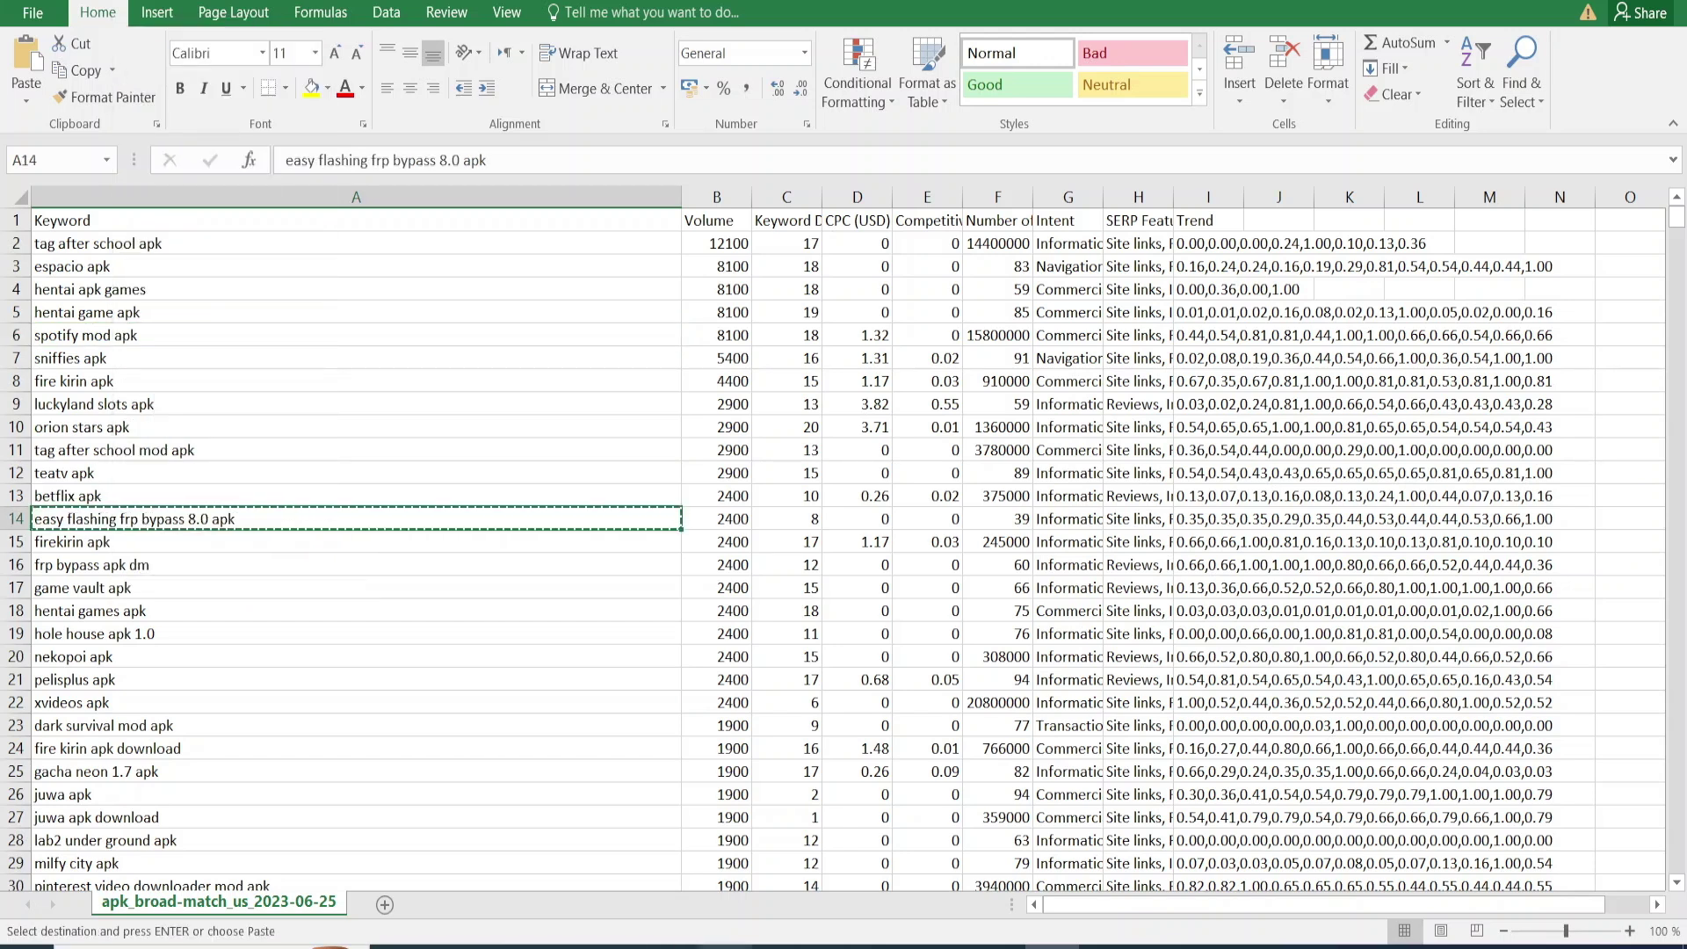
{"action": "key", "text": "alt+Tab"}
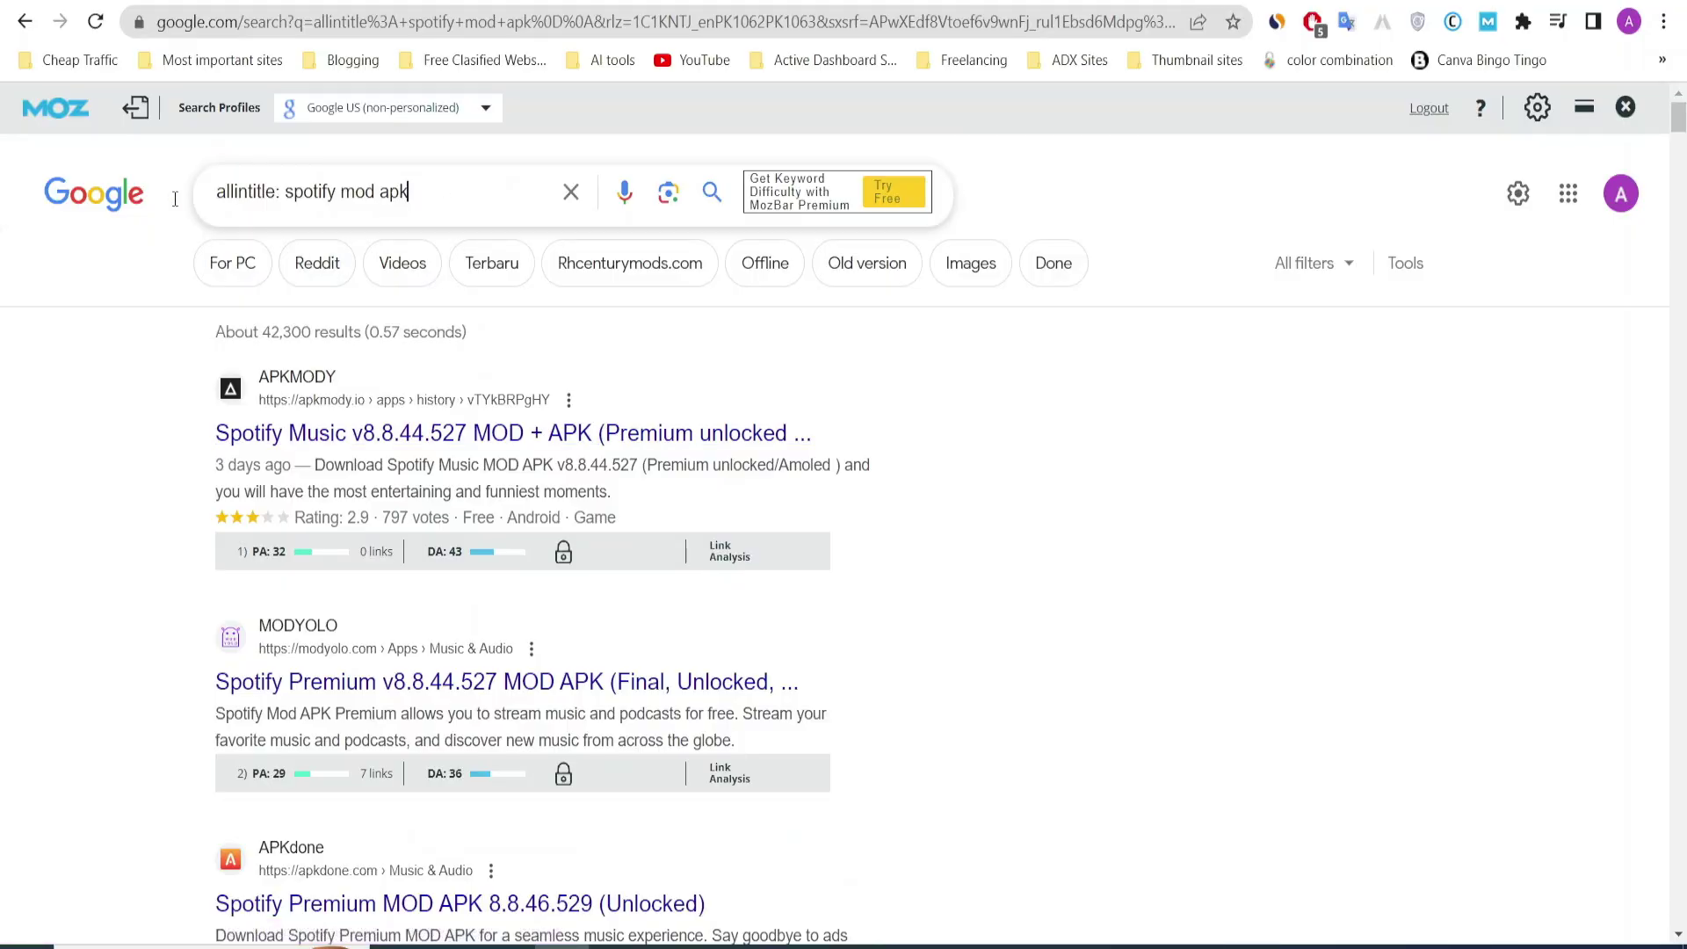
- Search allintitle for 'easy flashing frp bypass 8.0 apk' and browse the roughly 14 results
{"action": "left_click_drag", "start_coordinate": [320, 196], "coordinate": [287, 195]}
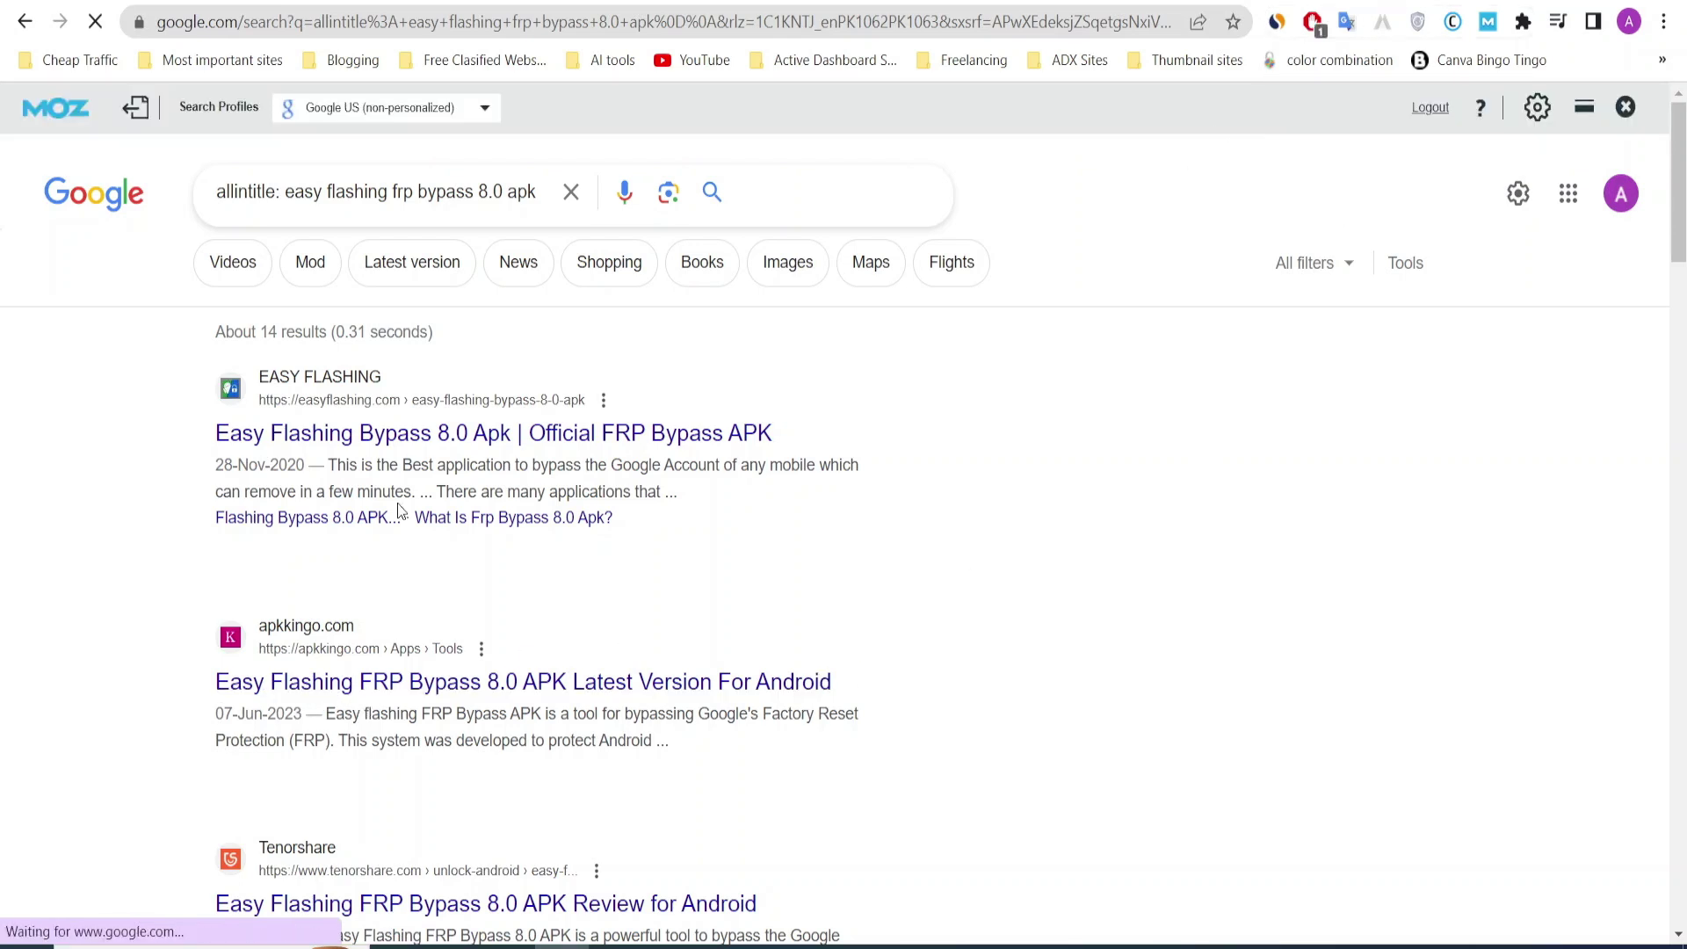
{"action": "scroll", "coordinate": [422, 603], "scroll_direction": "down", "scroll_amount": 1}
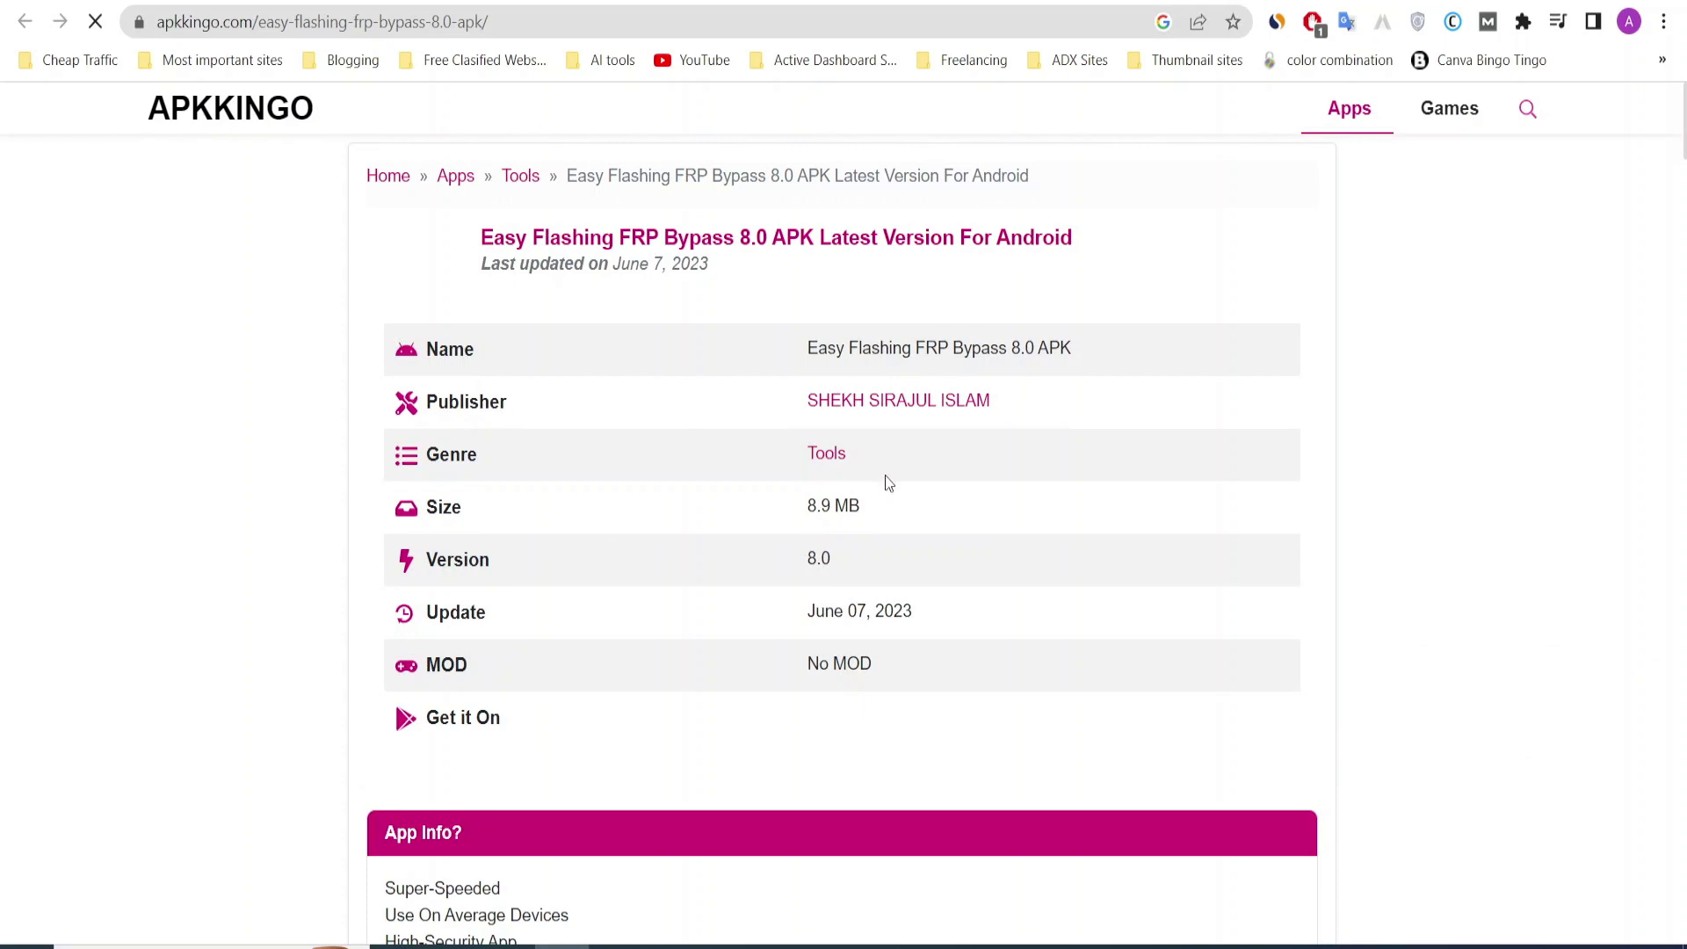
{"action": "scroll", "coordinate": [821, 592], "scroll_direction": "down", "scroll_amount": 15}
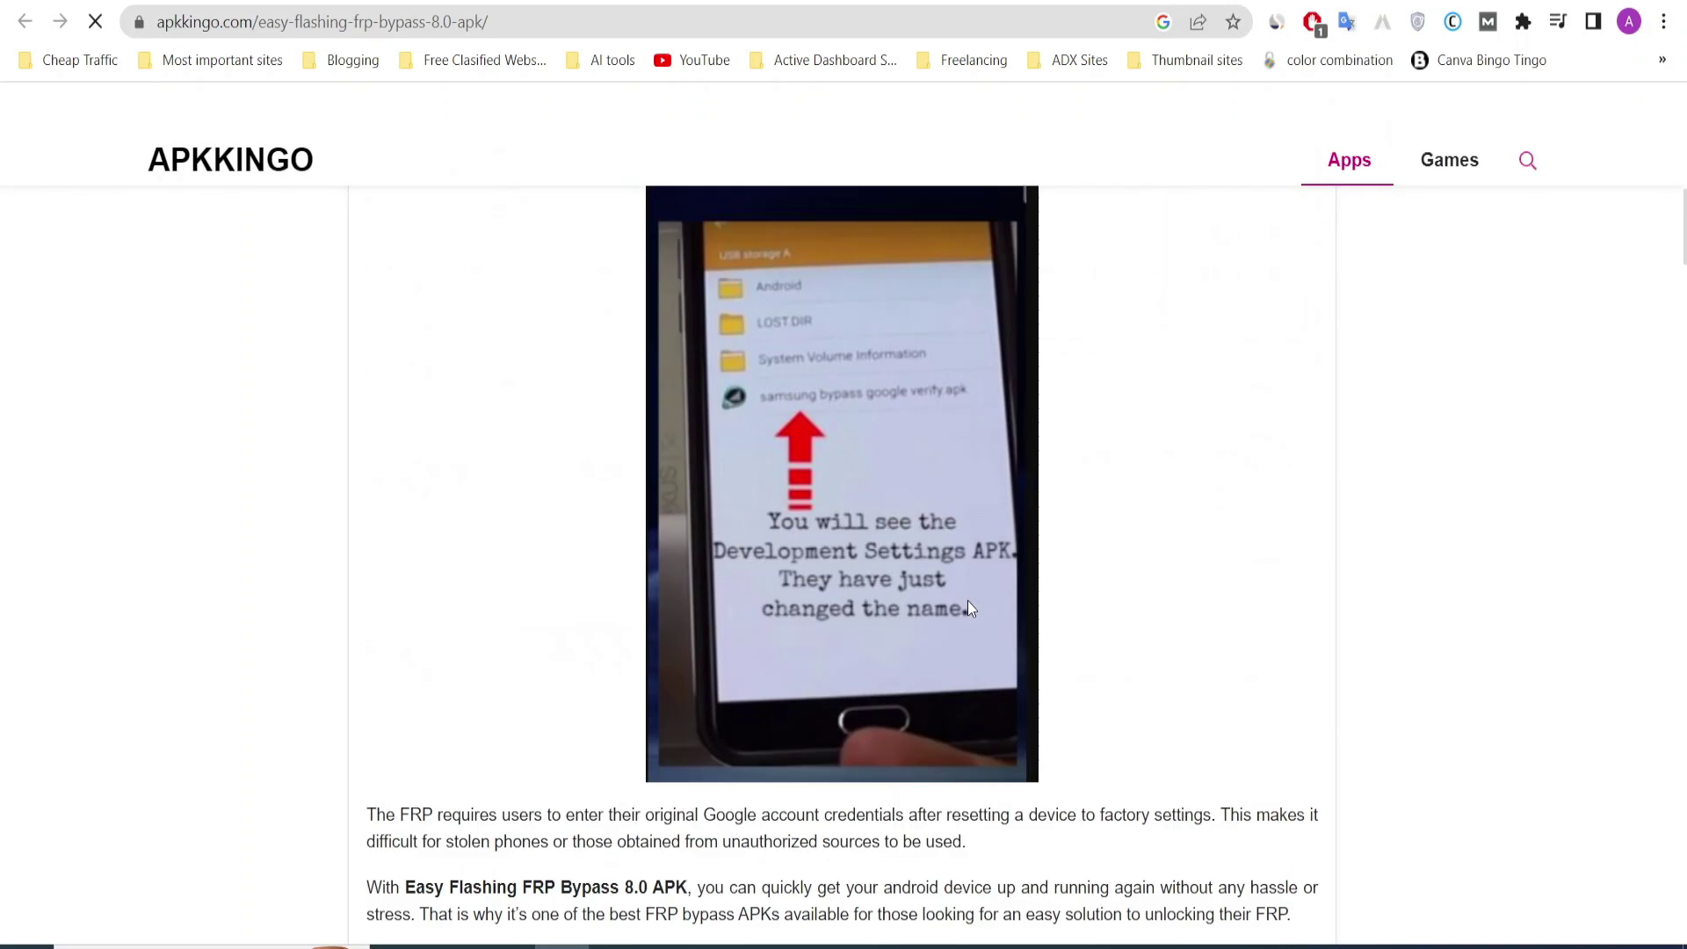
- Copy the last FAQ answer from the apkkingo Easy Flashing FRP Bypass 8.0 APK article
{"action": "scroll", "coordinate": [471, 477], "scroll_direction": "up", "scroll_amount": 4}
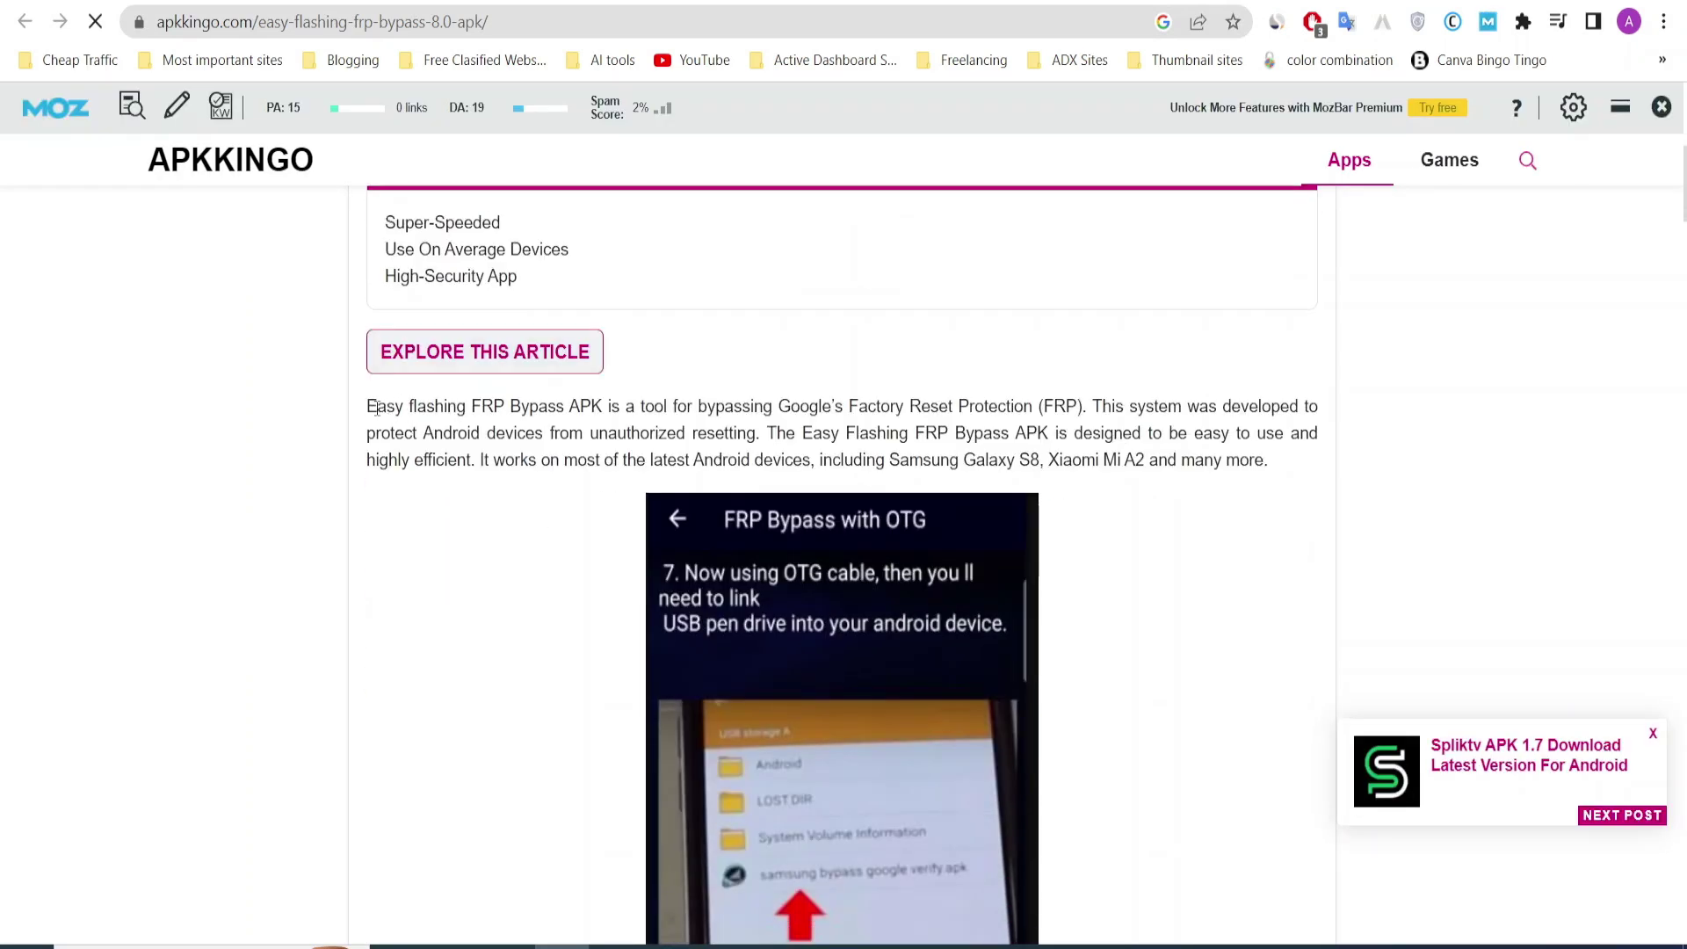
{"action": "scroll", "coordinate": [375, 408], "scroll_direction": "down", "scroll_amount": 20}
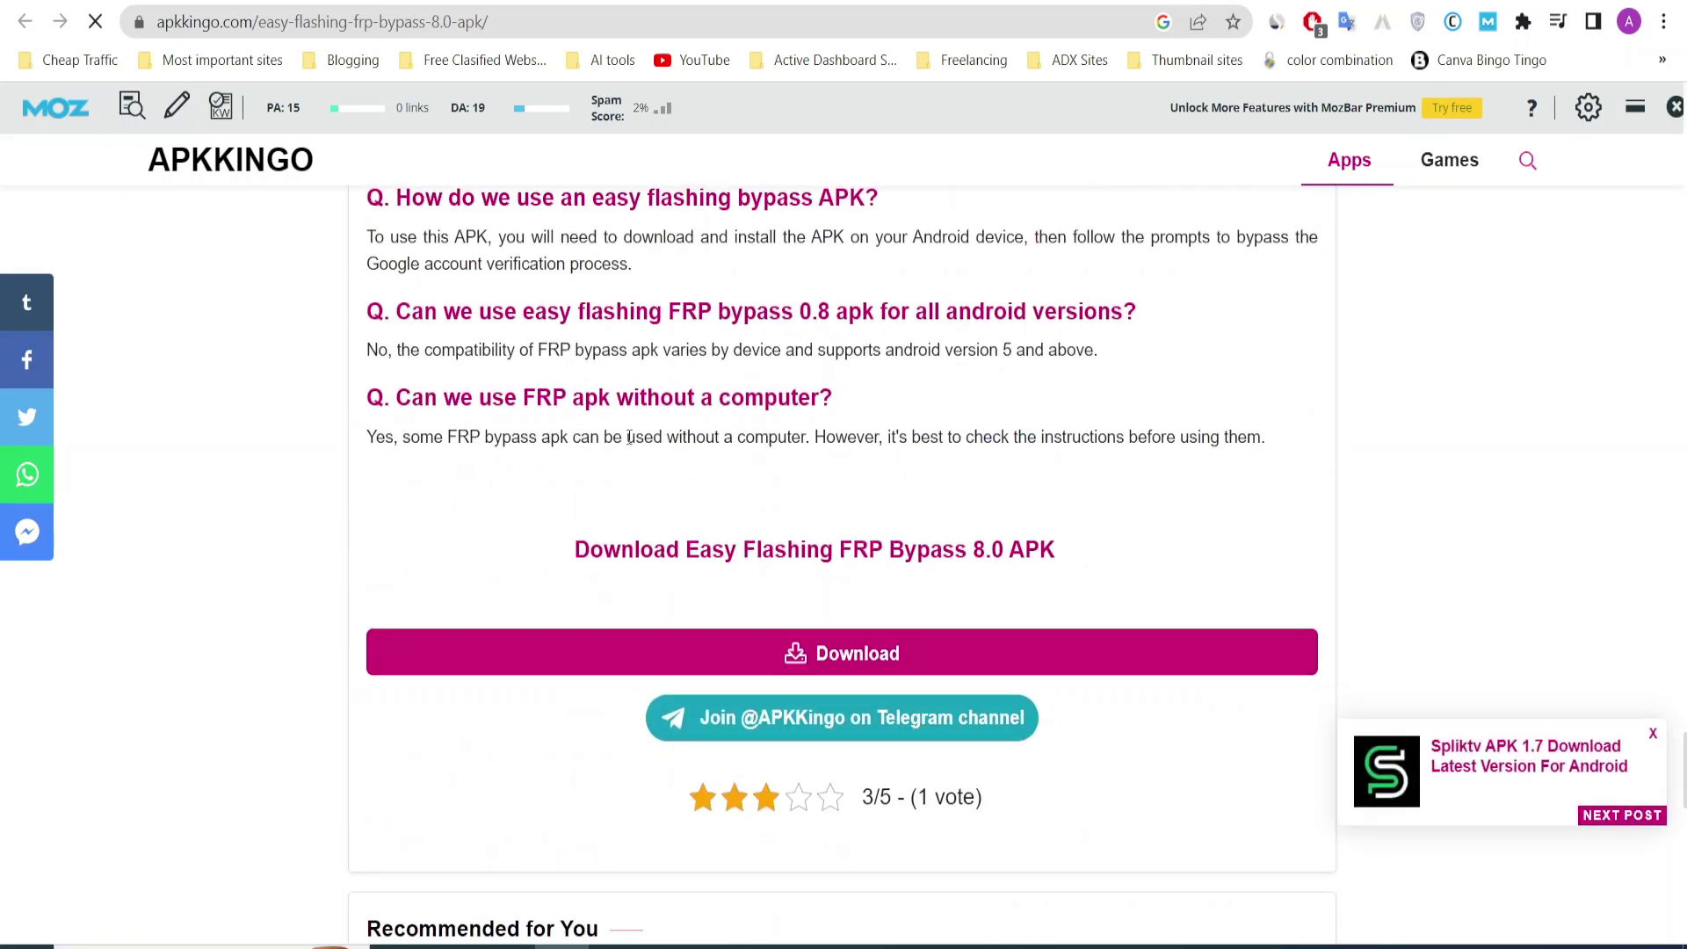
{"action": "left_click_drag", "start_coordinate": [1269, 440], "coordinate": [483, 534]}
{"action": "right_click", "coordinate": [483, 533]}
{"action": "left_click", "coordinate": [488, 552]}
- Scroll through the rest of the article and return to the search results
{"action": "scroll", "coordinate": [721, 682], "scroll_direction": "down", "scroll_amount": 15}
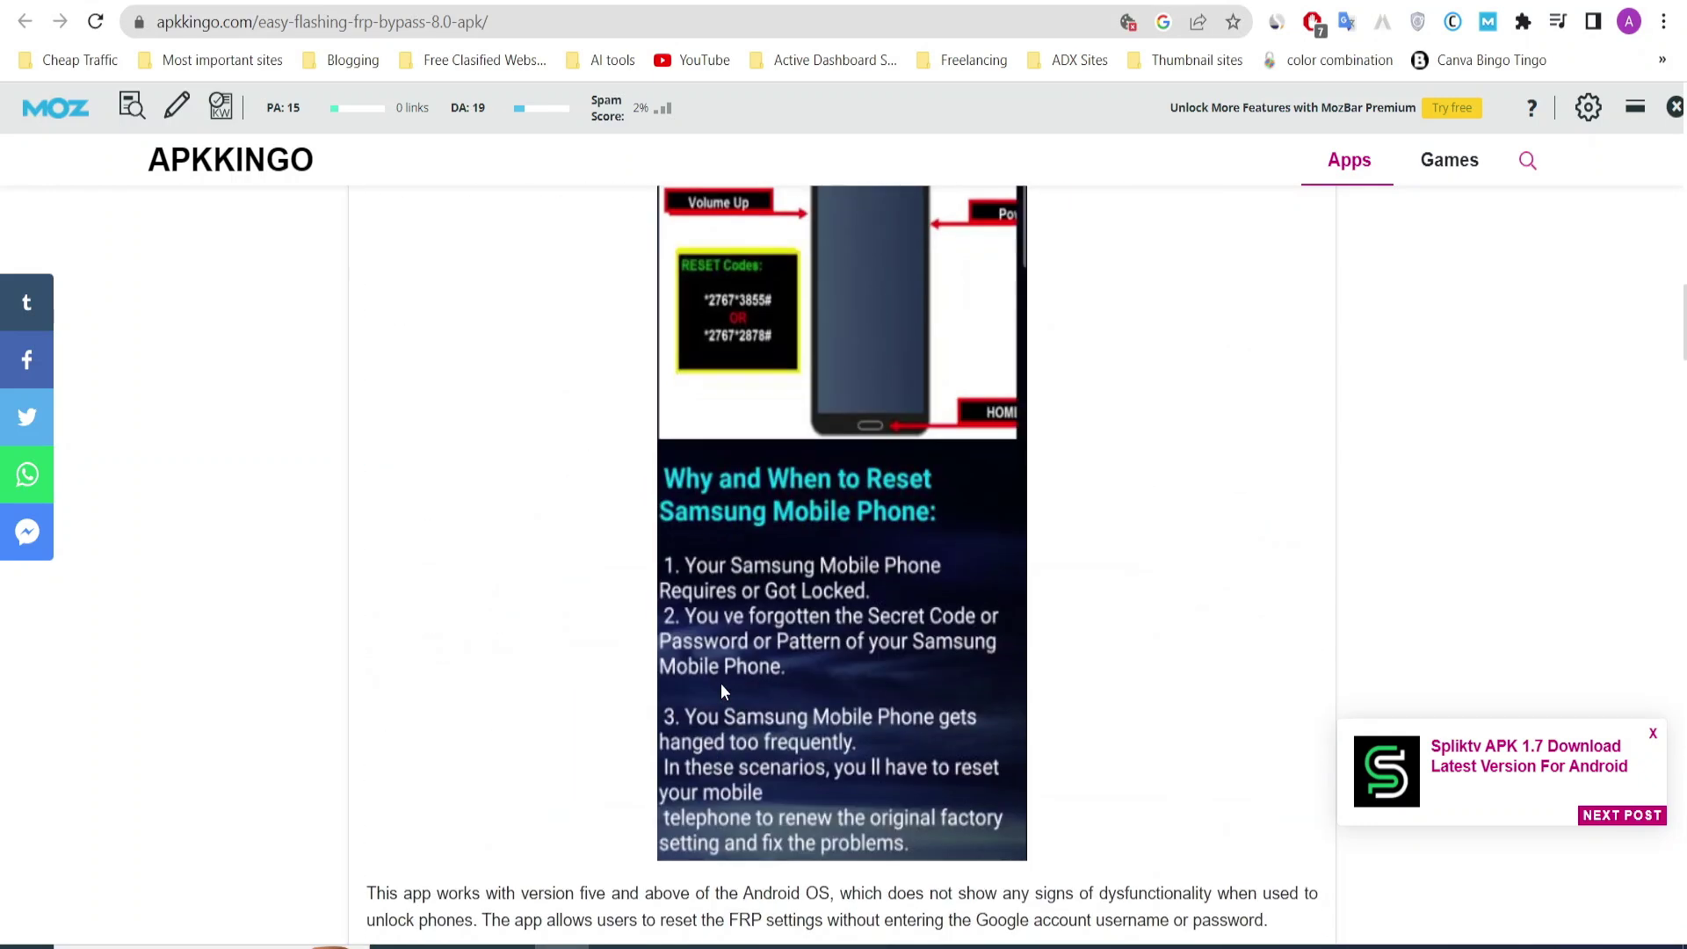
{"action": "scroll", "coordinate": [746, 683], "scroll_direction": "down", "scroll_amount": 5}
{"action": "scroll", "coordinate": [796, 689], "scroll_direction": "down", "scroll_amount": 8}
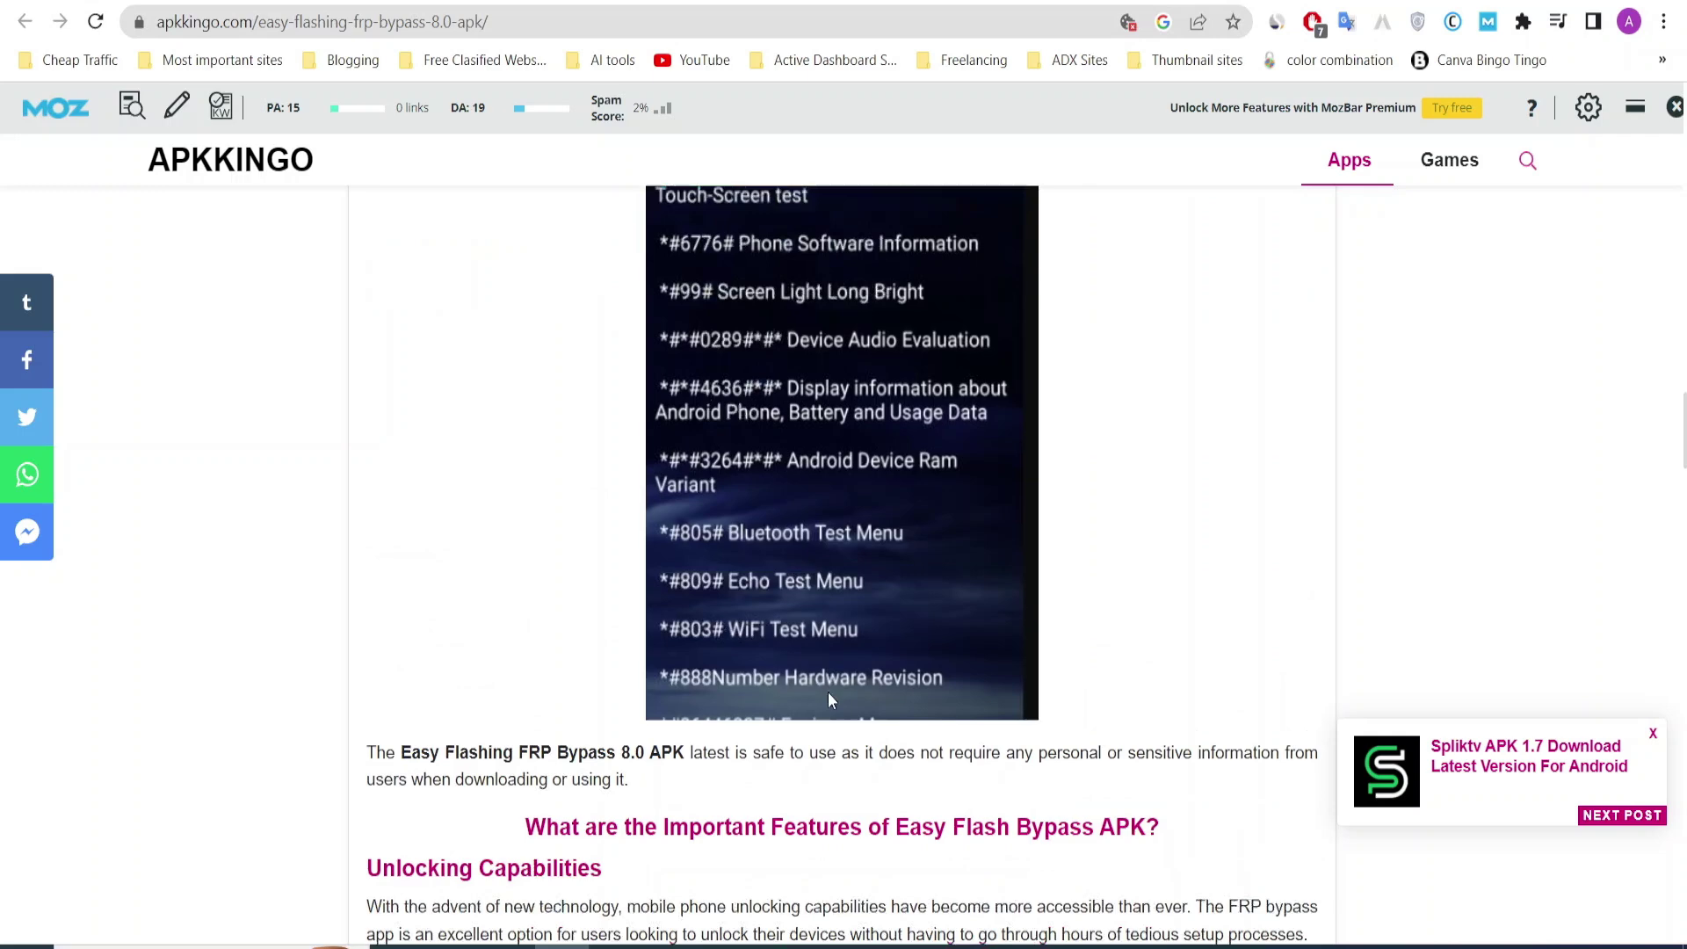
{"action": "scroll", "coordinate": [828, 692], "scroll_direction": "down", "scroll_amount": 15}
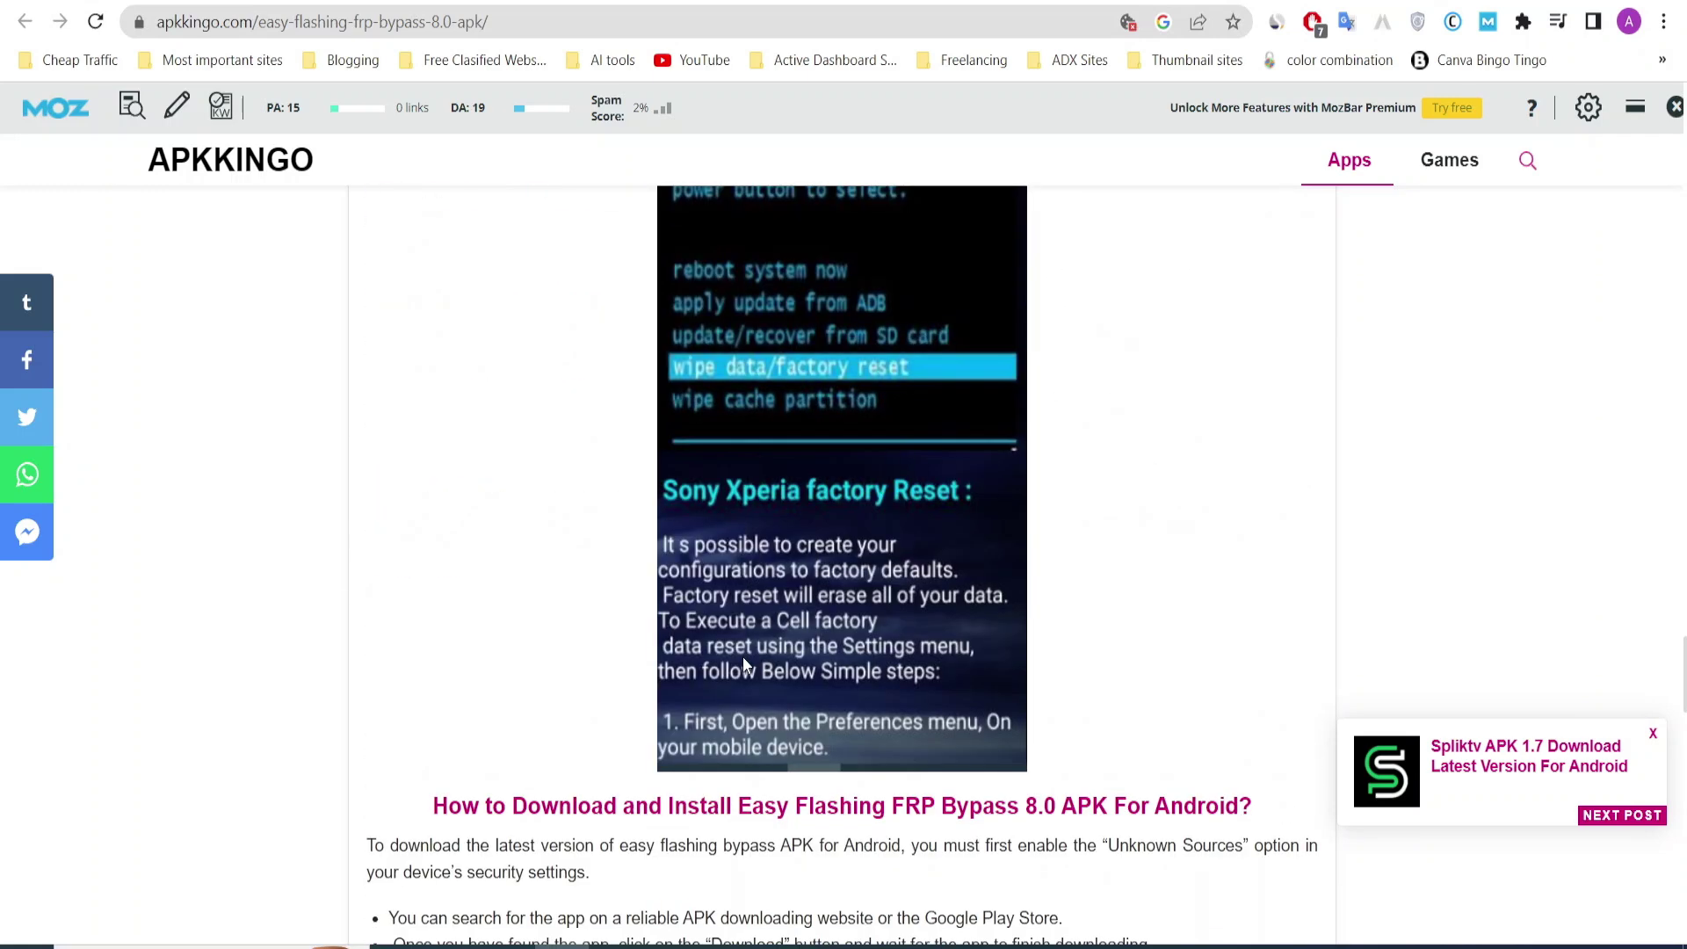
{"action": "scroll", "coordinate": [743, 664], "scroll_direction": "down", "scroll_amount": 14}
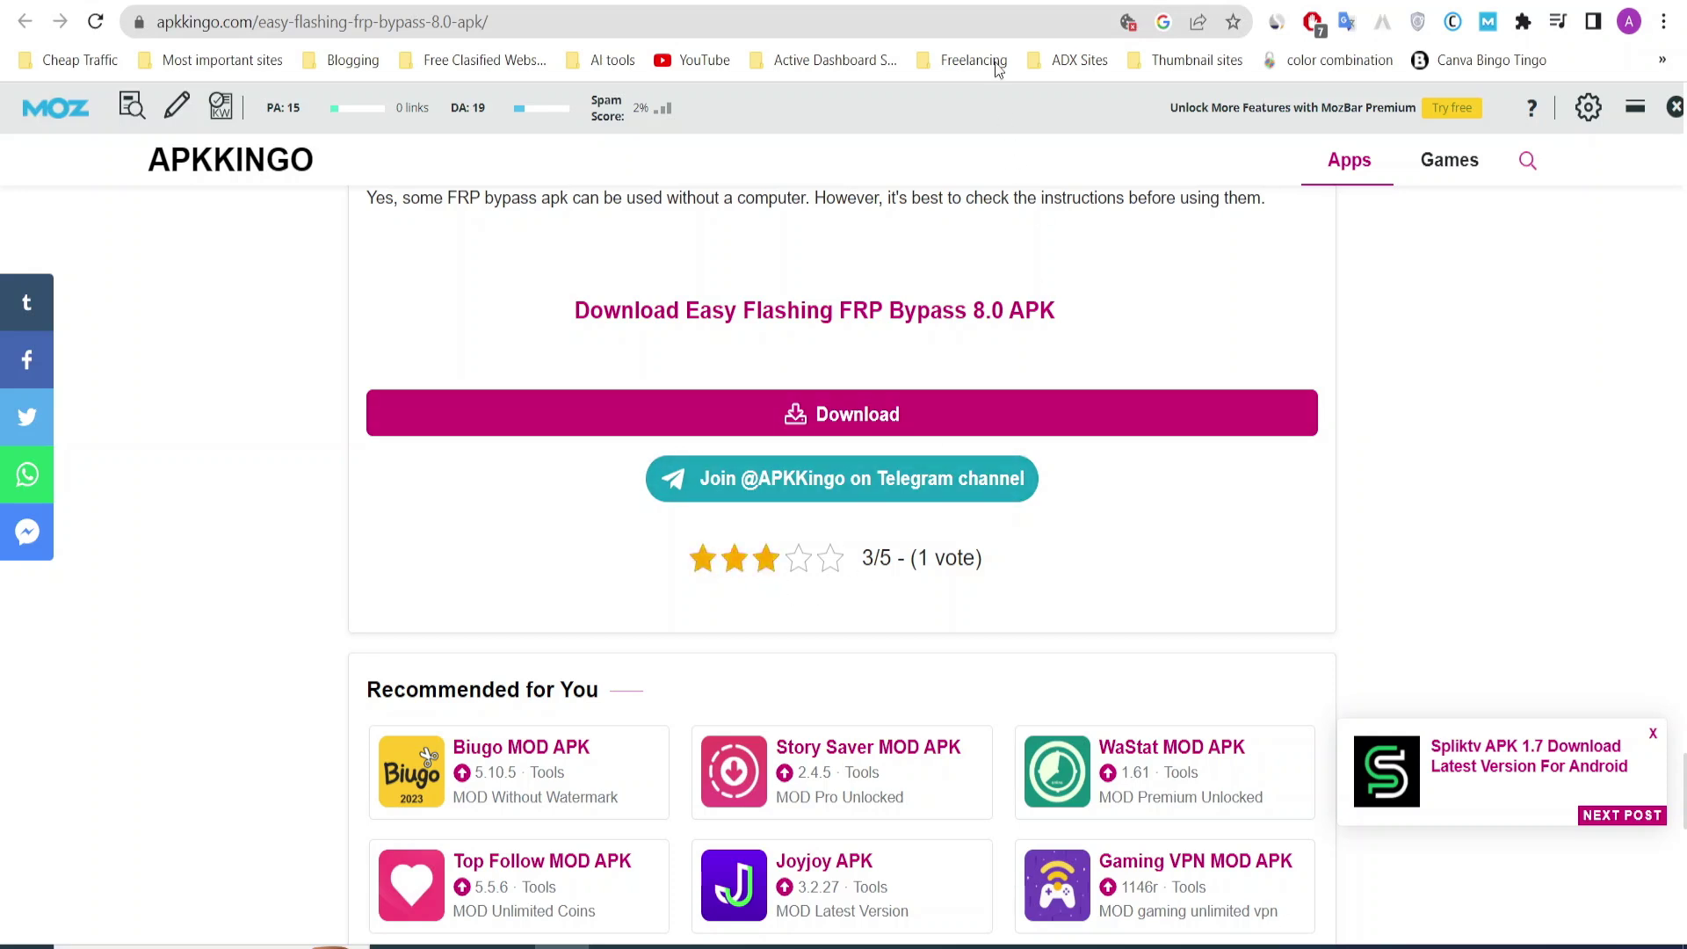
{"action": "key", "text": "alt+Left"}
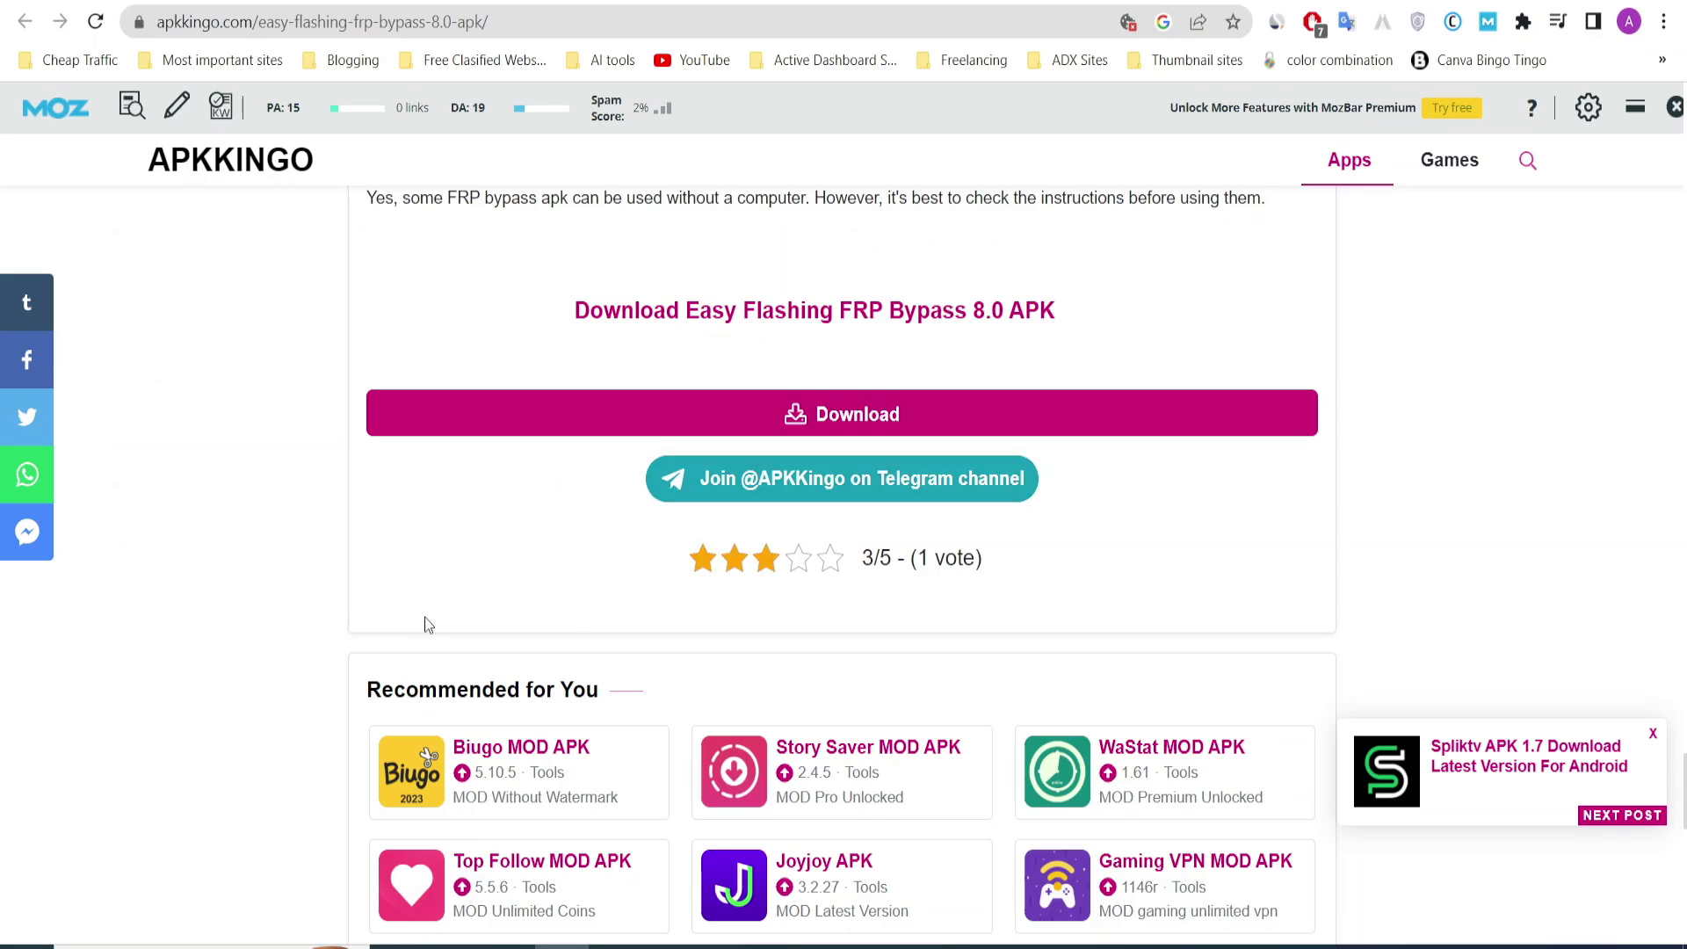
{"action": "scroll", "coordinate": [425, 617], "scroll_direction": "up", "scroll_amount": 5}
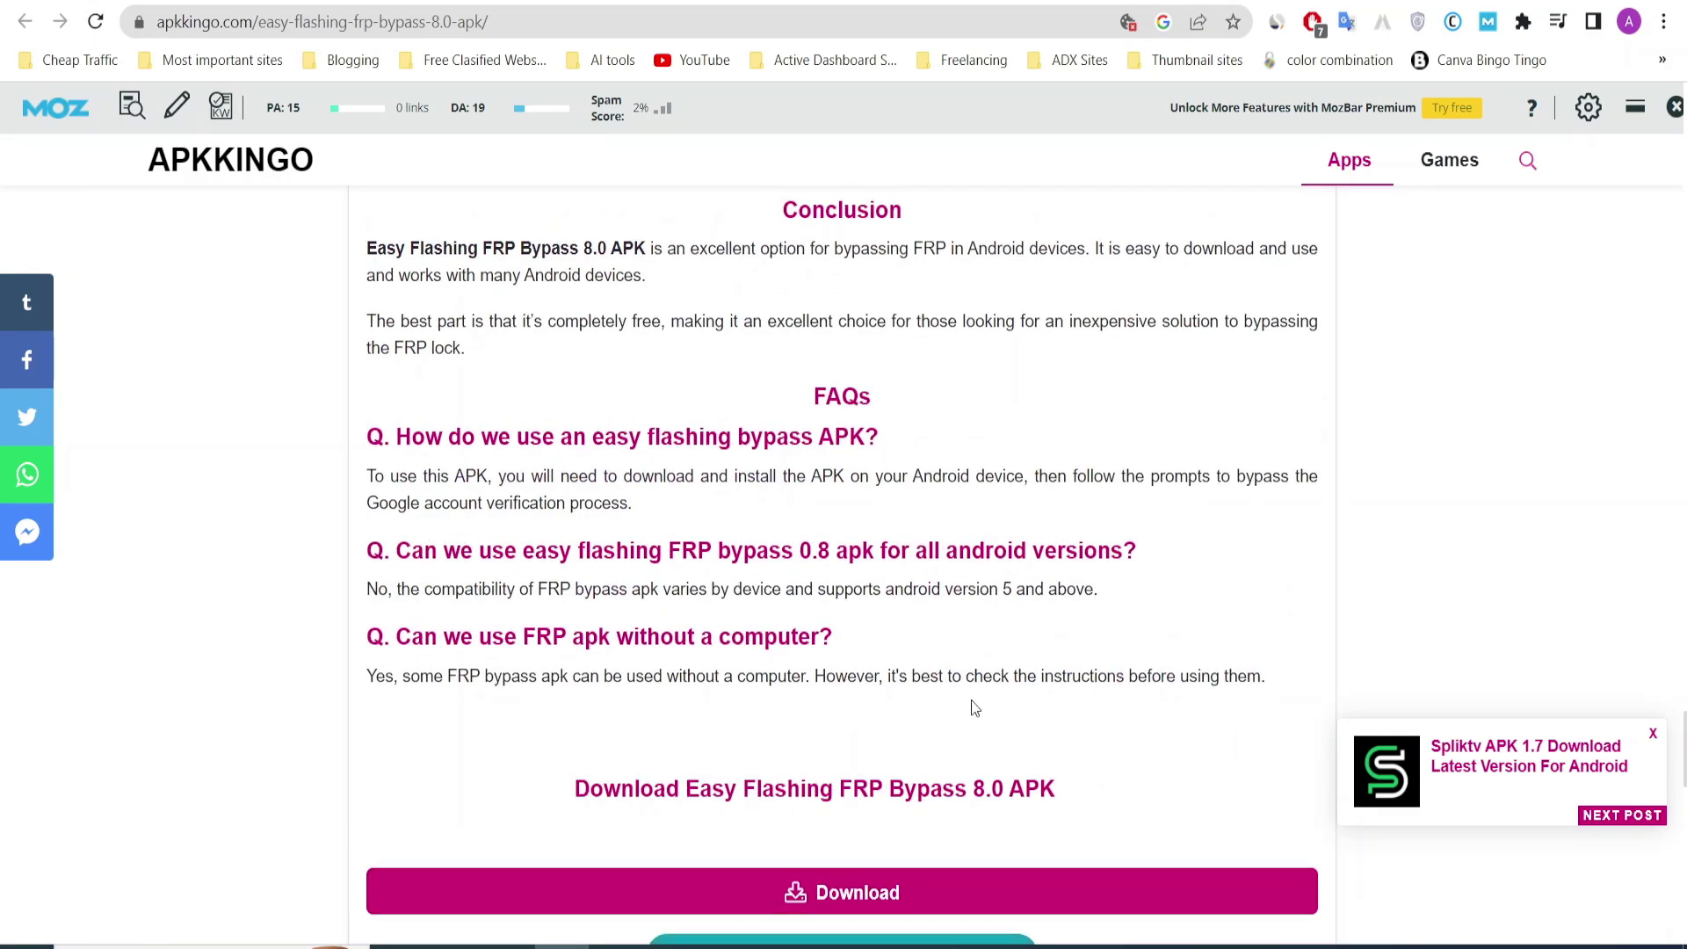
- Copy the apkkingo article body from the intro paragraph down to the FAQs
{"action": "left_click_drag", "start_coordinate": [1264, 684], "coordinate": [364, 540]}
{"action": "scroll", "coordinate": [365, 541], "scroll_direction": "up", "scroll_amount": 10}
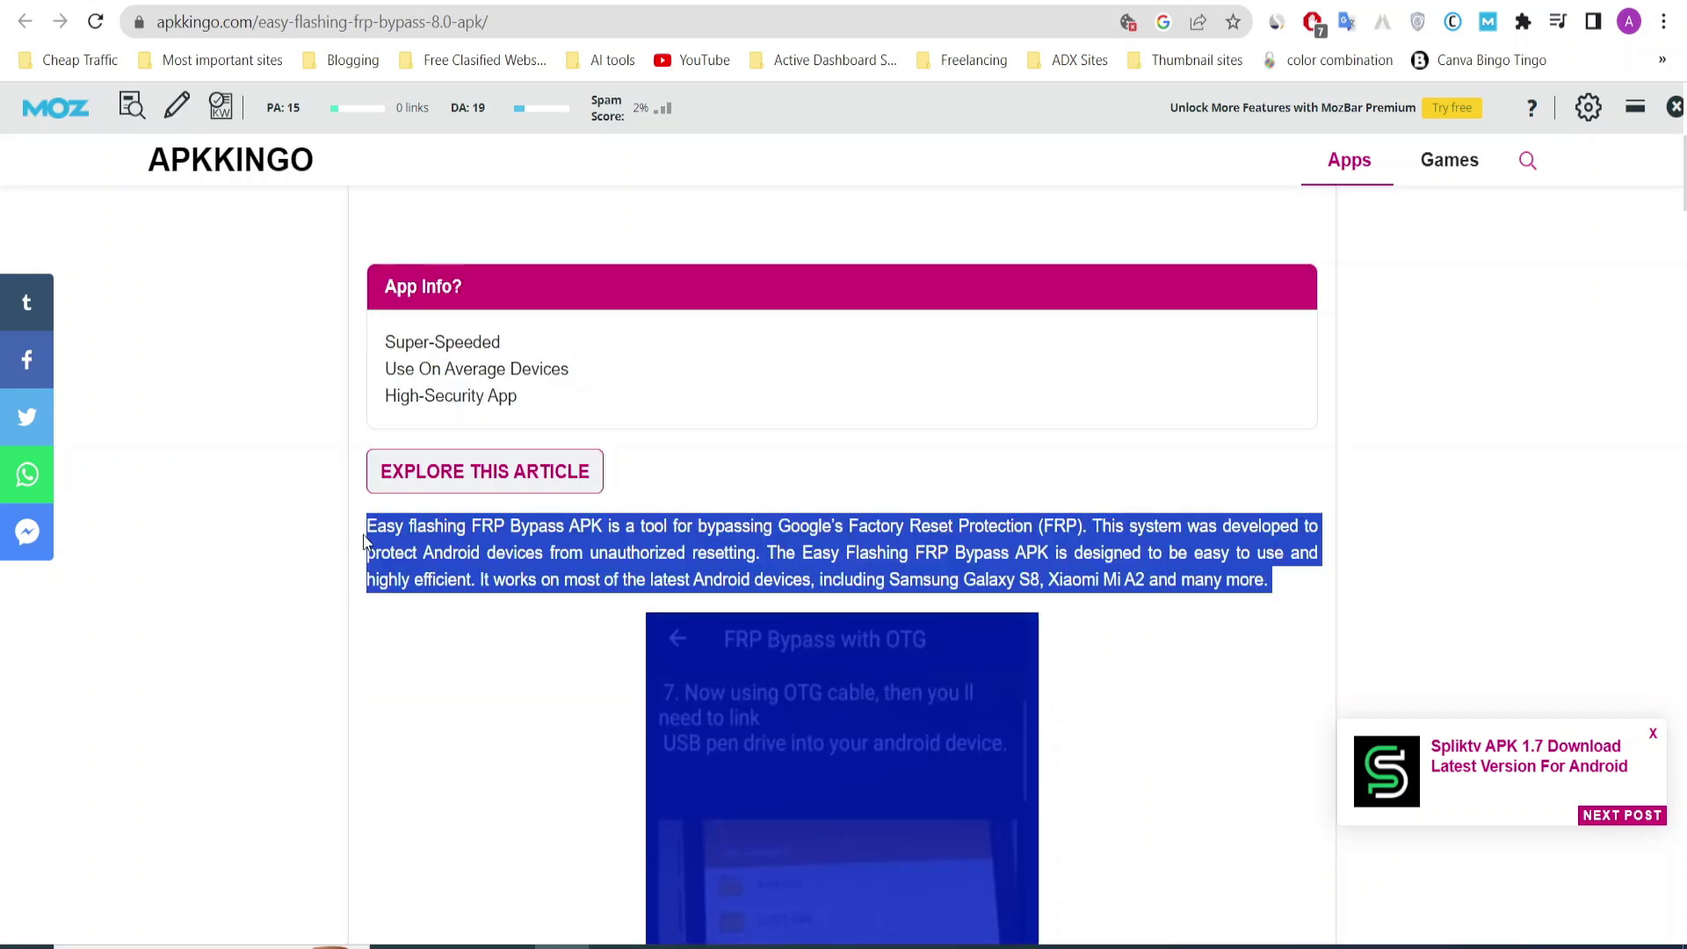
{"action": "scroll", "coordinate": [609, 723], "scroll_direction": "down", "scroll_amount": 9}
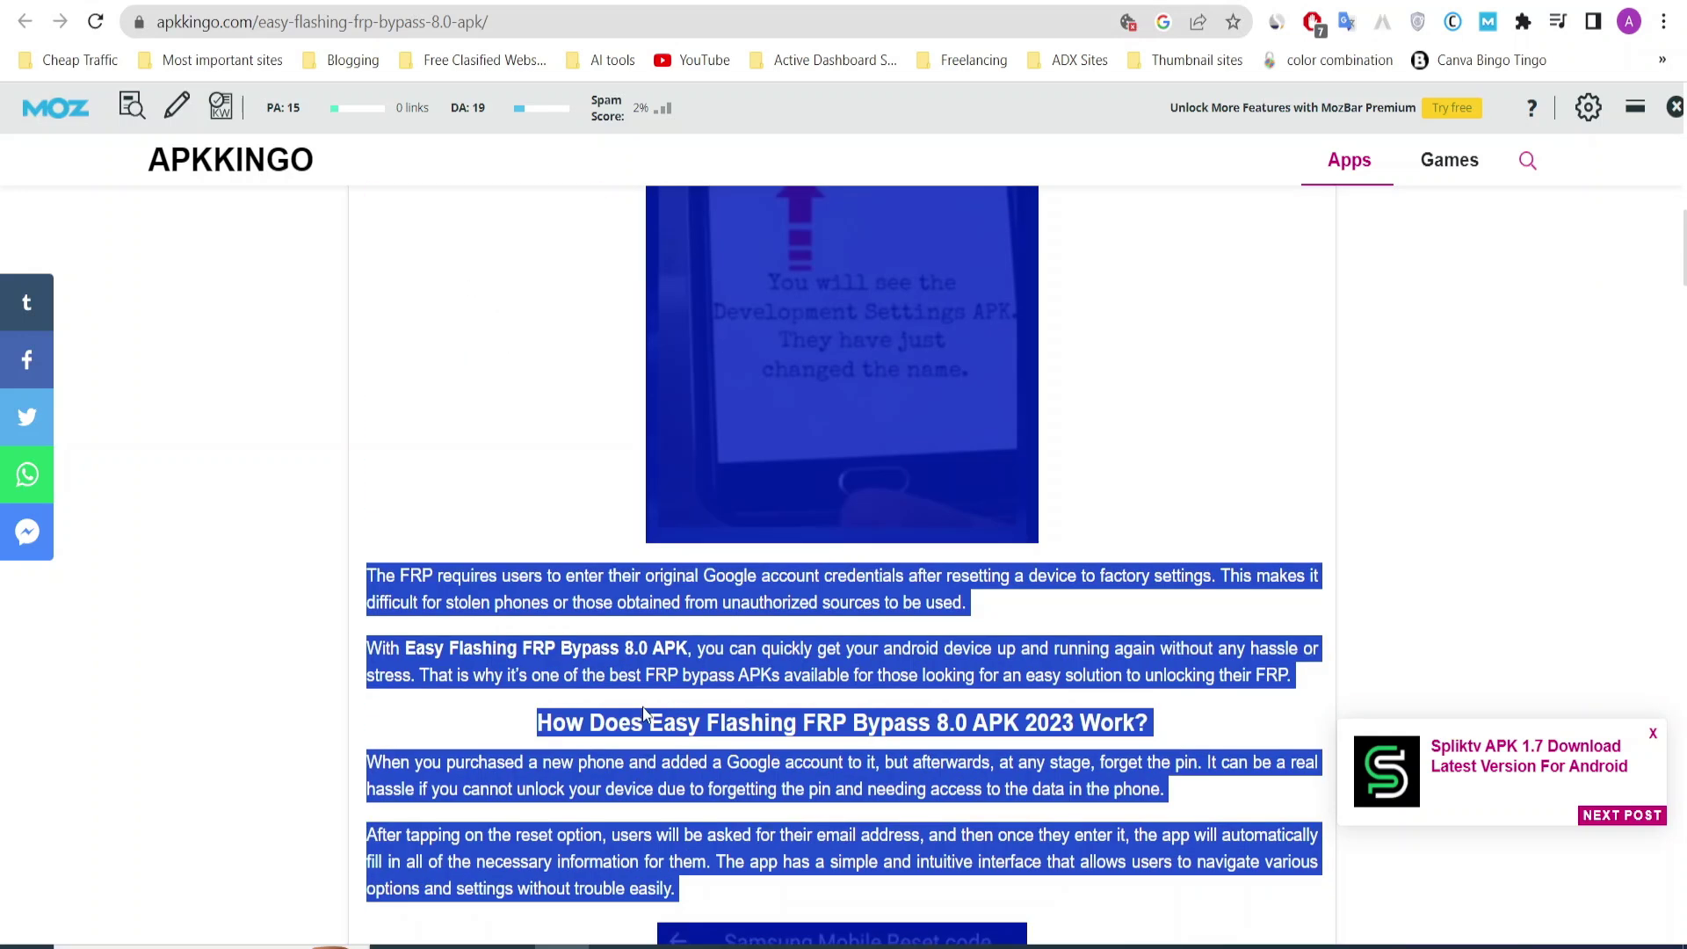
{"action": "left_click", "coordinate": [578, 675]}
{"action": "scroll", "coordinate": [577, 675], "scroll_direction": "down", "scroll_amount": 3}
{"action": "scroll", "coordinate": [942, 714], "scroll_direction": "up", "scroll_amount": 8}
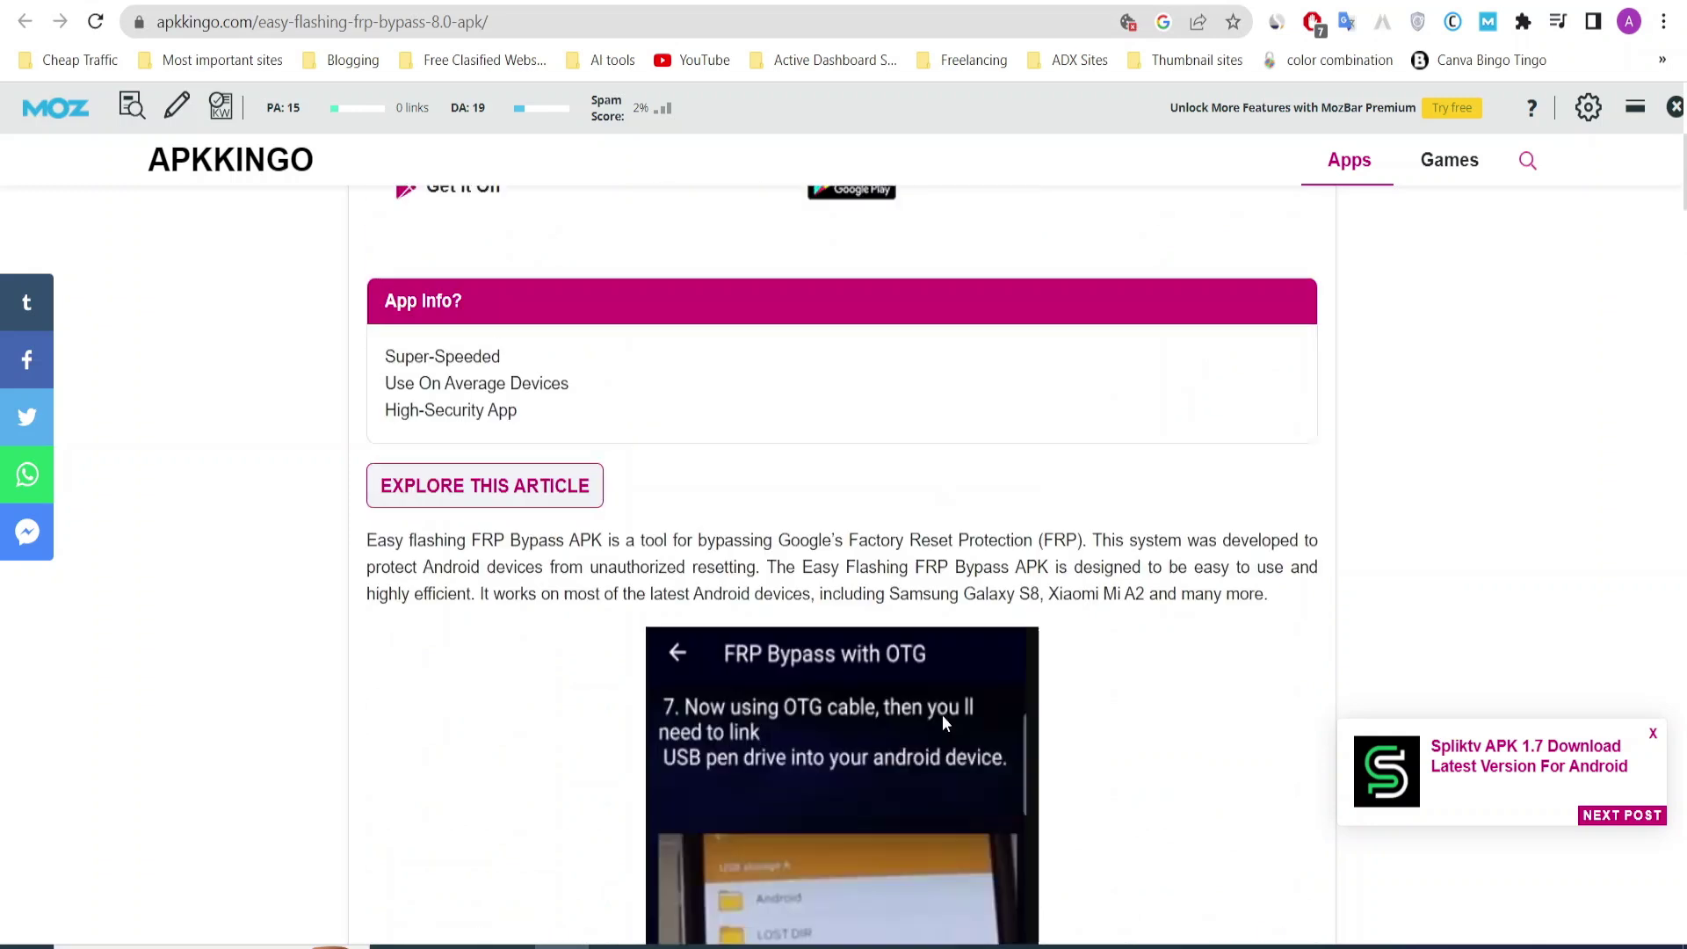
{"action": "scroll", "coordinate": [877, 649], "scroll_direction": "down", "scroll_amount": 13}
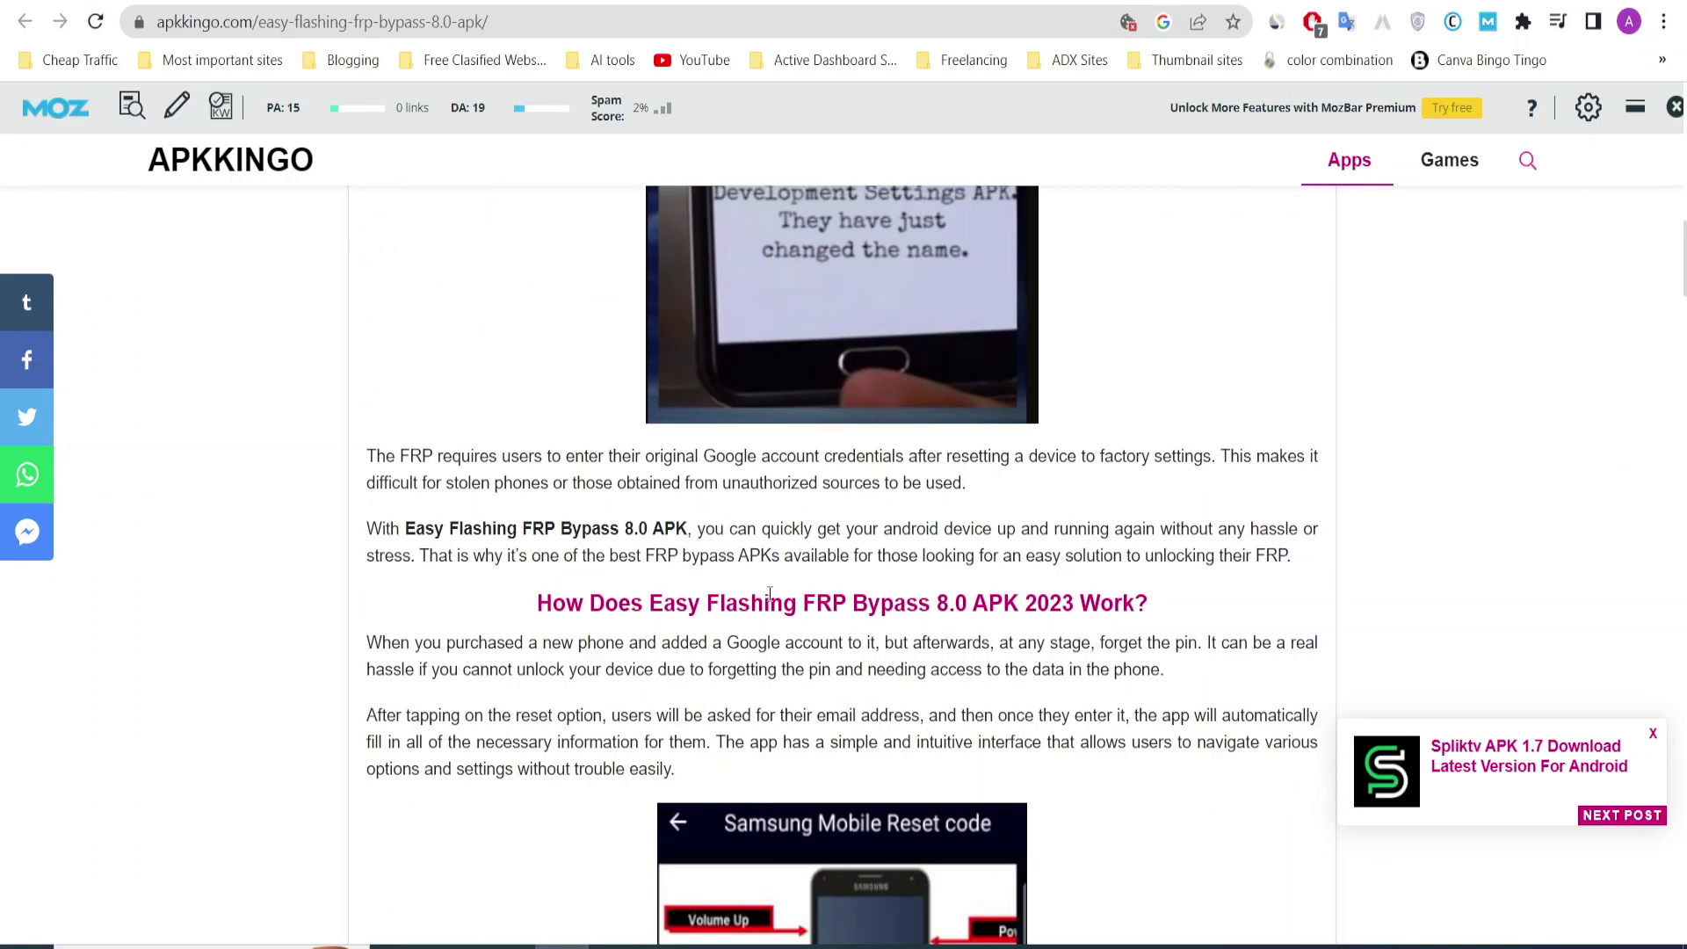
{"action": "scroll", "coordinate": [770, 595], "scroll_direction": "down", "scroll_amount": 15}
{"action": "scroll", "coordinate": [492, 609], "scroll_direction": "down", "scroll_amount": 12}
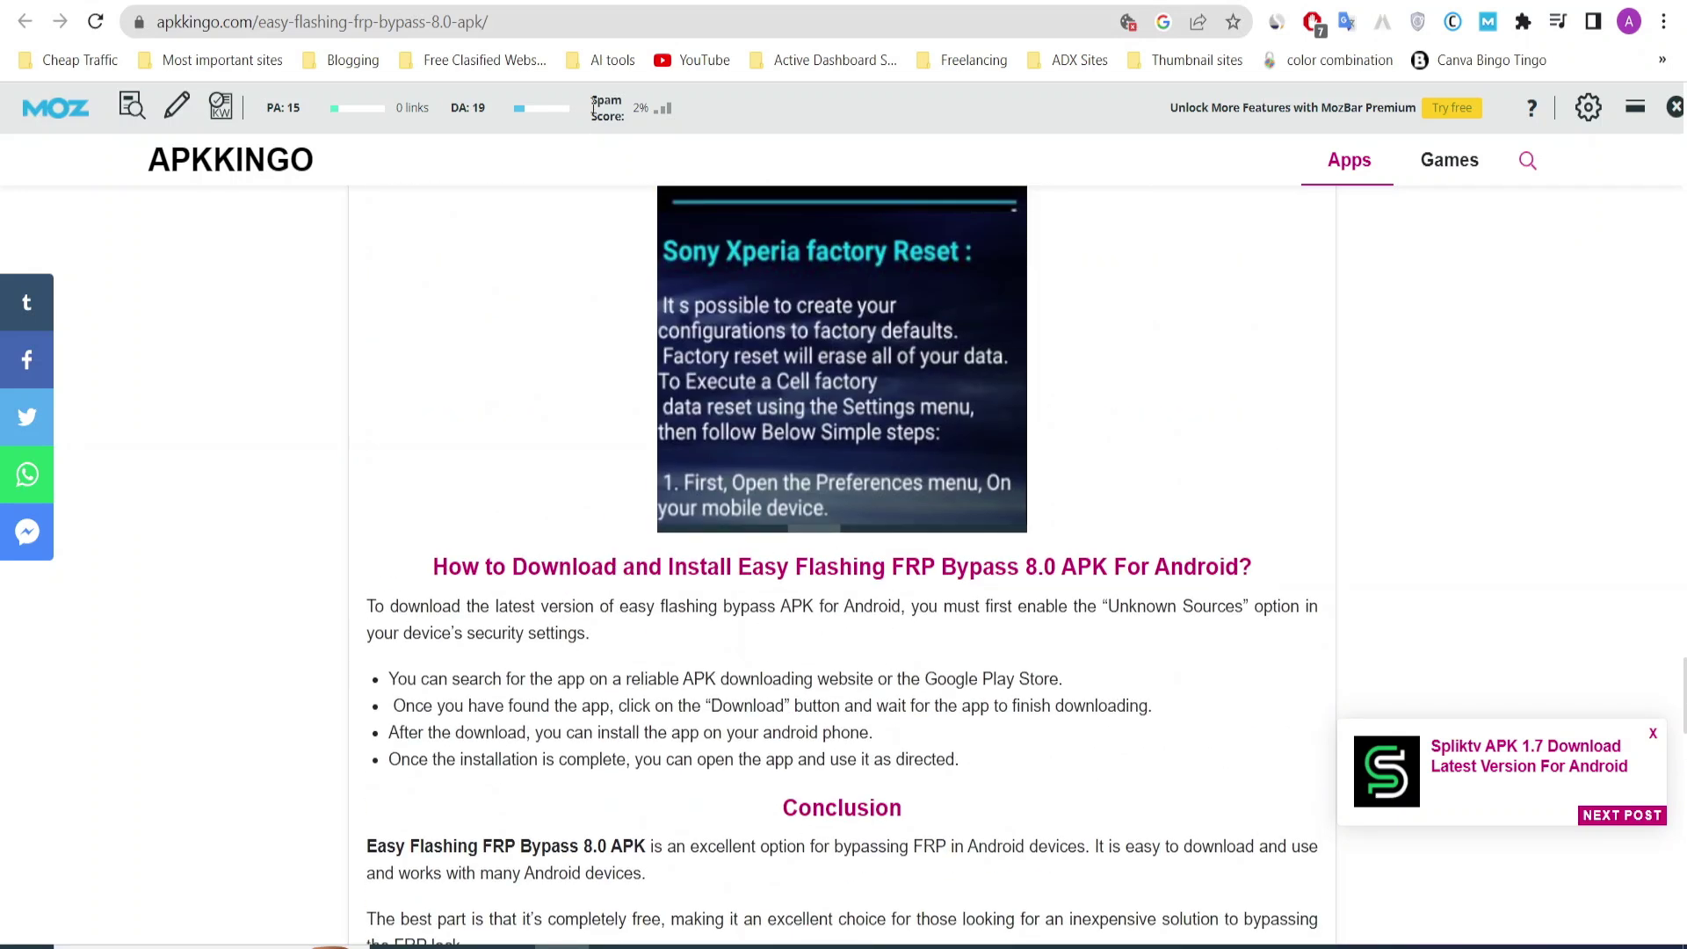
{"action": "key", "text": "ctrl+Tab"}
- Send ChatGPT 'generate 13 outlines from this article' with the pasted article, then paste the expand-outlines request
{"action": "left_click", "coordinate": [669, 897]}
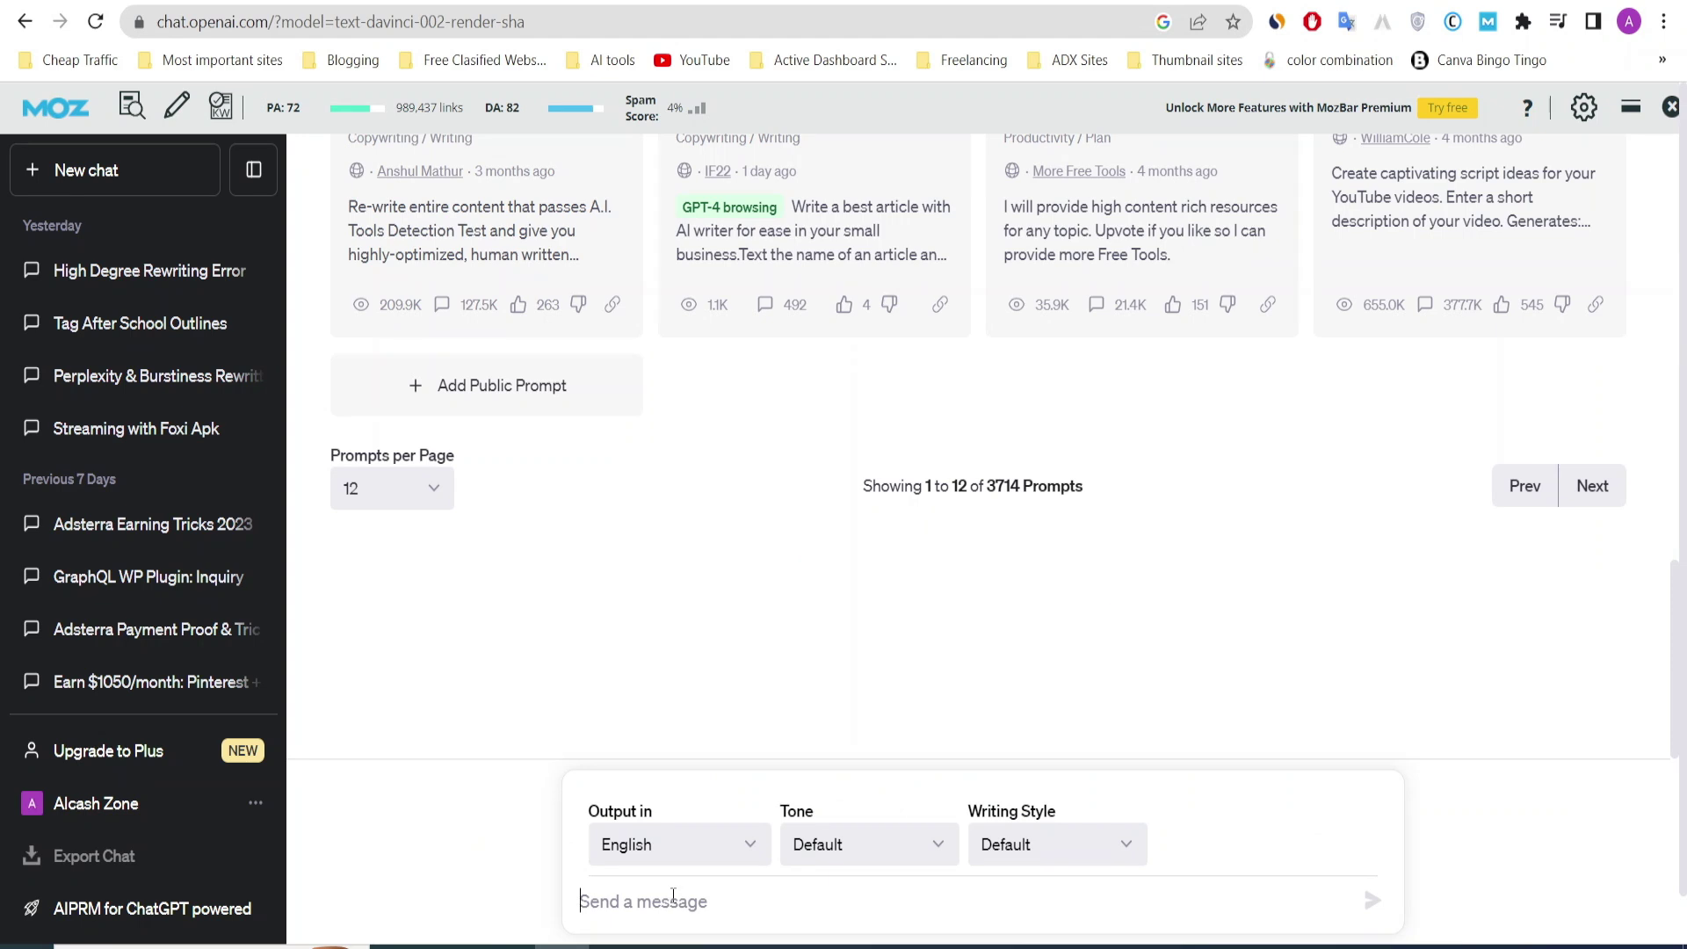
{"action": "type", "text": "generate 13 outlines from this article :"}
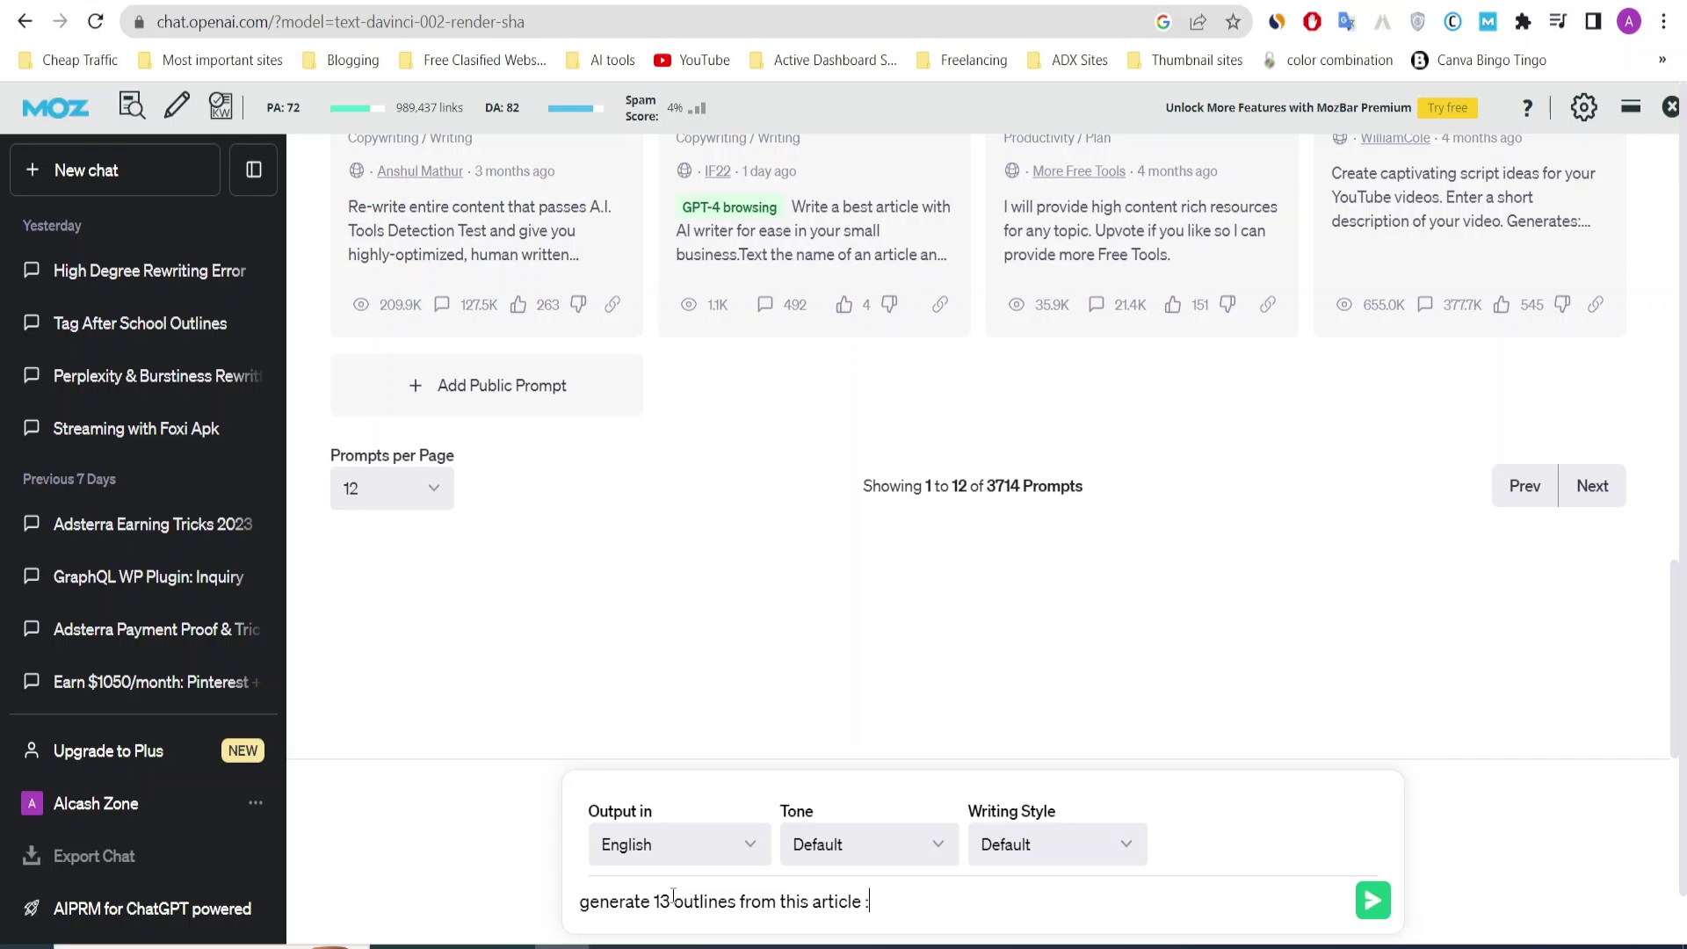
{"action": "key", "text": "ctrl+v"}
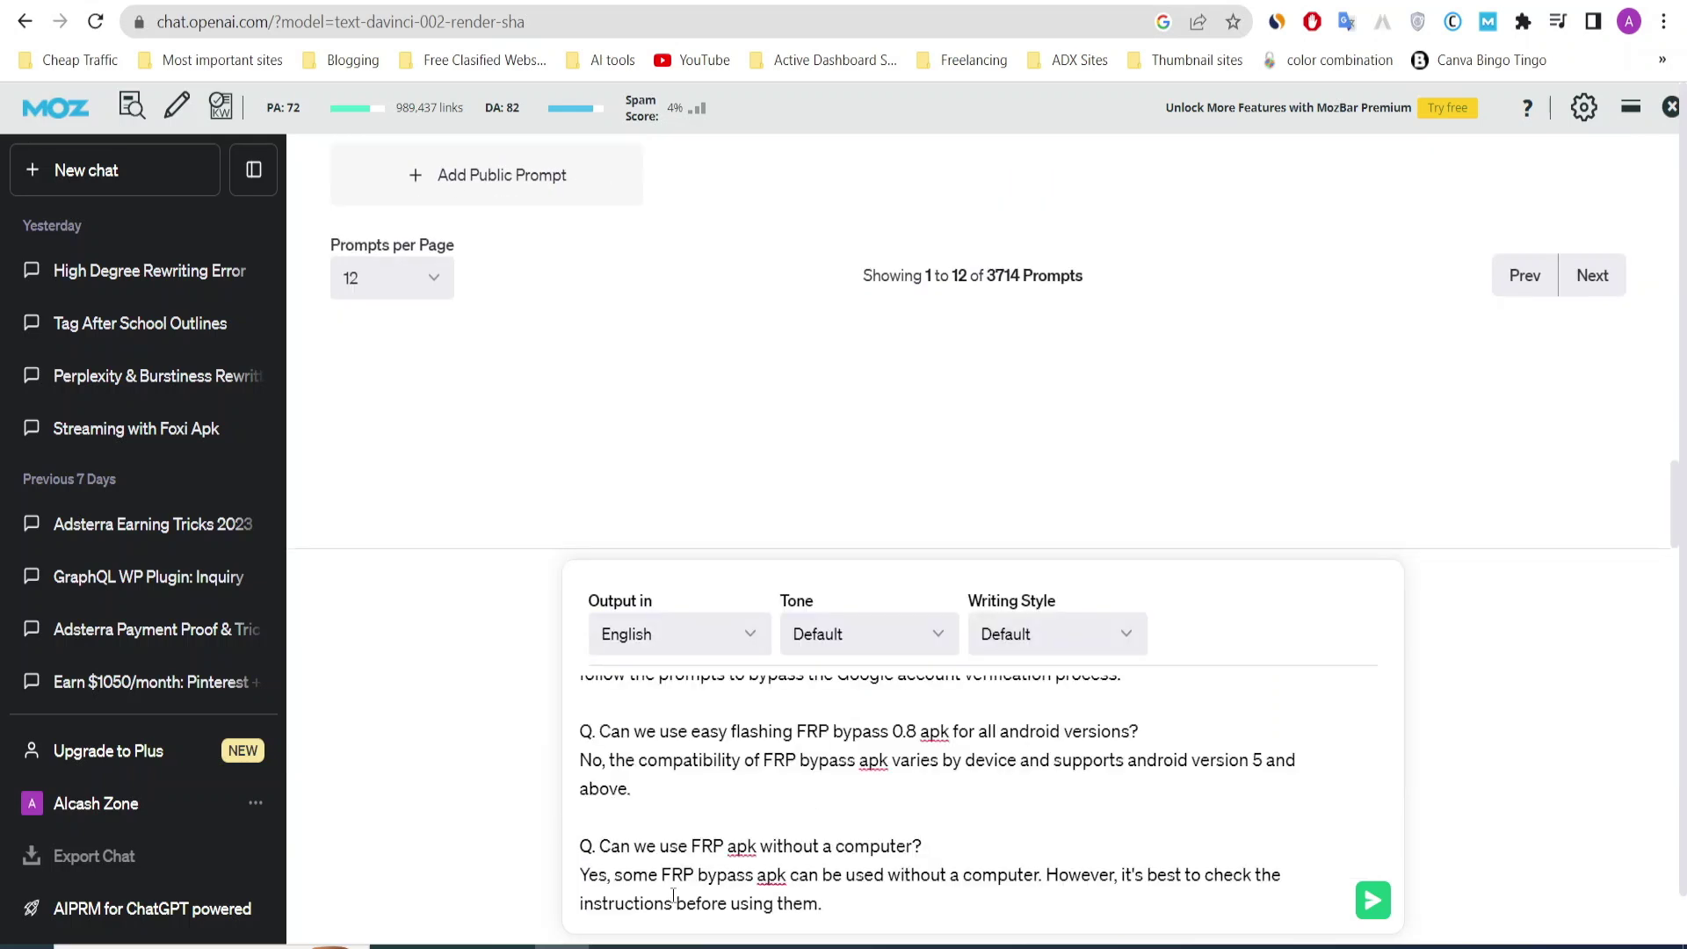
{"action": "key", "text": "Return"}
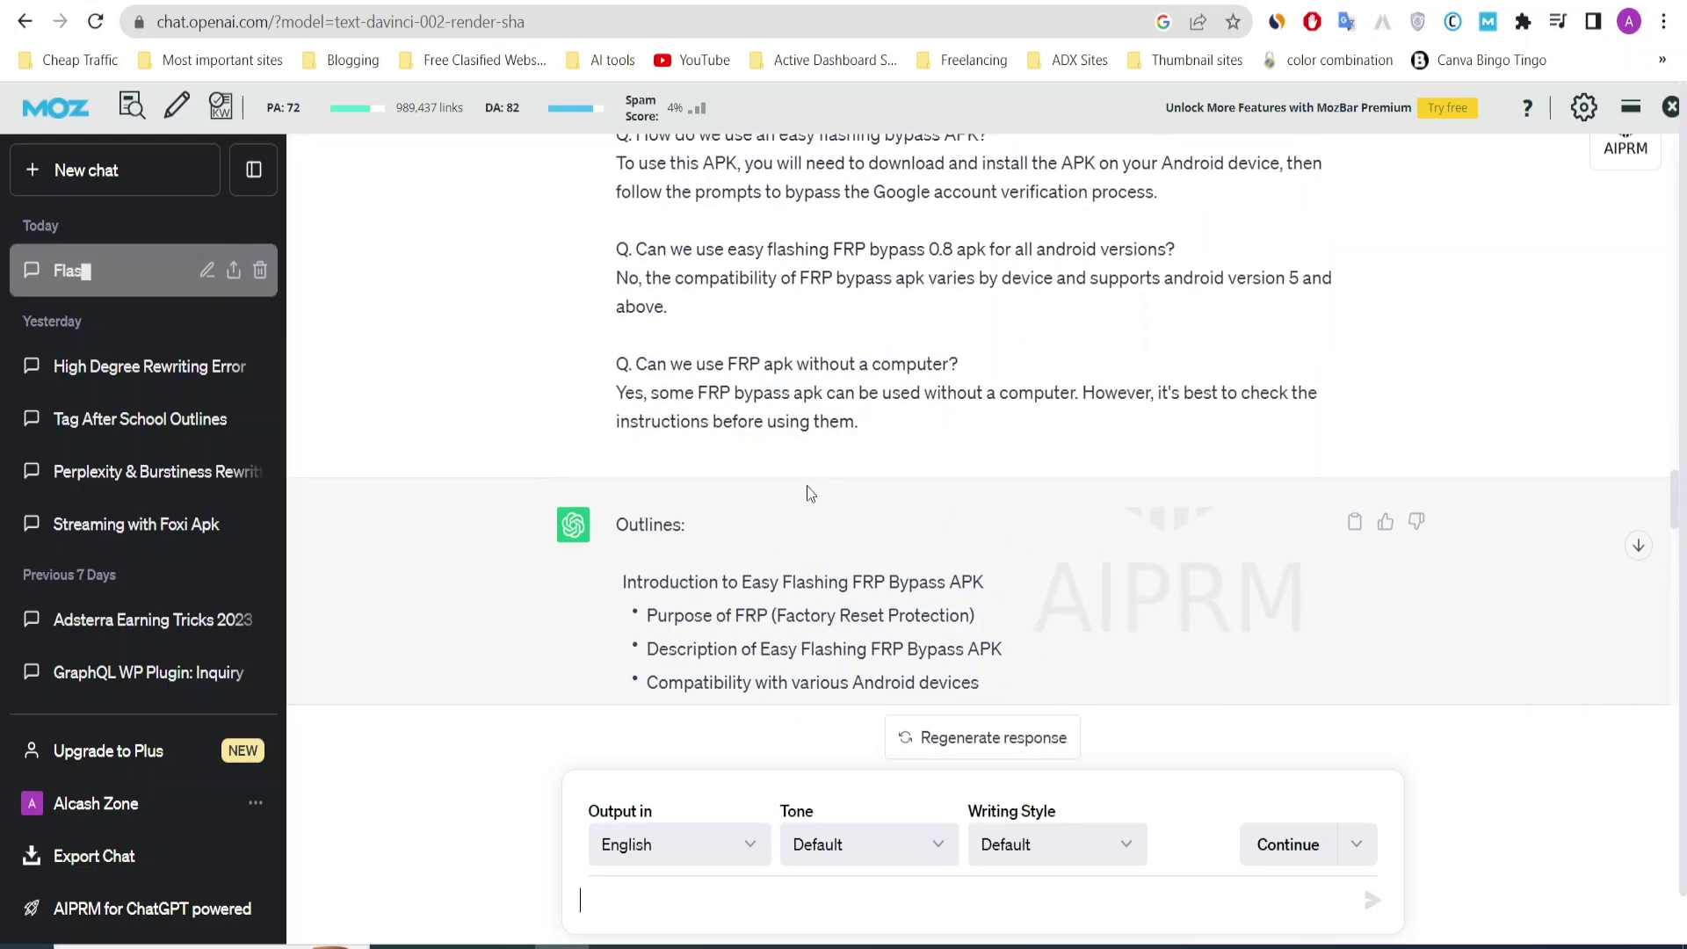
{"action": "scroll", "coordinate": [799, 545], "scroll_direction": "down", "scroll_amount": 15}
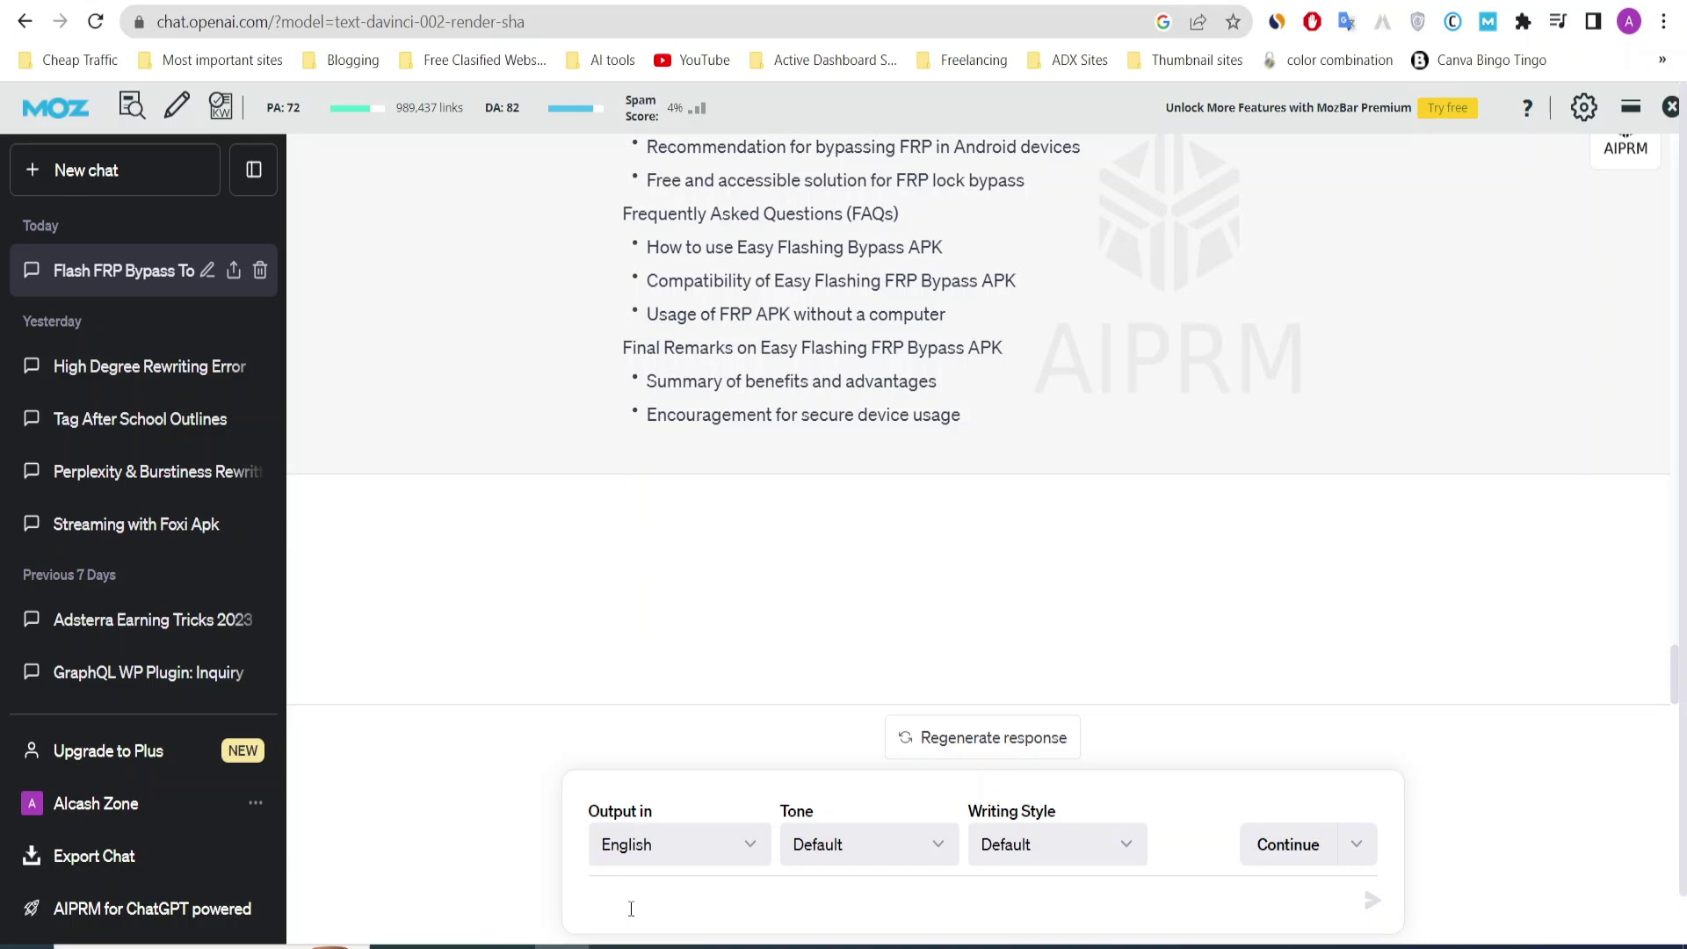
{"action": "key", "text": "ctrl+v"}
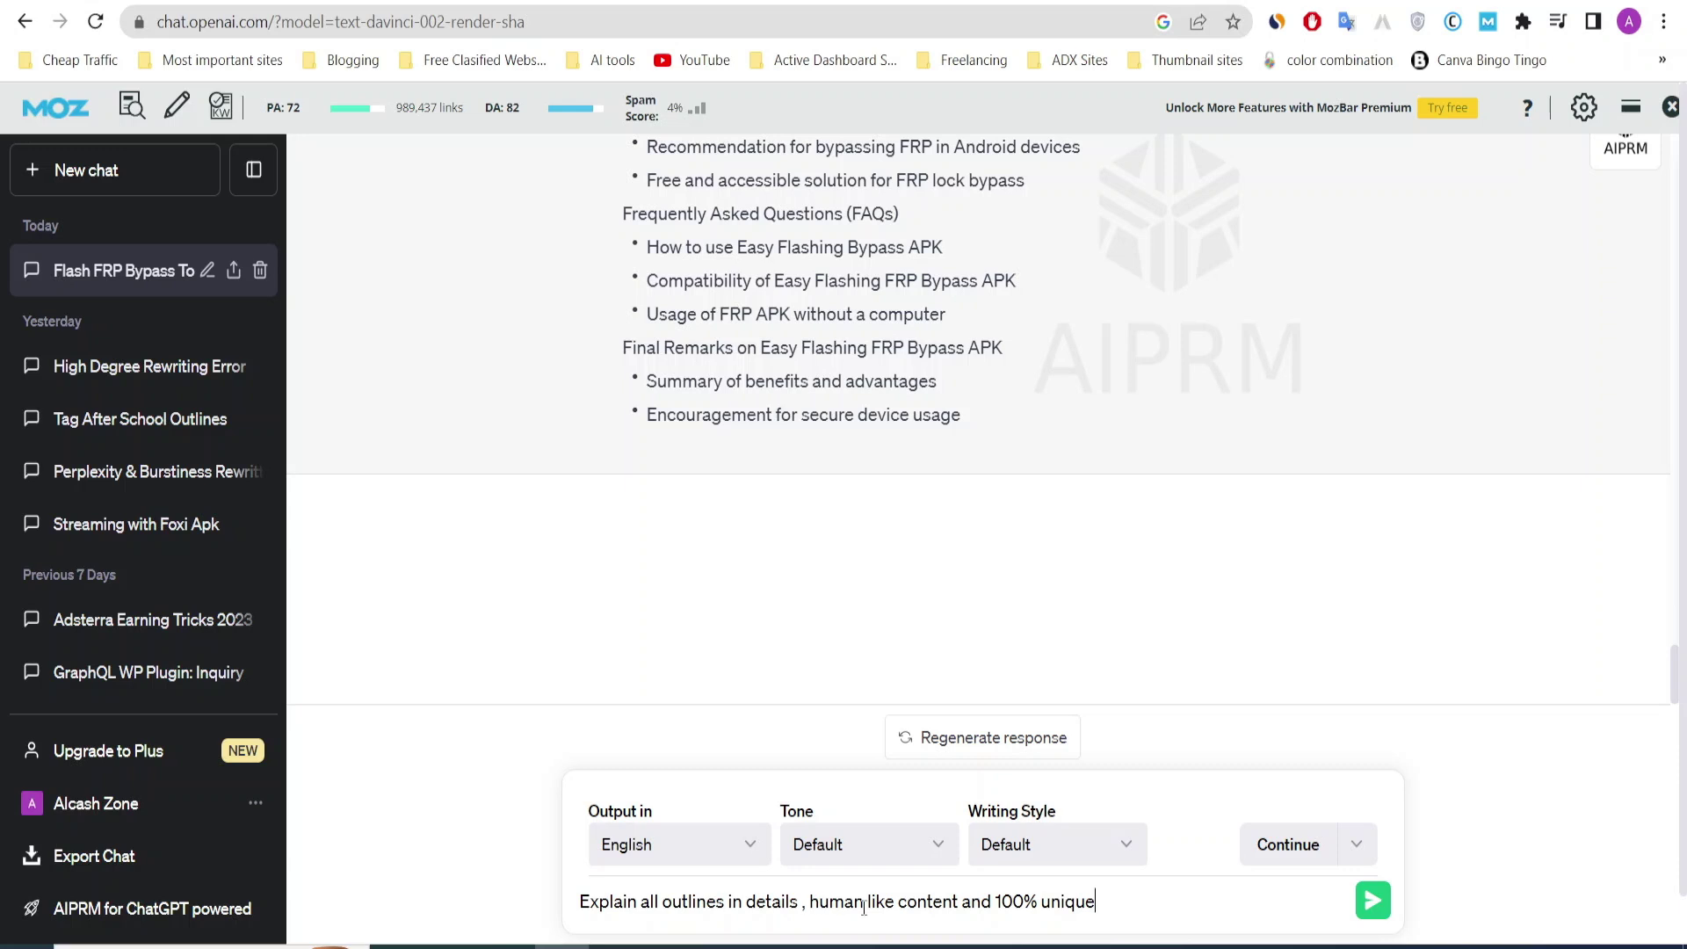
- Send the request to explain every outline point and continue the cut-off answer
{"action": "left_click", "coordinate": [1378, 905]}
{"action": "scroll", "coordinate": [755, 475], "scroll_direction": "up", "scroll_amount": 10}
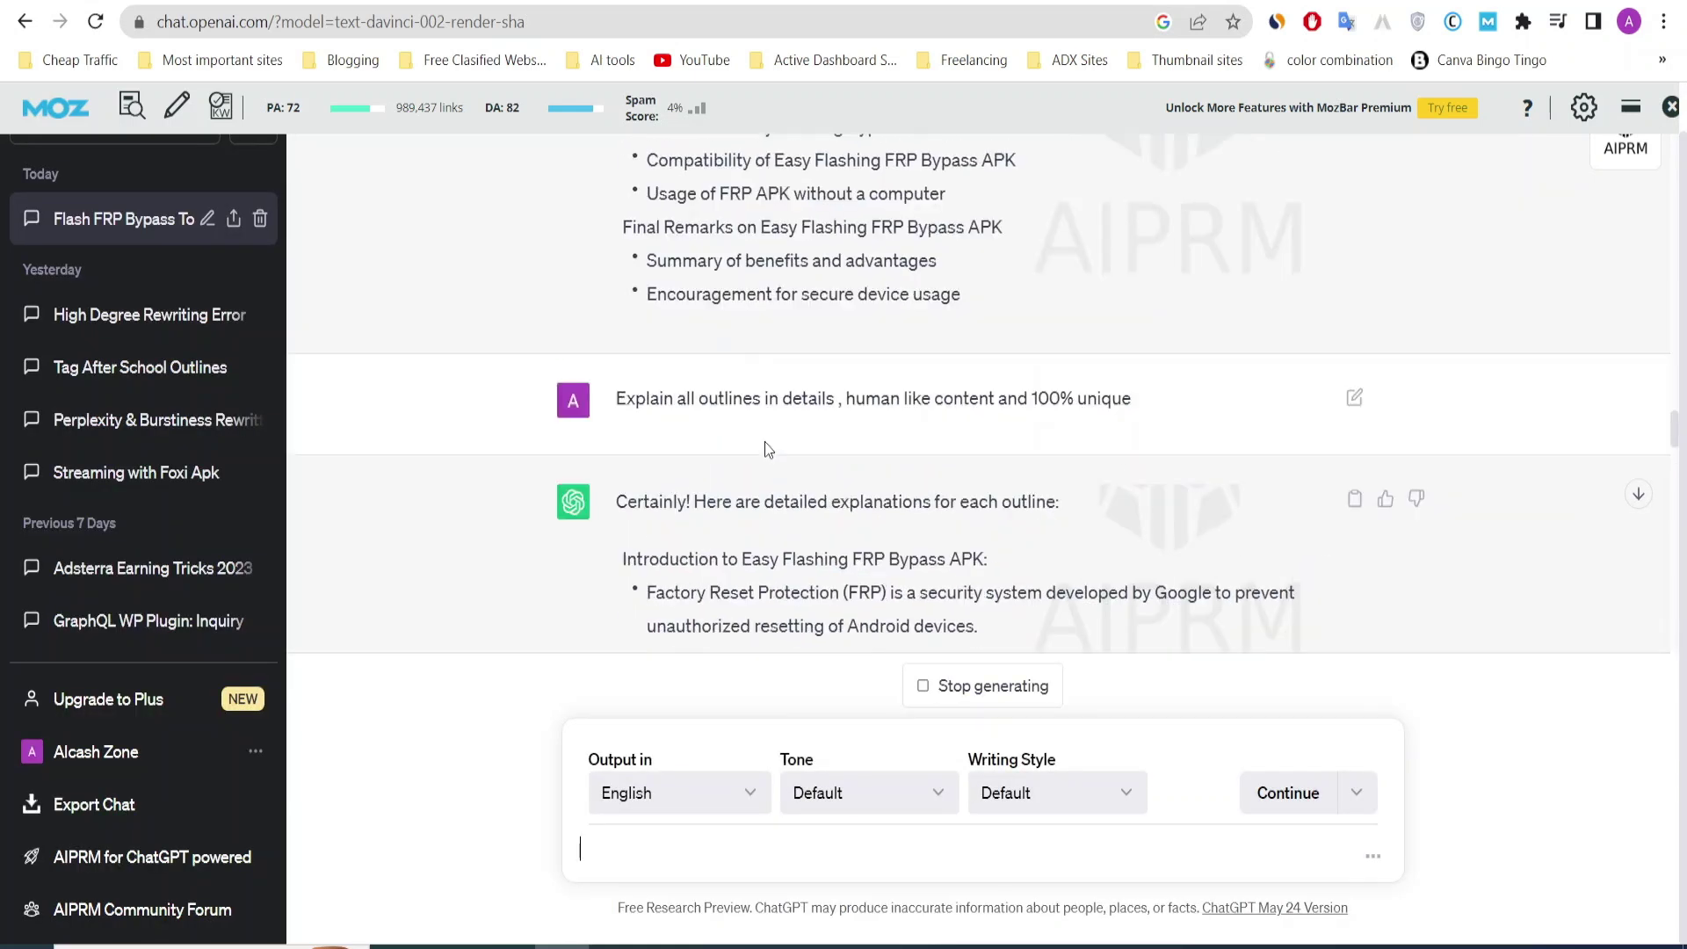
{"action": "scroll", "coordinate": [953, 304], "scroll_direction": "down", "scroll_amount": 6}
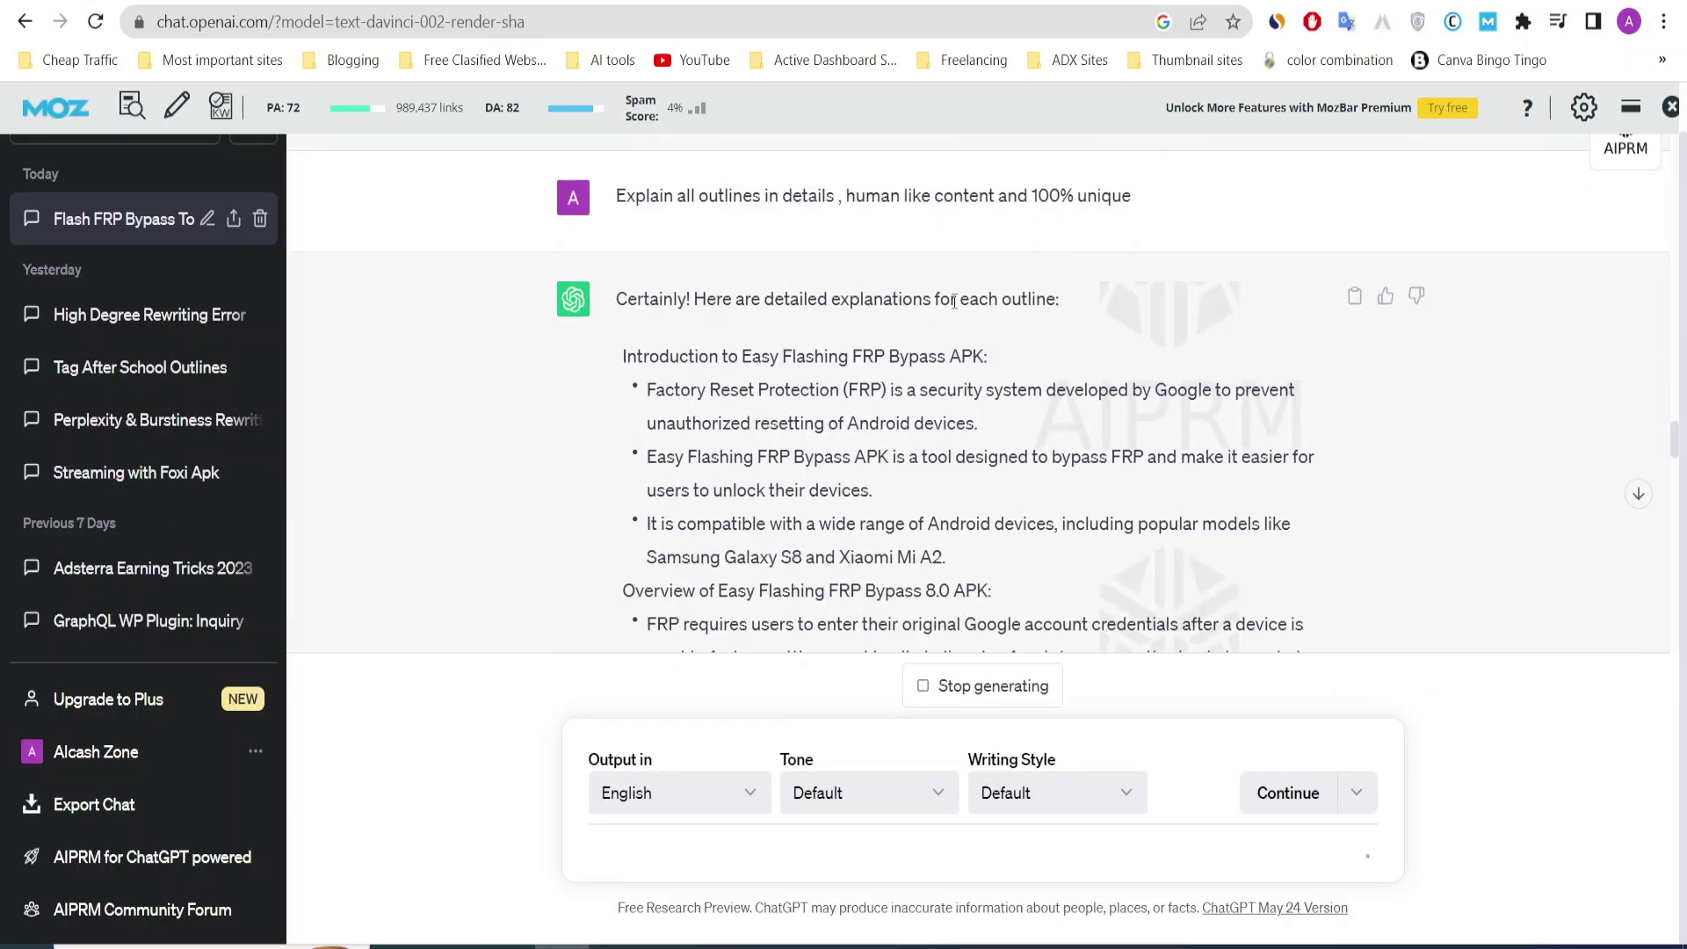
{"action": "scroll", "coordinate": [819, 388], "scroll_direction": "down", "scroll_amount": 15}
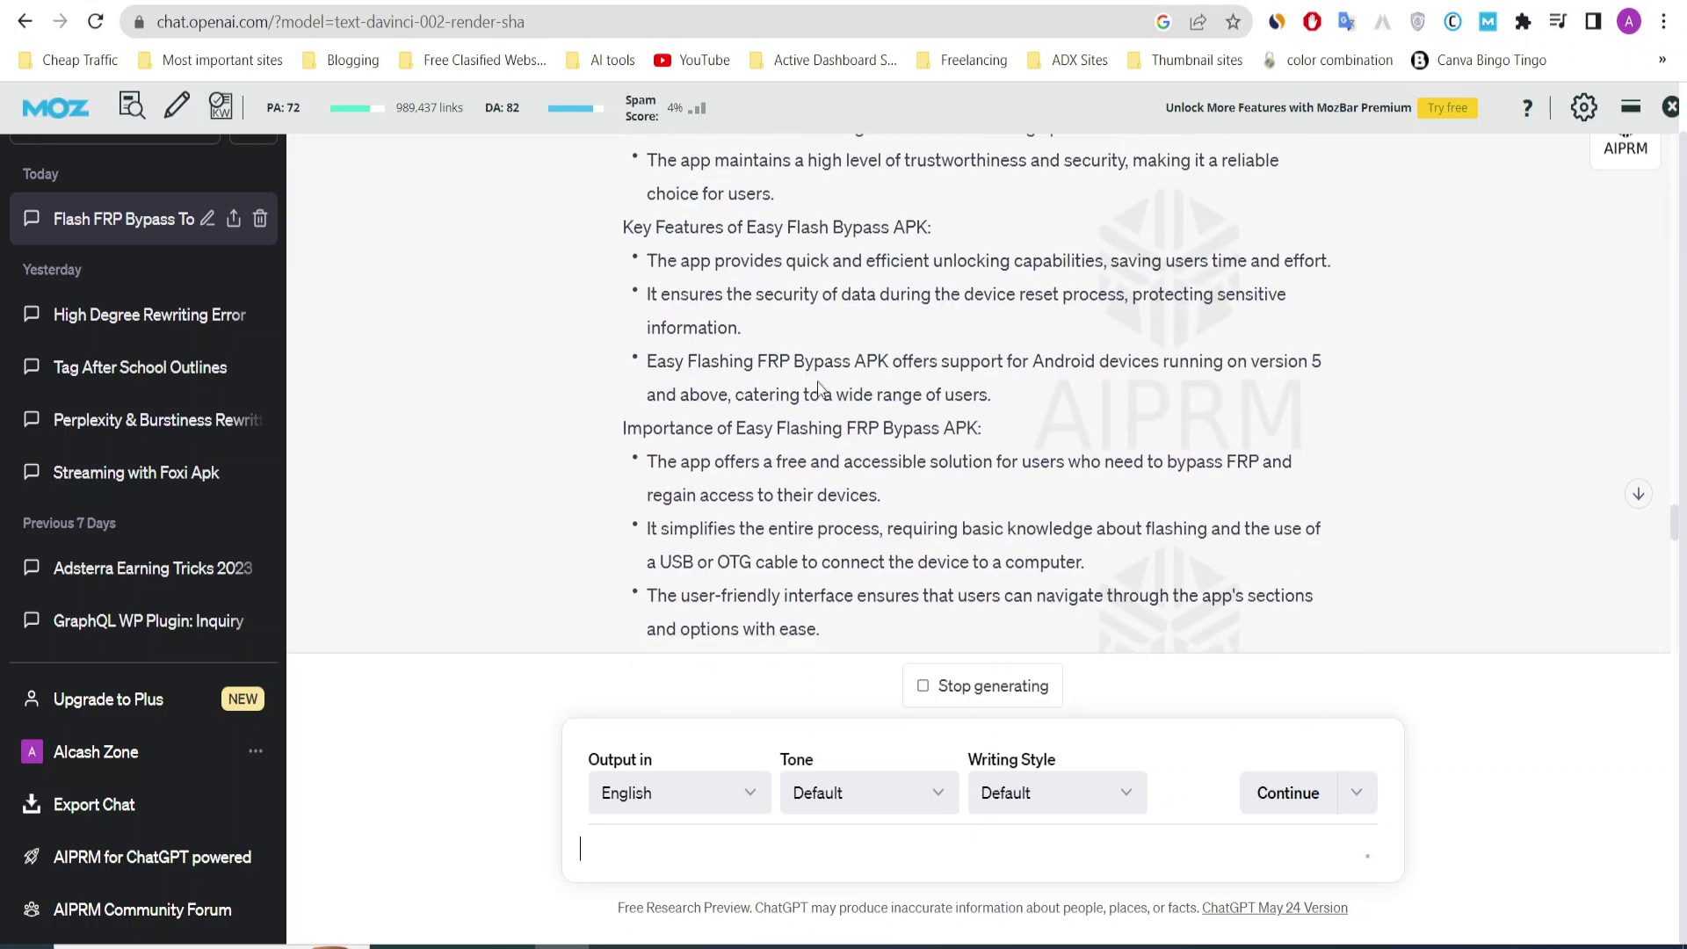
{"action": "scroll", "coordinate": [819, 388], "scroll_direction": "up", "scroll_amount": 12}
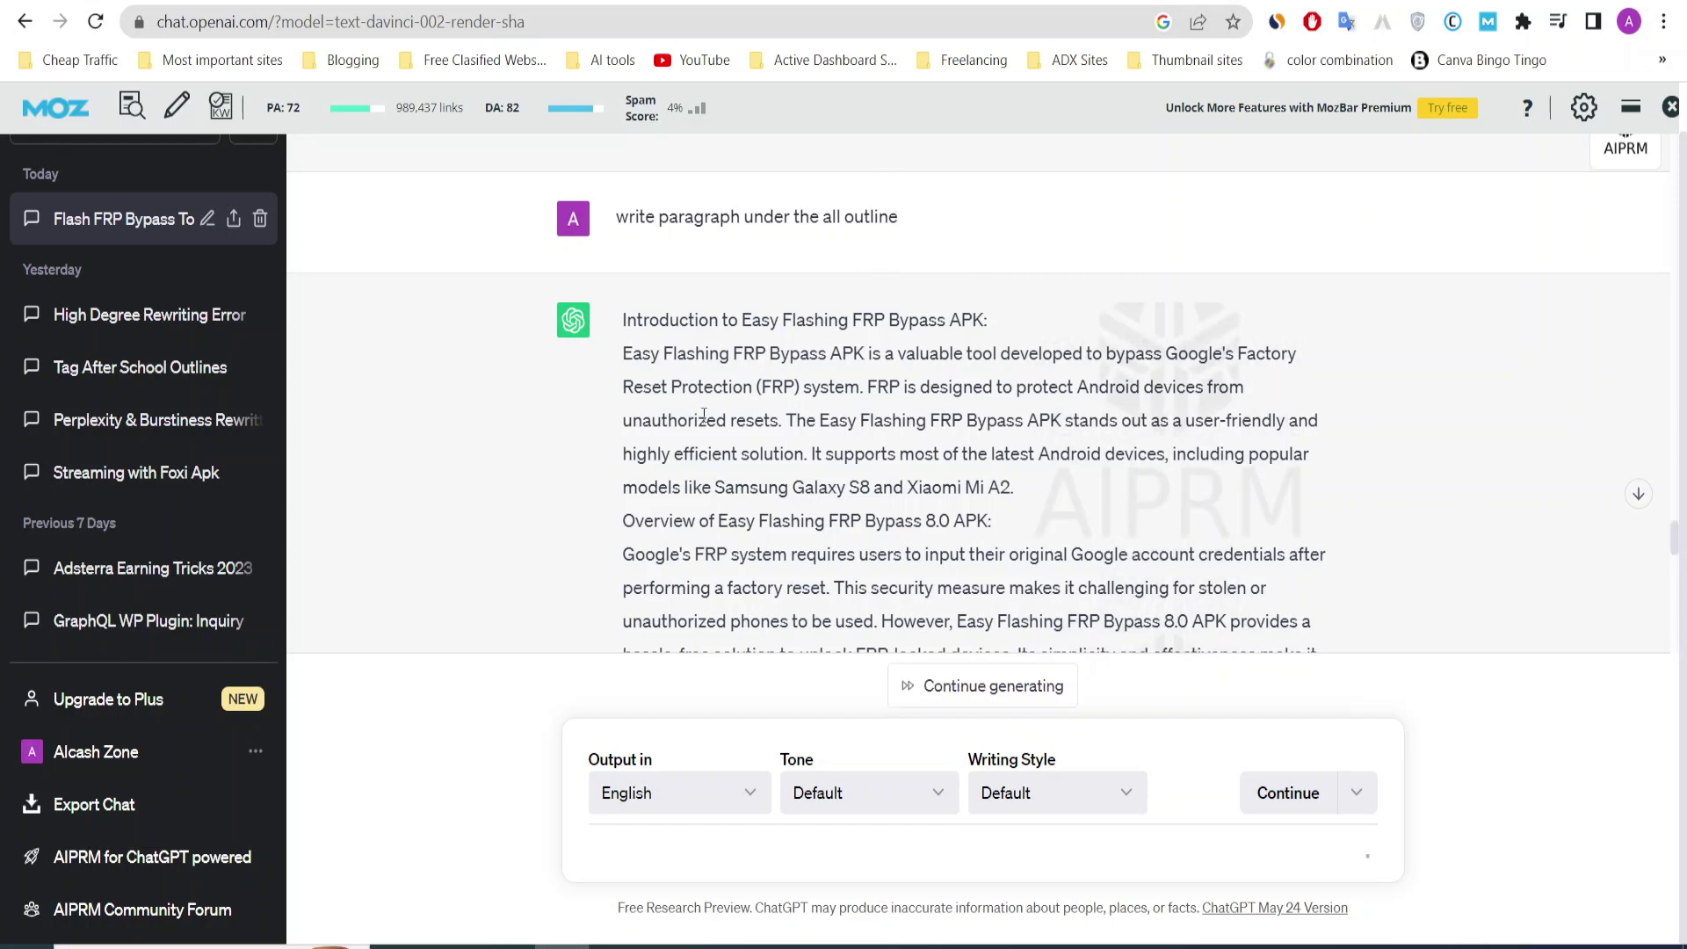
{"action": "scroll", "coordinate": [794, 409], "scroll_direction": "down", "scroll_amount": 10}
{"action": "scroll", "coordinate": [794, 409], "scroll_direction": "down", "scroll_amount": 3}
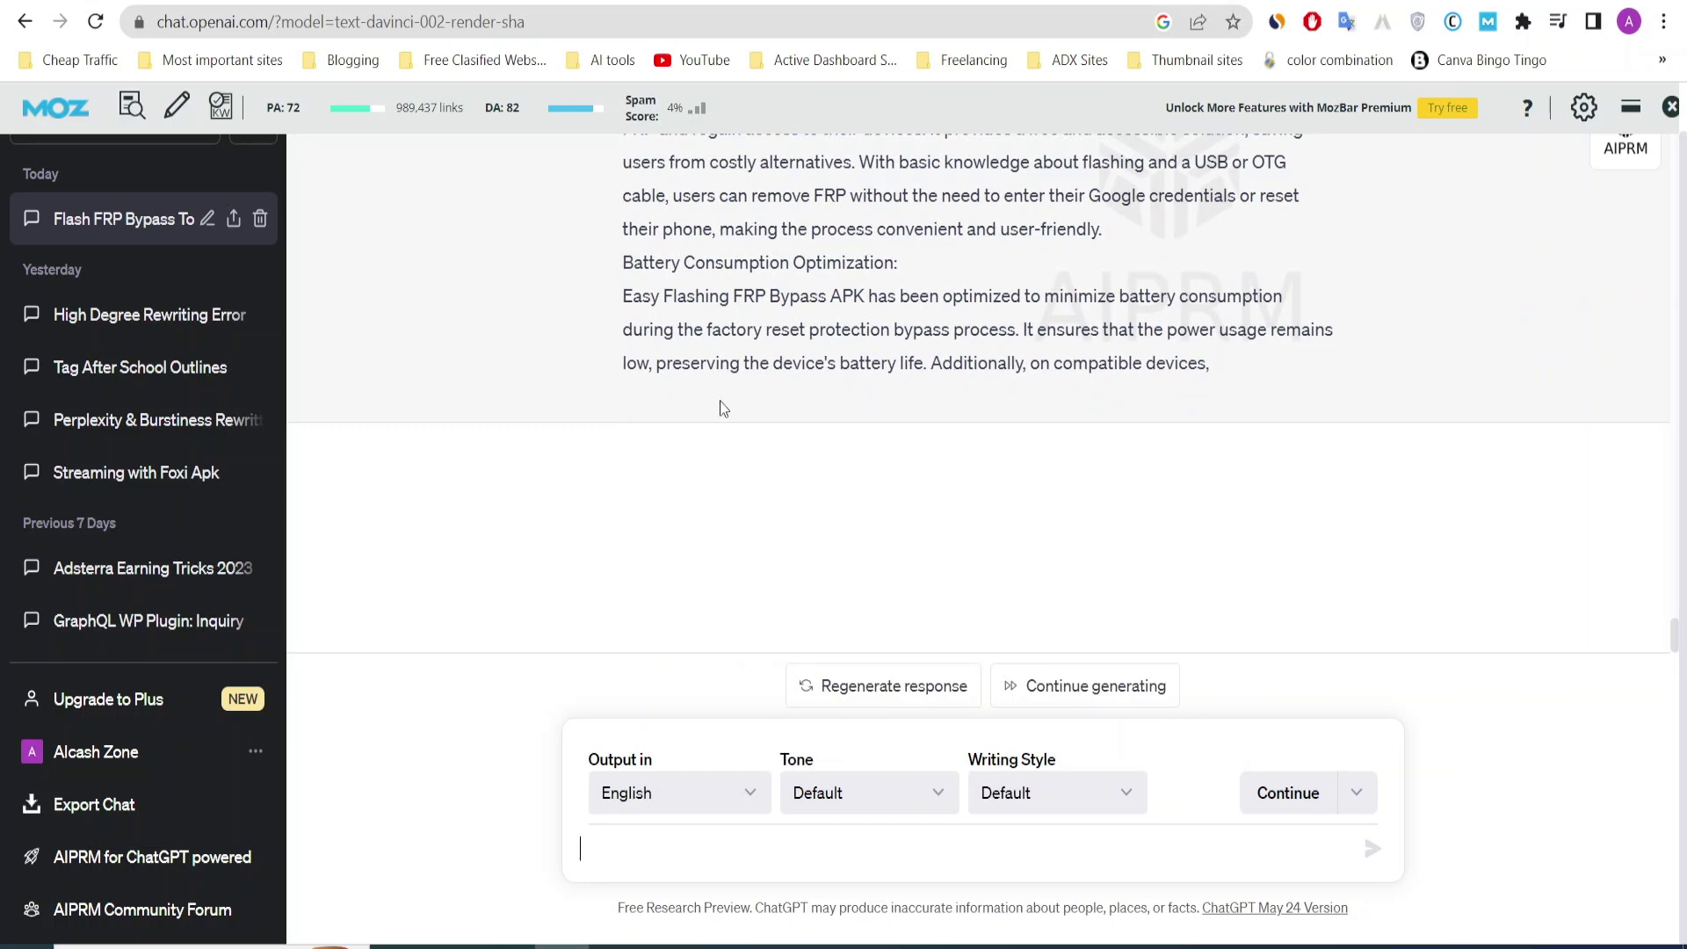
{"action": "left_click", "coordinate": [1074, 688]}
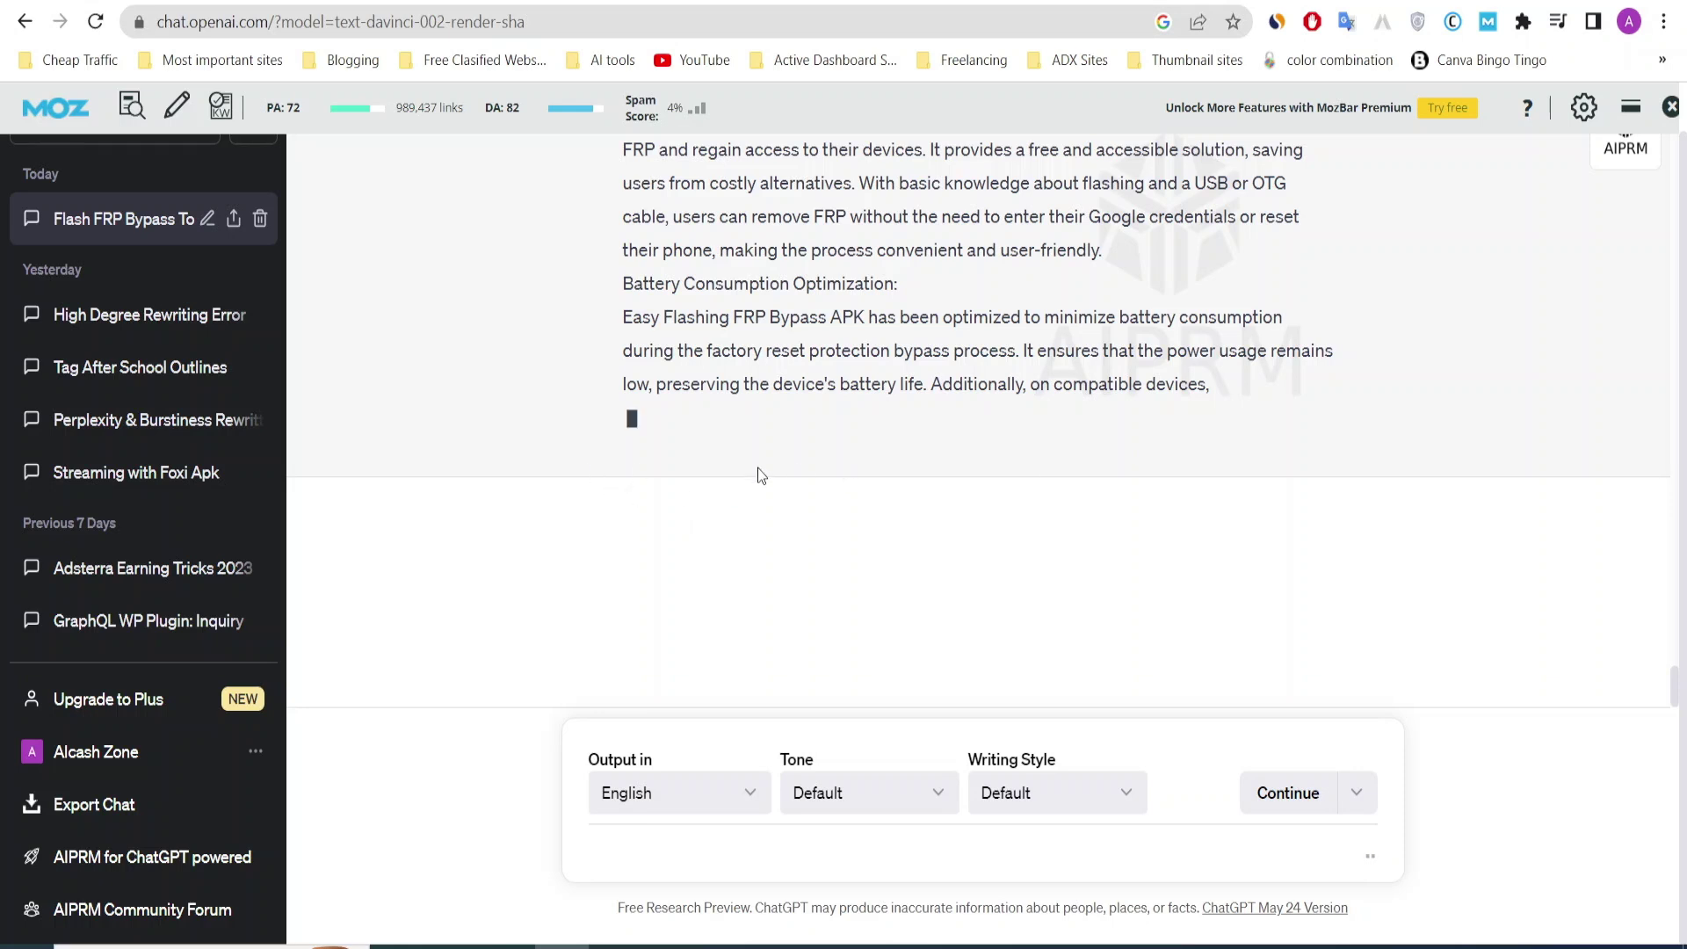
- Stop generating once every heading has paragraphs and copy the finished answer
{"action": "scroll", "coordinate": [791, 465], "scroll_direction": "up", "scroll_amount": 5}
{"action": "scroll", "coordinate": [787, 474], "scroll_direction": "down", "scroll_amount": 5}
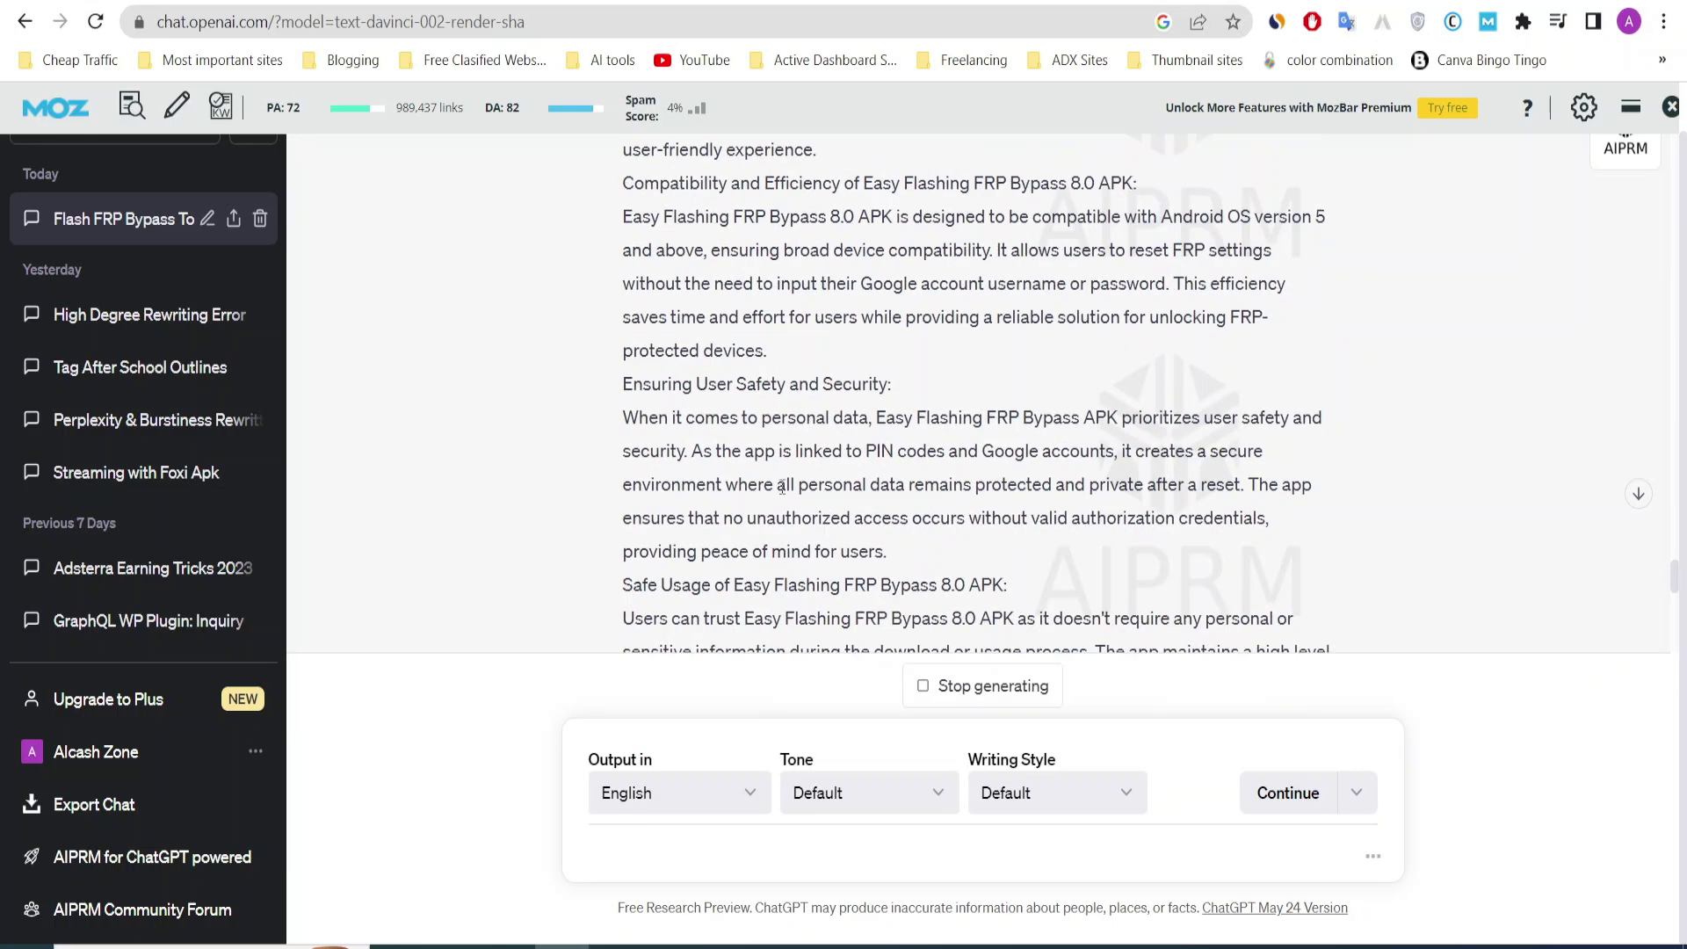
{"action": "scroll", "coordinate": [782, 487], "scroll_direction": "down", "scroll_amount": 5}
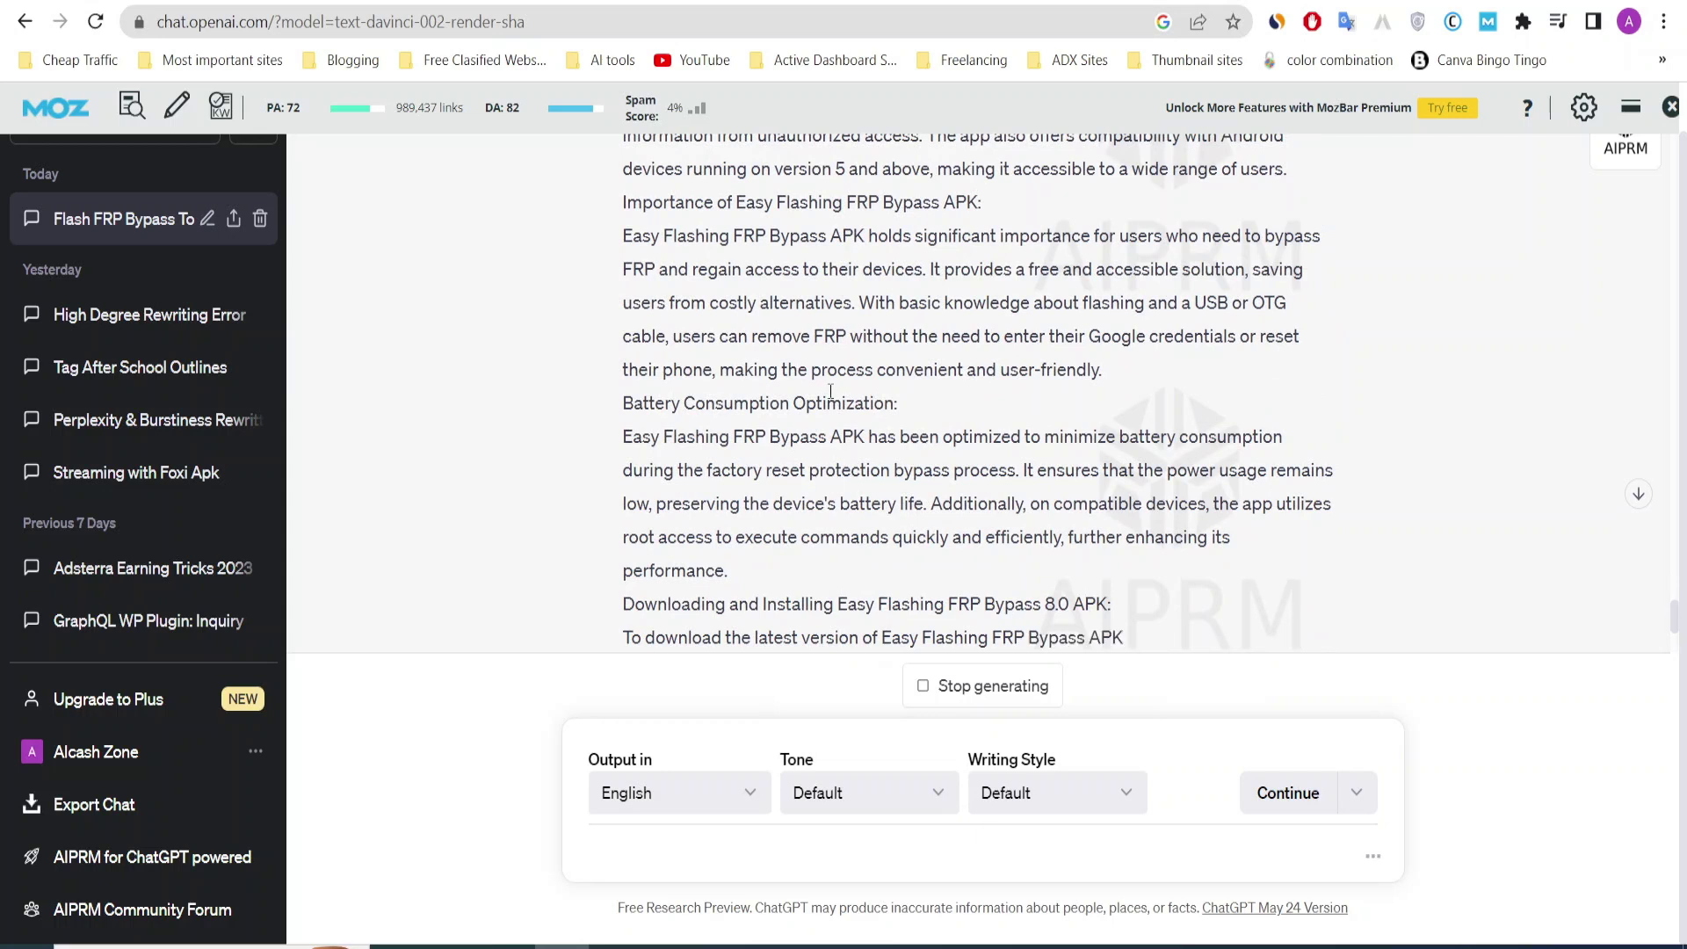
{"action": "scroll", "coordinate": [837, 430], "scroll_direction": "down", "scroll_amount": 4}
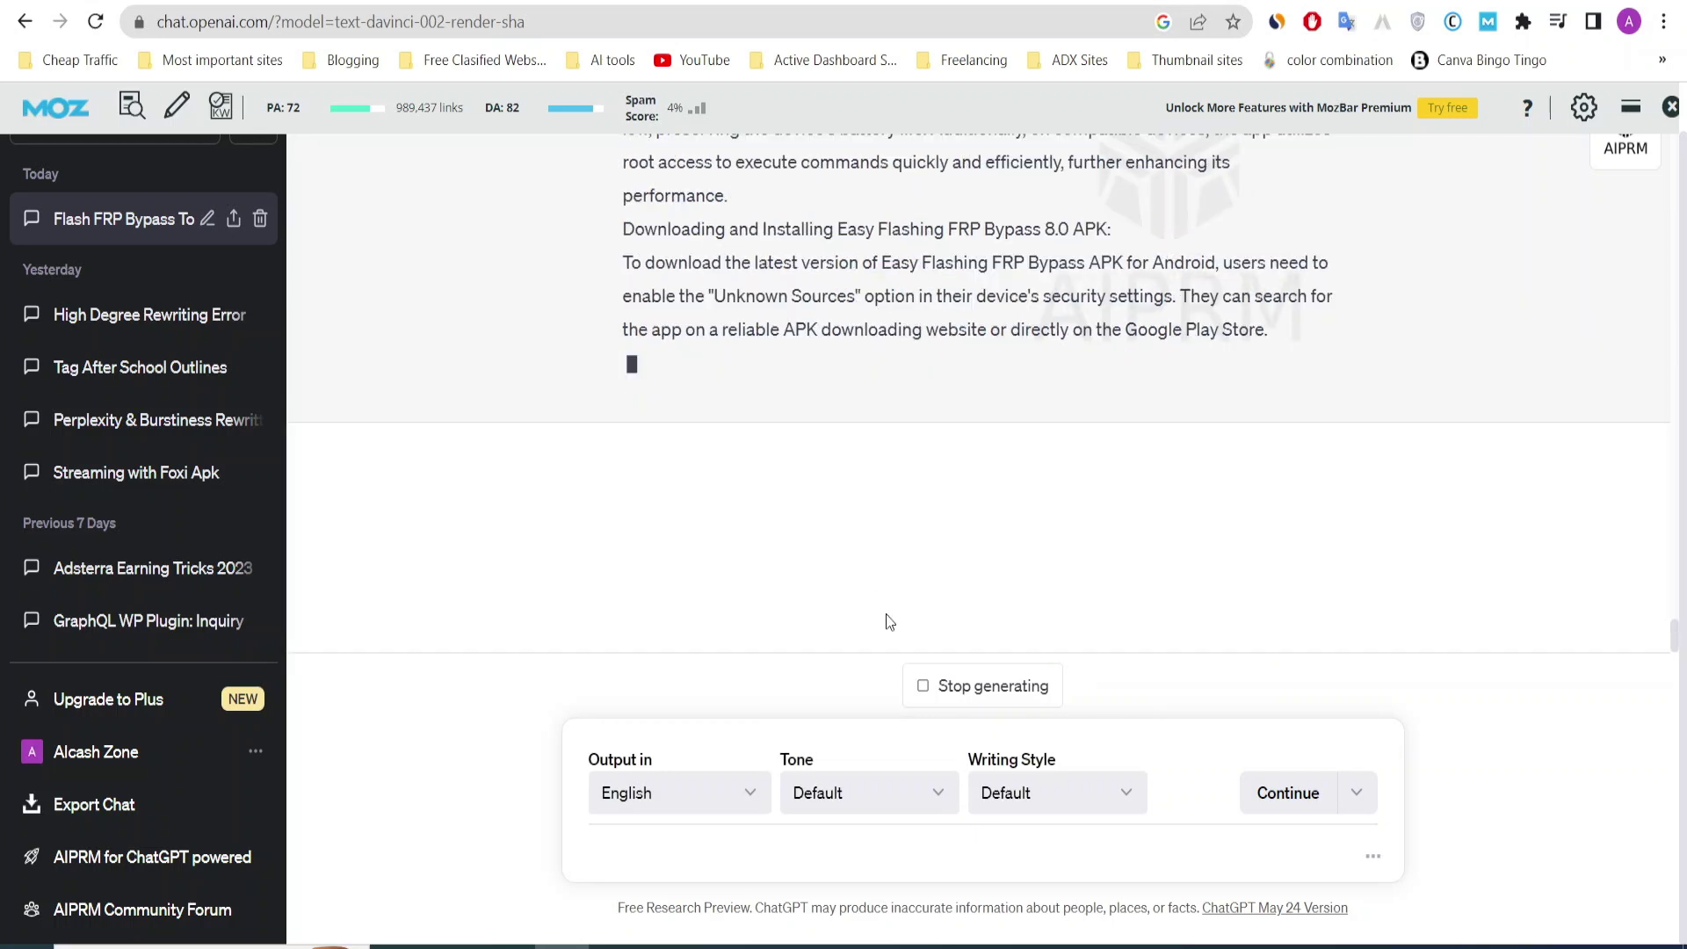
{"action": "left_click", "coordinate": [978, 692]}
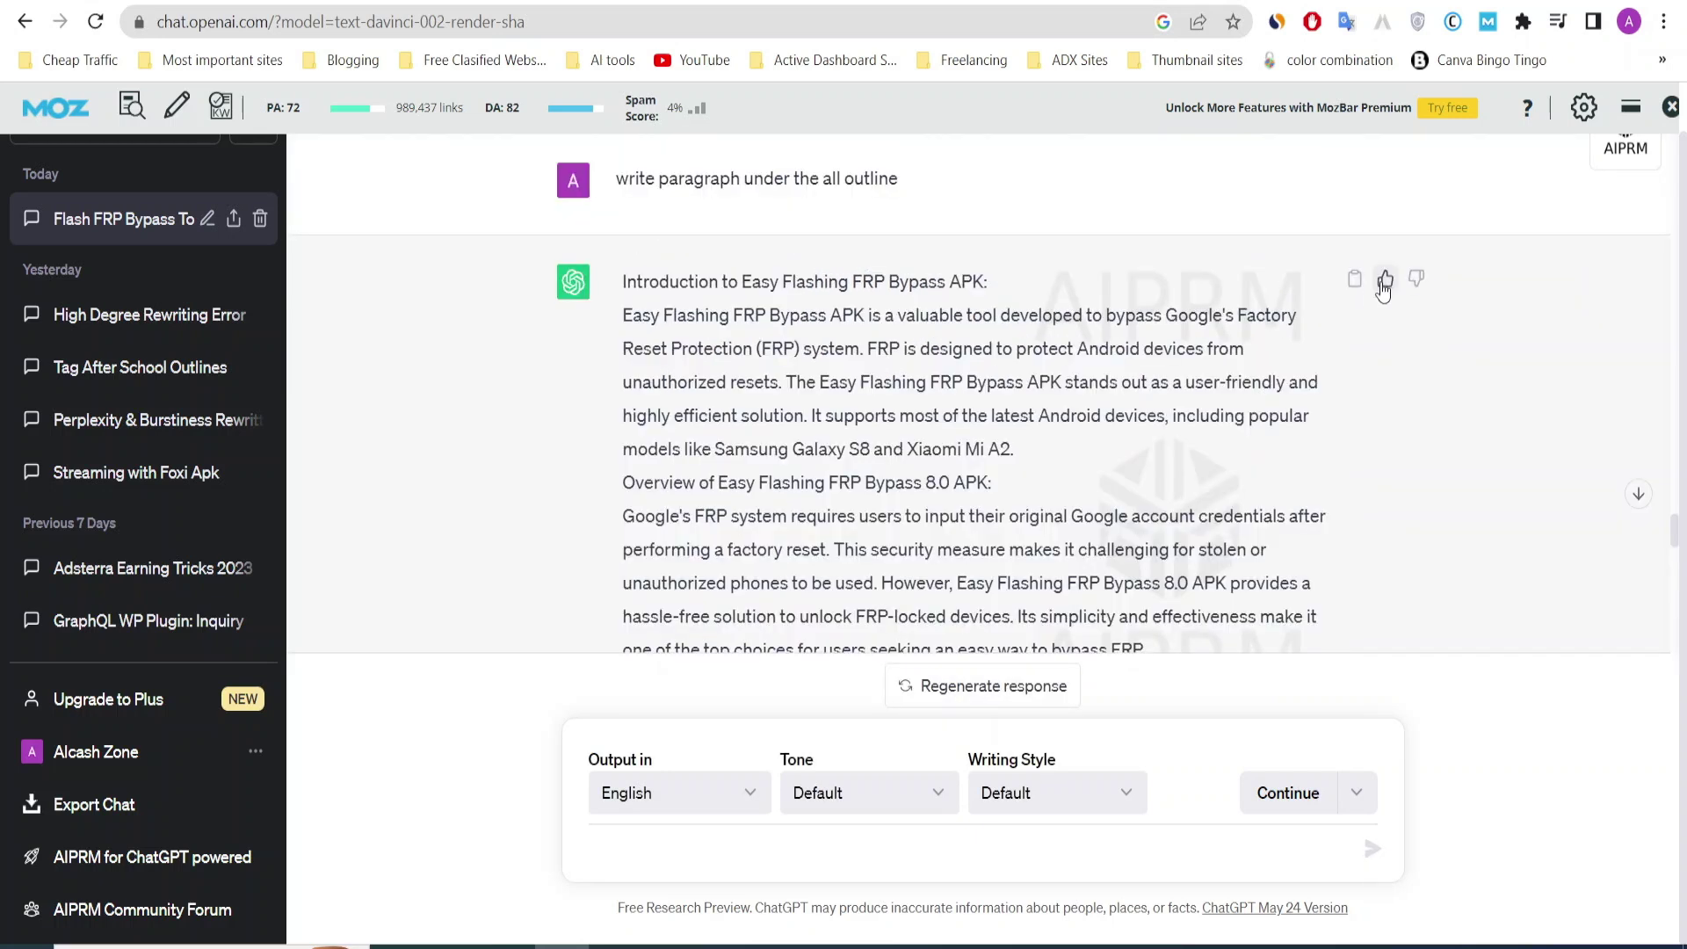
{"action": "left_click", "coordinate": [1353, 280]}
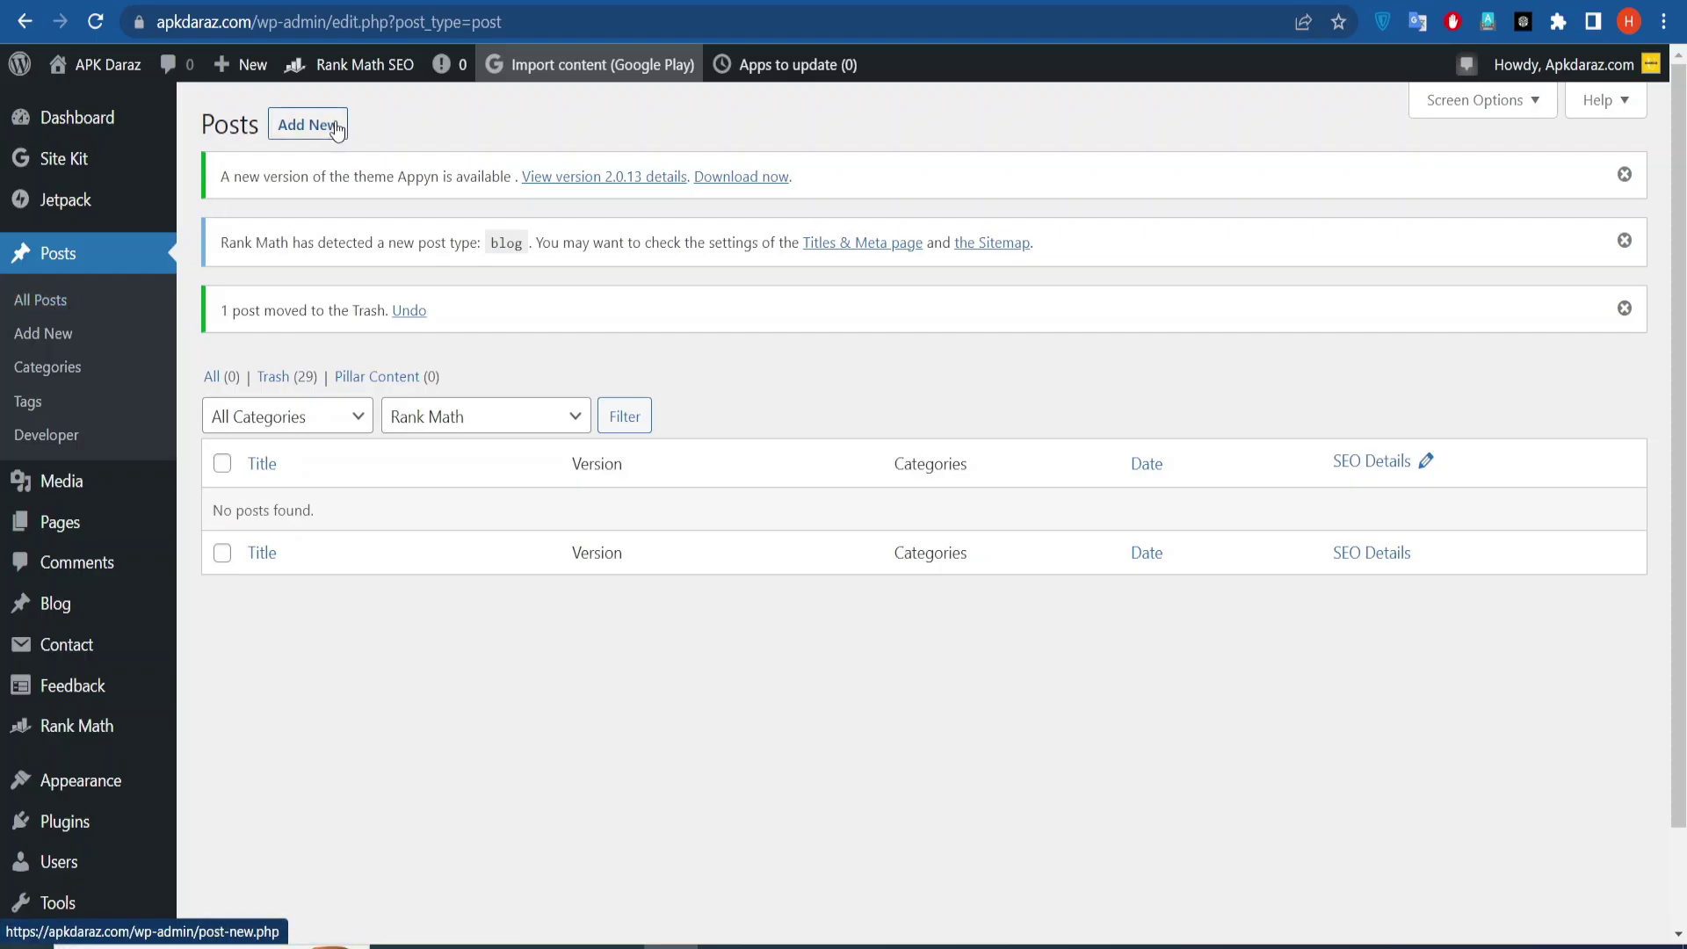
- Start a new WordPress post and paste the ChatGPT article into its body
{"action": "left_click", "coordinate": [327, 128]}
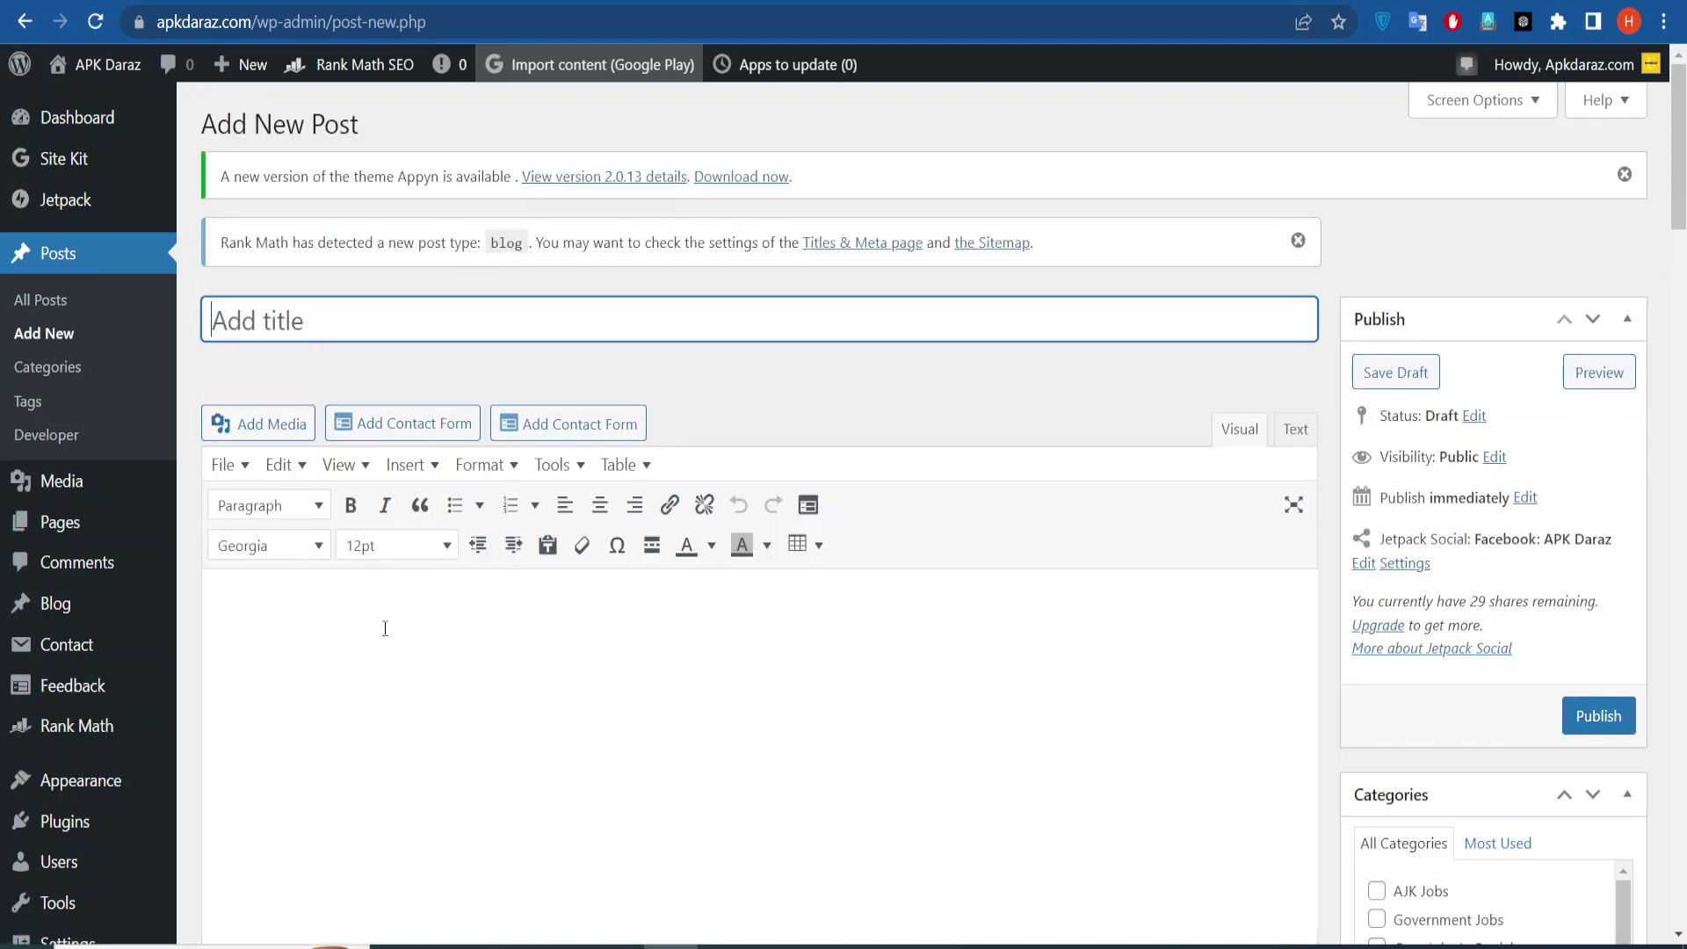
{"action": "scroll", "coordinate": [507, 602], "scroll_direction": "down", "scroll_amount": 10}
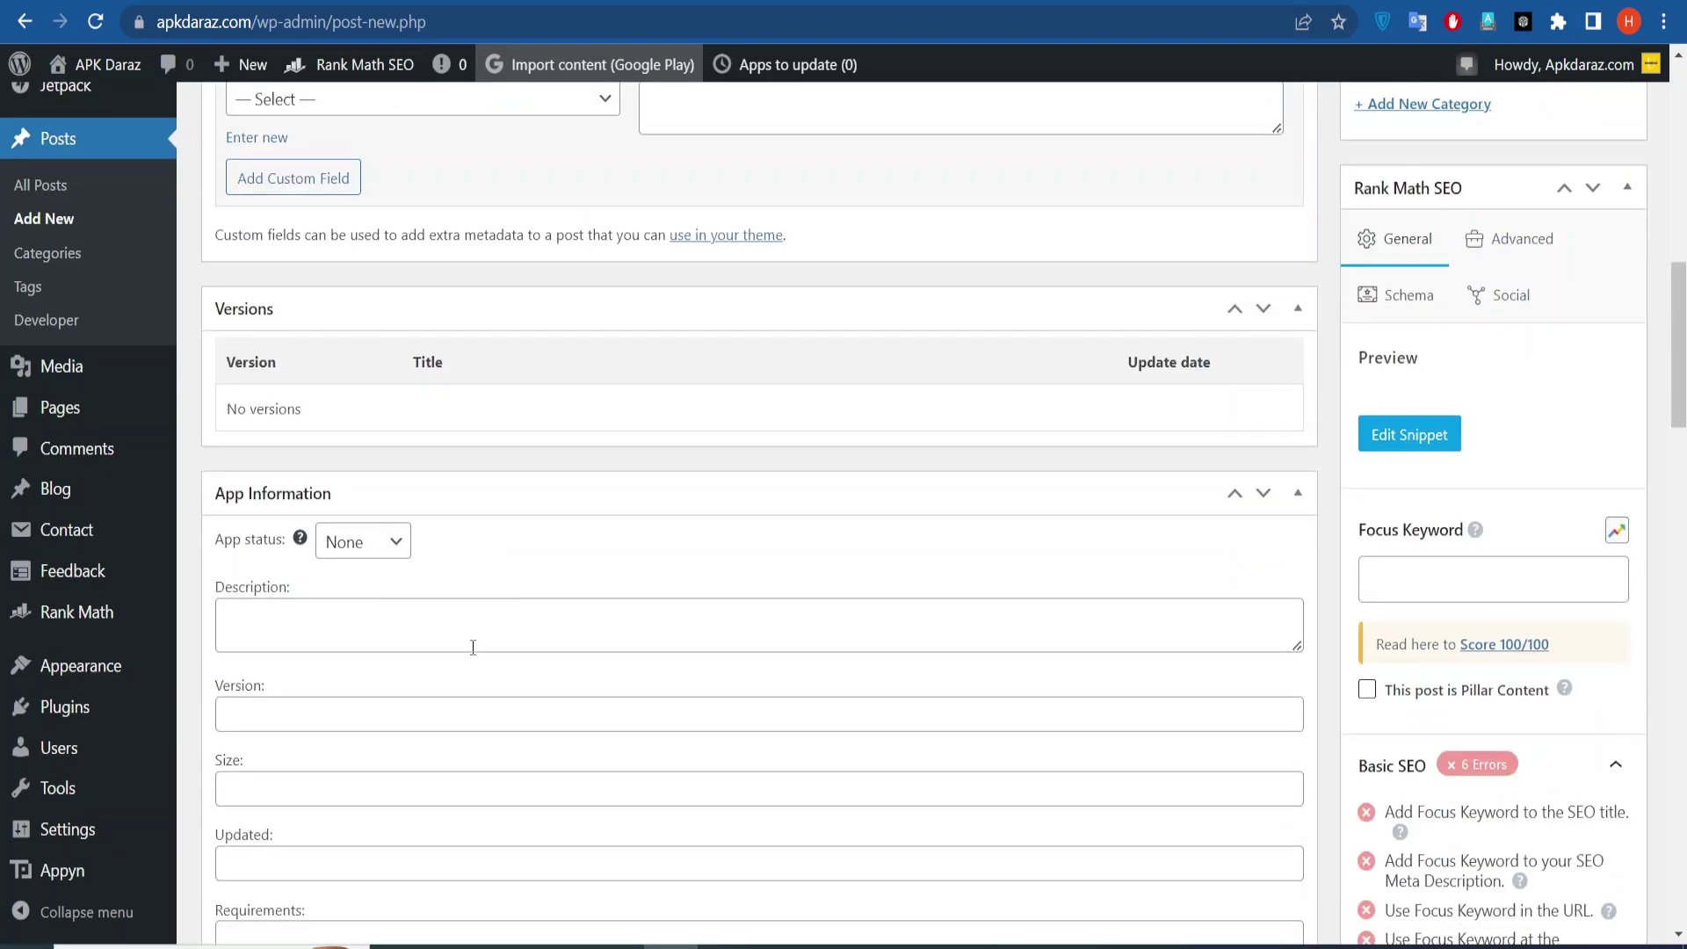
{"action": "scroll", "coordinate": [472, 648], "scroll_direction": "down", "scroll_amount": 12}
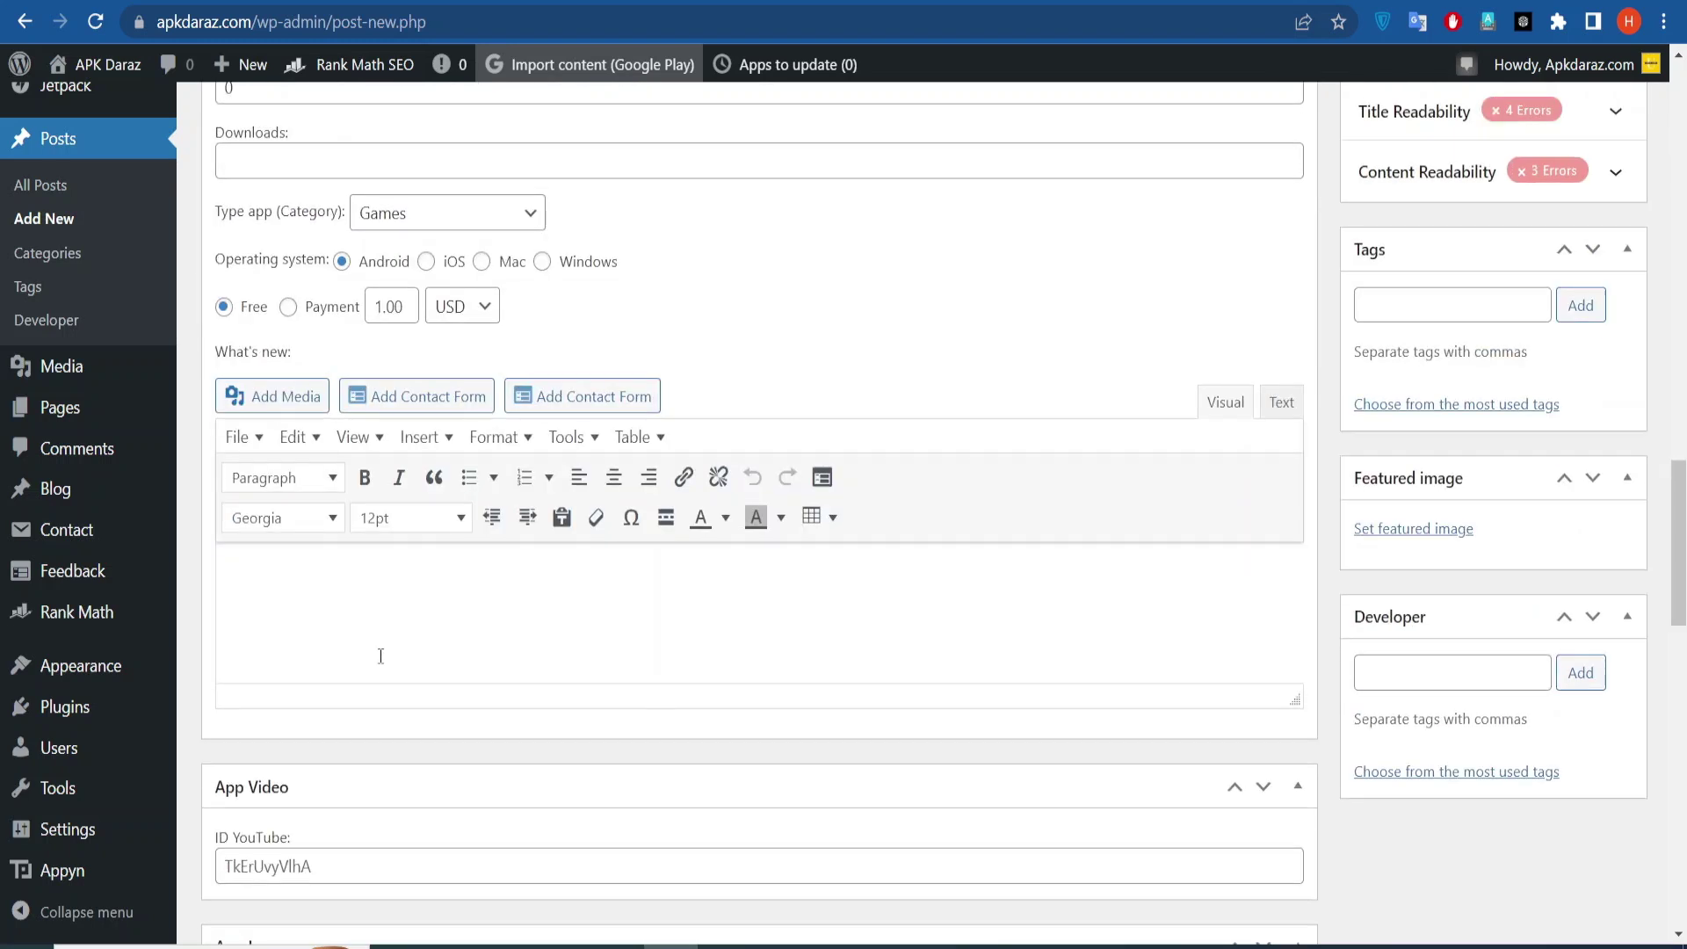
{"action": "scroll", "coordinate": [426, 603], "scroll_direction": "up", "scroll_amount": 15}
{"action": "scroll", "coordinate": [438, 633], "scroll_direction": "down", "scroll_amount": 9}
{"action": "scroll", "coordinate": [419, 655], "scroll_direction": "down", "scroll_amount": 20}
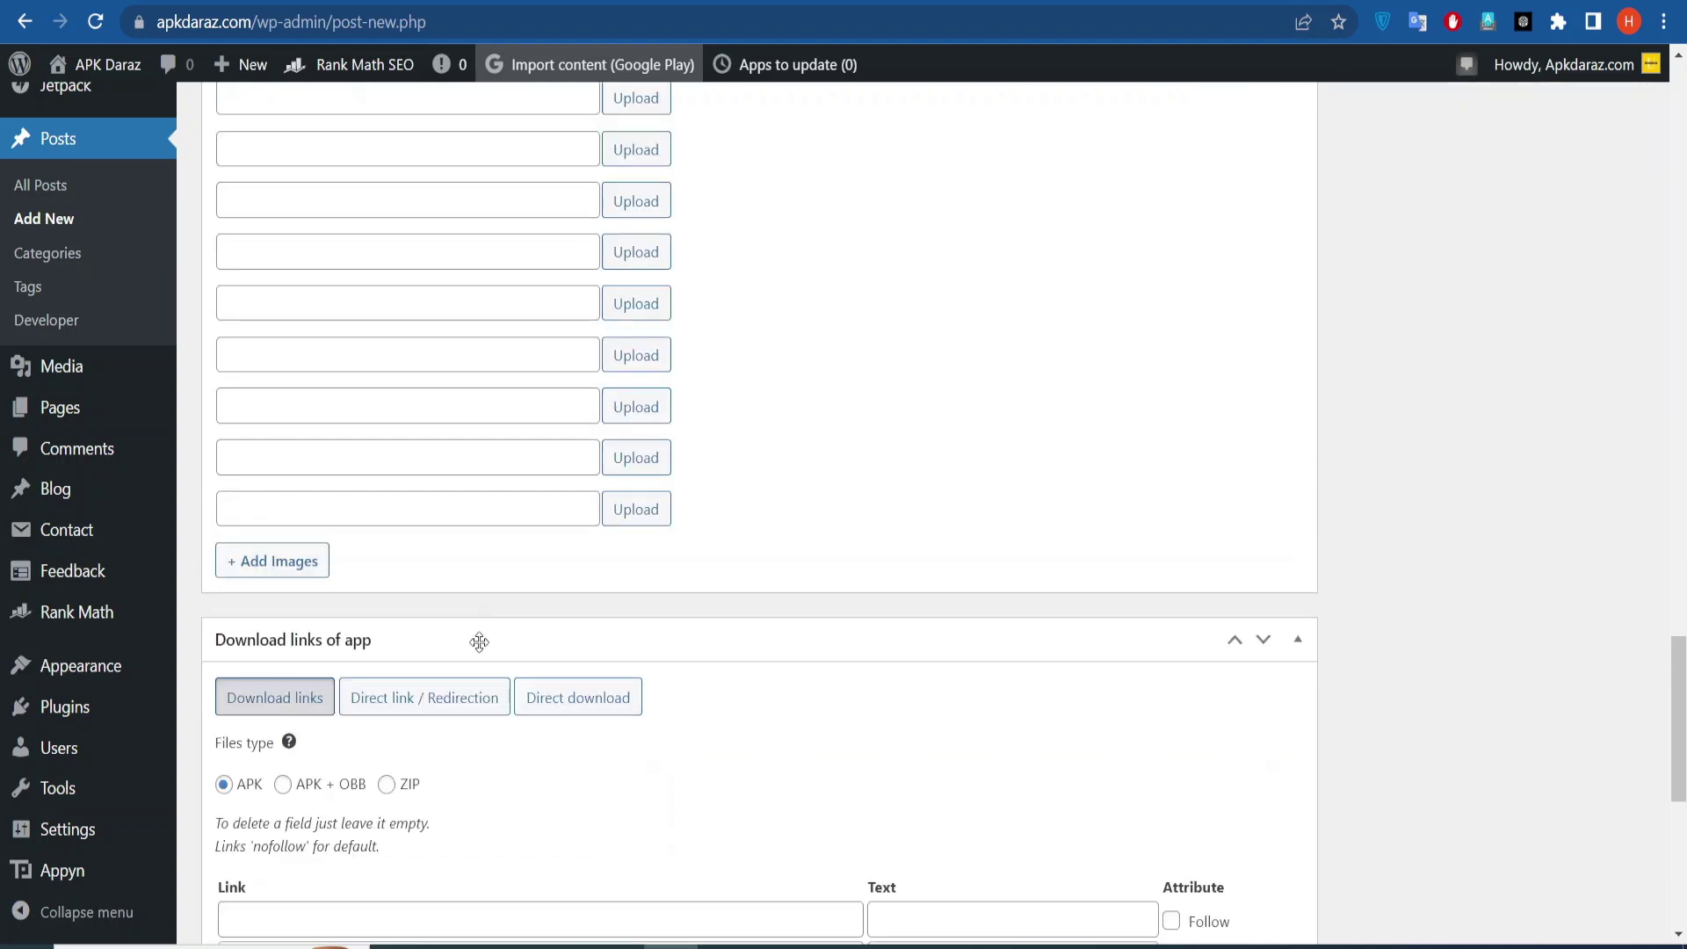
{"action": "scroll", "coordinate": [479, 643], "scroll_direction": "up", "scroll_amount": 20}
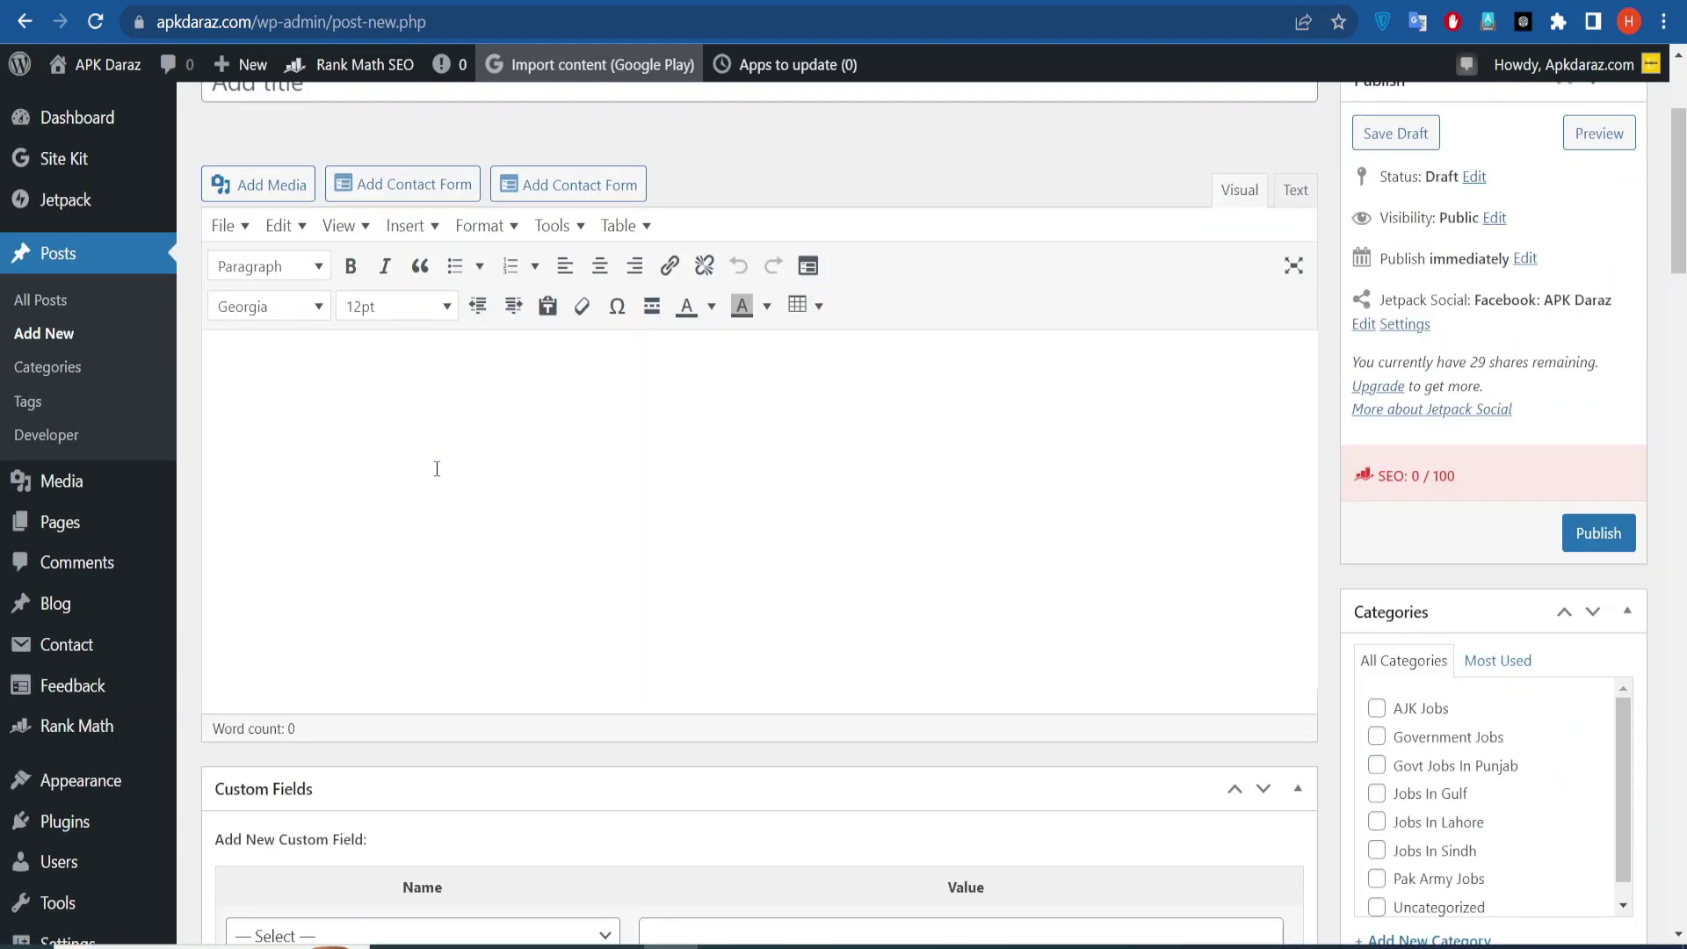
{"action": "key", "text": "ctrl+v"}
{"action": "scroll", "coordinate": [659, 630], "scroll_direction": "up", "scroll_amount": 10}
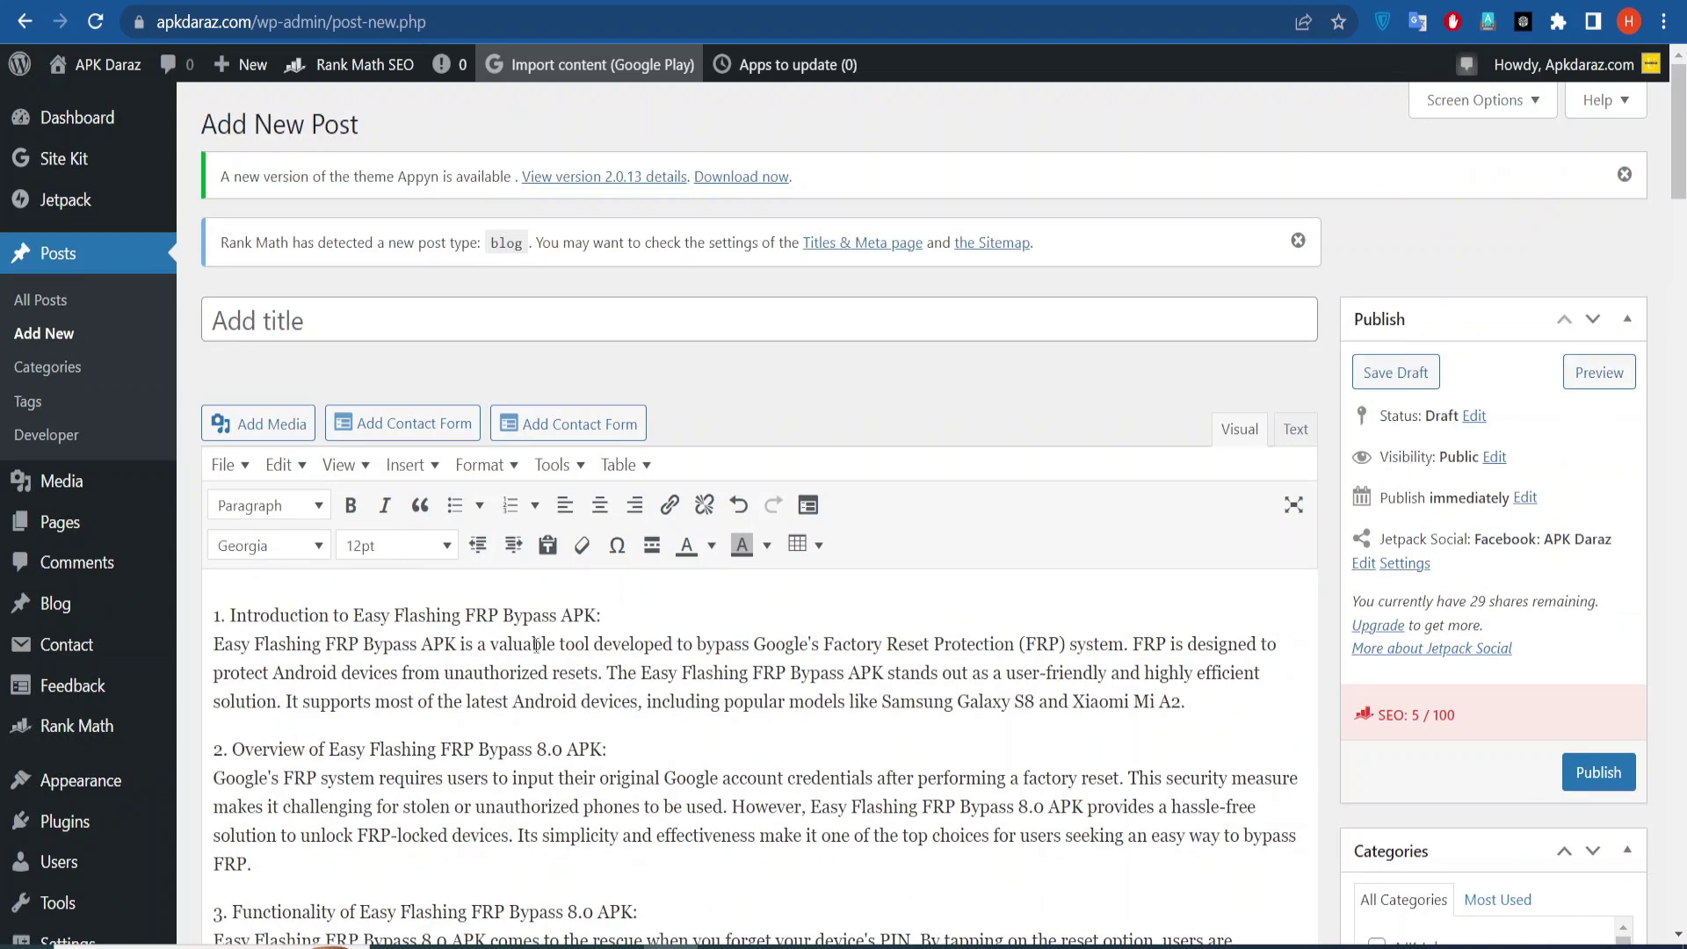
- Select the full title on the apkkingo app page for copying
{"action": "left_click", "coordinate": [352, 325]}
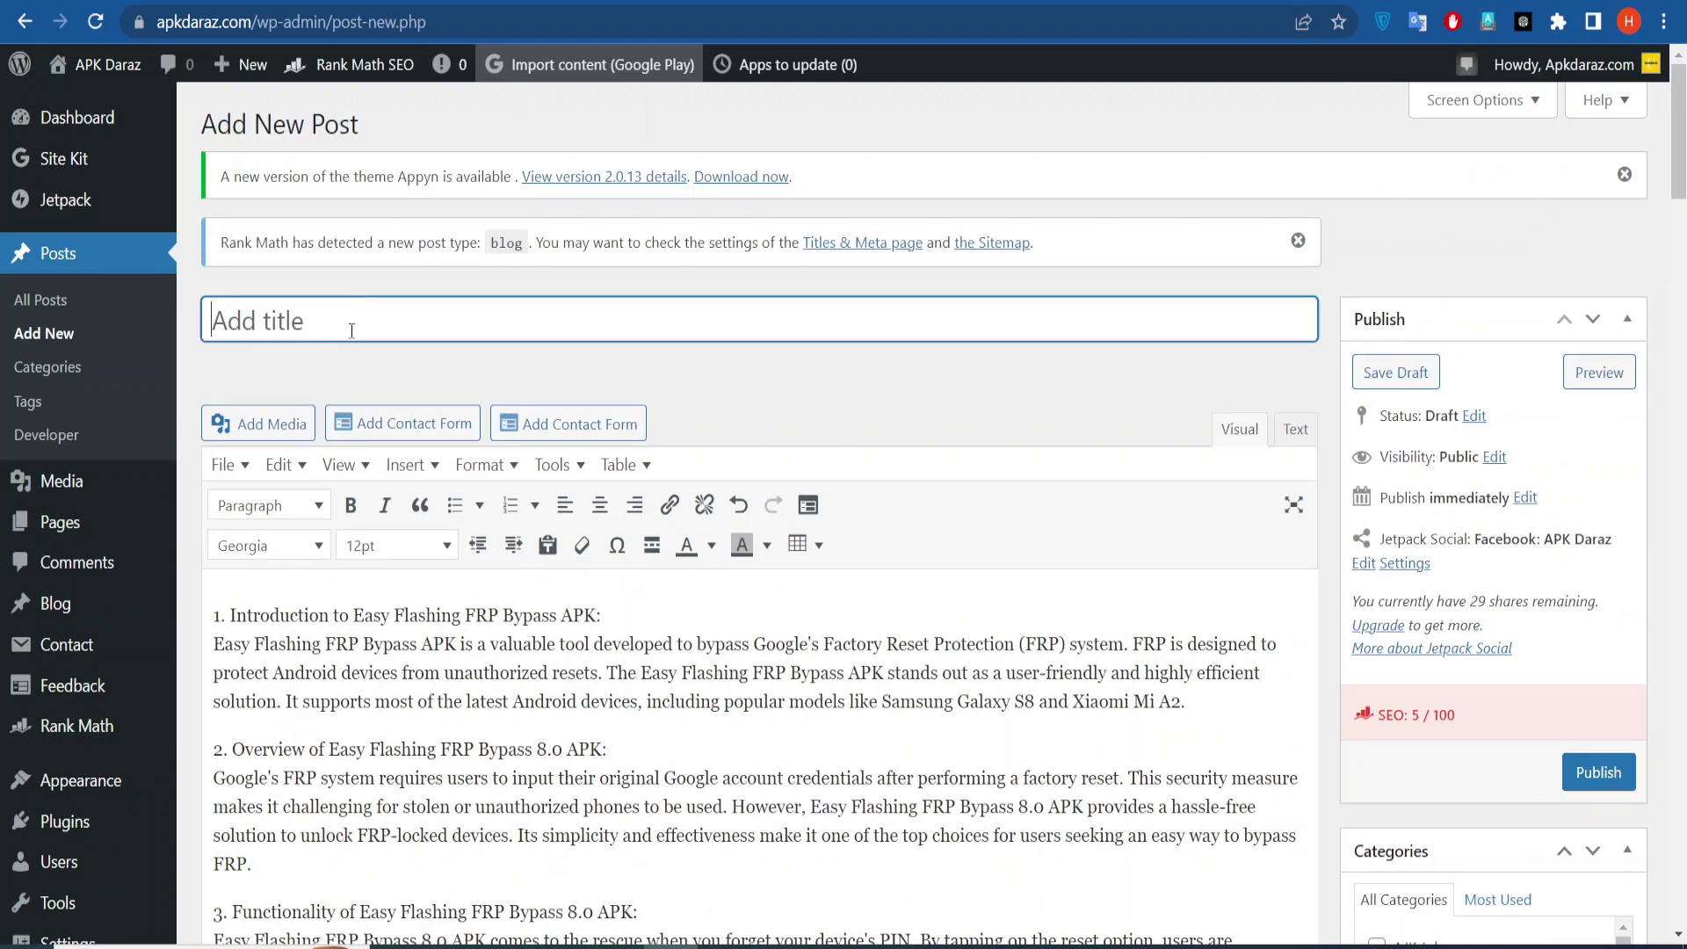
{"action": "key", "text": "alt+Tab"}
{"action": "scroll", "coordinate": [625, 595], "scroll_direction": "up", "scroll_amount": 20}
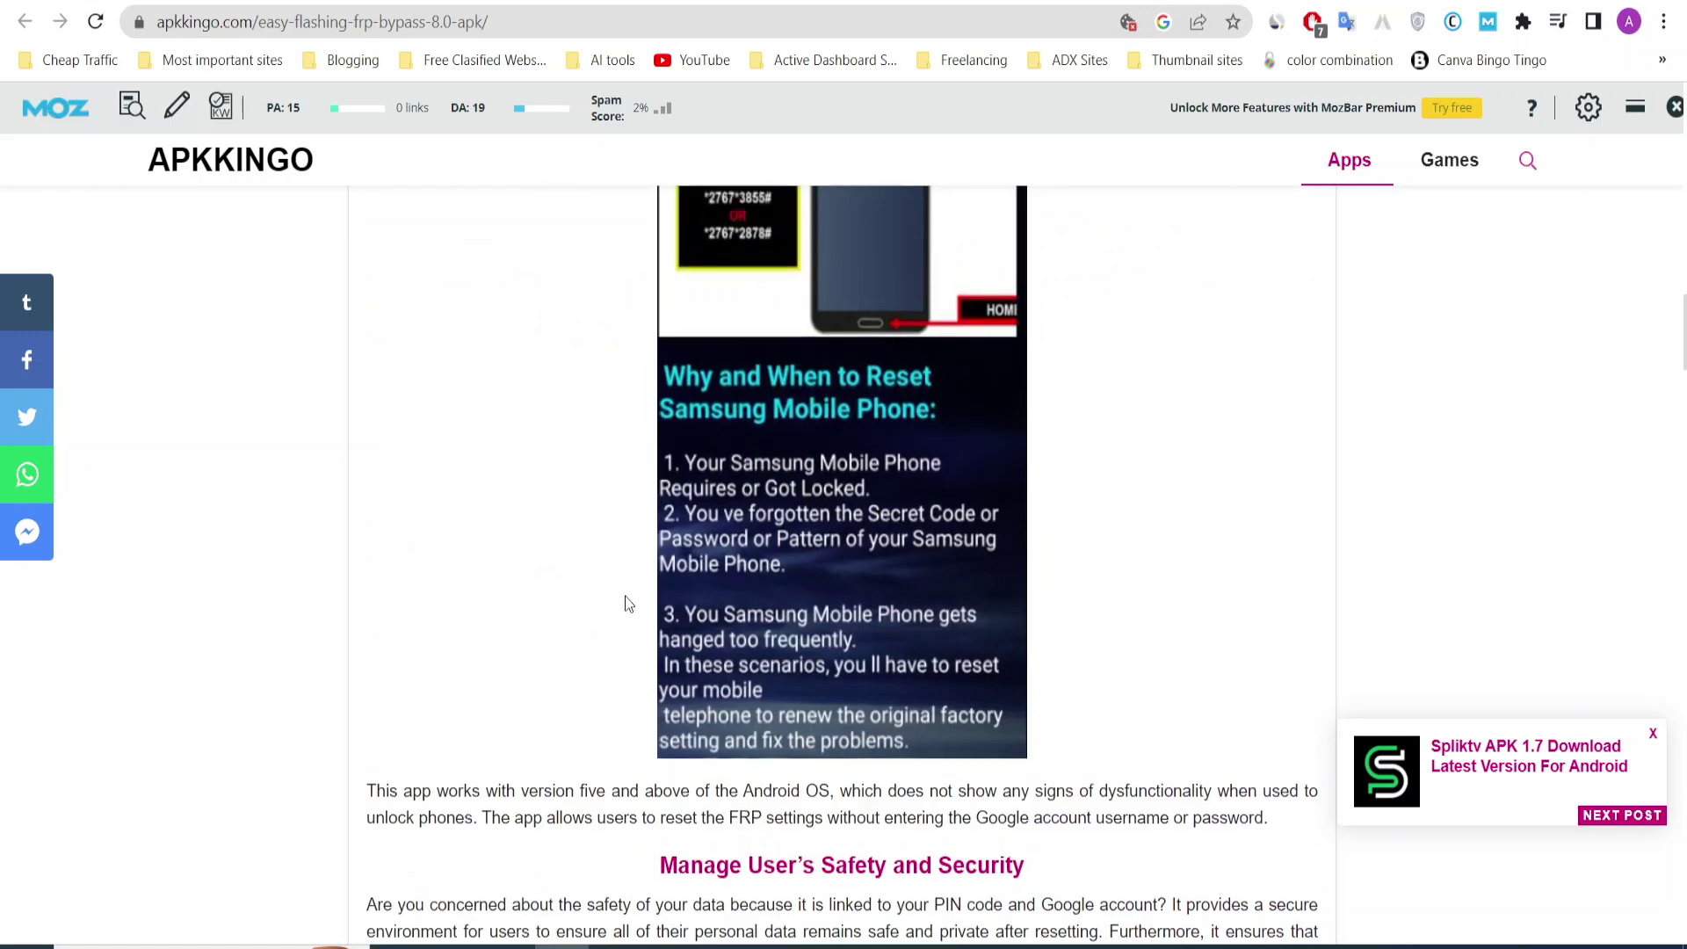
{"action": "scroll", "coordinate": [625, 602], "scroll_direction": "up", "scroll_amount": 8}
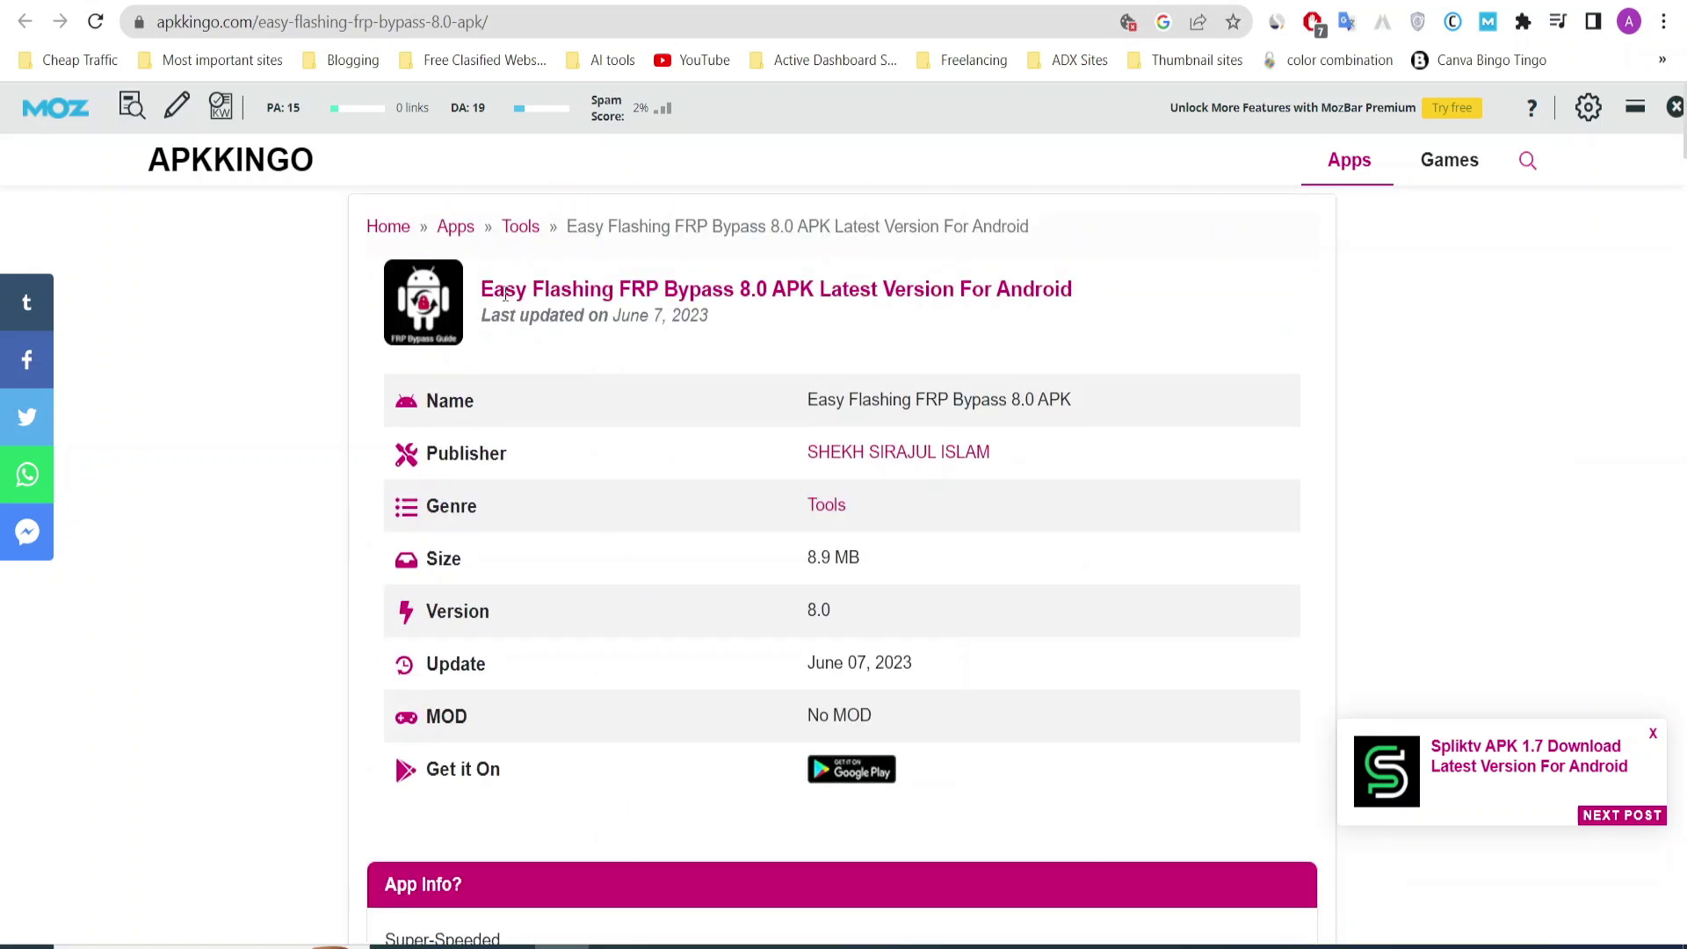
{"action": "left_click_drag", "start_coordinate": [483, 288], "coordinate": [1076, 291]}
{"action": "right_click", "coordinate": [1073, 293]}
- Set the post title to 'Easy Flashing FRP Bypass 8.0 APK Latest Version For Android'
{"action": "left_click", "coordinate": [1103, 304]}
{"action": "key", "text": "alt+Tab"}
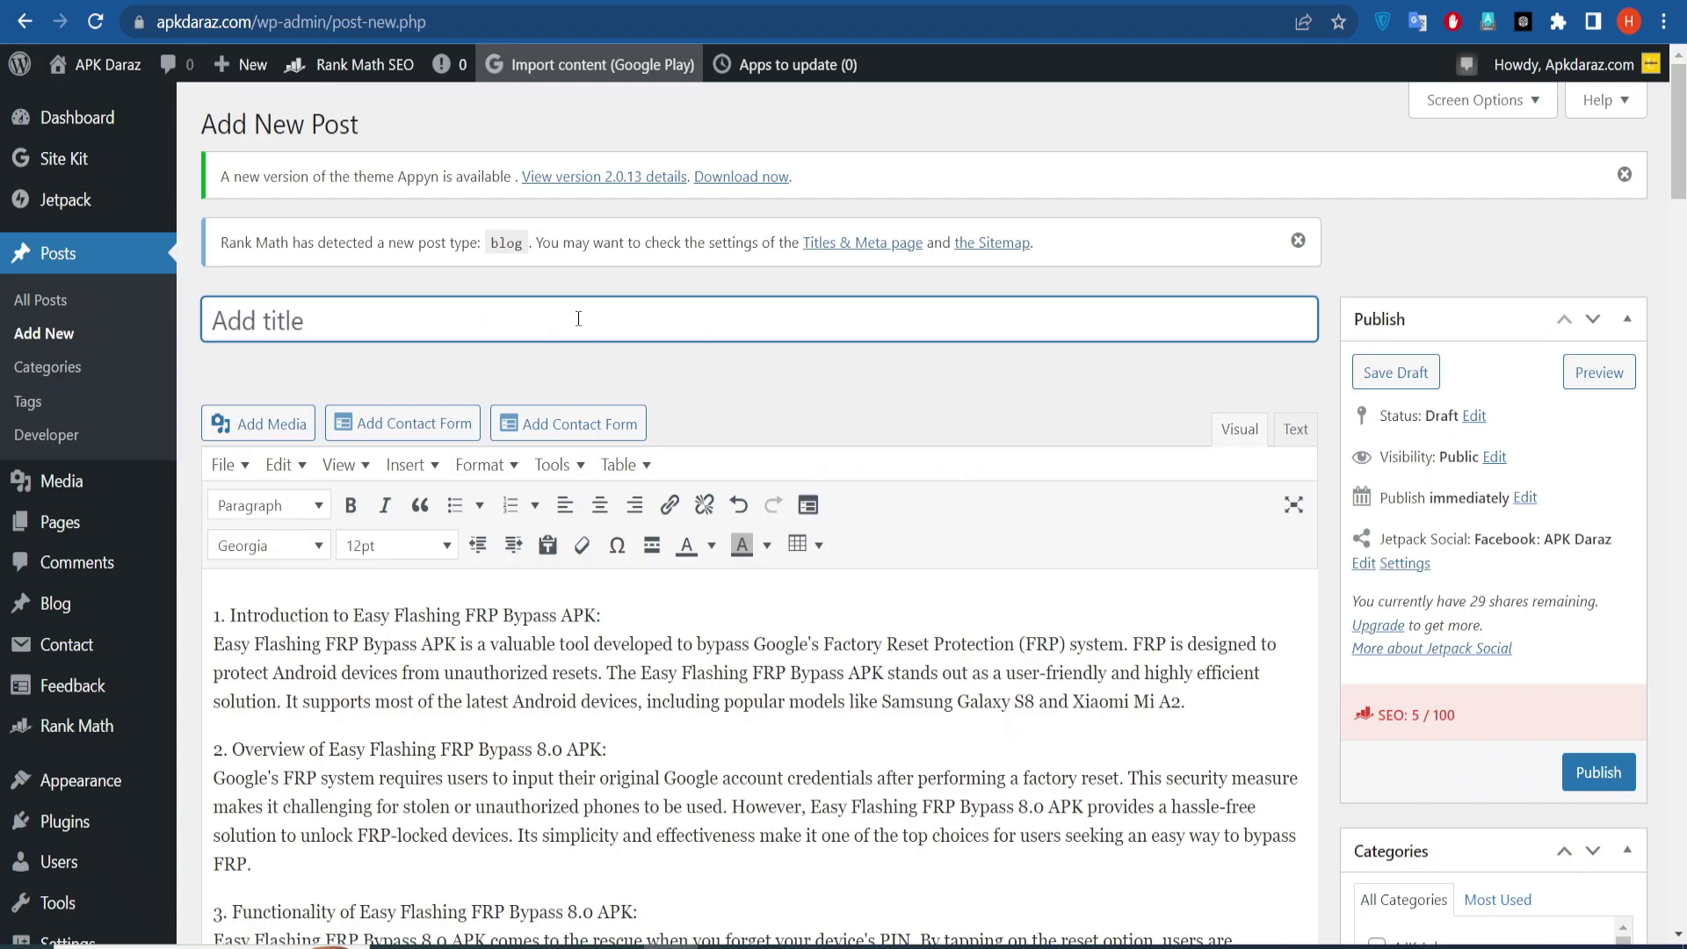
{"action": "key", "text": "ctrl+v"}
- Paste the article's intro paragraph into the App Information Description field
{"action": "scroll", "coordinate": [665, 730], "scroll_direction": "down", "scroll_amount": 15}
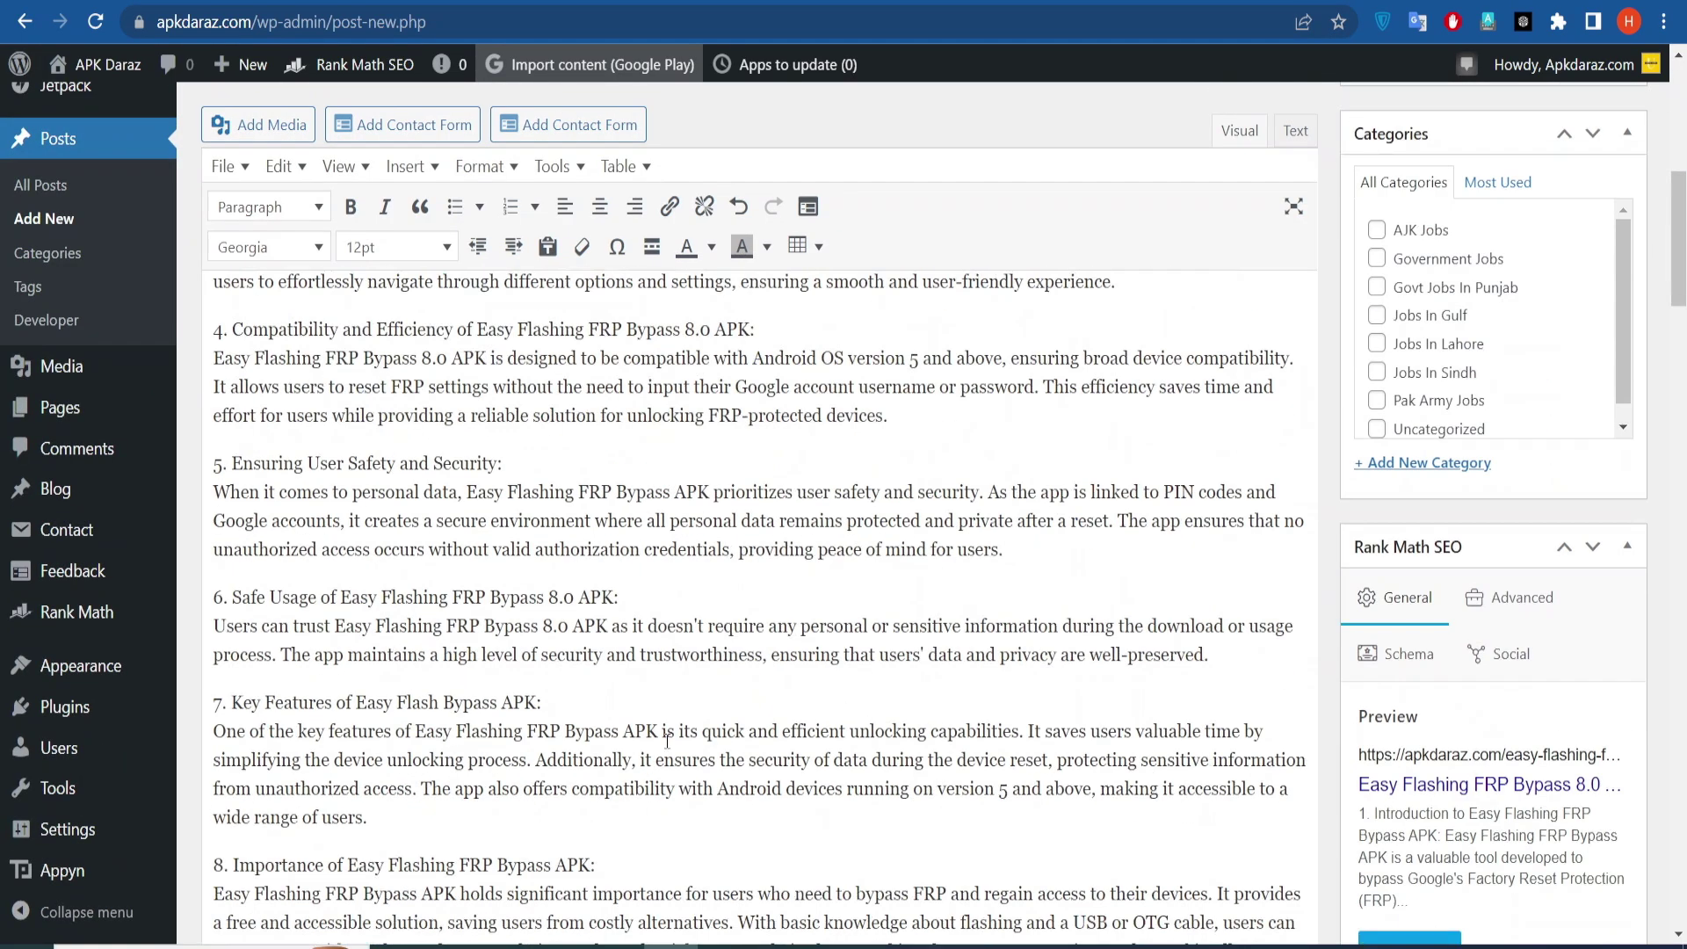
{"action": "scroll", "coordinate": [994, 743], "scroll_direction": "up", "scroll_amount": 6}
{"action": "scroll", "coordinate": [964, 552], "scroll_direction": "down", "scroll_amount": 7}
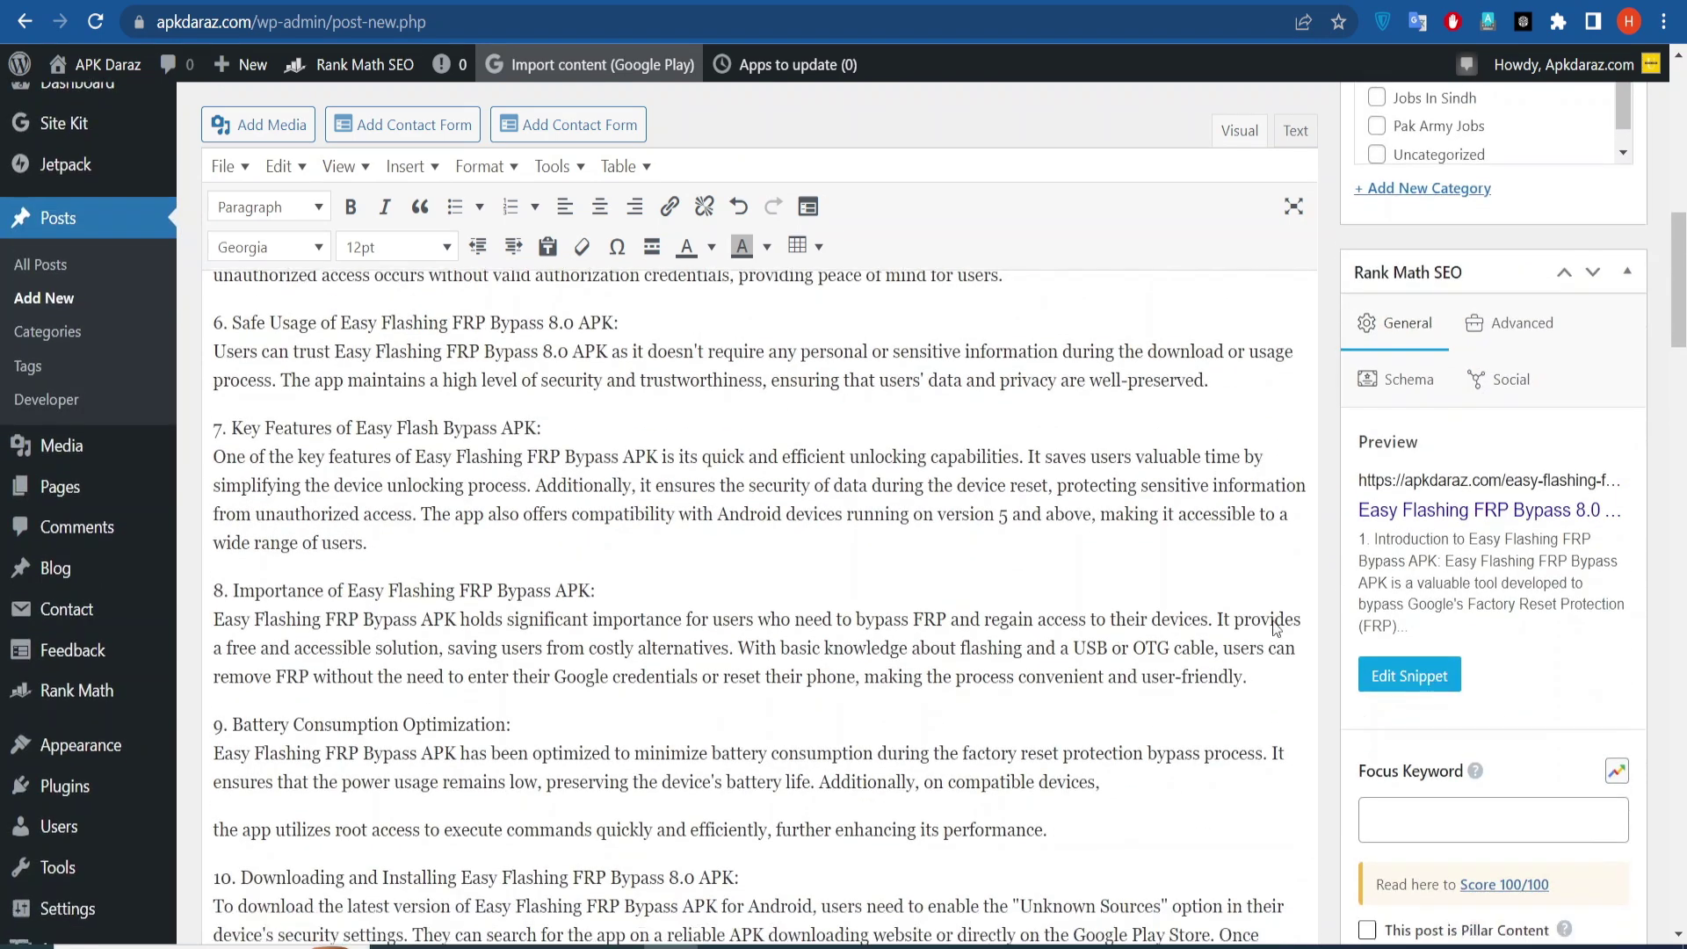
{"action": "scroll", "coordinate": [964, 553], "scroll_direction": "down", "scroll_amount": 7}
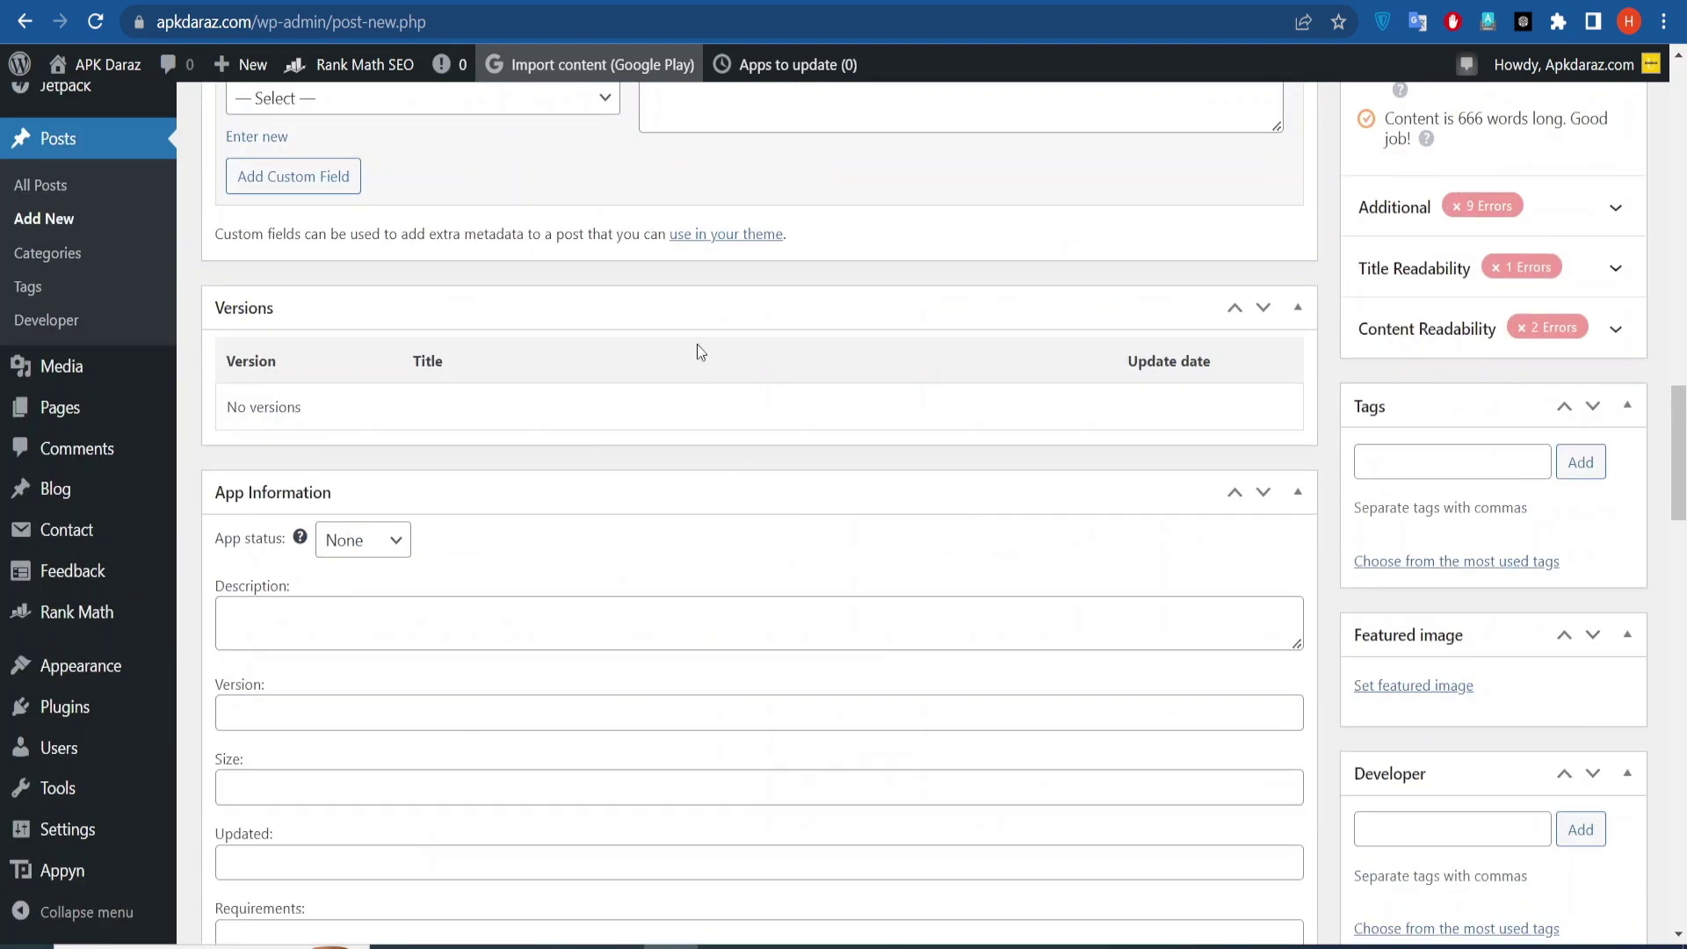
{"action": "scroll", "coordinate": [399, 468], "scroll_direction": "down", "scroll_amount": 4}
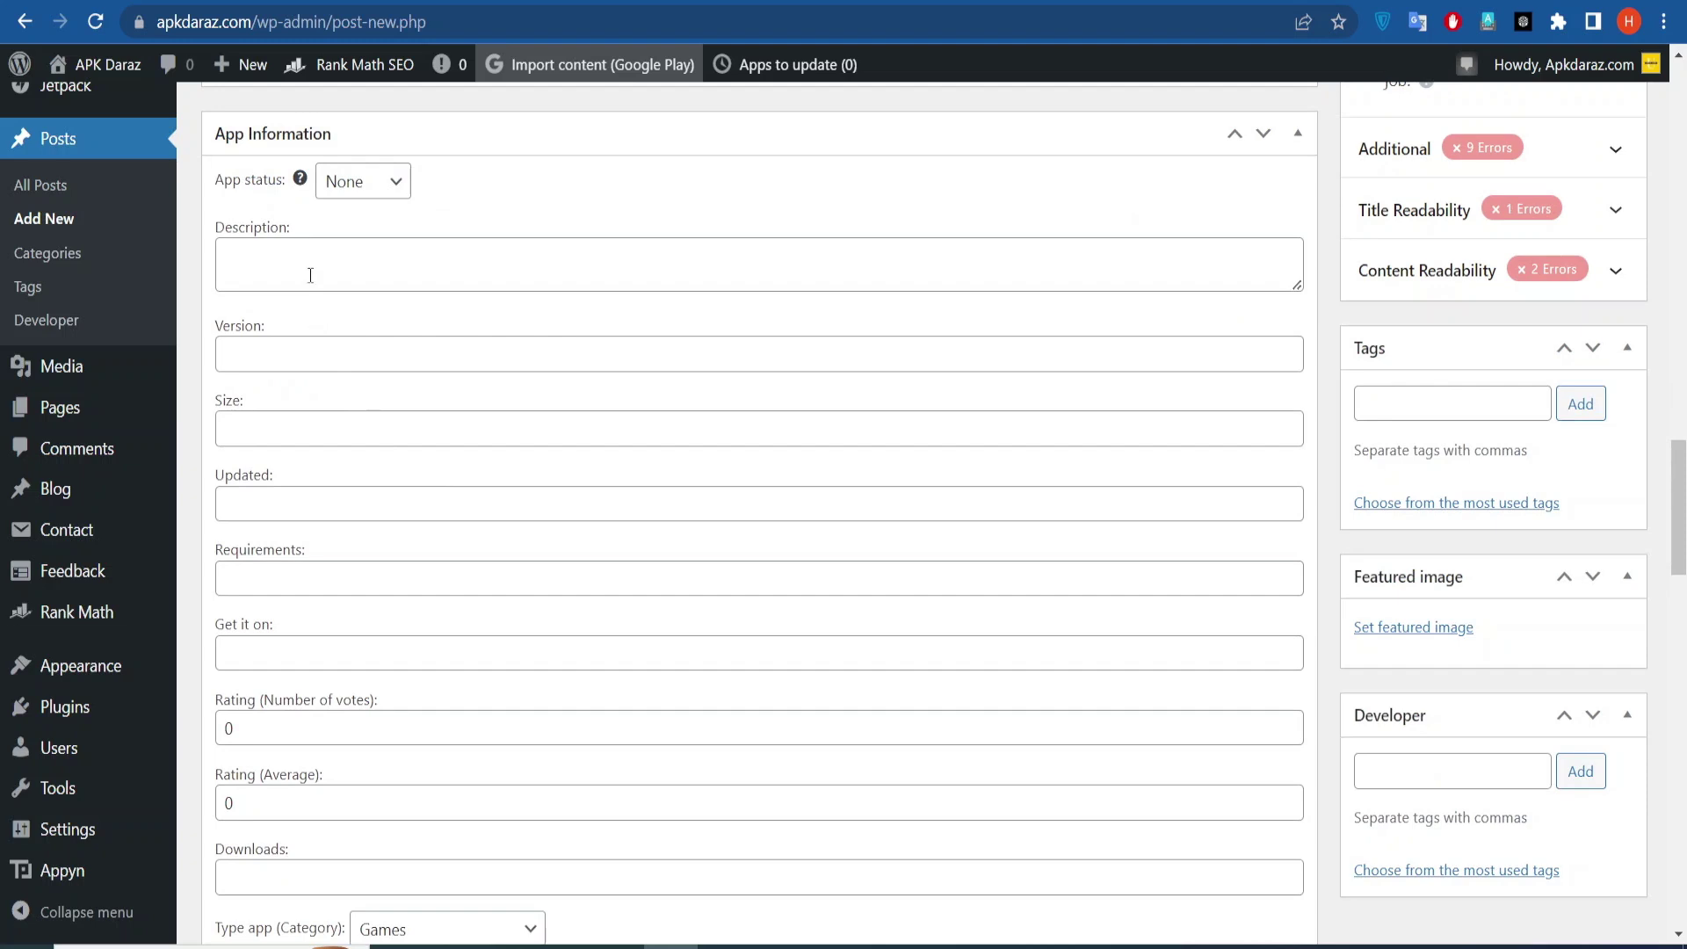
{"action": "left_click", "coordinate": [310, 248]}
{"action": "scroll", "coordinate": [619, 531], "scroll_direction": "up", "scroll_amount": 13}
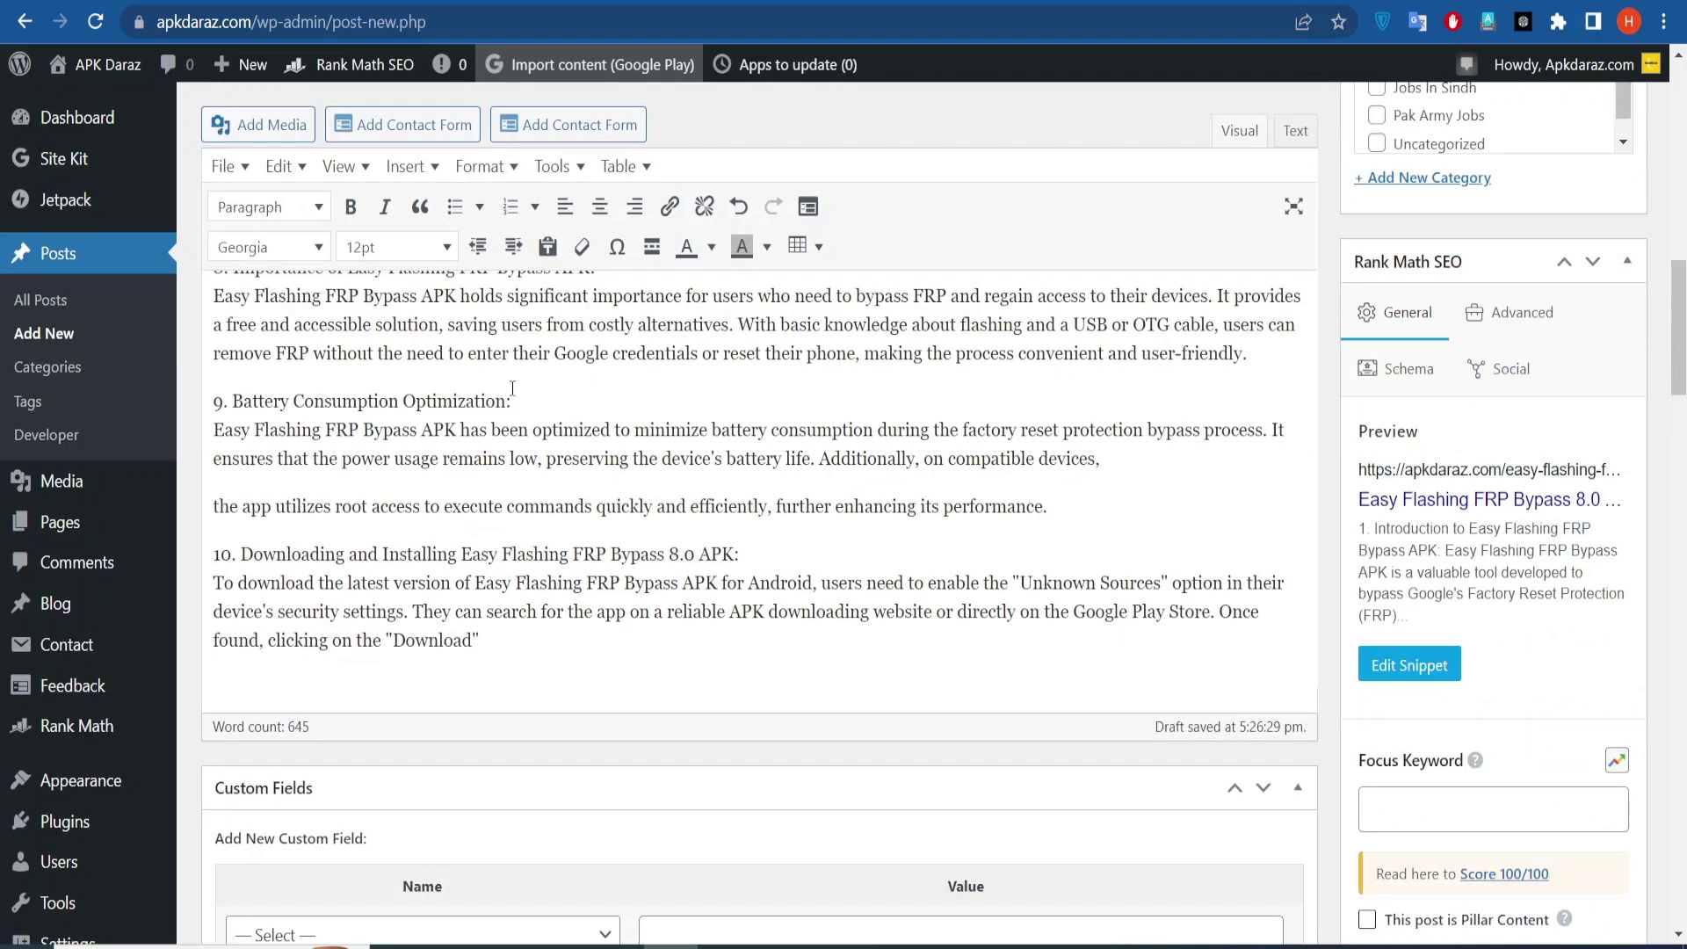
{"action": "scroll", "coordinate": [498, 489], "scroll_direction": "up", "scroll_amount": 20}
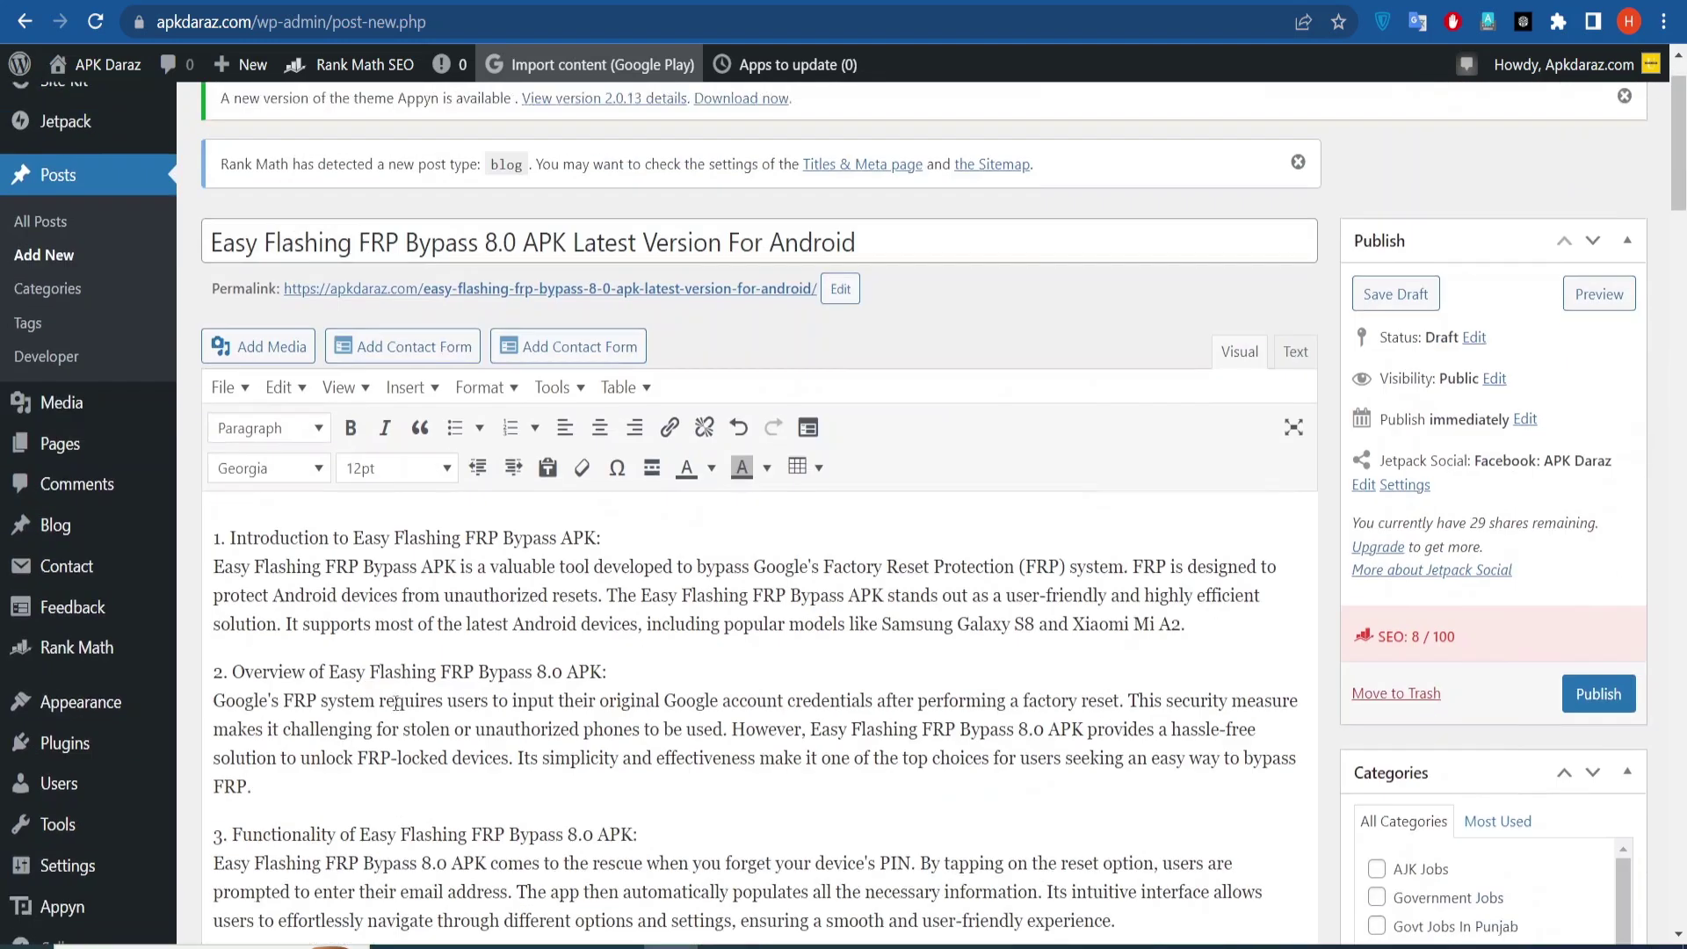
{"action": "key", "text": "ctrl+v"}
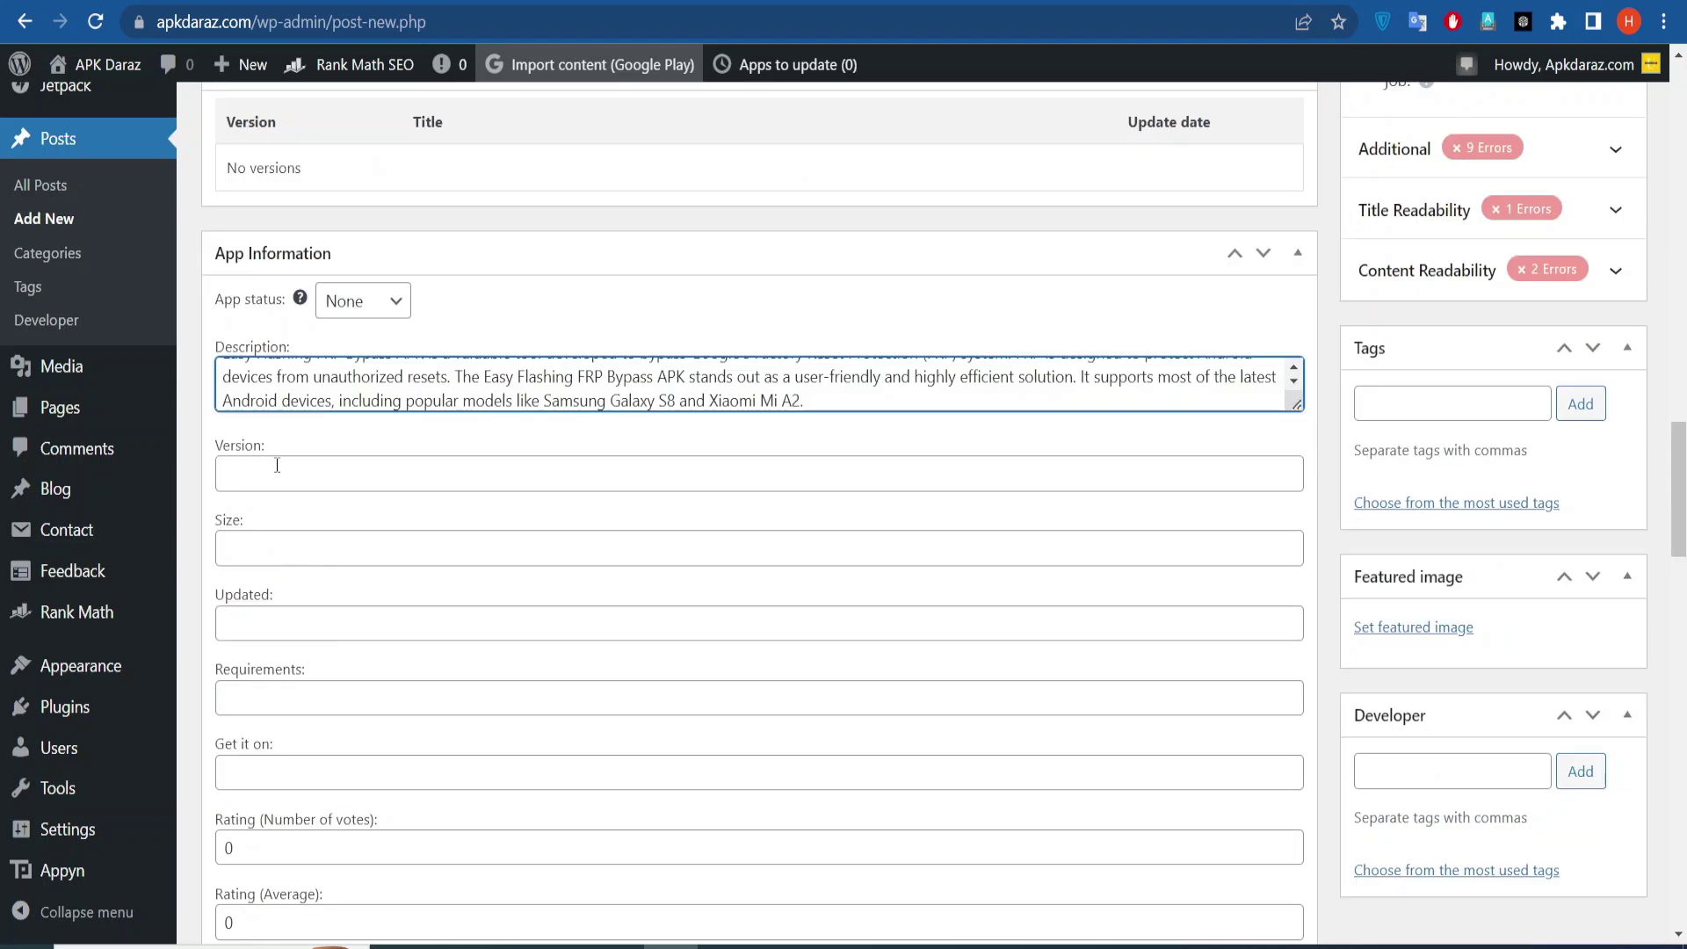
{"action": "left_click", "coordinate": [277, 465]}
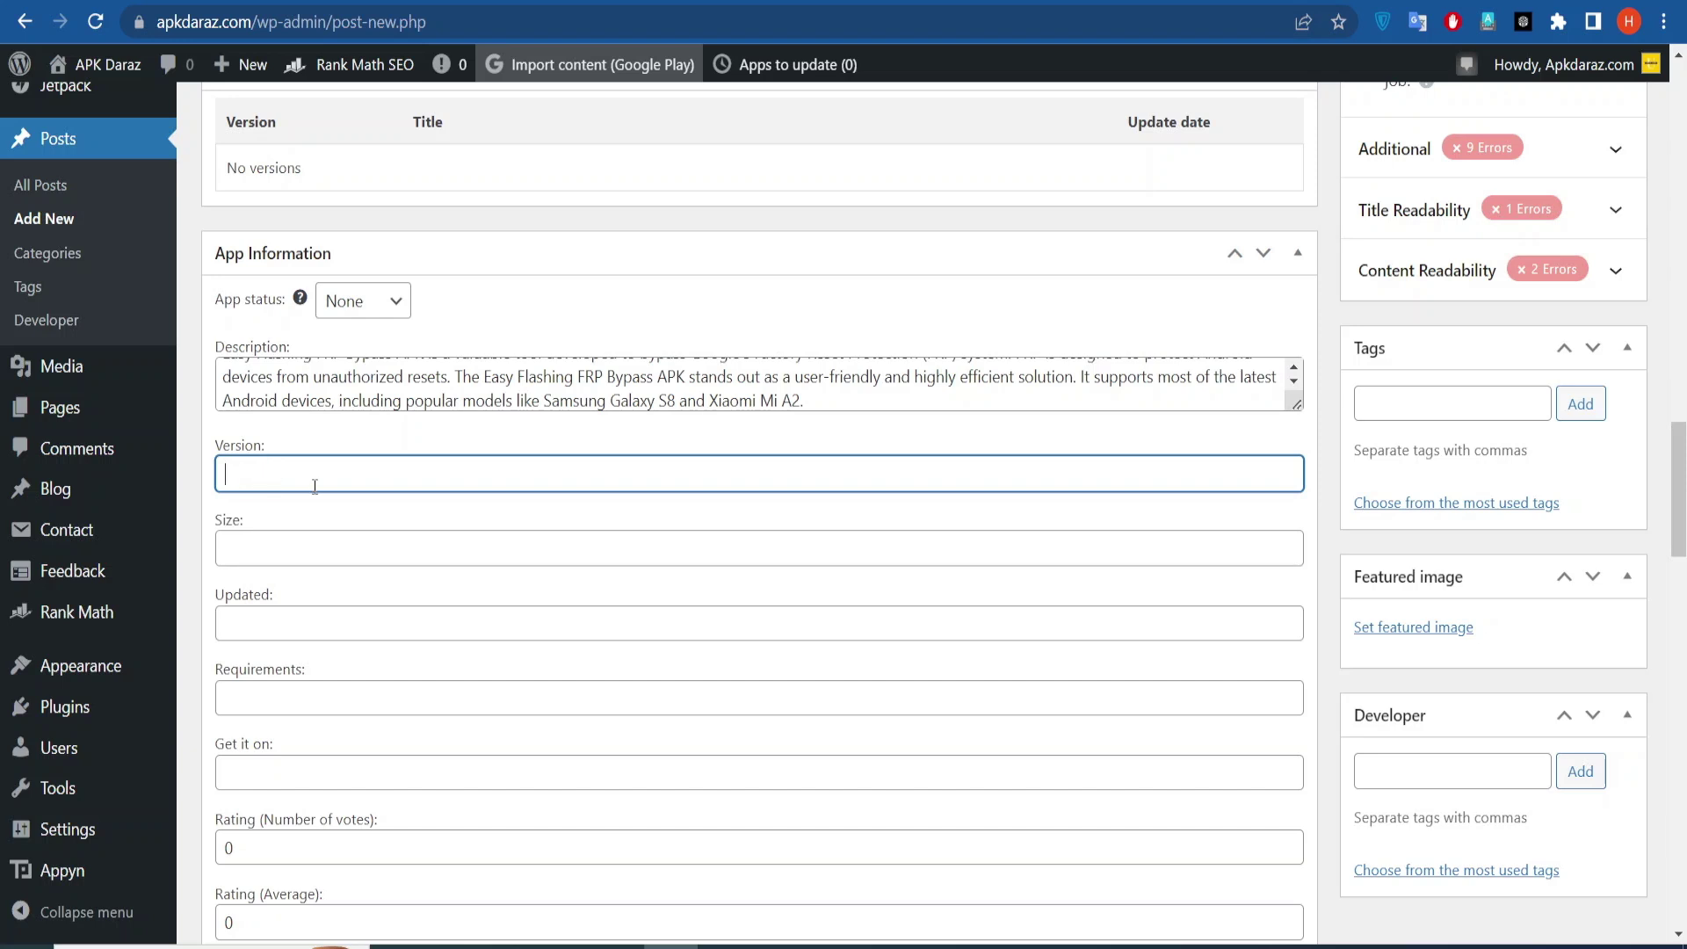
- Enter version 8.0, size 45 and download count 45645654 in the App Information fields
{"action": "type", "text": "8.0"}
{"action": "left_click", "coordinate": [254, 546]}
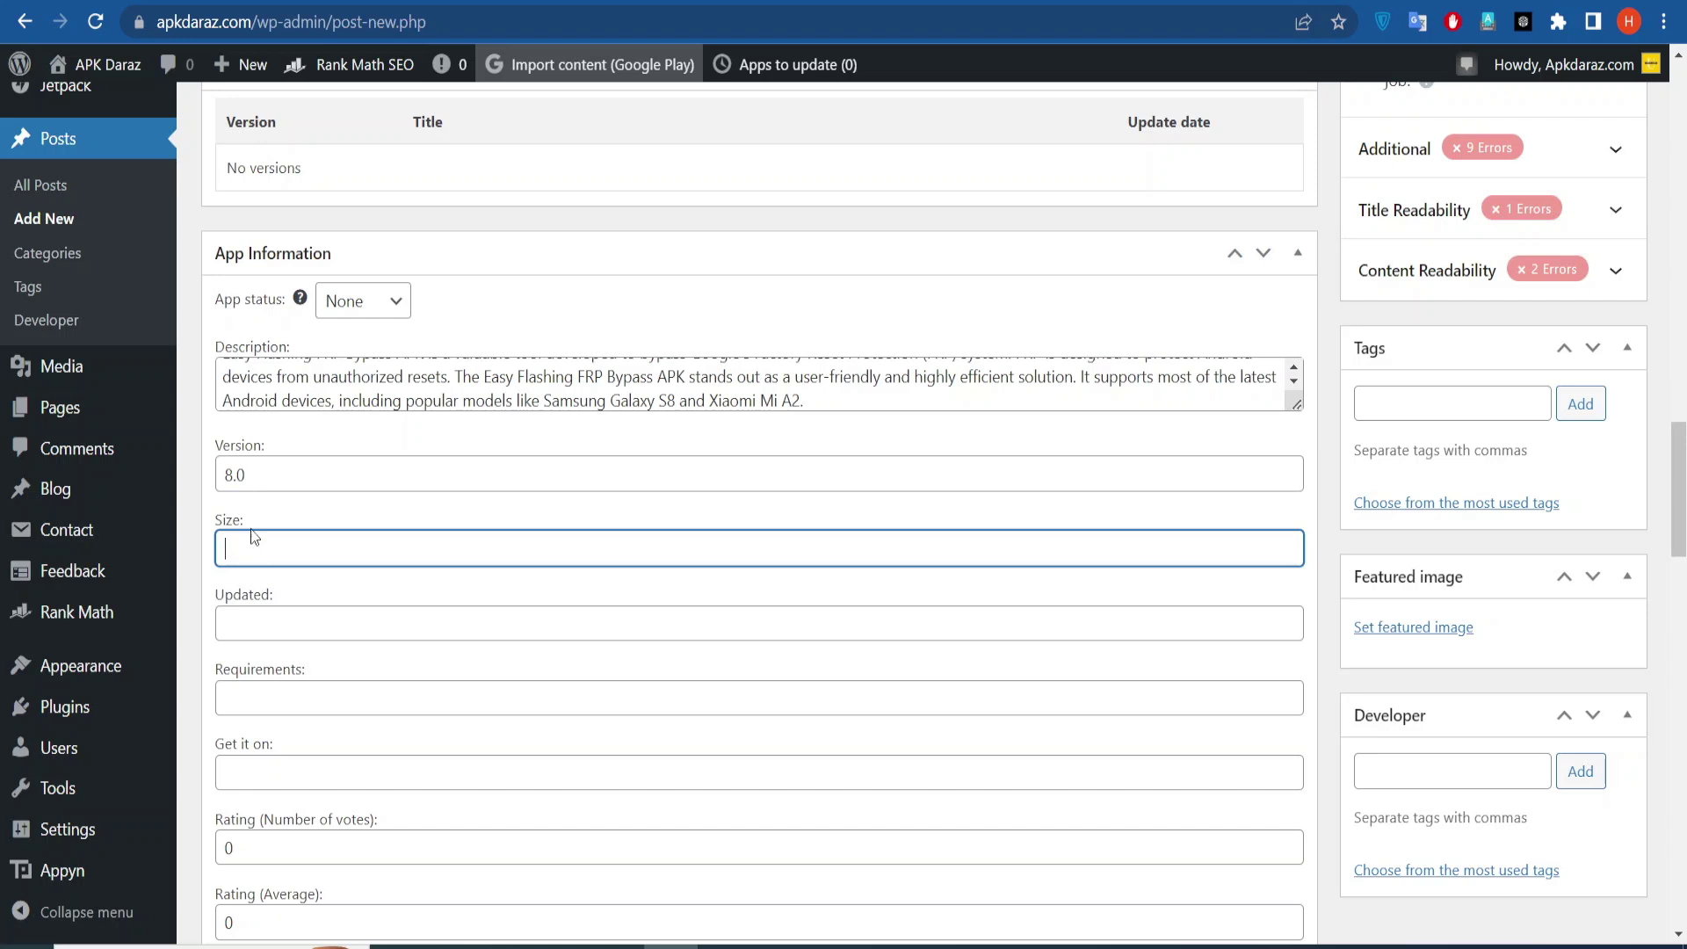
{"action": "type", "text": "45"}
{"action": "scroll", "coordinate": [306, 559], "scroll_direction": "down", "scroll_amount": 1}
{"action": "left_click", "coordinate": [288, 578]}
{"action": "scroll", "coordinate": [289, 579], "scroll_direction": "down", "scroll_amount": 1}
{"action": "left_click", "coordinate": [288, 522]}
{"action": "scroll", "coordinate": [288, 522], "scroll_direction": "down", "scroll_amount": 2}
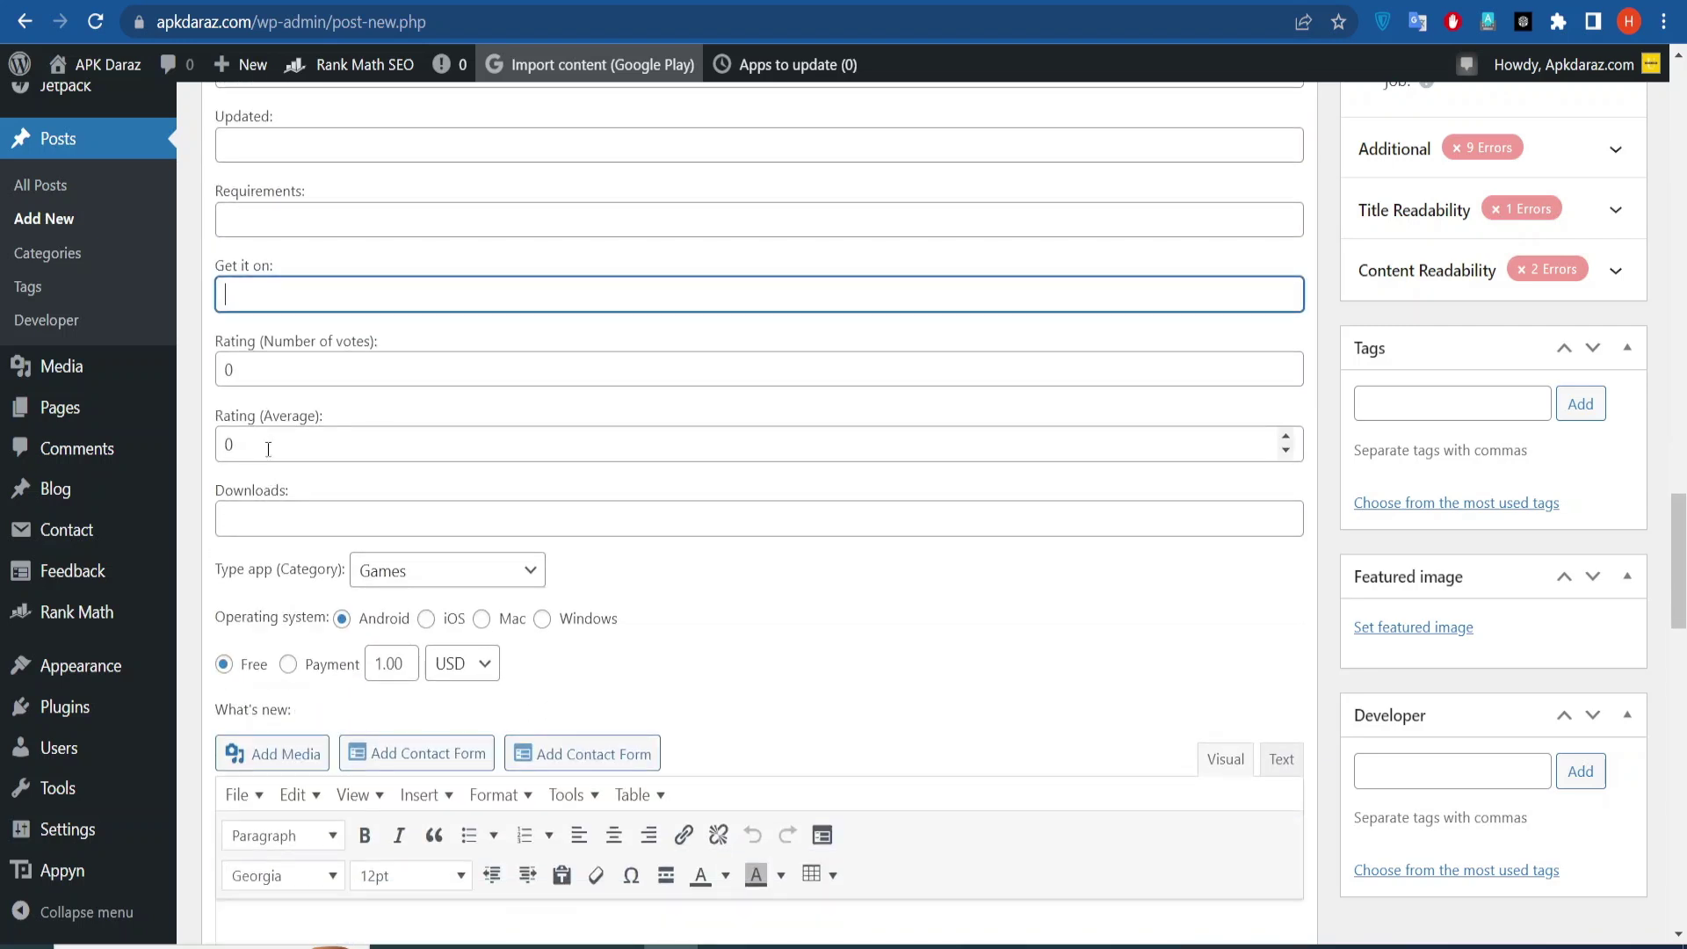
{"action": "left_click", "coordinate": [258, 527]}
{"action": "type", "text": "45645654"}
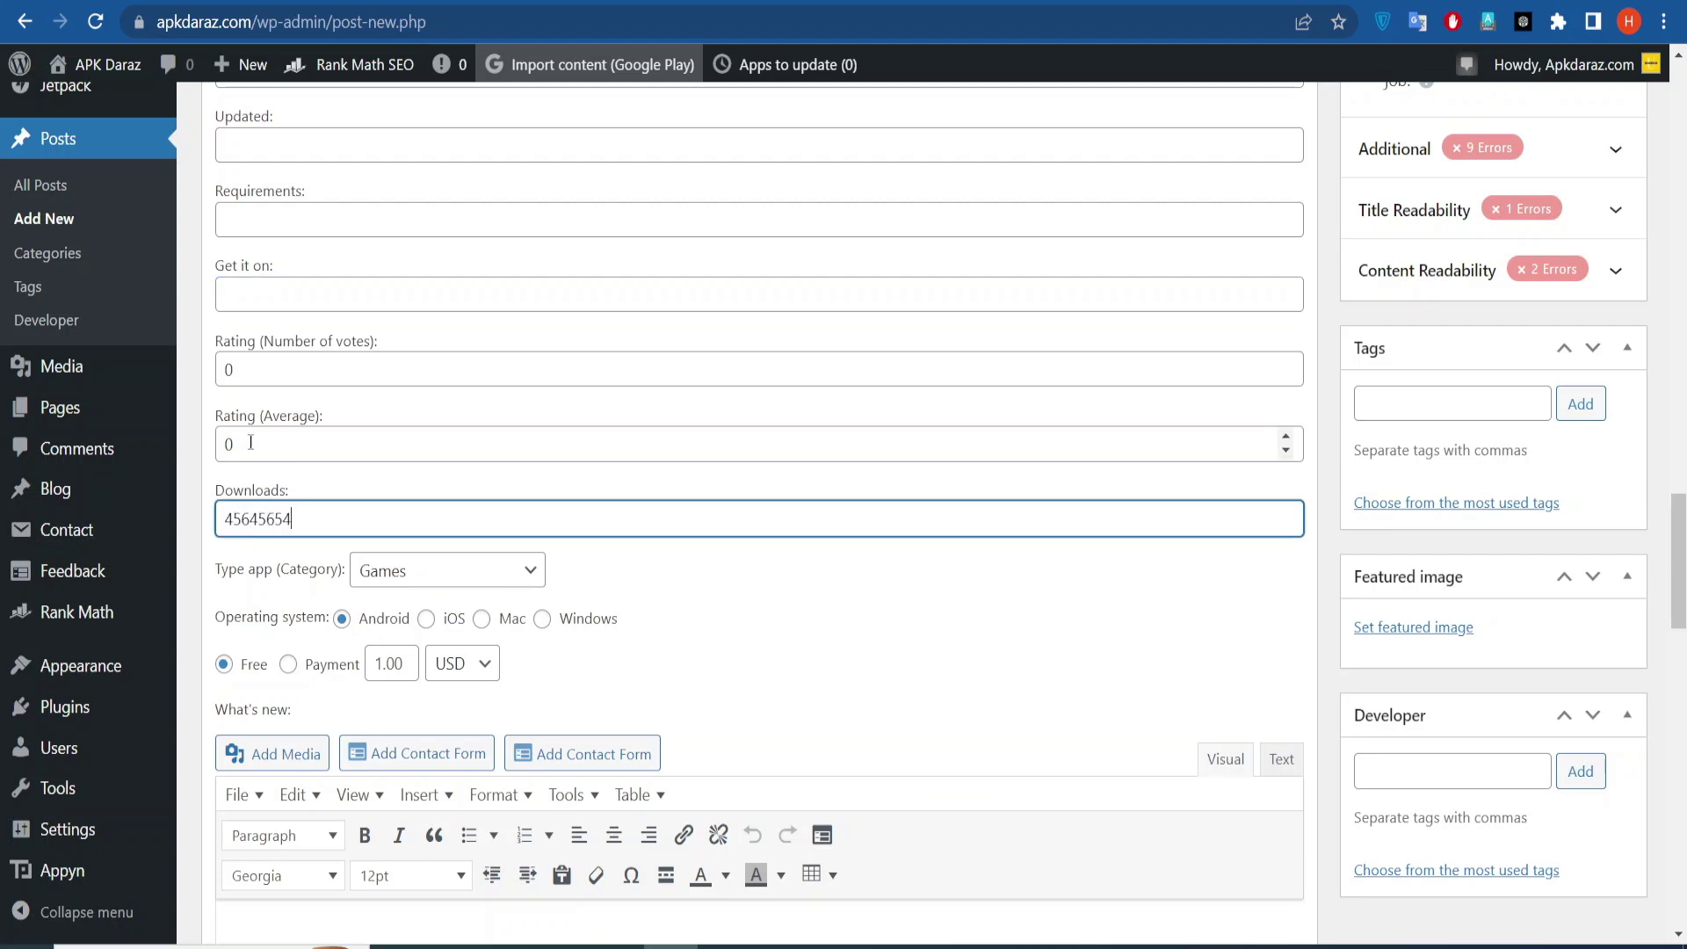
- Set the average rating to 4.5 from 523453 votes
{"action": "left_click", "coordinate": [259, 449]}
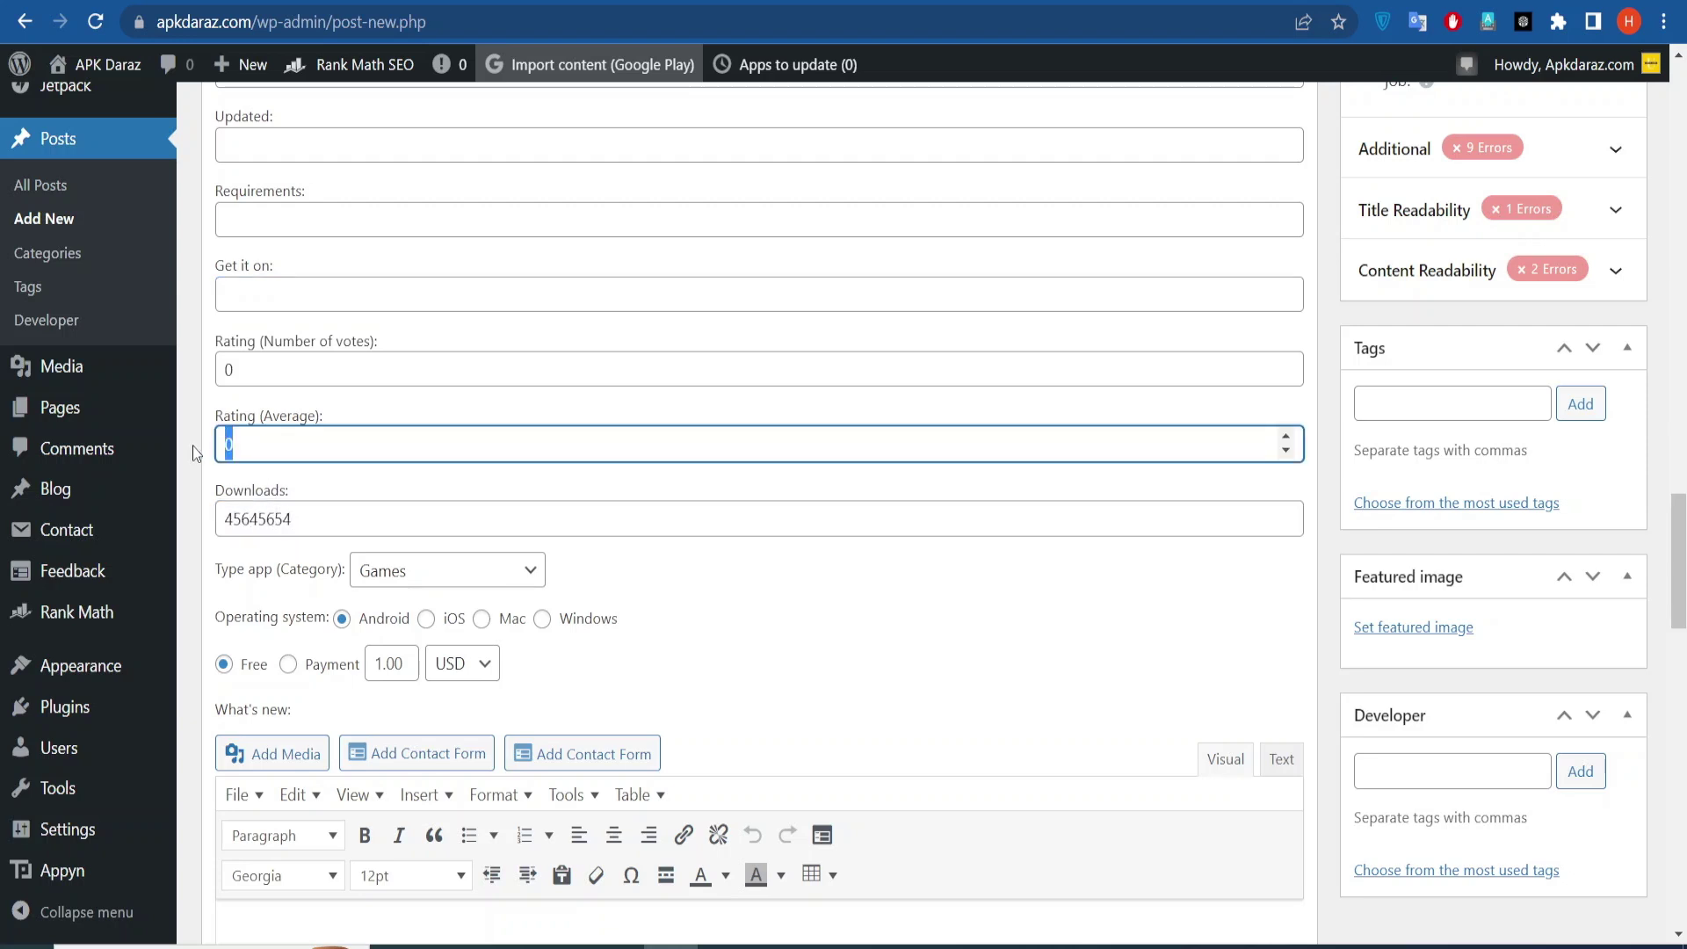
{"action": "type", "text": "4.5"}
{"action": "left_click", "coordinate": [264, 370]}
{"action": "mouse_move", "coordinate": [145, 369]}
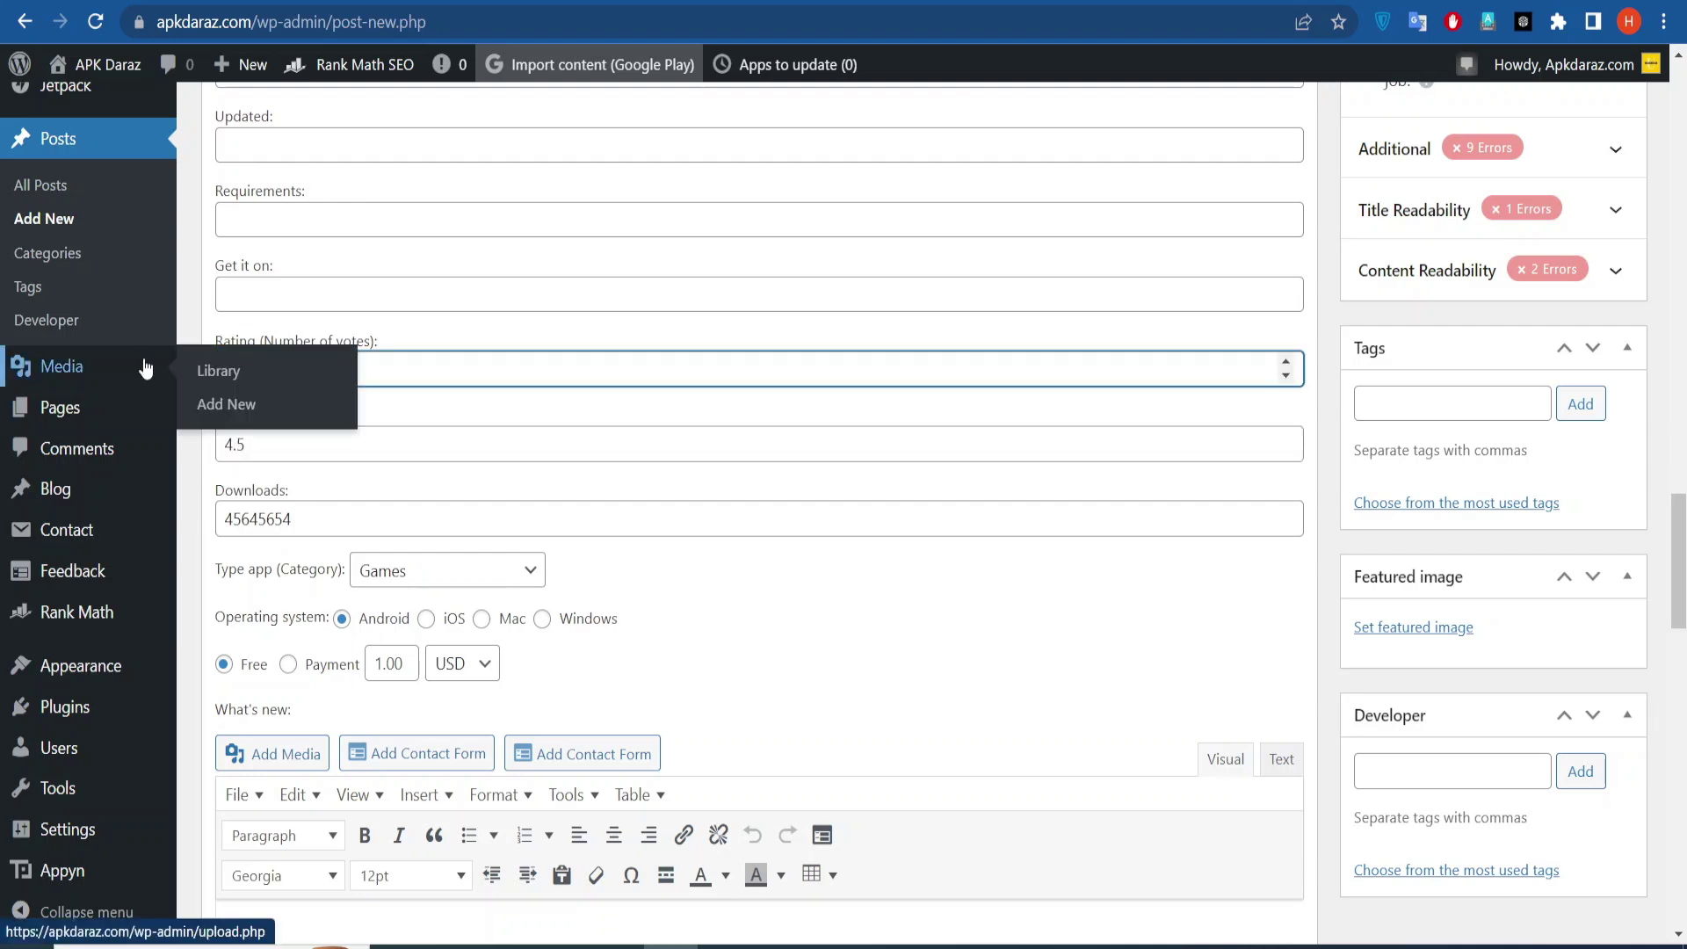
{"action": "type", "text": "523453"}
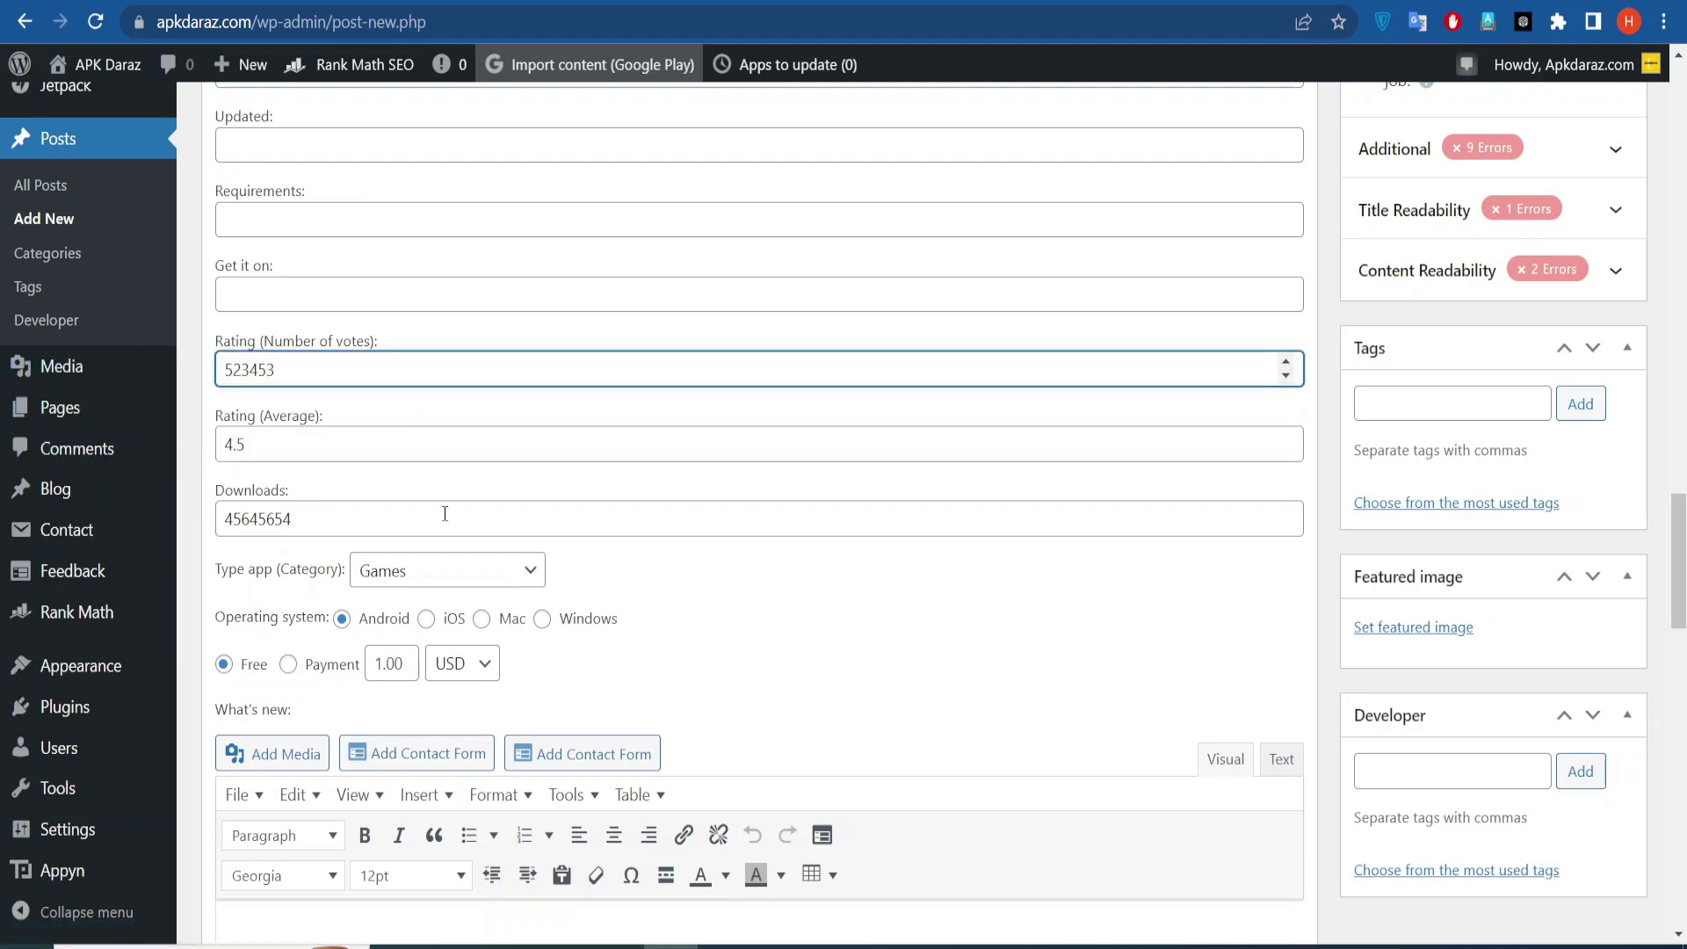
- Choose Educational games as the app category
{"action": "scroll", "coordinate": [445, 514], "scroll_direction": "down", "scroll_amount": 1}
{"action": "left_click", "coordinate": [426, 458]}
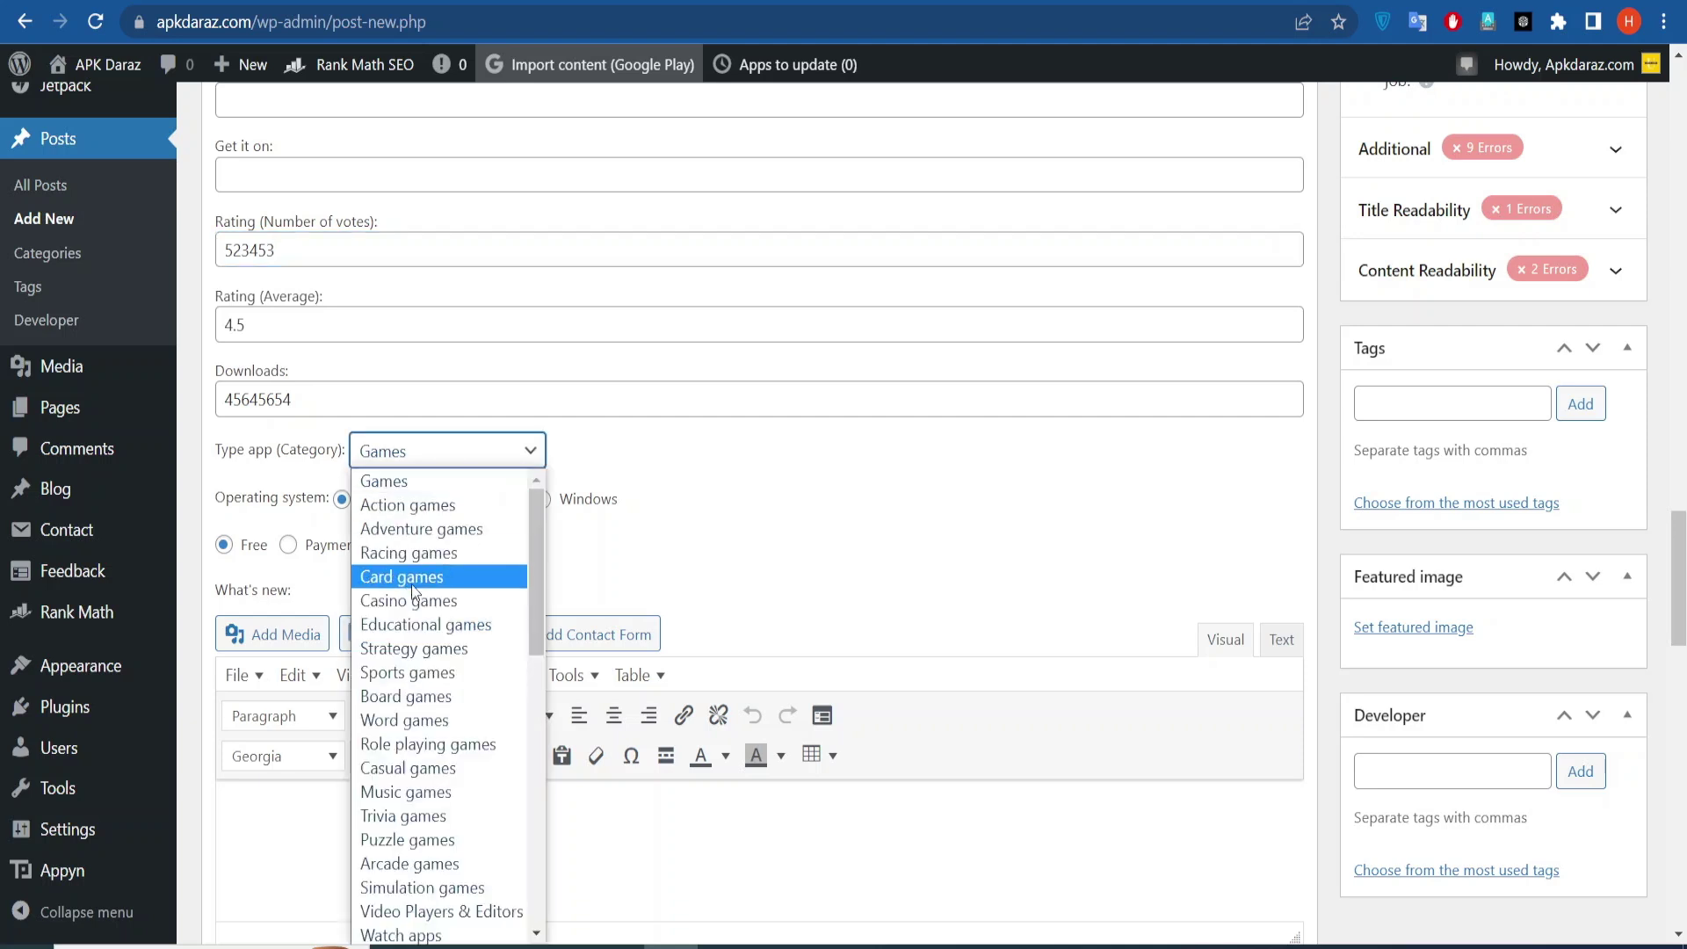
{"action": "left_click", "coordinate": [460, 625]}
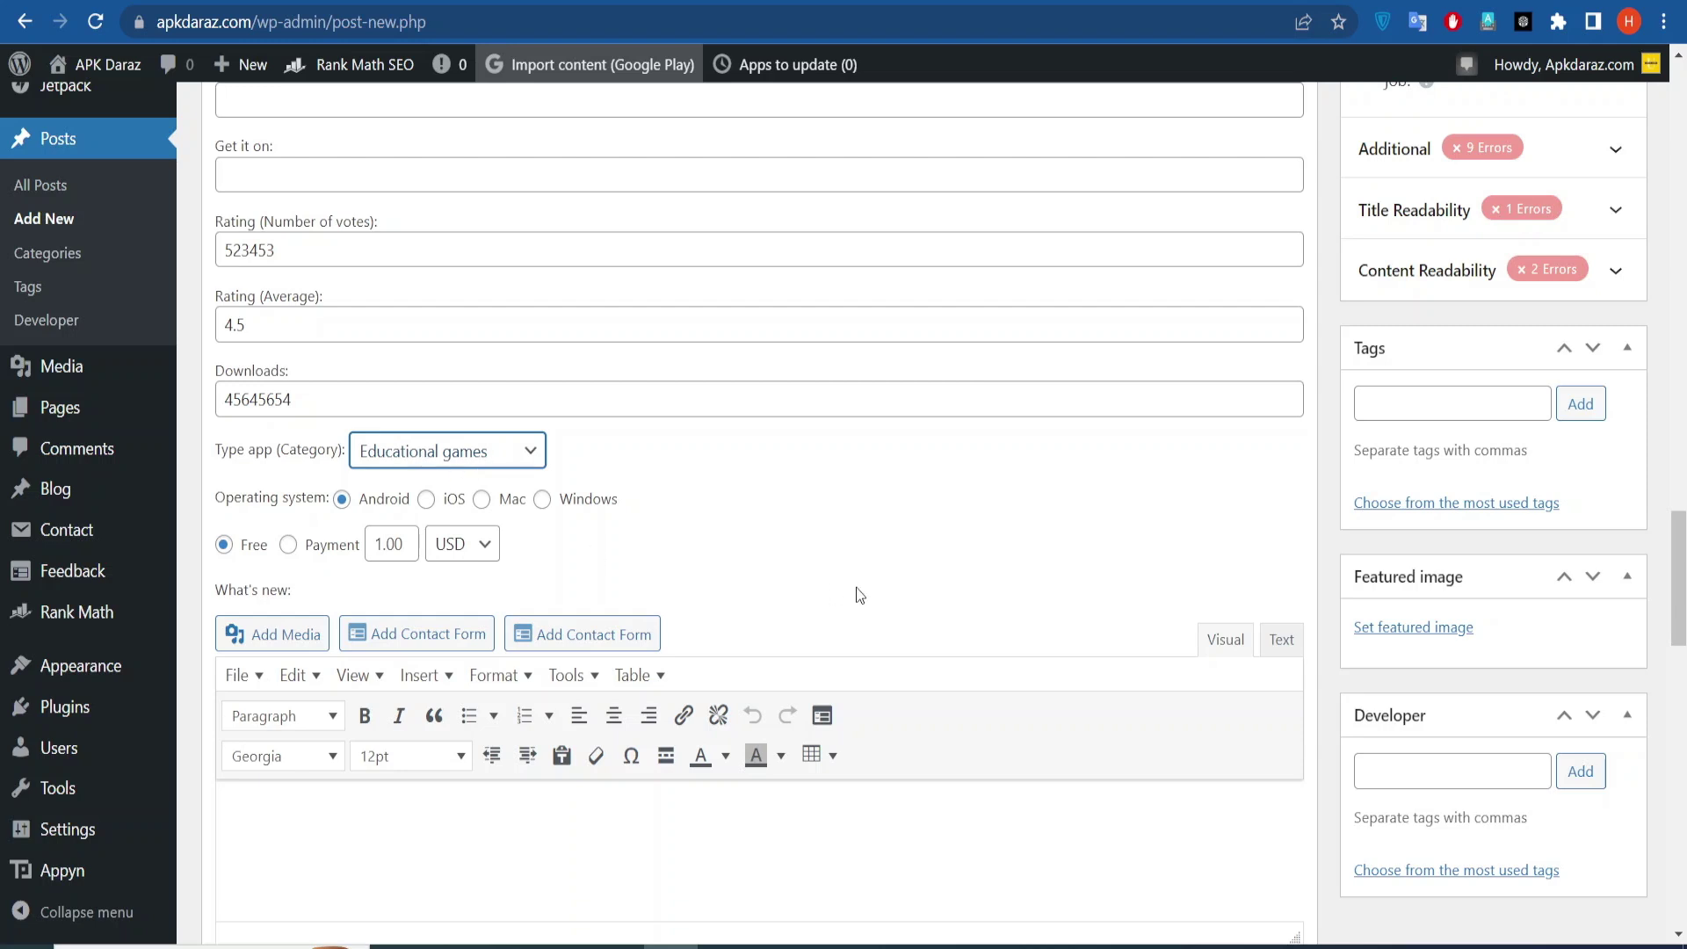
{"action": "scroll", "coordinate": [358, 501], "scroll_direction": "down", "scroll_amount": 1}
{"action": "scroll", "coordinate": [358, 501], "scroll_direction": "down", "scroll_amount": 1}
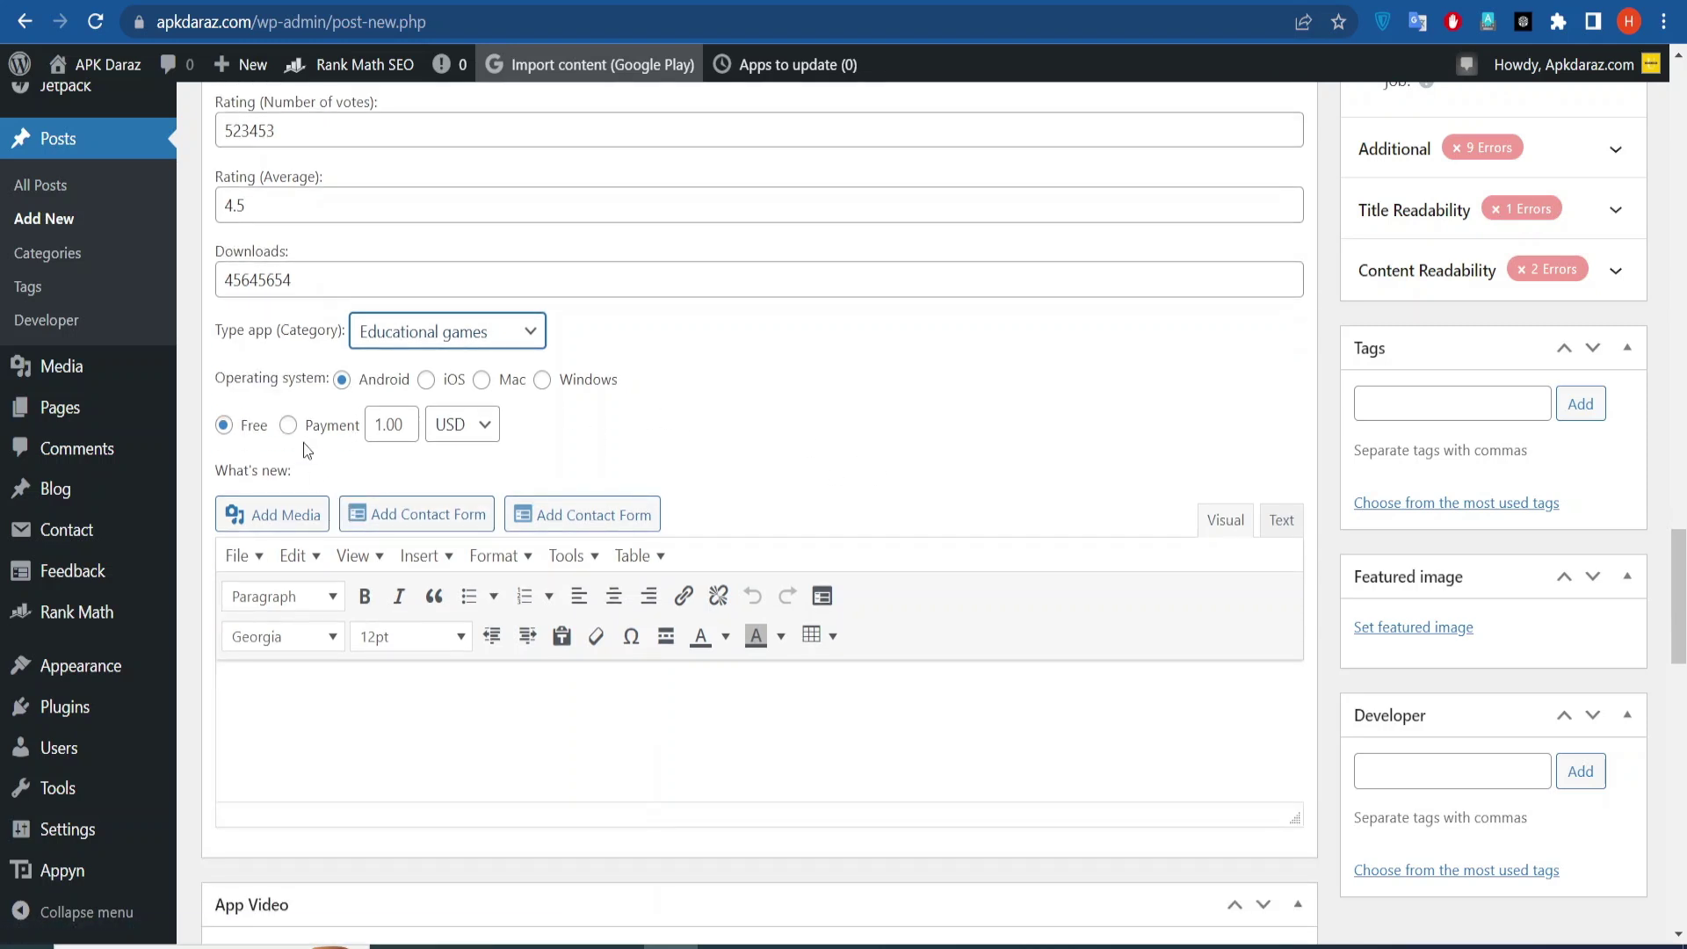
{"action": "scroll", "coordinate": [325, 448], "scroll_direction": "down", "scroll_amount": 4}
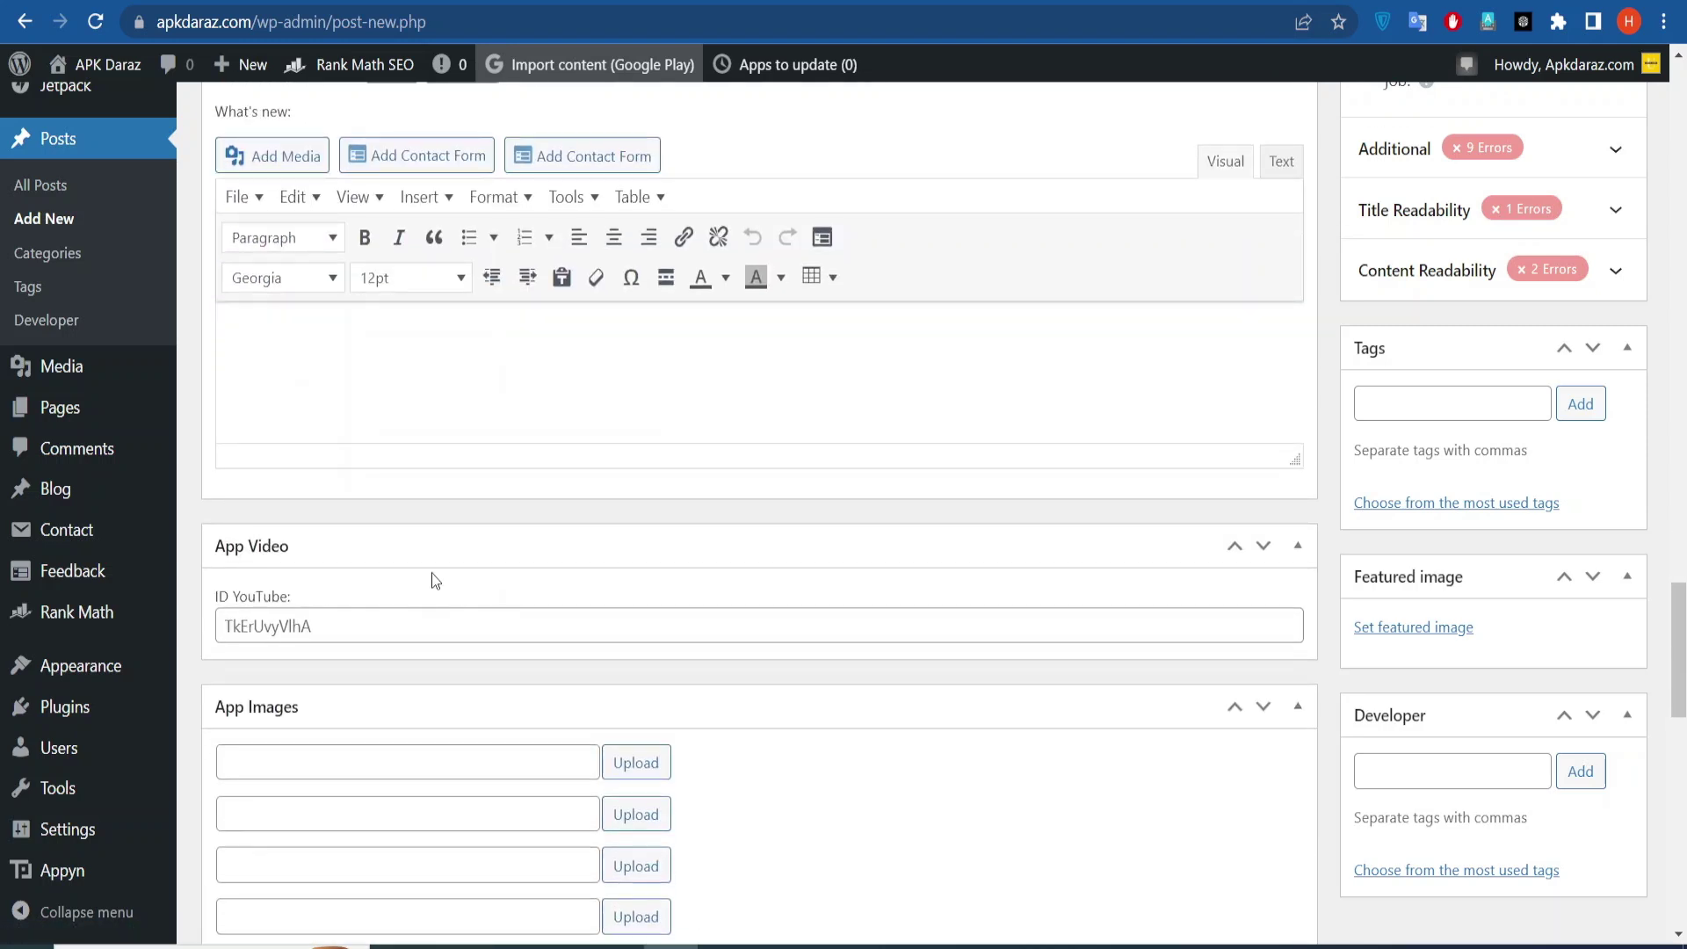
{"action": "scroll", "coordinate": [435, 580], "scroll_direction": "down", "scroll_amount": 5}
{"action": "scroll", "coordinate": [377, 565], "scroll_direction": "up", "scroll_amount": 3}
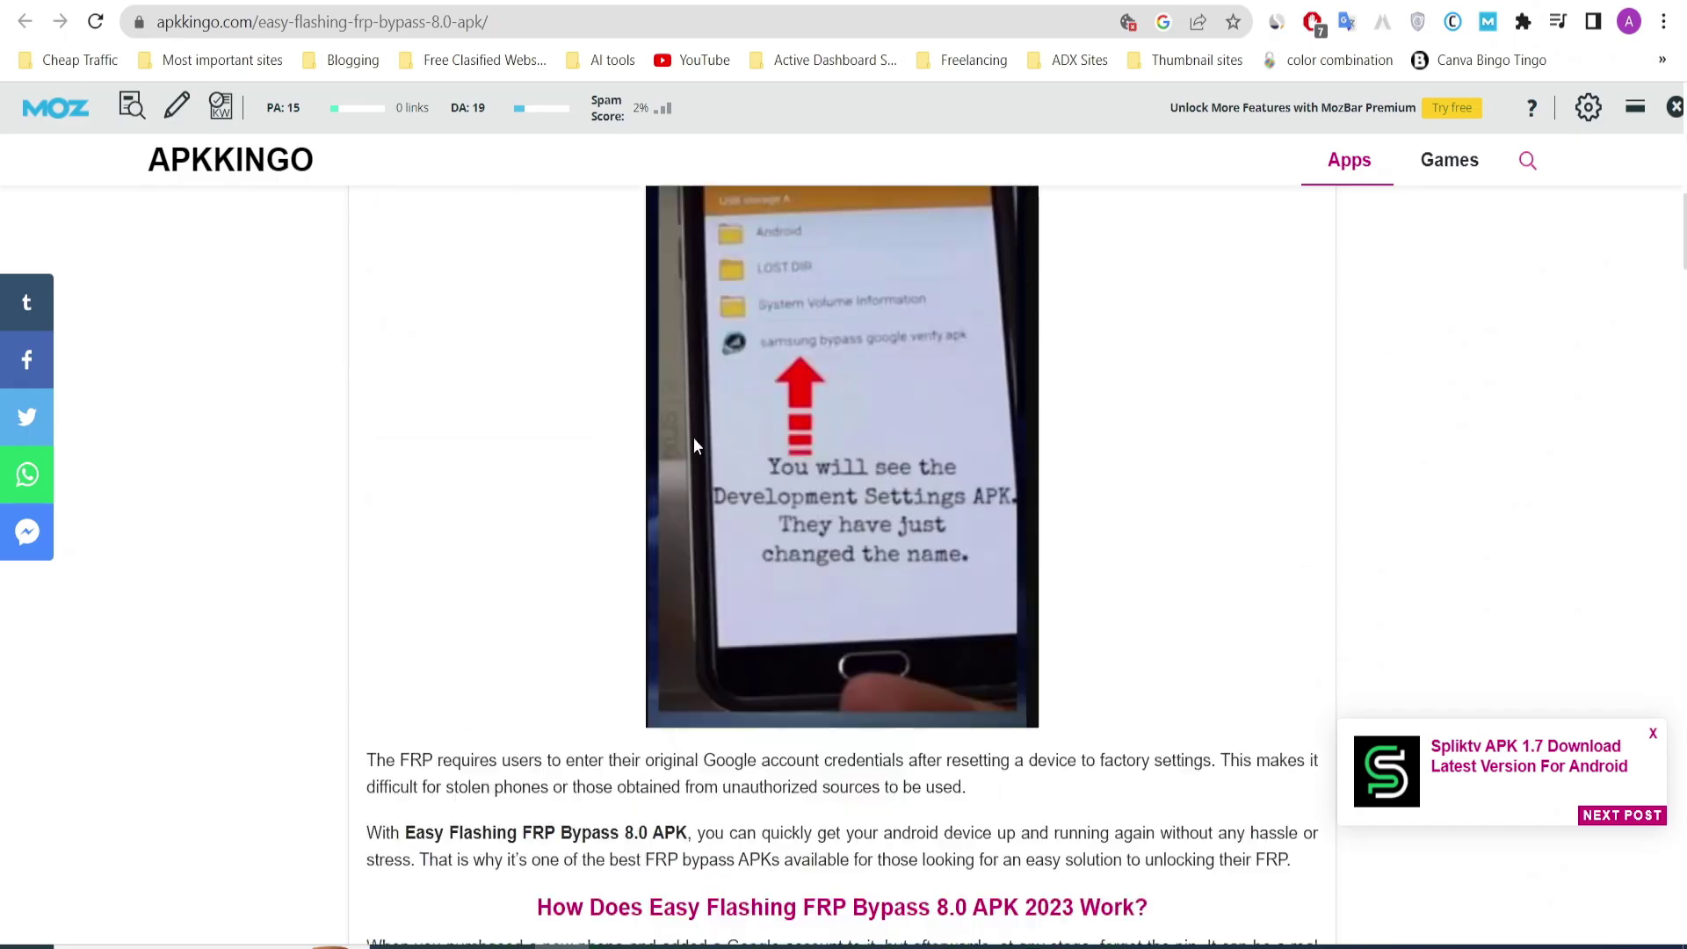
{"action": "scroll", "coordinate": [857, 497], "scroll_direction": "down", "scroll_amount": 10}
{"action": "scroll", "coordinate": [898, 477], "scroll_direction": "up", "scroll_amount": 5}
- Save the apkkingo article's Development Settings APK screenshot as a JPG image
{"action": "scroll", "coordinate": [875, 330], "scroll_direction": "up", "scroll_amount": 10}
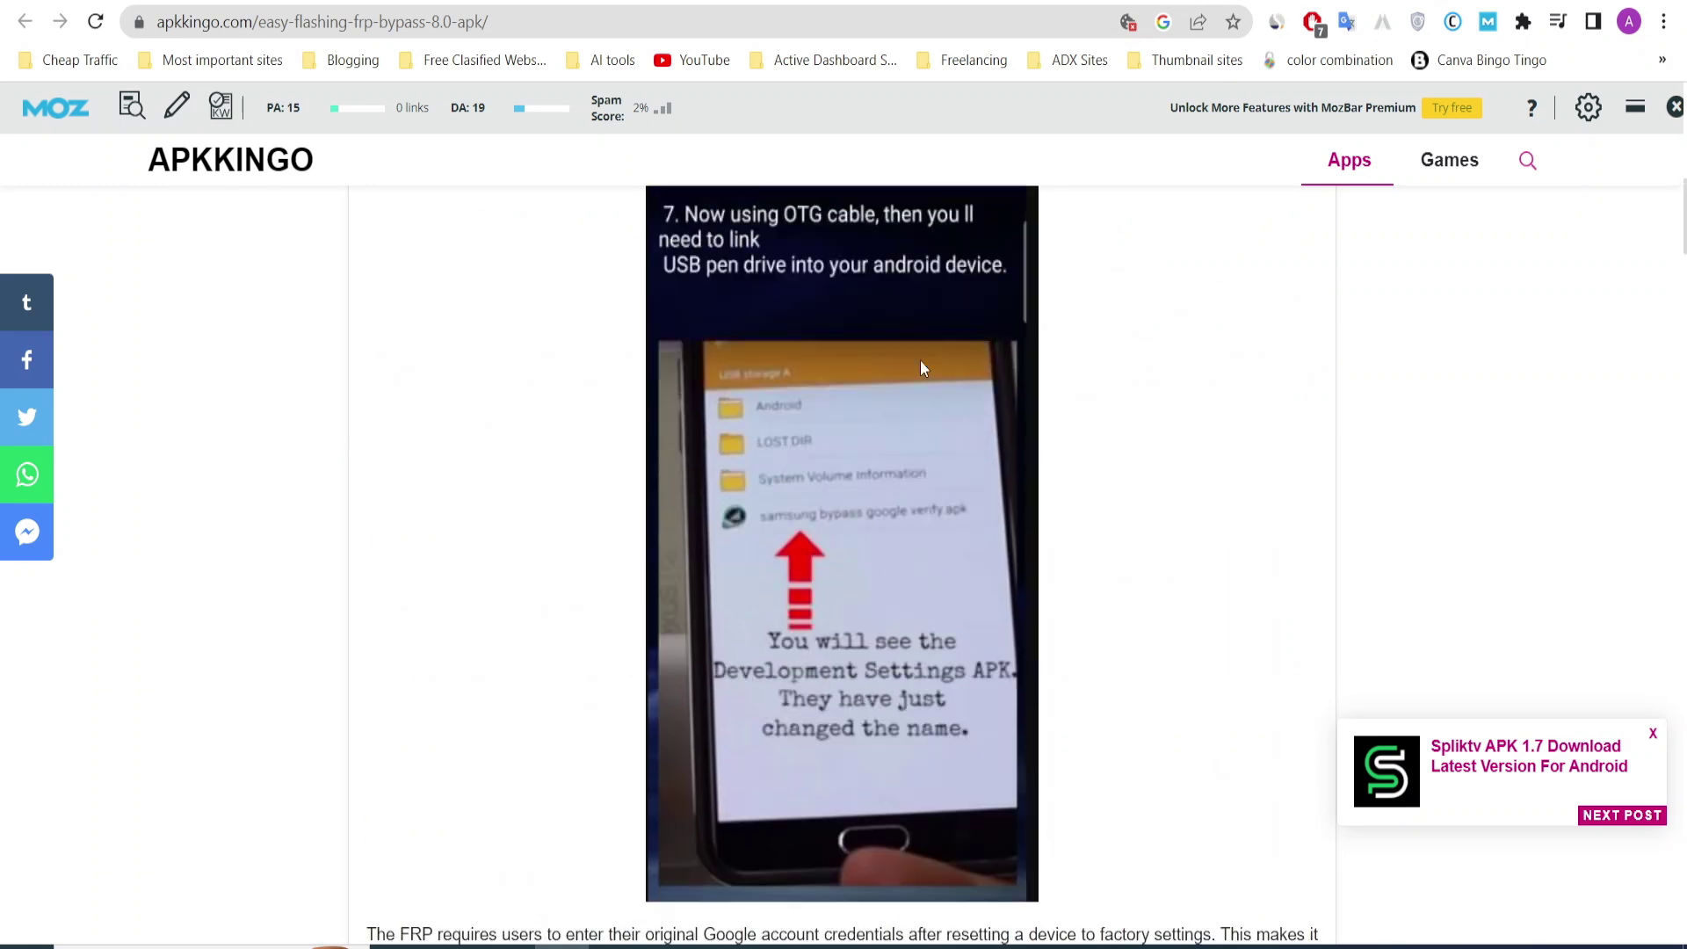
{"action": "scroll", "coordinate": [851, 497], "scroll_direction": "down", "scroll_amount": 6}
{"action": "scroll", "coordinate": [835, 495], "scroll_direction": "down", "scroll_amount": 8}
{"action": "scroll", "coordinate": [844, 422], "scroll_direction": "up", "scroll_amount": 8}
{"action": "right_click", "coordinate": [852, 348]}
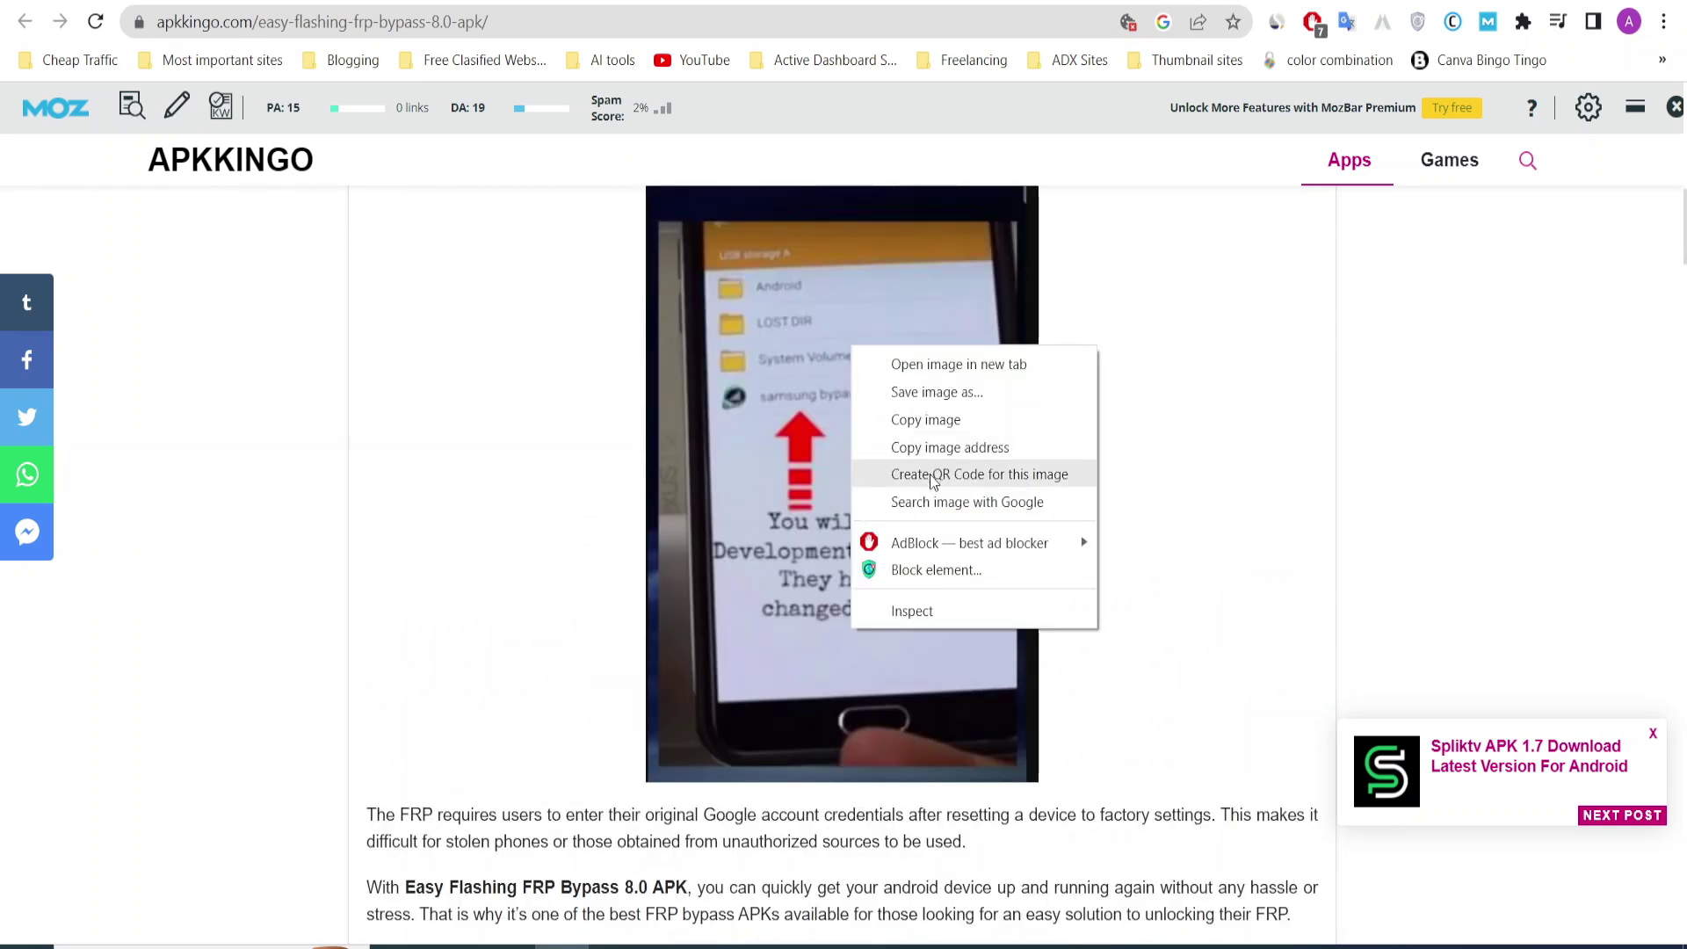
{"action": "left_click", "coordinate": [936, 392]}
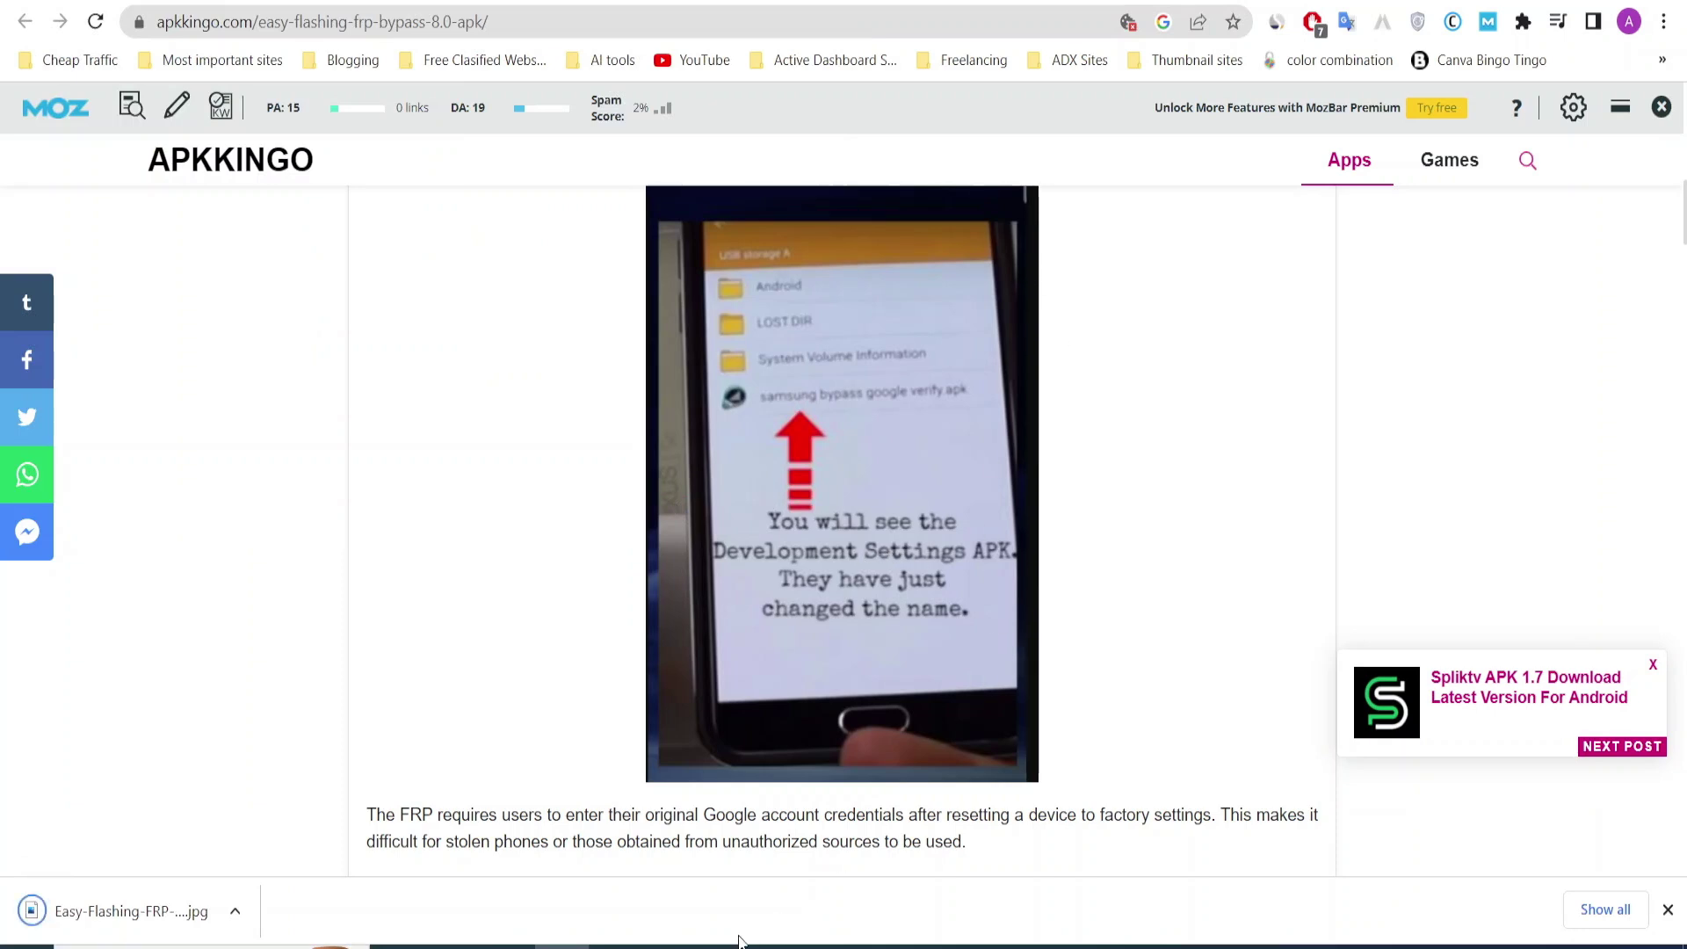
{"action": "key", "text": "alt+Tab"}
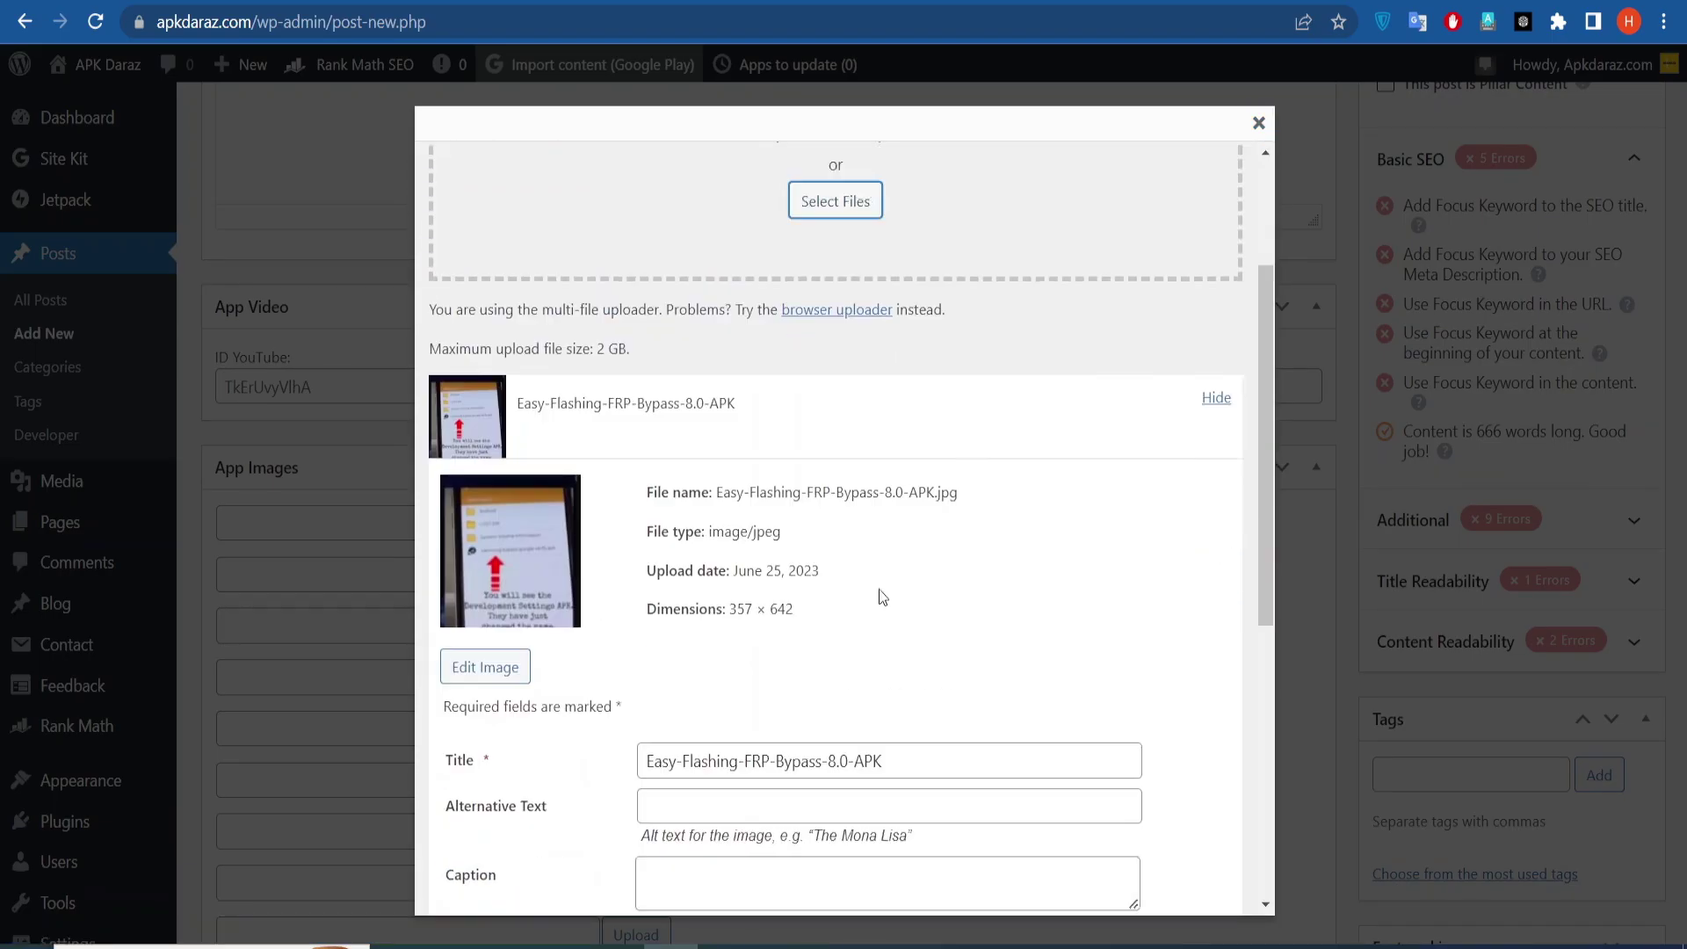
- Save the uploaded Easy-Flashing-FRP-Bypass-8.0-APK image details and scroll down to Download links of app
{"action": "scroll", "coordinate": [843, 694], "scroll_direction": "down", "scroll_amount": 8}
{"action": "left_click", "coordinate": [488, 883]}
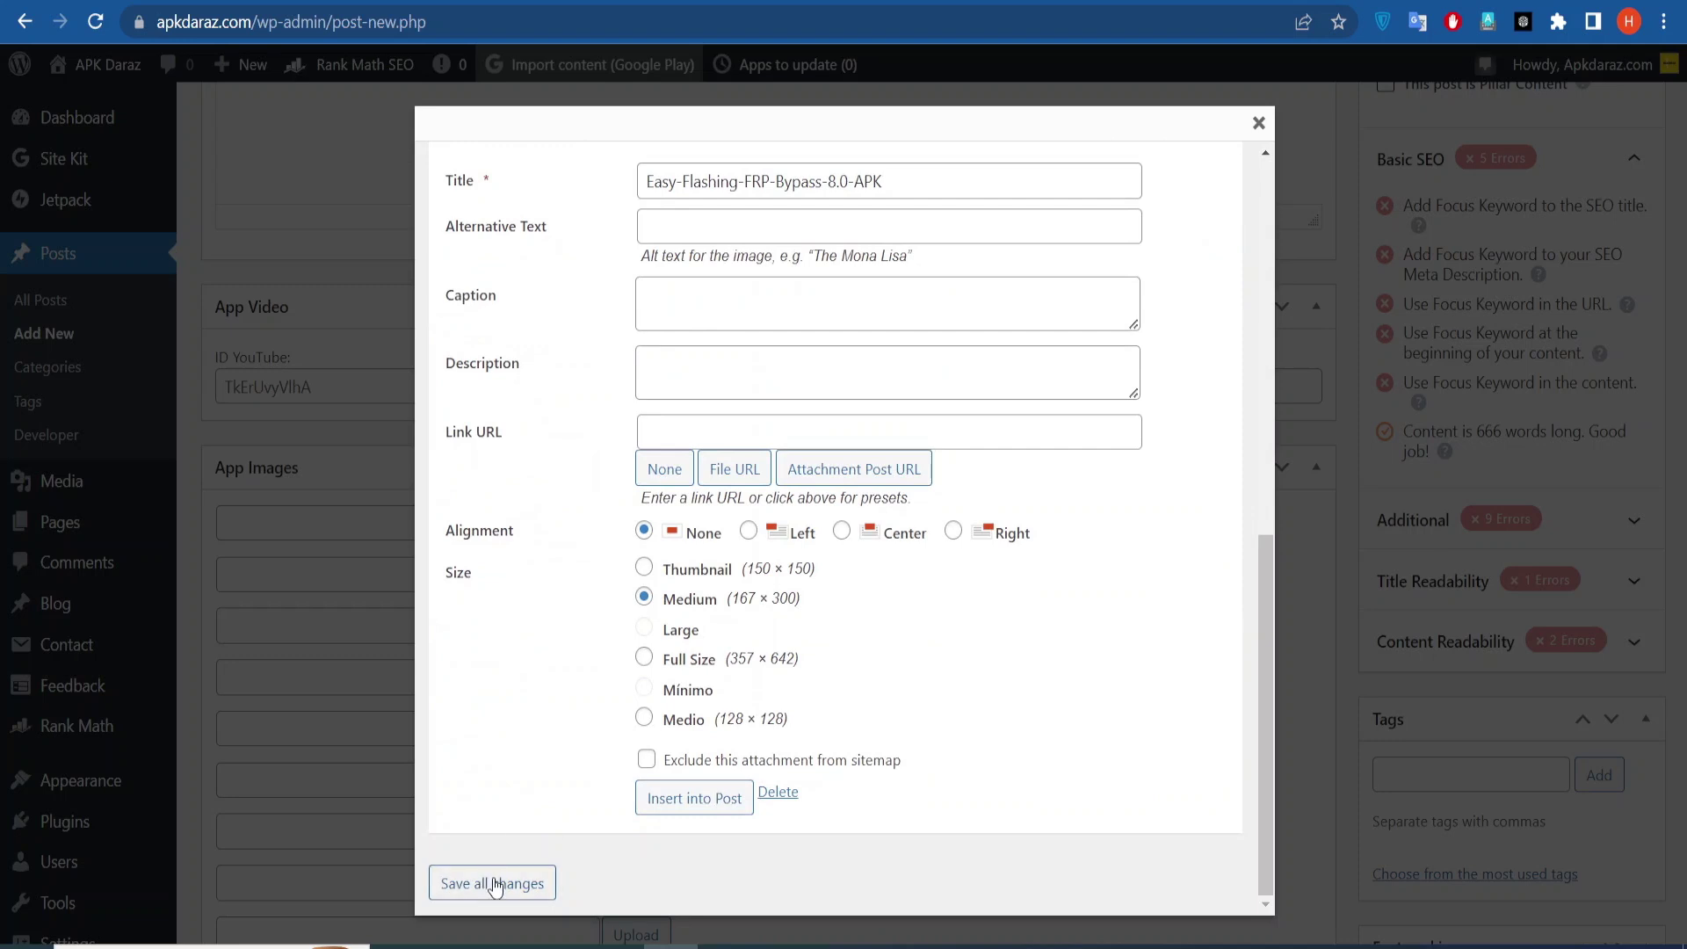
{"action": "scroll", "coordinate": [513, 632], "scroll_direction": "down", "scroll_amount": 10}
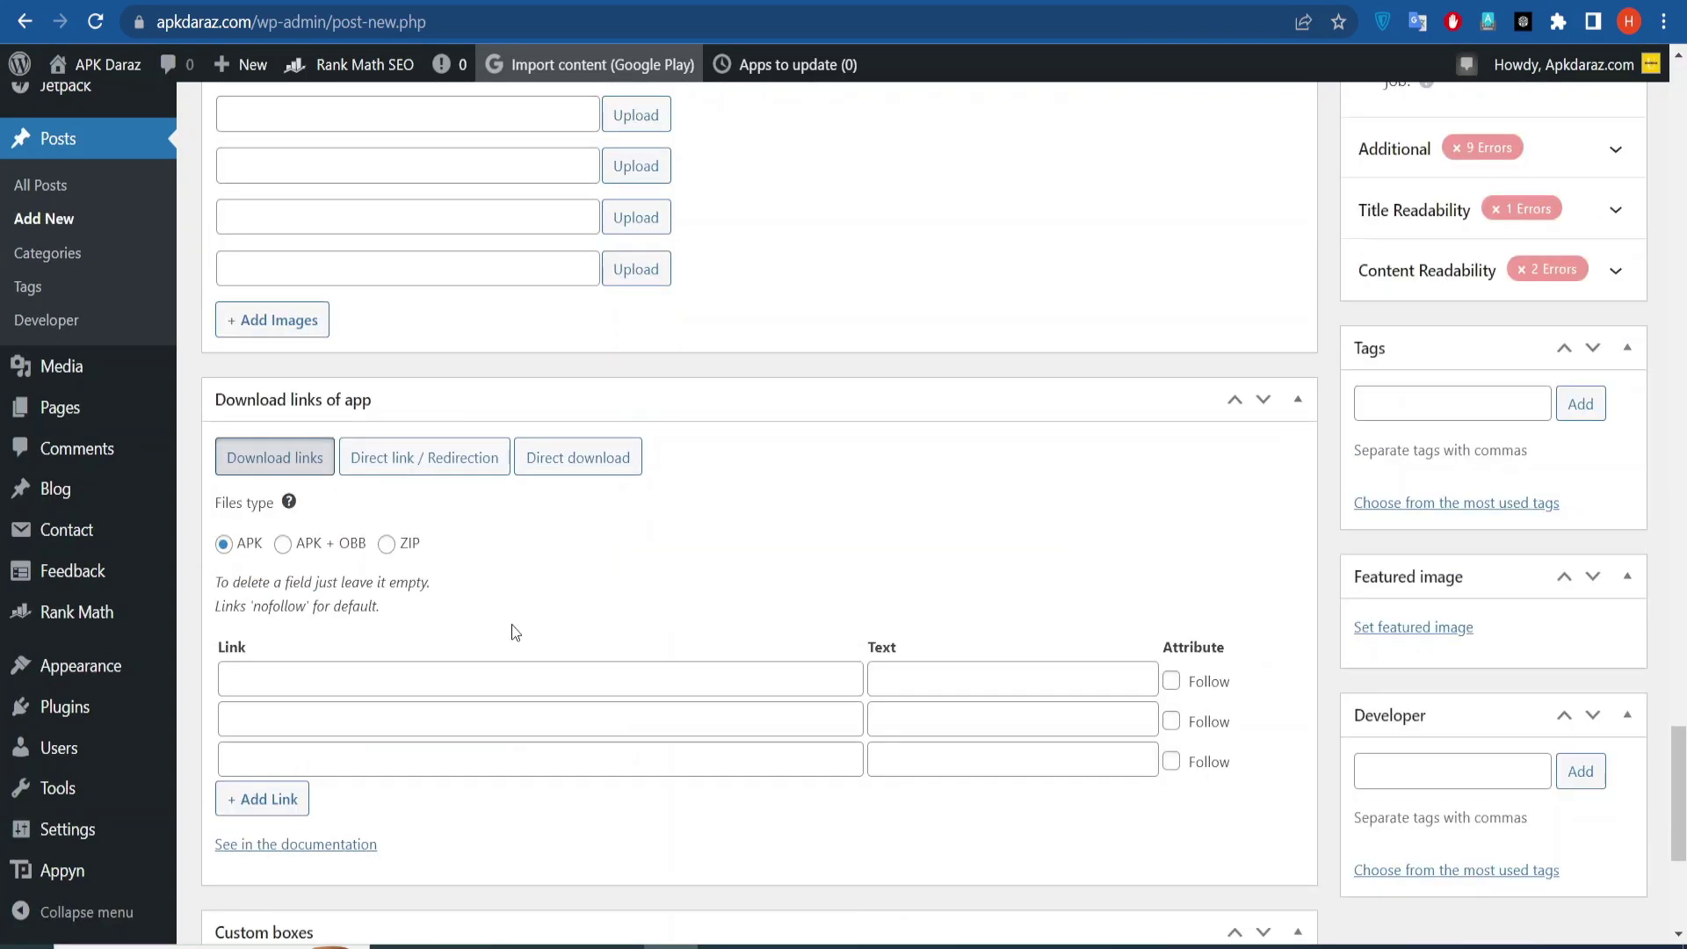
{"action": "scroll", "coordinate": [791, 504], "scroll_direction": "down", "scroll_amount": 3}
{"action": "scroll", "coordinate": [615, 475], "scroll_direction": "down", "scroll_amount": 1}
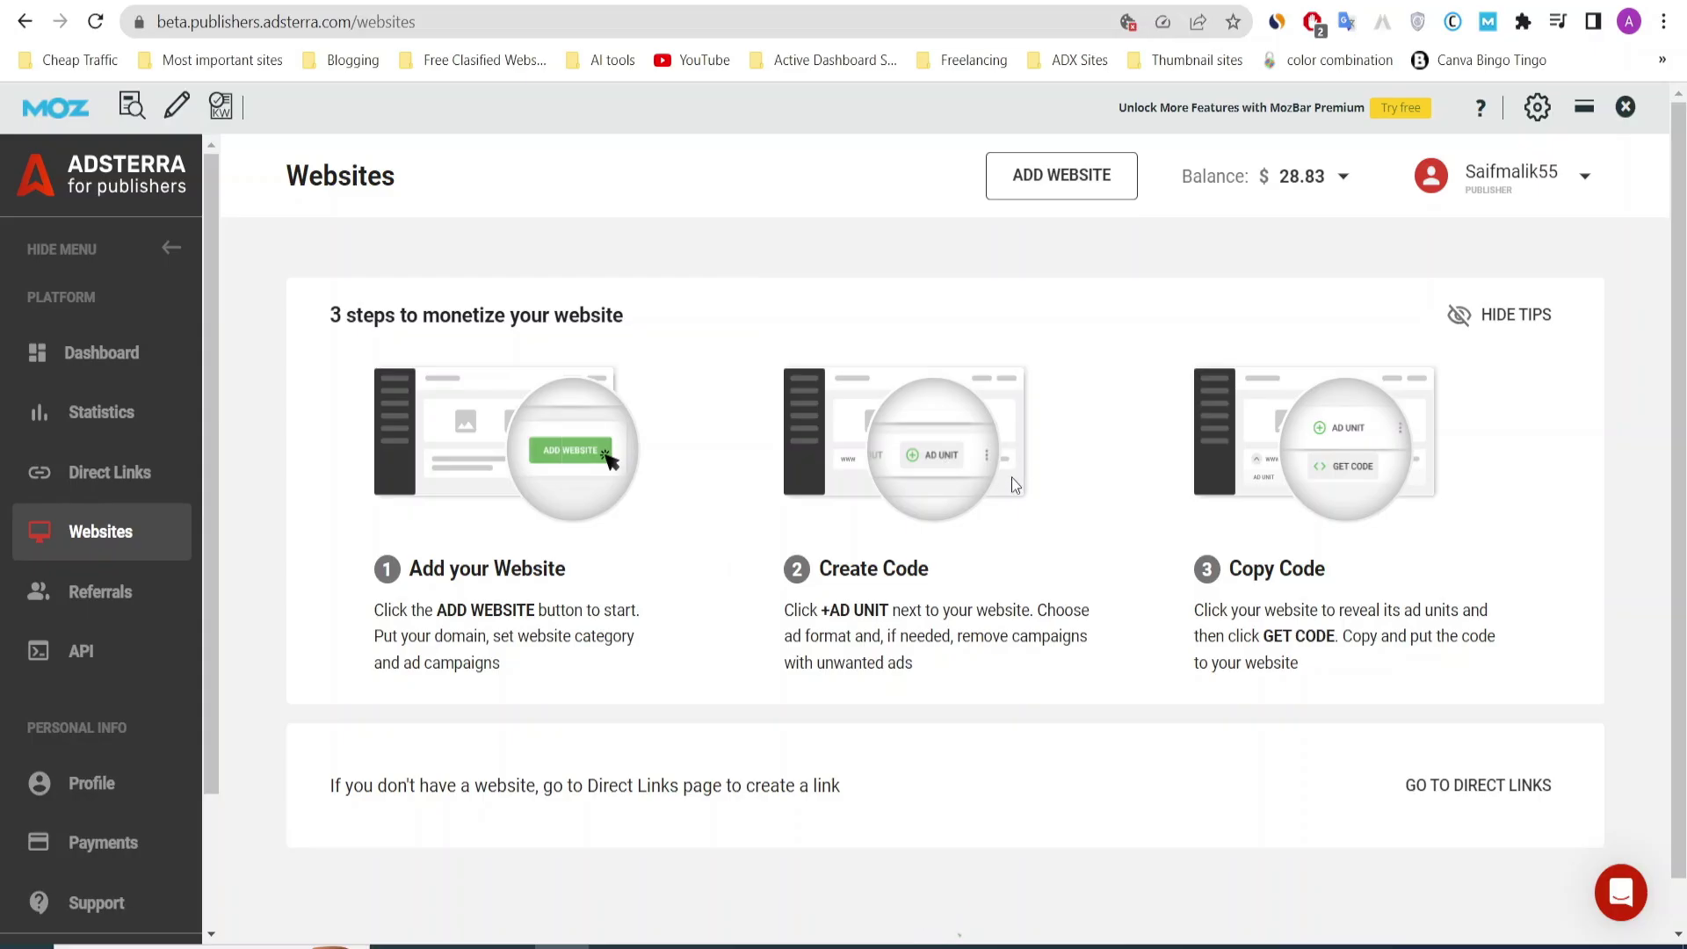
- Open Adsterra's Direct Links page and review the placements table with Ads posting active
{"action": "scroll", "coordinate": [1013, 485], "scroll_direction": "down", "scroll_amount": 1}
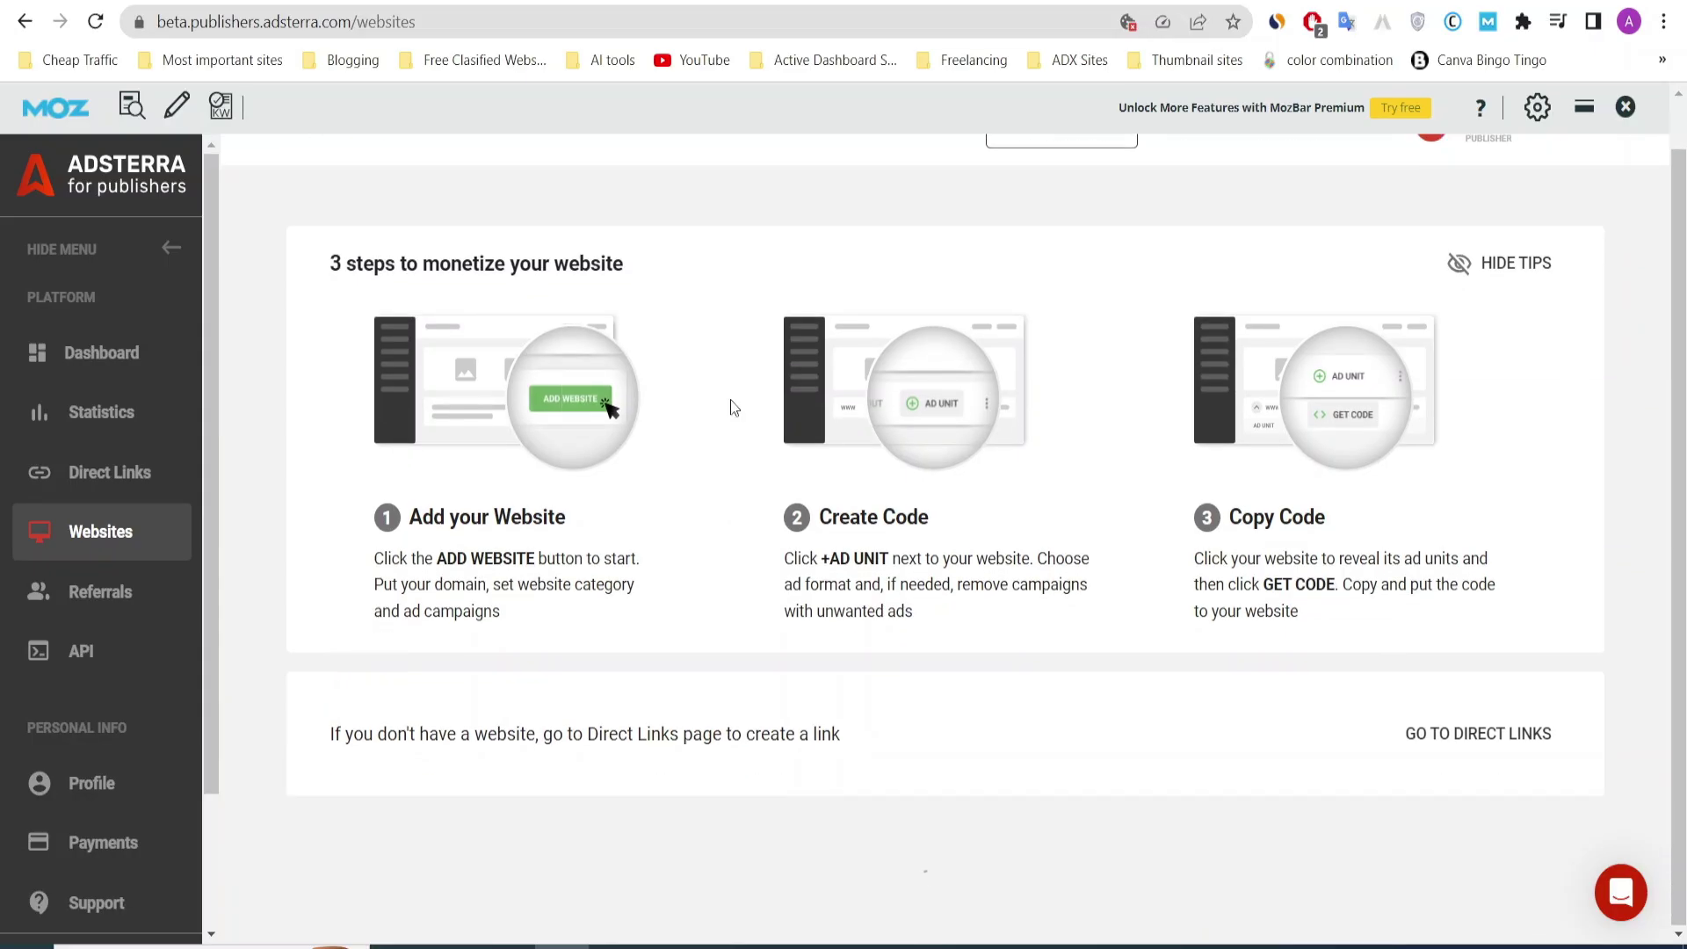
{"action": "scroll", "coordinate": [666, 526], "scroll_direction": "up", "scroll_amount": 1}
{"action": "left_click", "coordinate": [114, 472]}
{"action": "scroll", "coordinate": [515, 761], "scroll_direction": "down", "scroll_amount": 5}
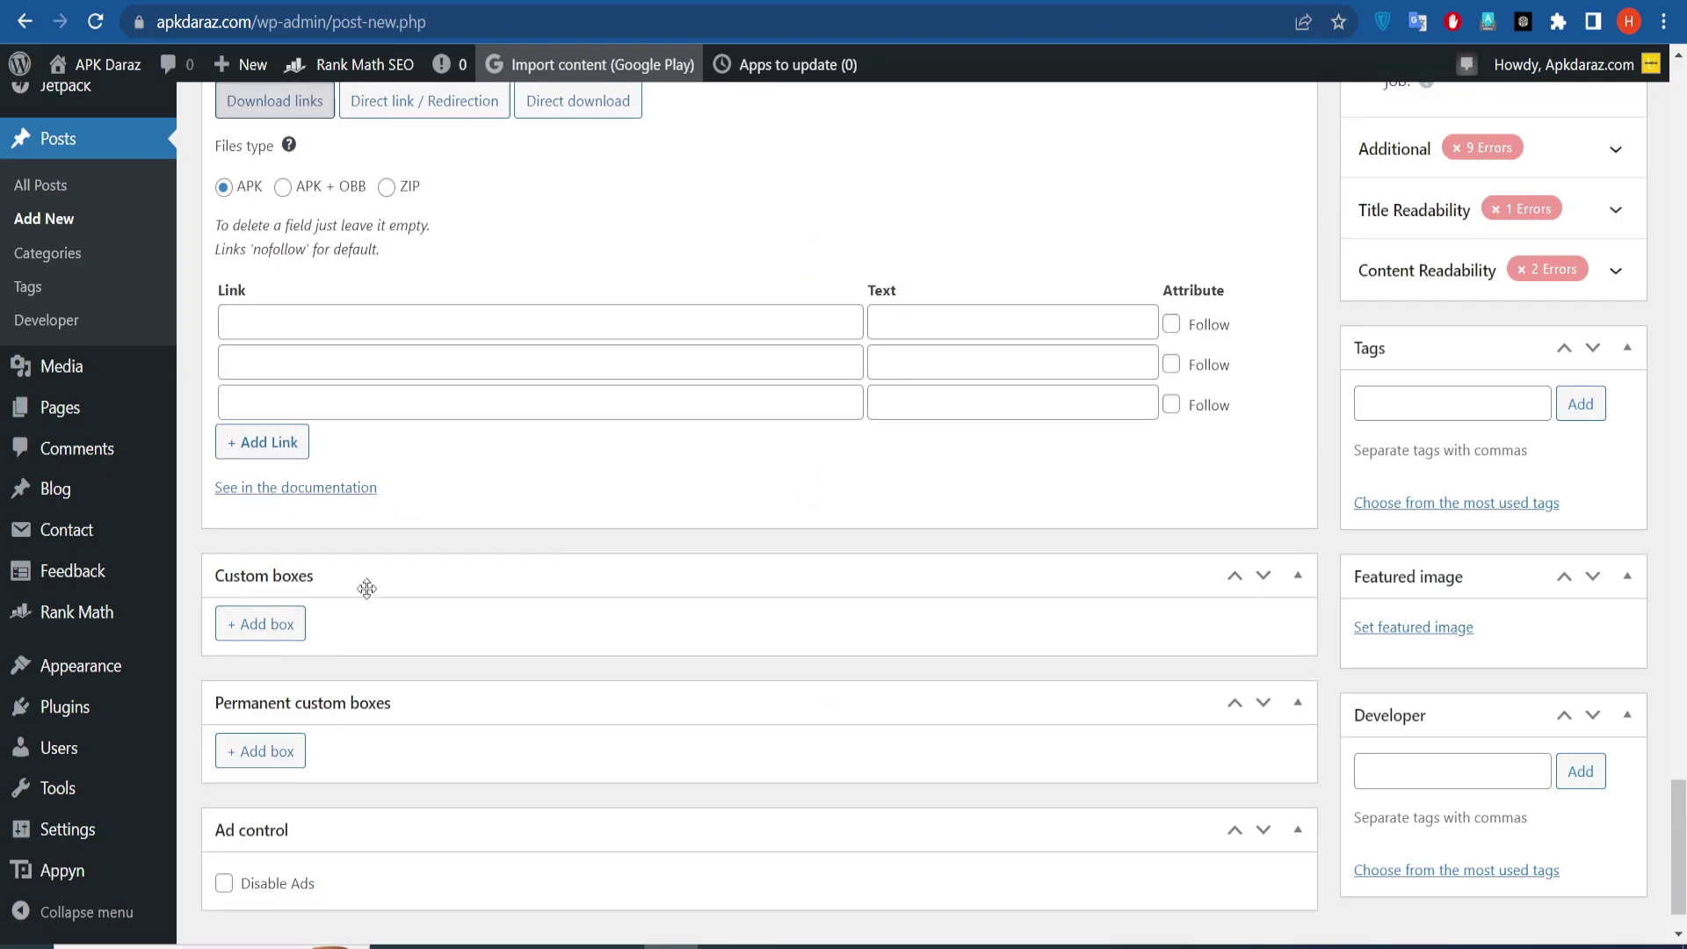
{"action": "scroll", "coordinate": [303, 379], "scroll_direction": "up", "scroll_amount": 1}
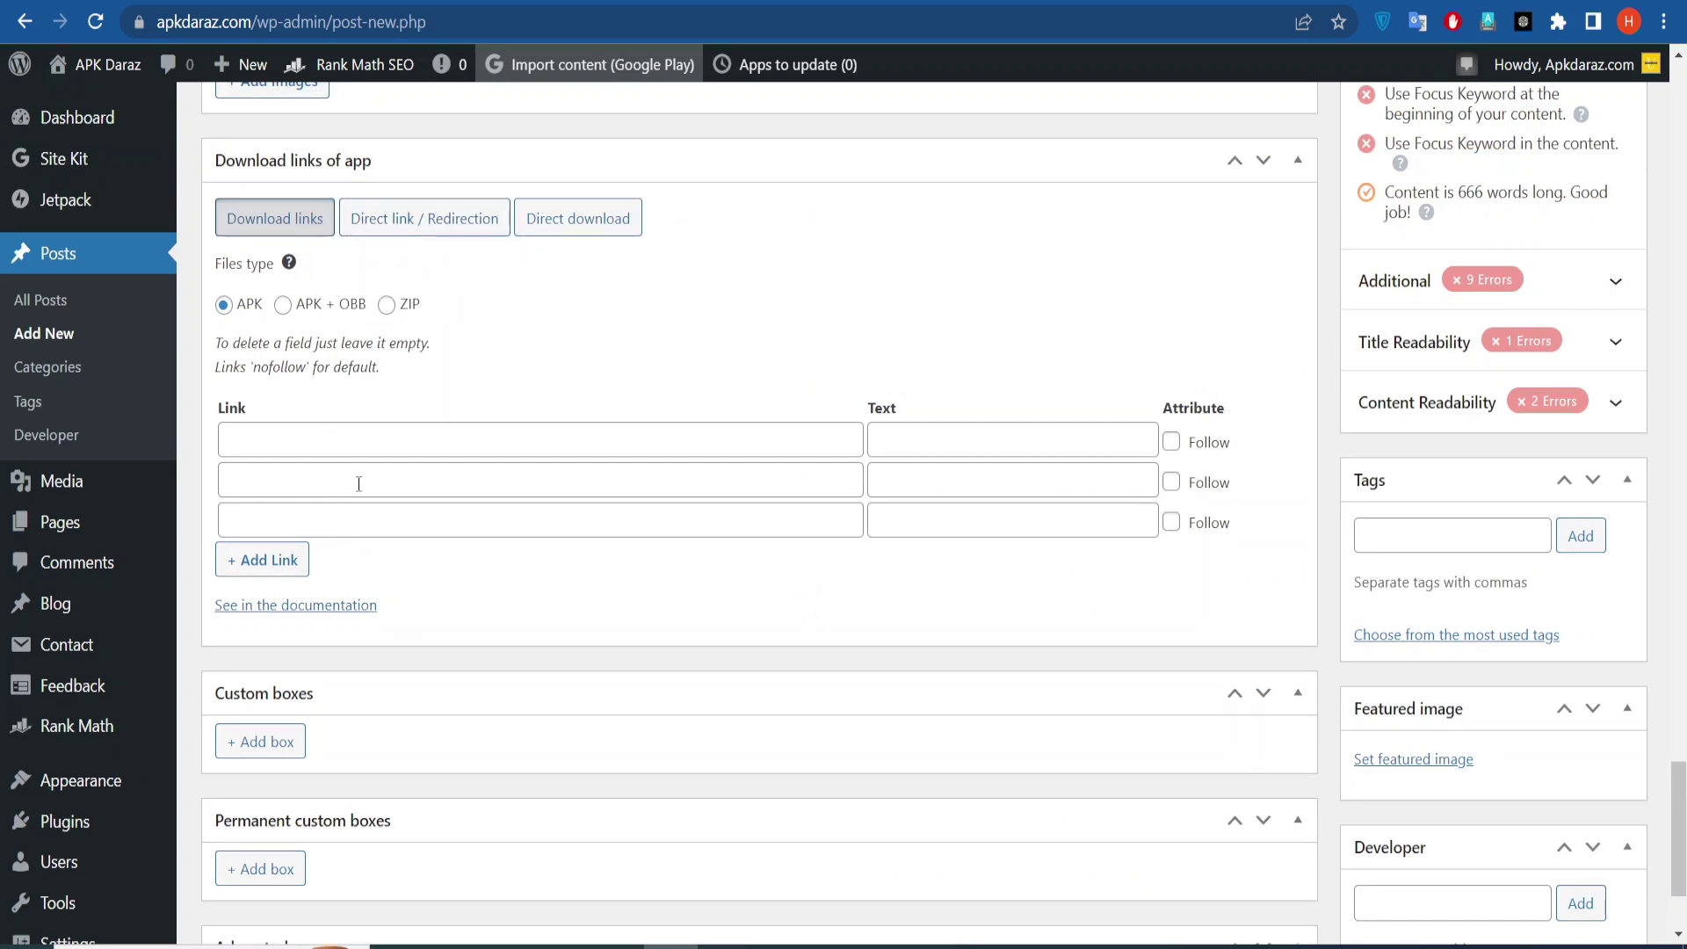
- Paste the first download URL and label it Direct Download
{"action": "left_click", "coordinate": [380, 433]}
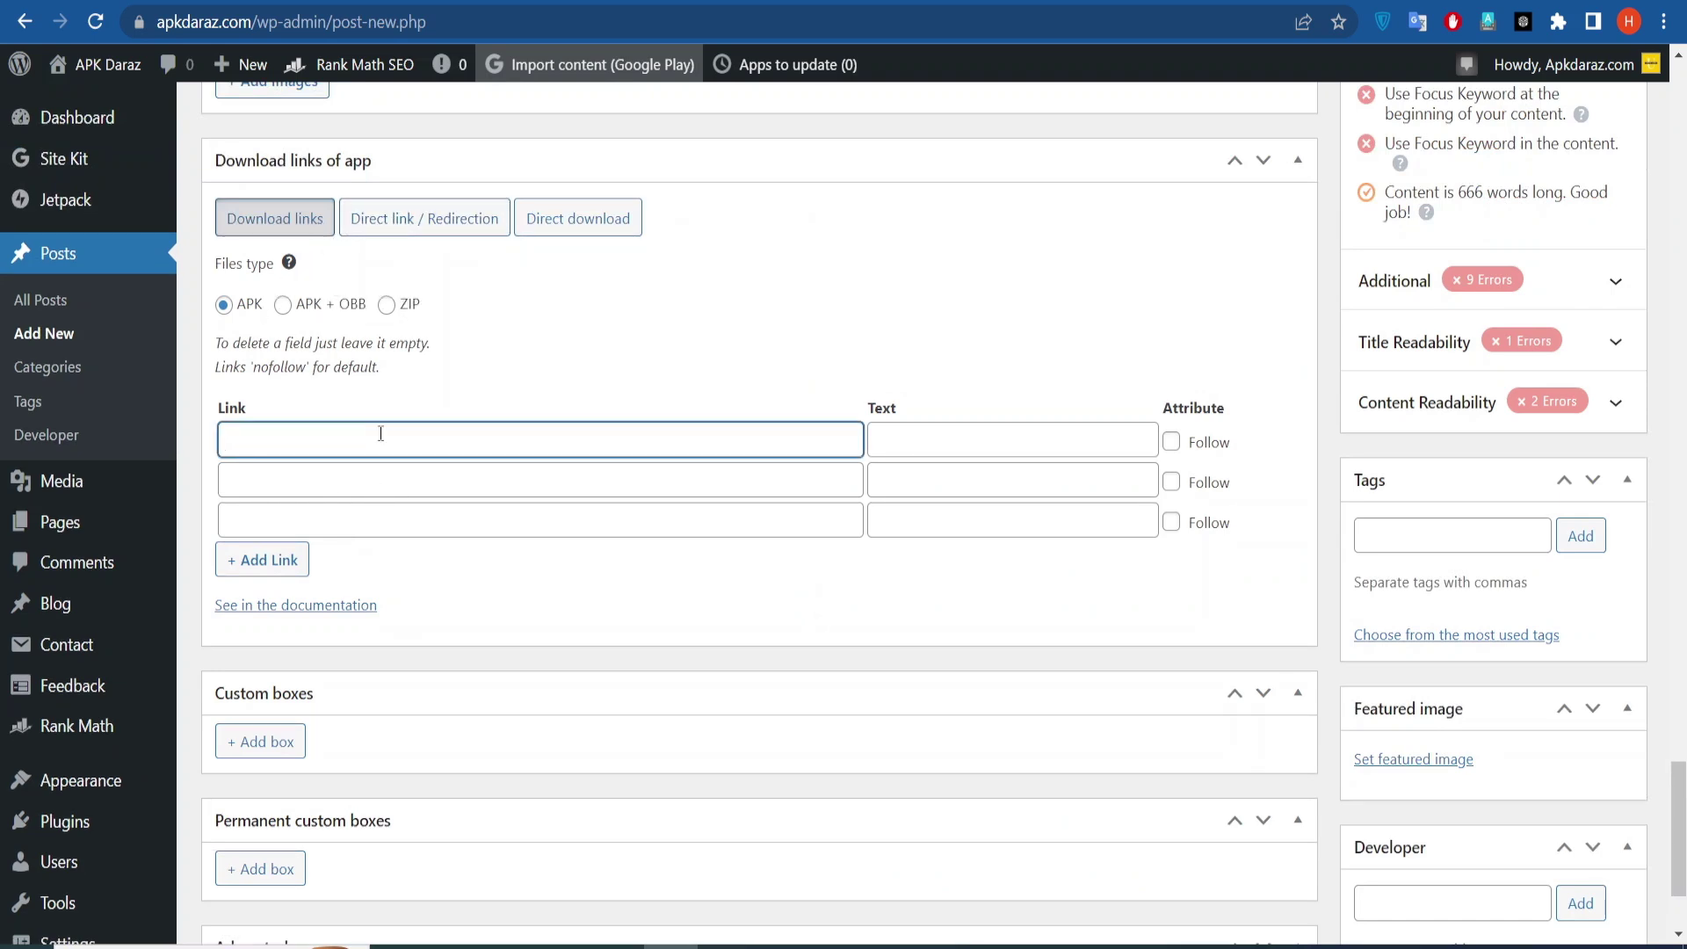
{"action": "type", "text": "https://moonveto.com/i030bu1e8?key=7409f8048558d88d31a491b89a8d09e2"}
{"action": "left_click", "coordinate": [924, 449]}
{"action": "type", "text": "Direct Download"}
- Copy the Spotify APK page's Download (52MB) link as the second link, labelled Mirror 1
{"action": "left_click", "coordinate": [543, 479]}
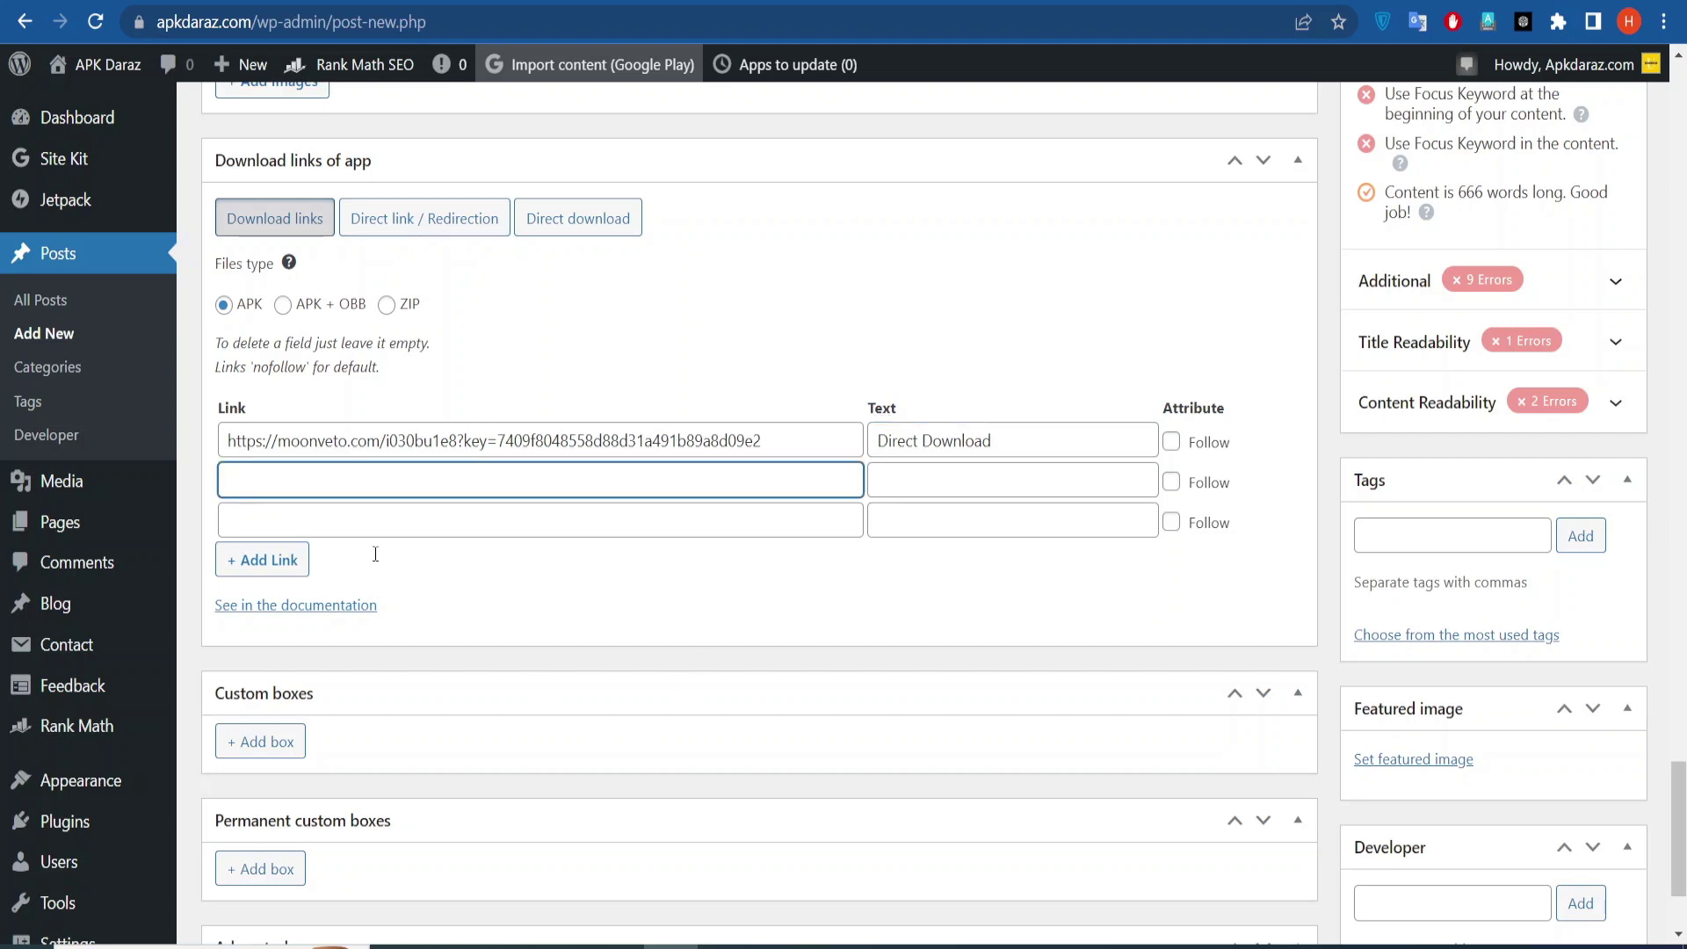
{"action": "key", "text": "alt+Tab"}
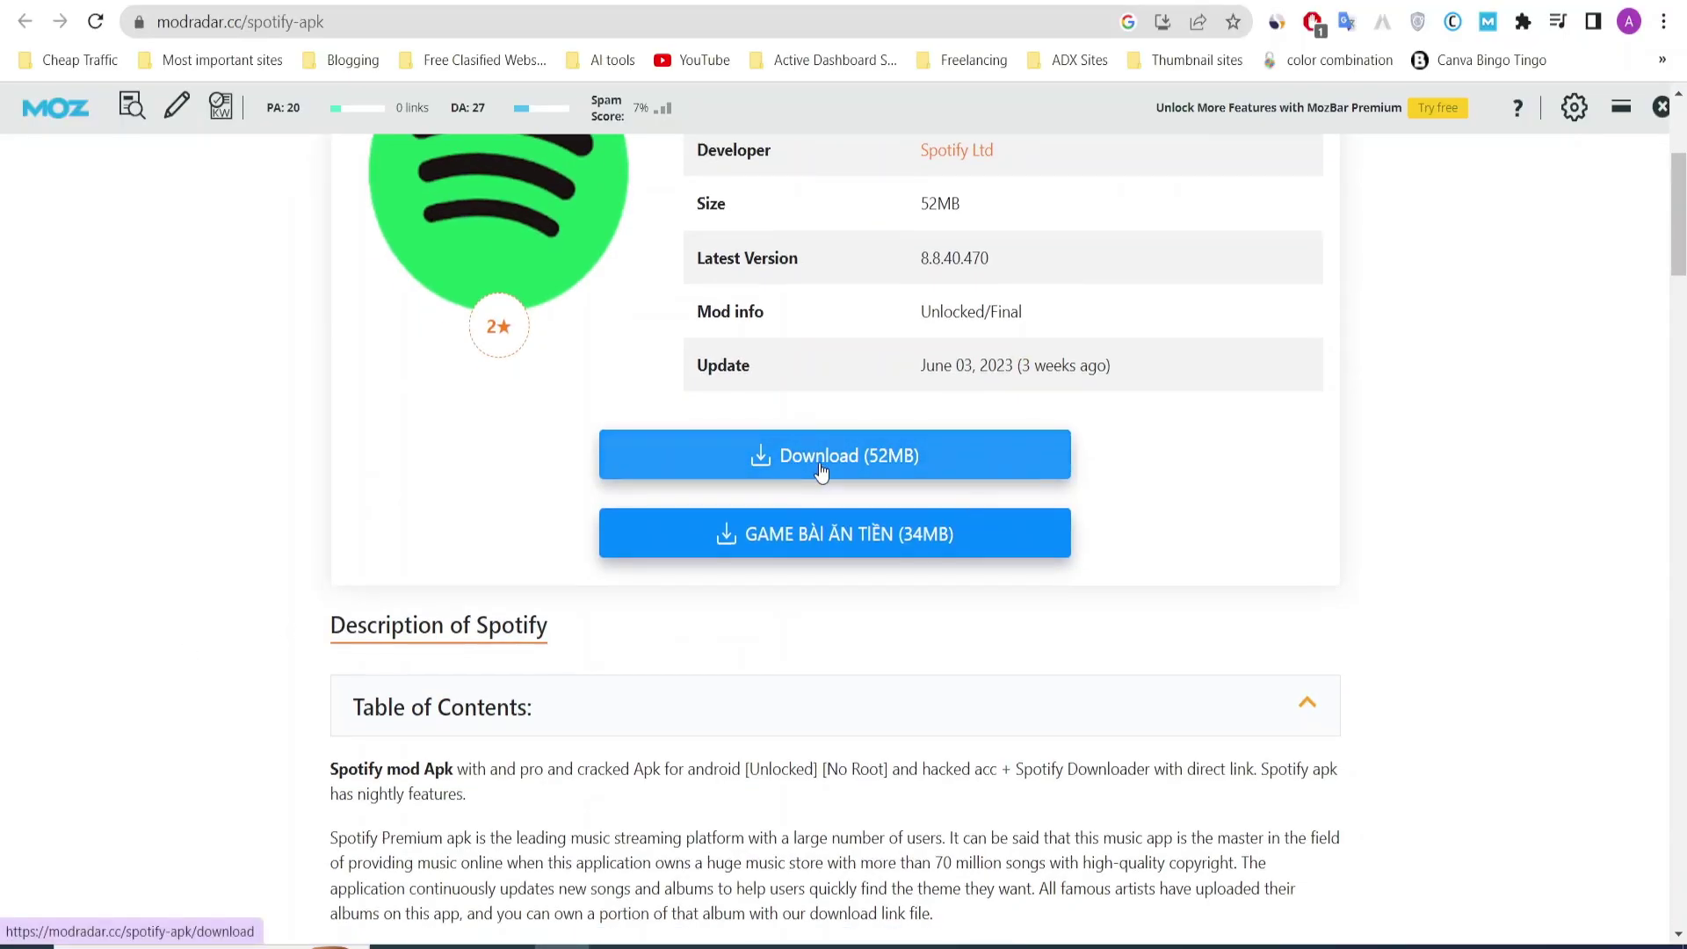
{"action": "right_click", "coordinate": [819, 467]}
{"action": "left_click", "coordinate": [923, 630]}
{"action": "key", "text": "alt+Tab"}
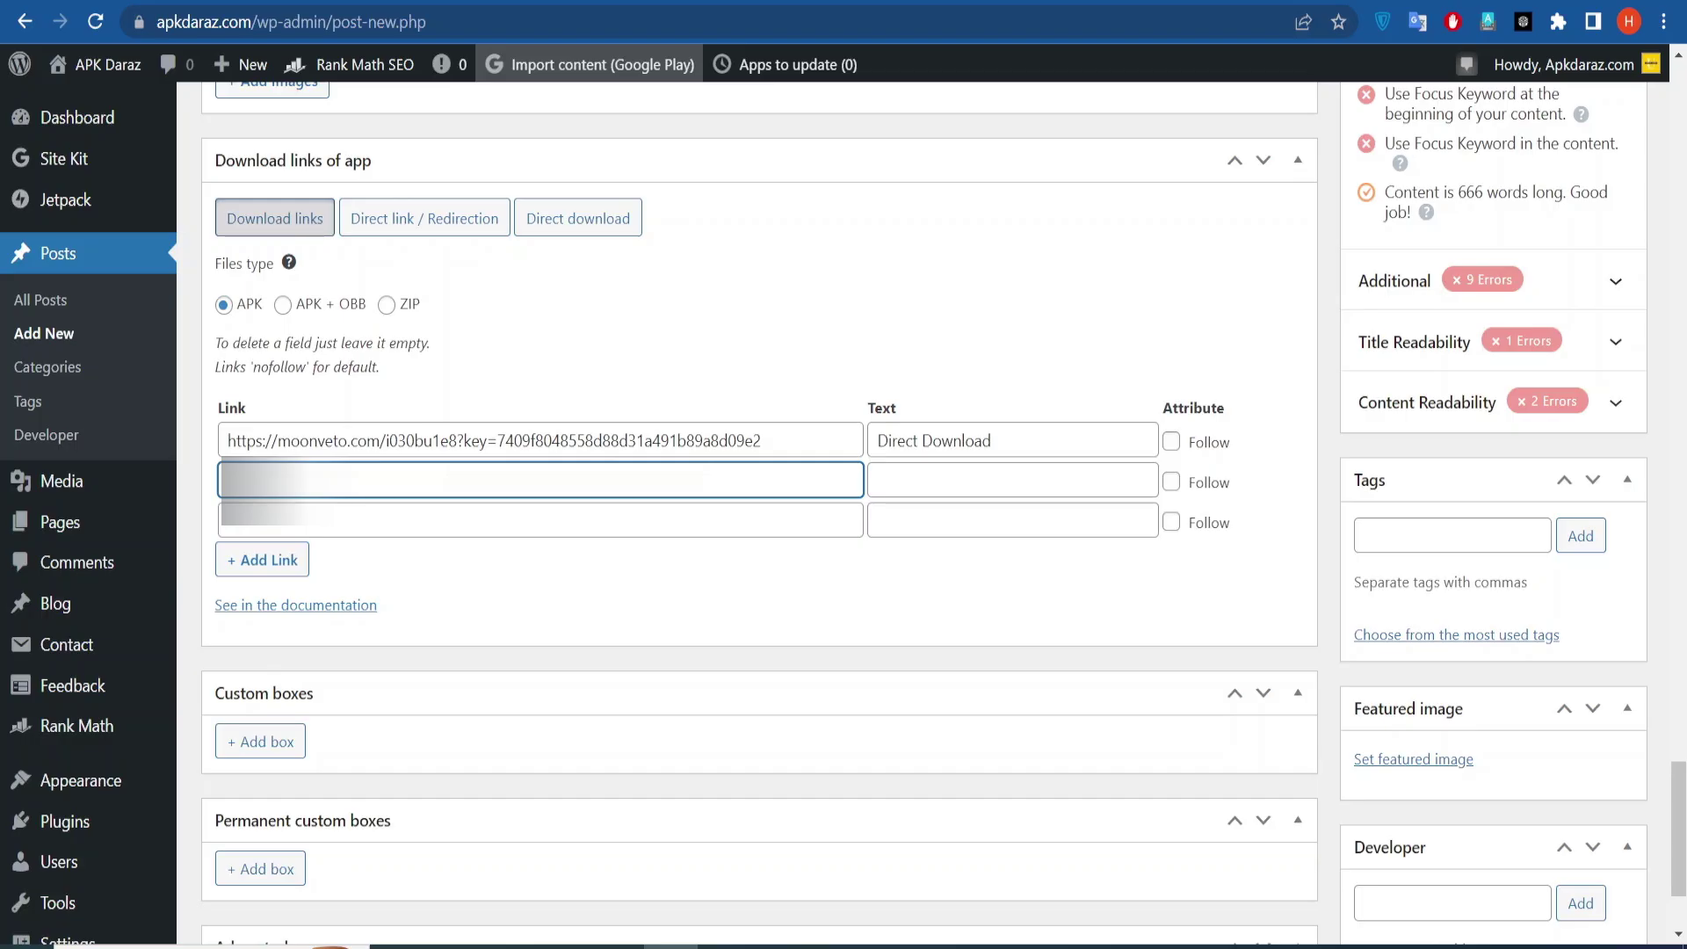
{"action": "key", "text": "ctrl+v"}
{"action": "left_click", "coordinate": [1004, 490]}
{"action": "type", "text": "Mirror 1"}
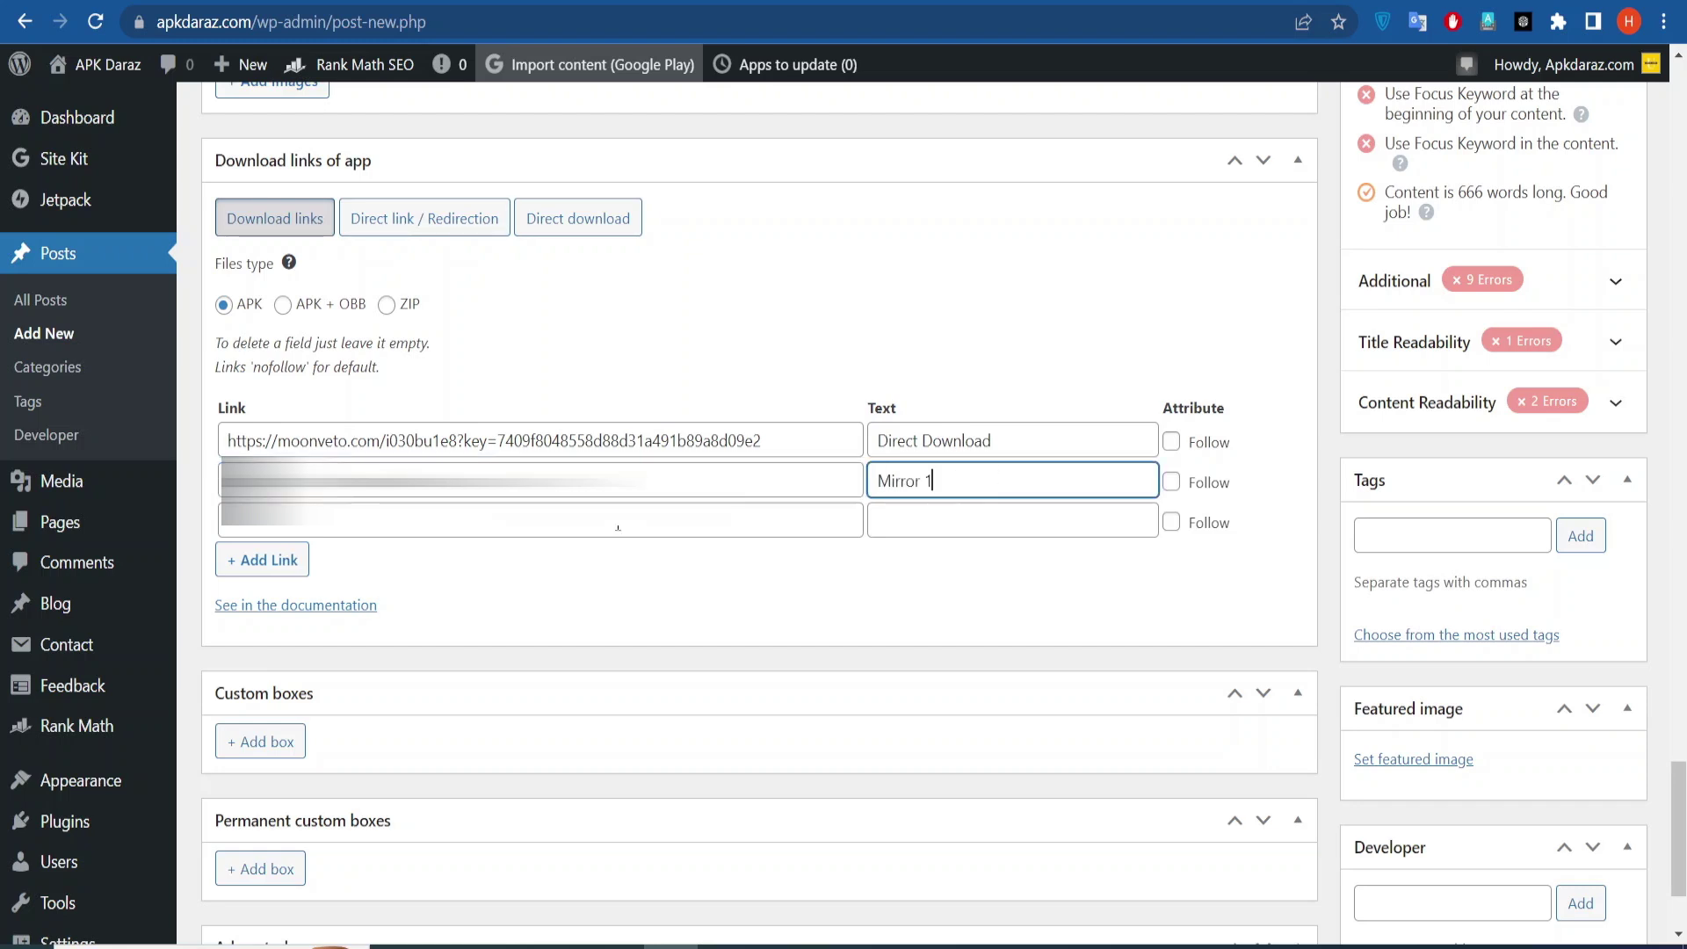
- Label the third download link Mirror 2
{"action": "left_click", "coordinate": [558, 528]}
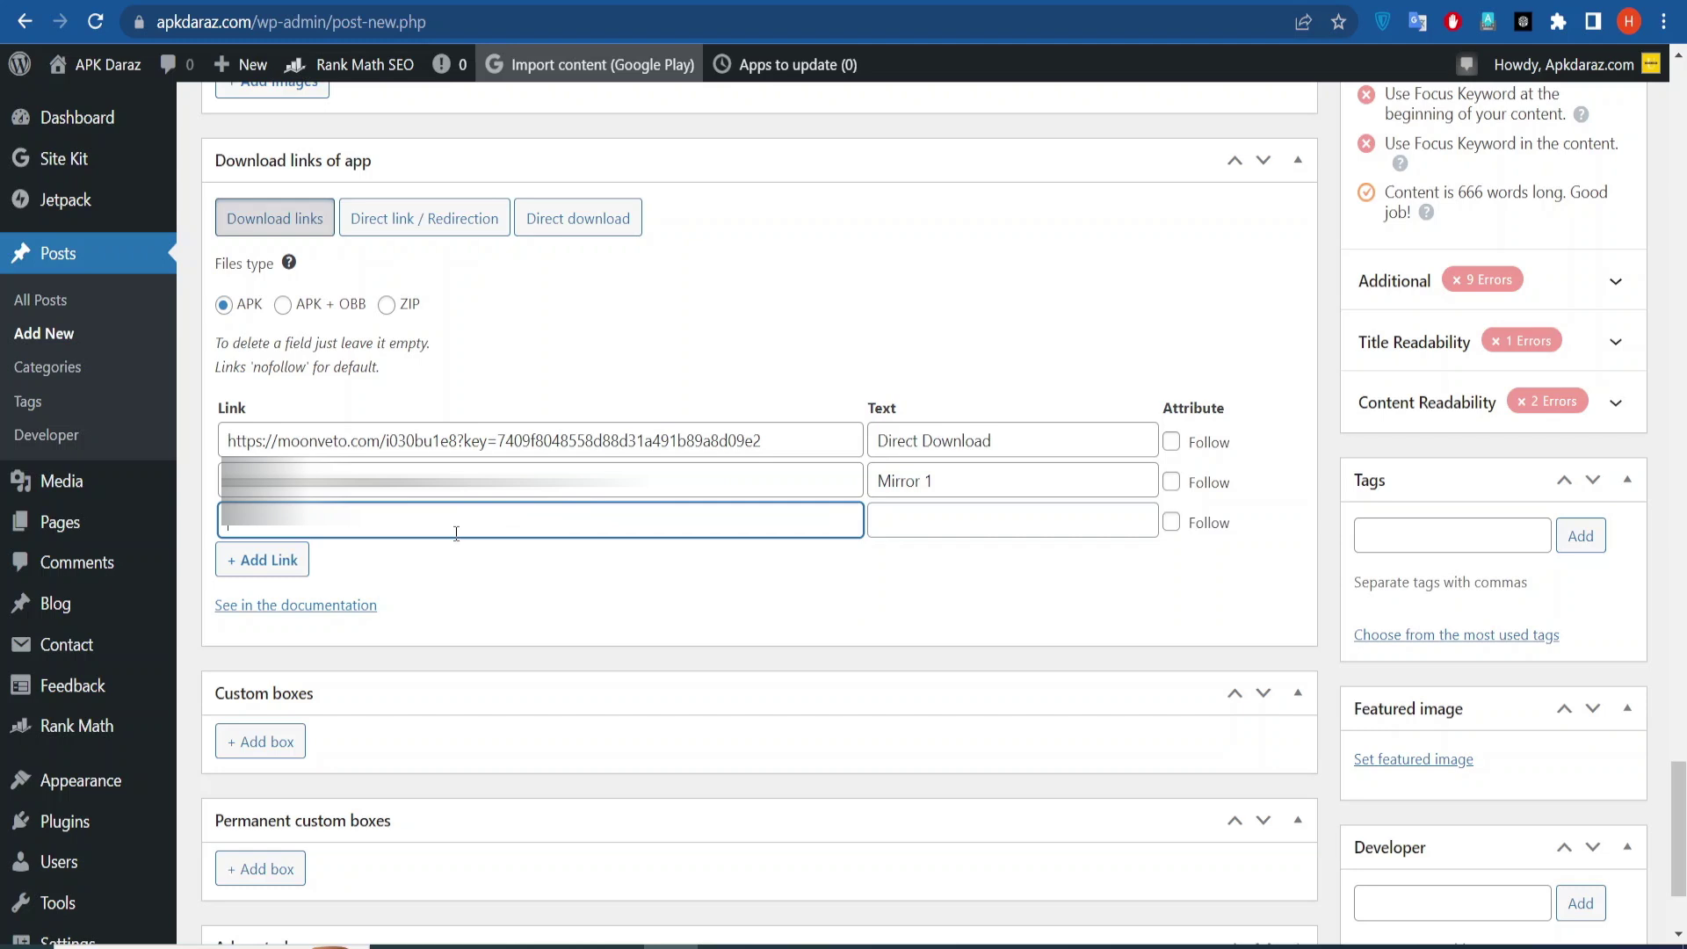
{"action": "left_click", "coordinate": [890, 525]}
{"action": "type", "text": "M"}
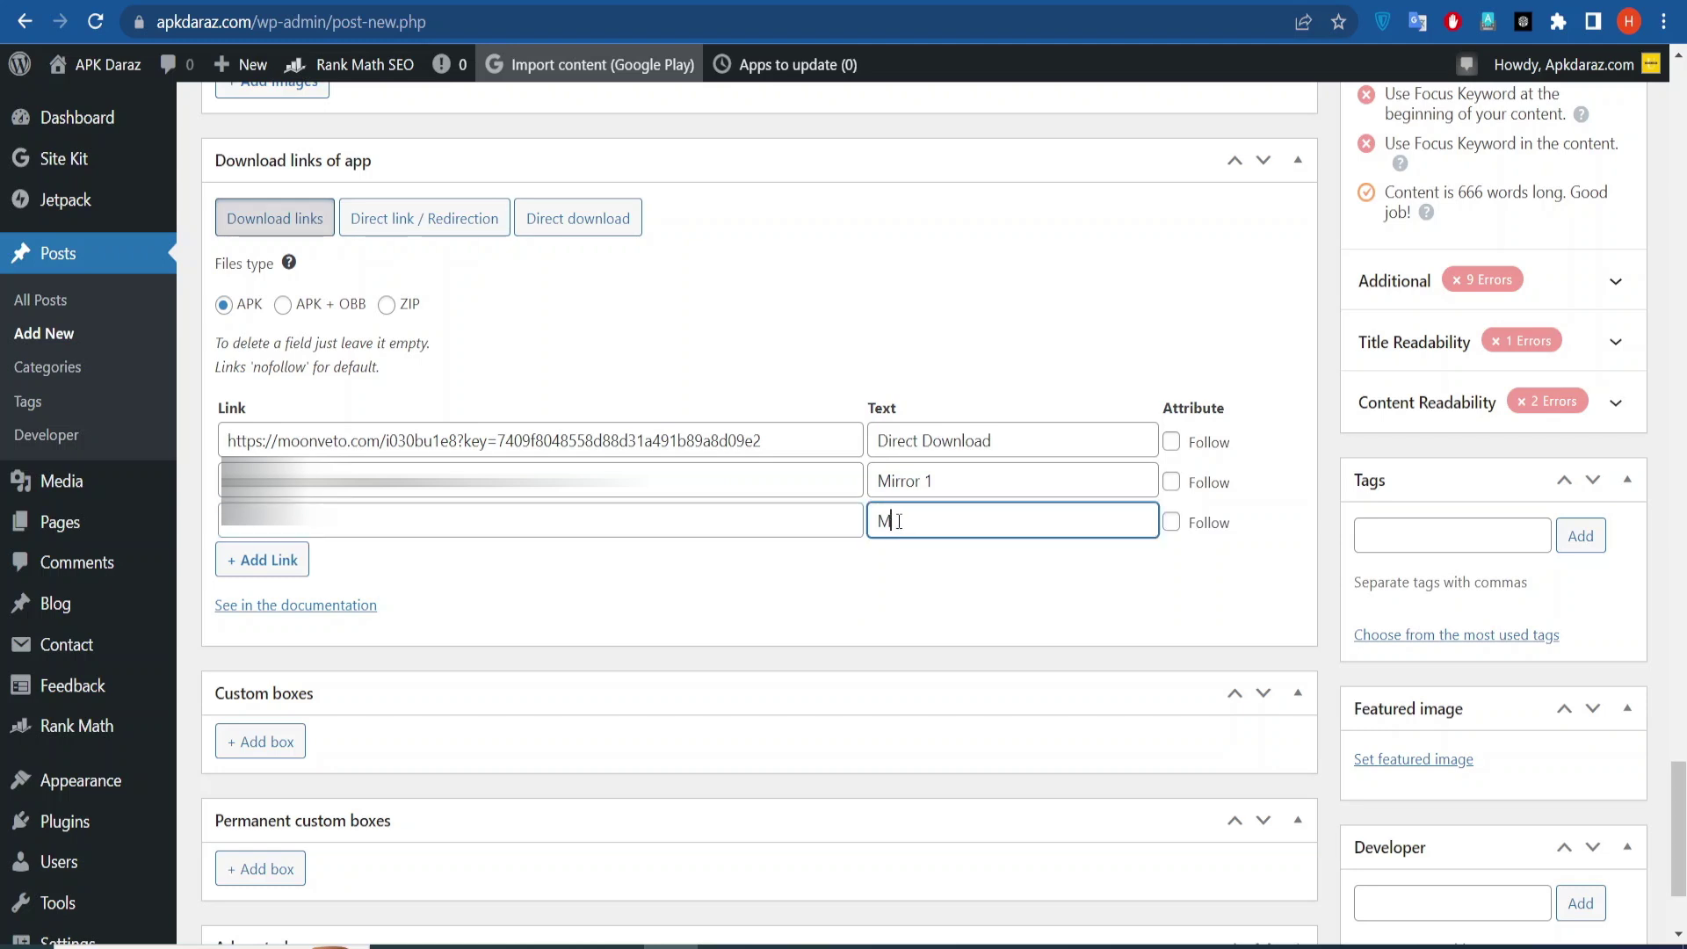
{"action": "type", "text": "irror 2"}
{"action": "scroll", "coordinate": [1382, 630], "scroll_direction": "down", "scroll_amount": 2}
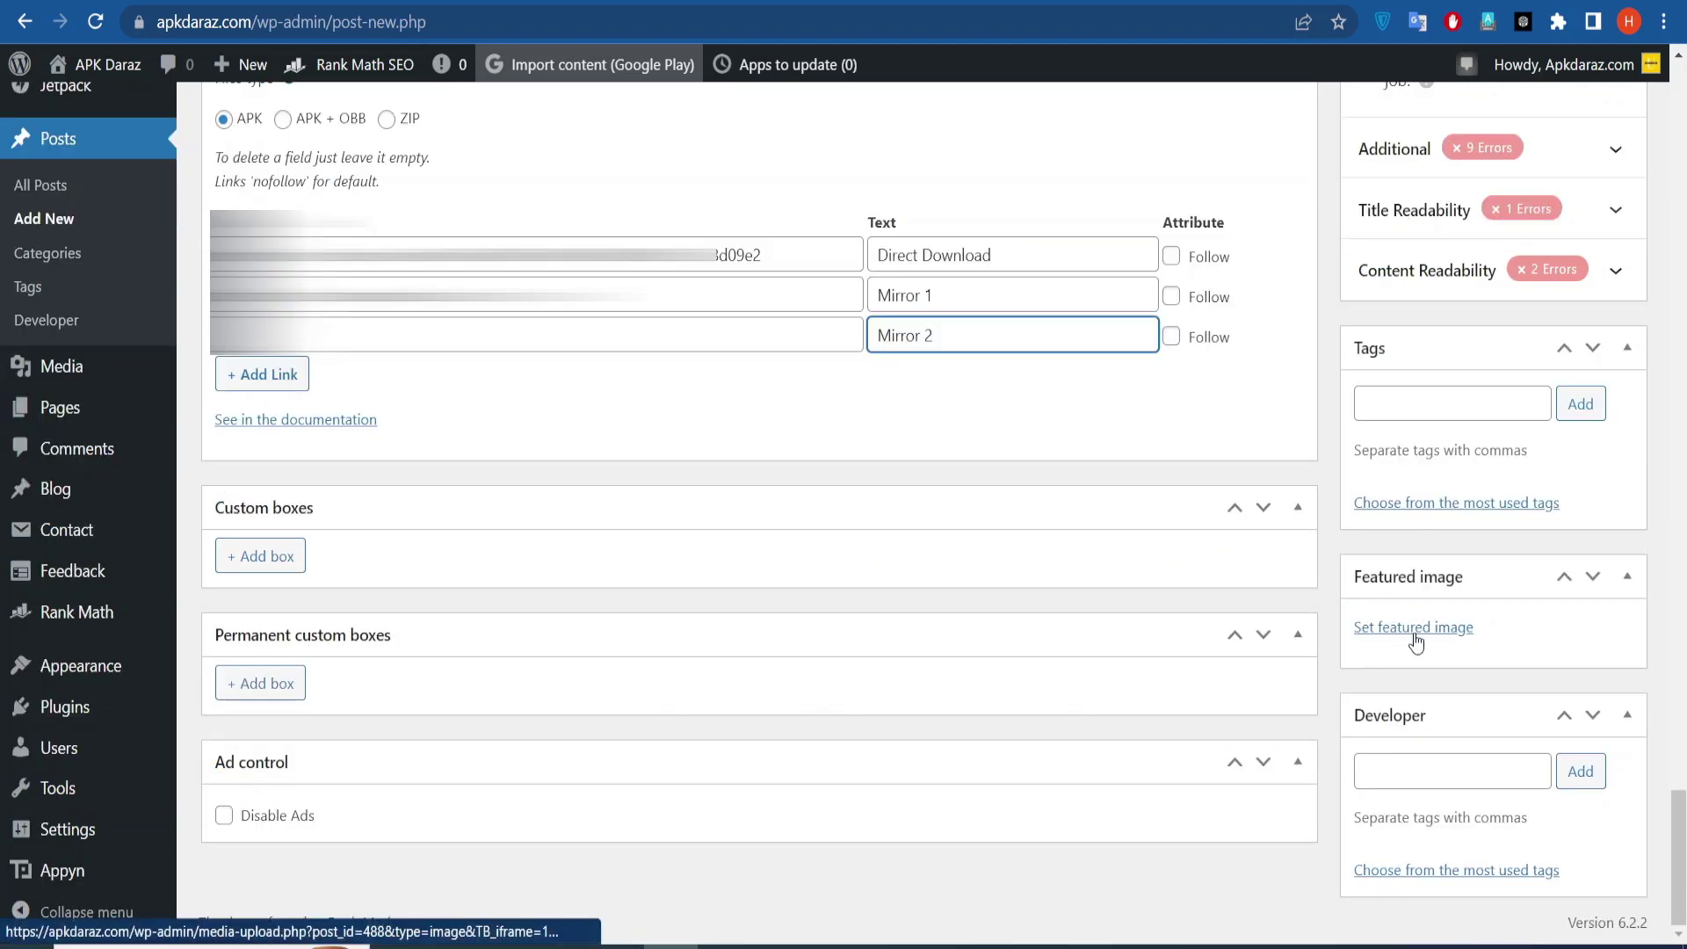
{"action": "scroll", "coordinate": [991, 648], "scroll_direction": "up", "scroll_amount": 15}
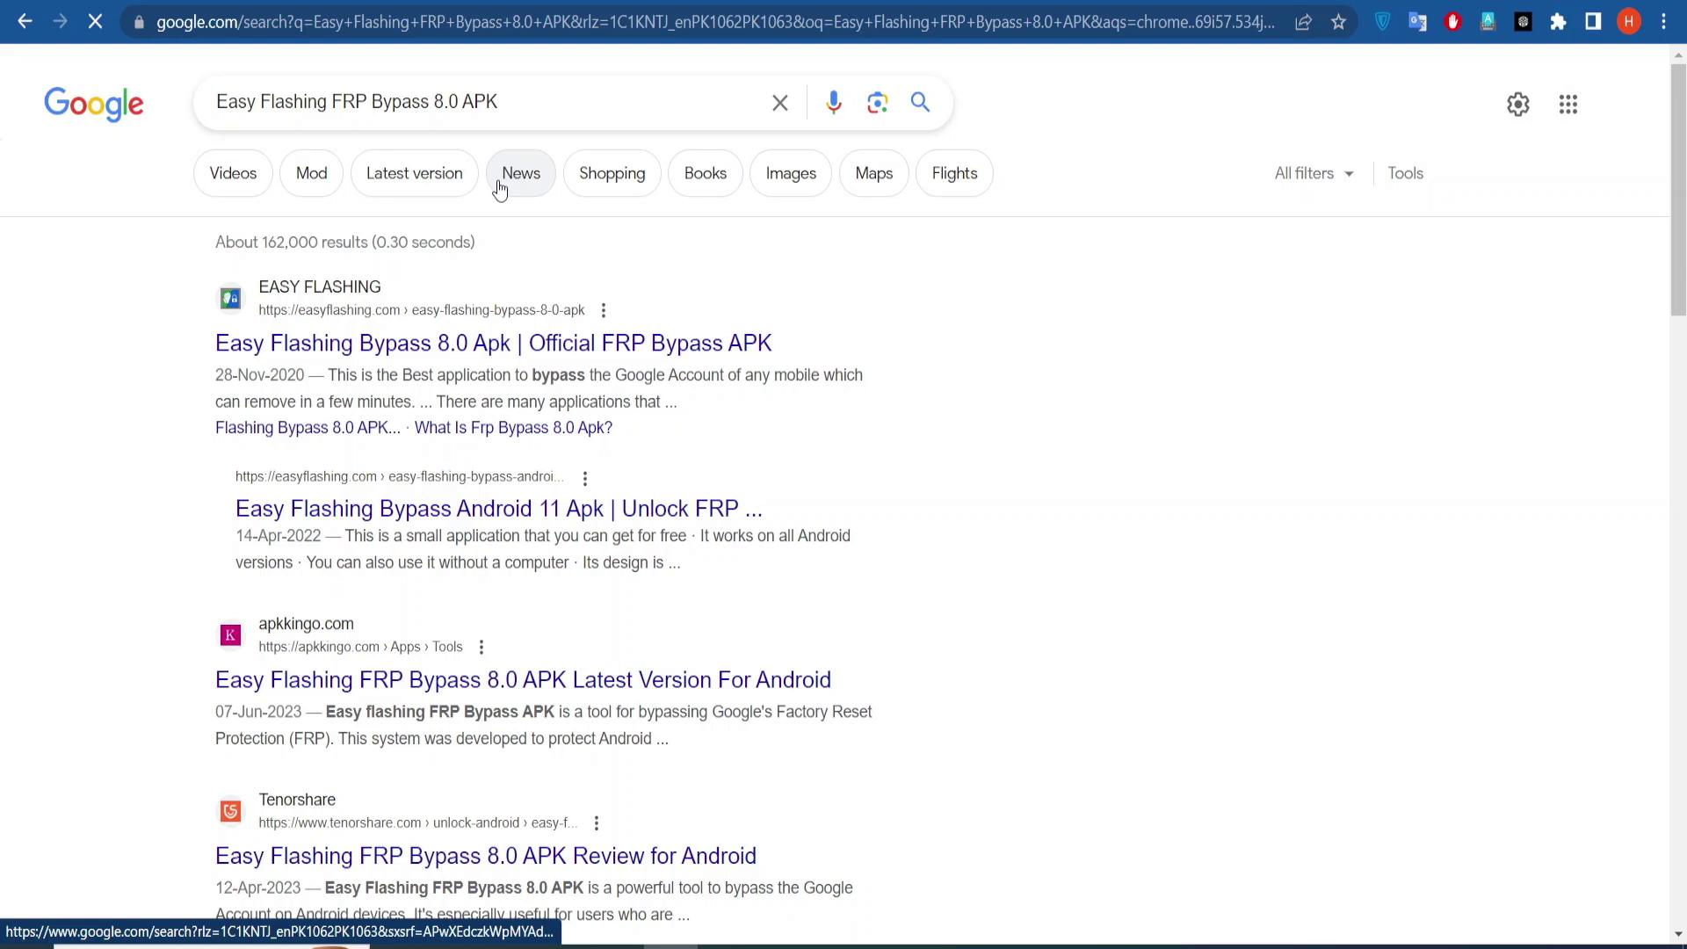
- Find the blue Android Oreo icon in Google Images results and open its preview
{"action": "left_click", "coordinate": [791, 175]}
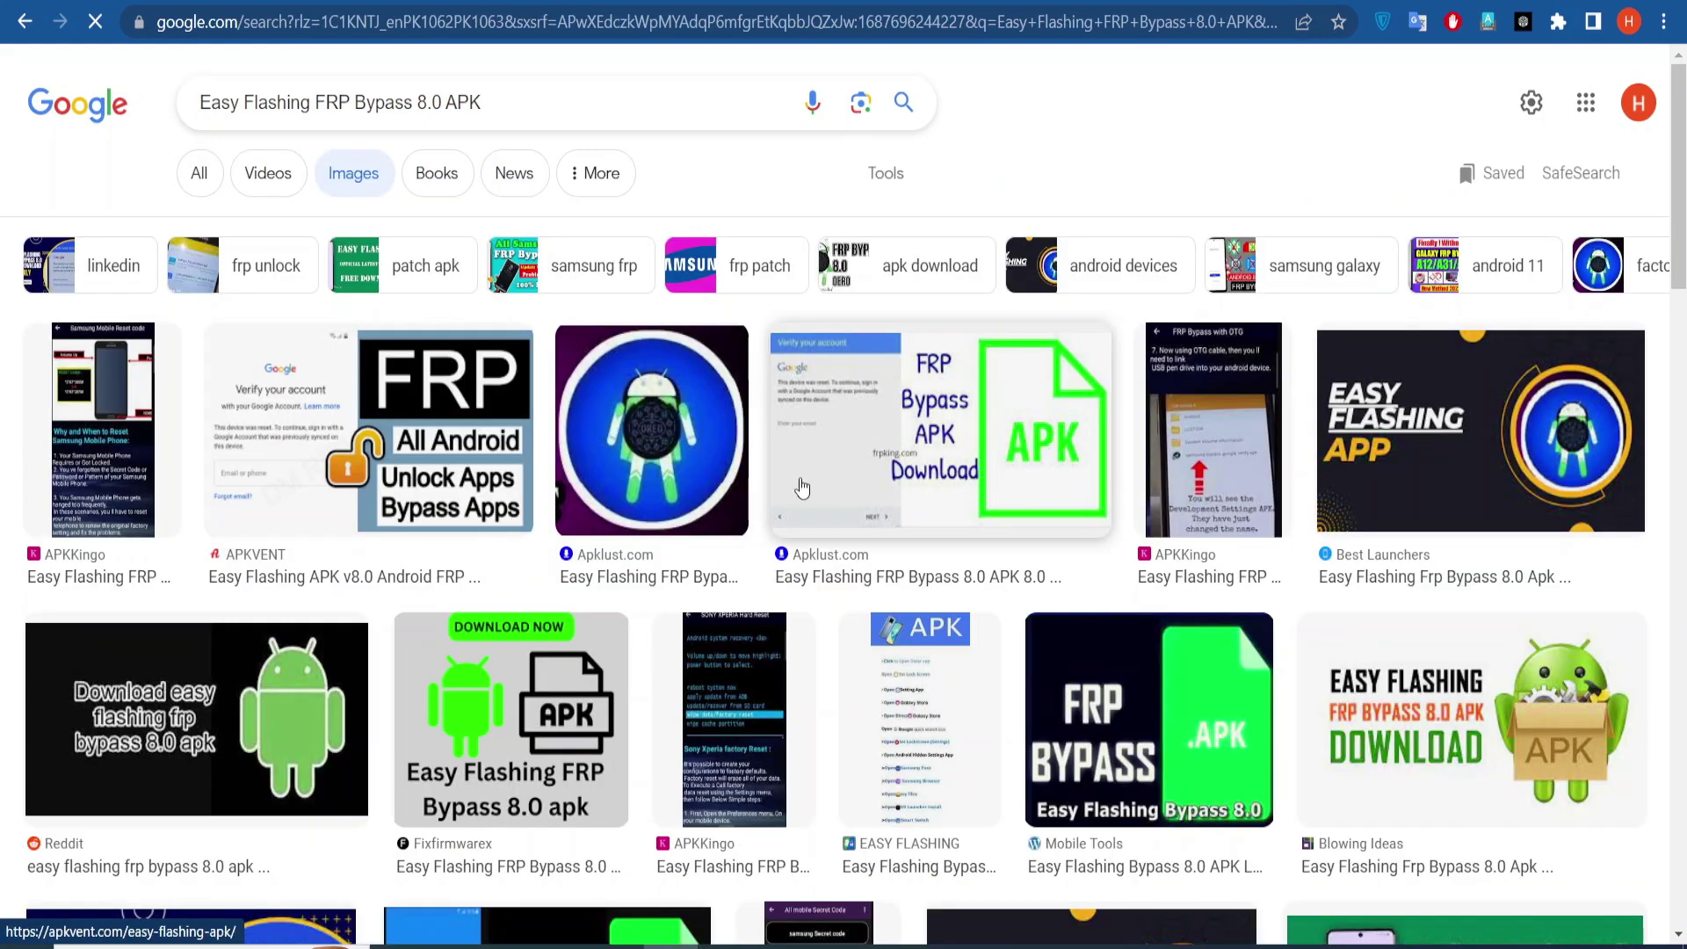
{"action": "left_click", "coordinate": [588, 489]}
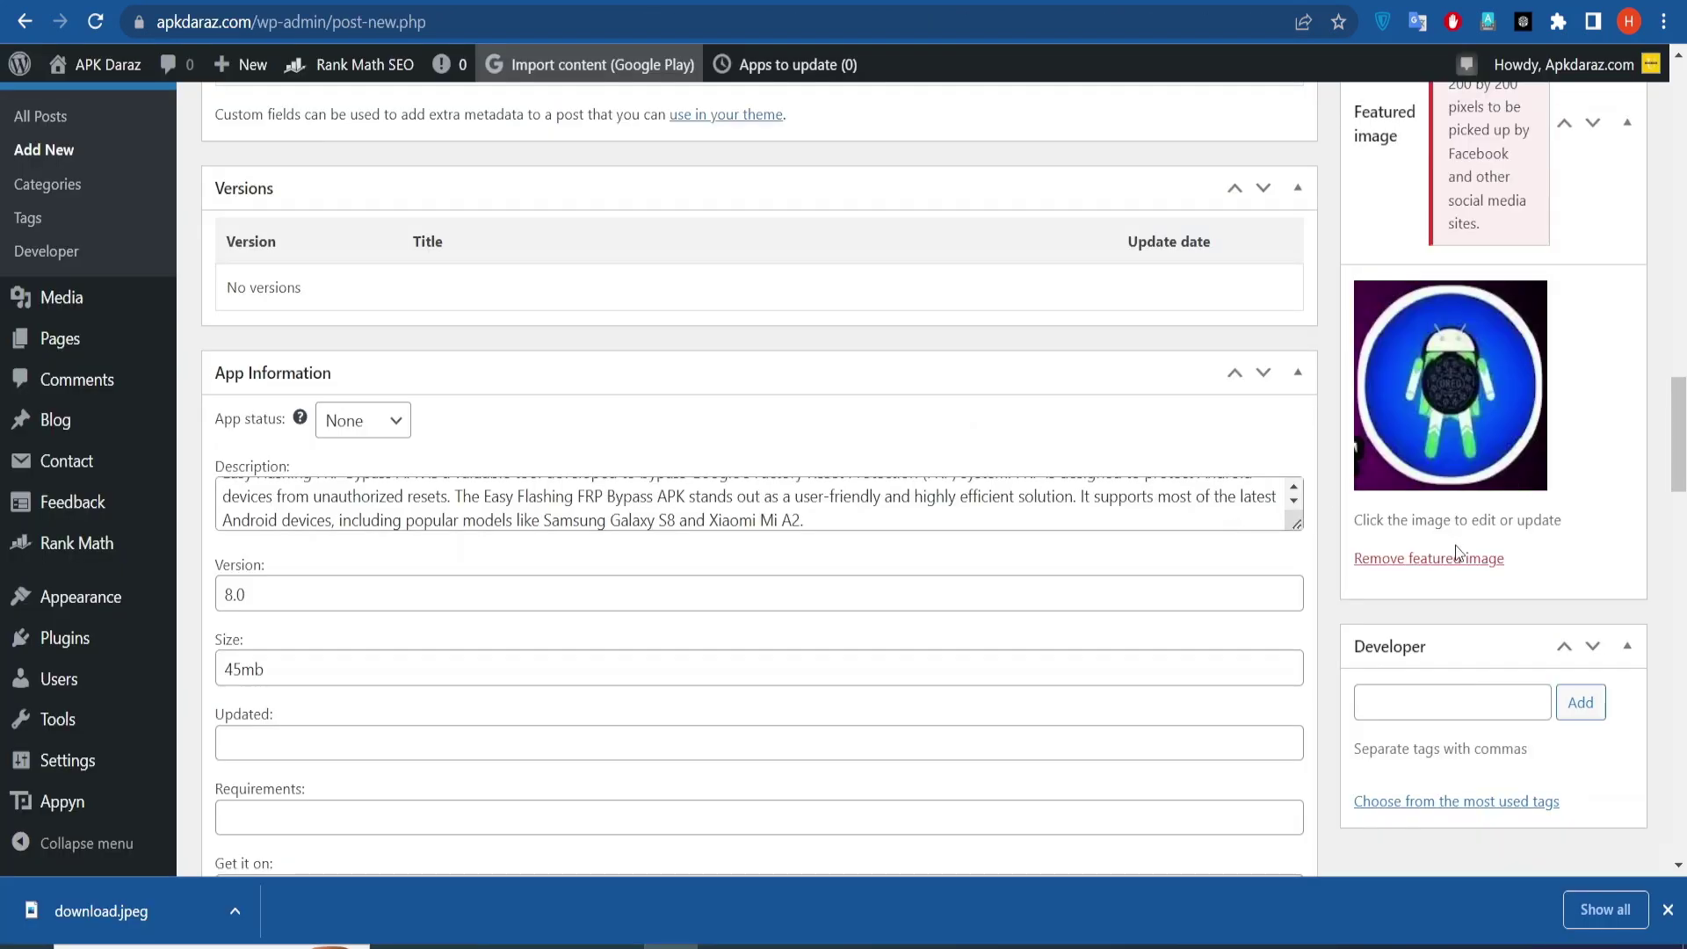
{"action": "scroll", "coordinate": [1455, 552], "scroll_direction": "up", "scroll_amount": 15}
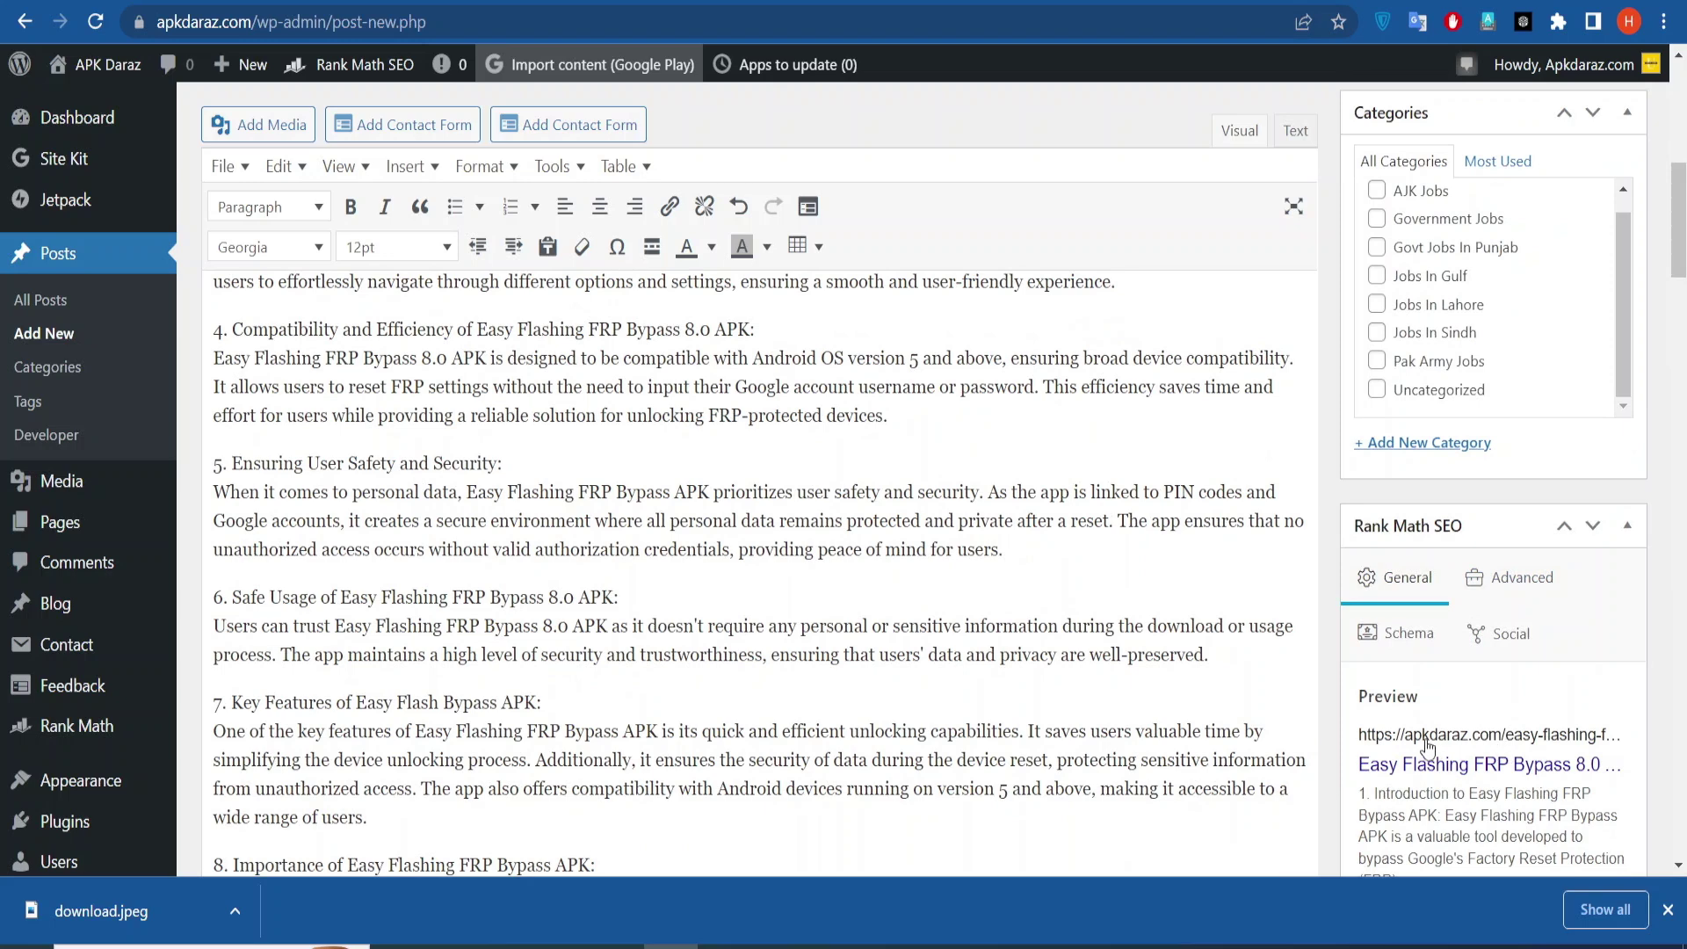
- Publish the Easy Flashing FRP Bypass 8.0 APK post and view it on the apkdaraz.com homepage
{"action": "scroll", "coordinate": [1493, 729], "scroll_direction": "down", "scroll_amount": 6}
{"action": "scroll", "coordinate": [1507, 697], "scroll_direction": "up", "scroll_amount": 16}
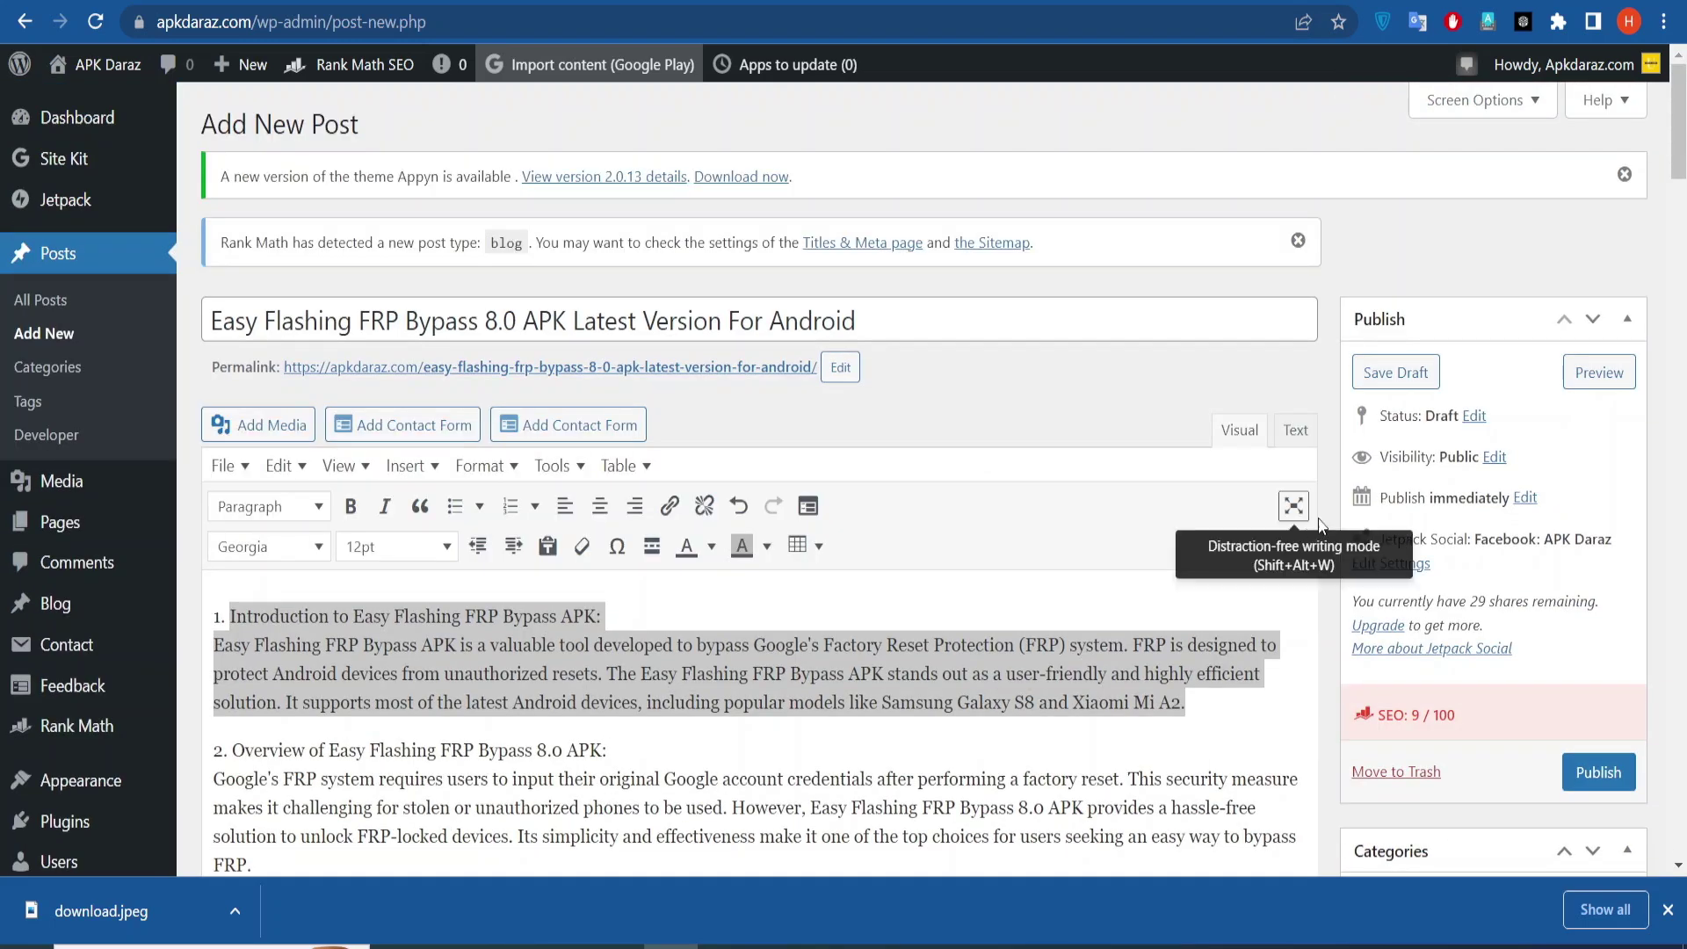
{"action": "left_click", "coordinate": [1598, 773]}
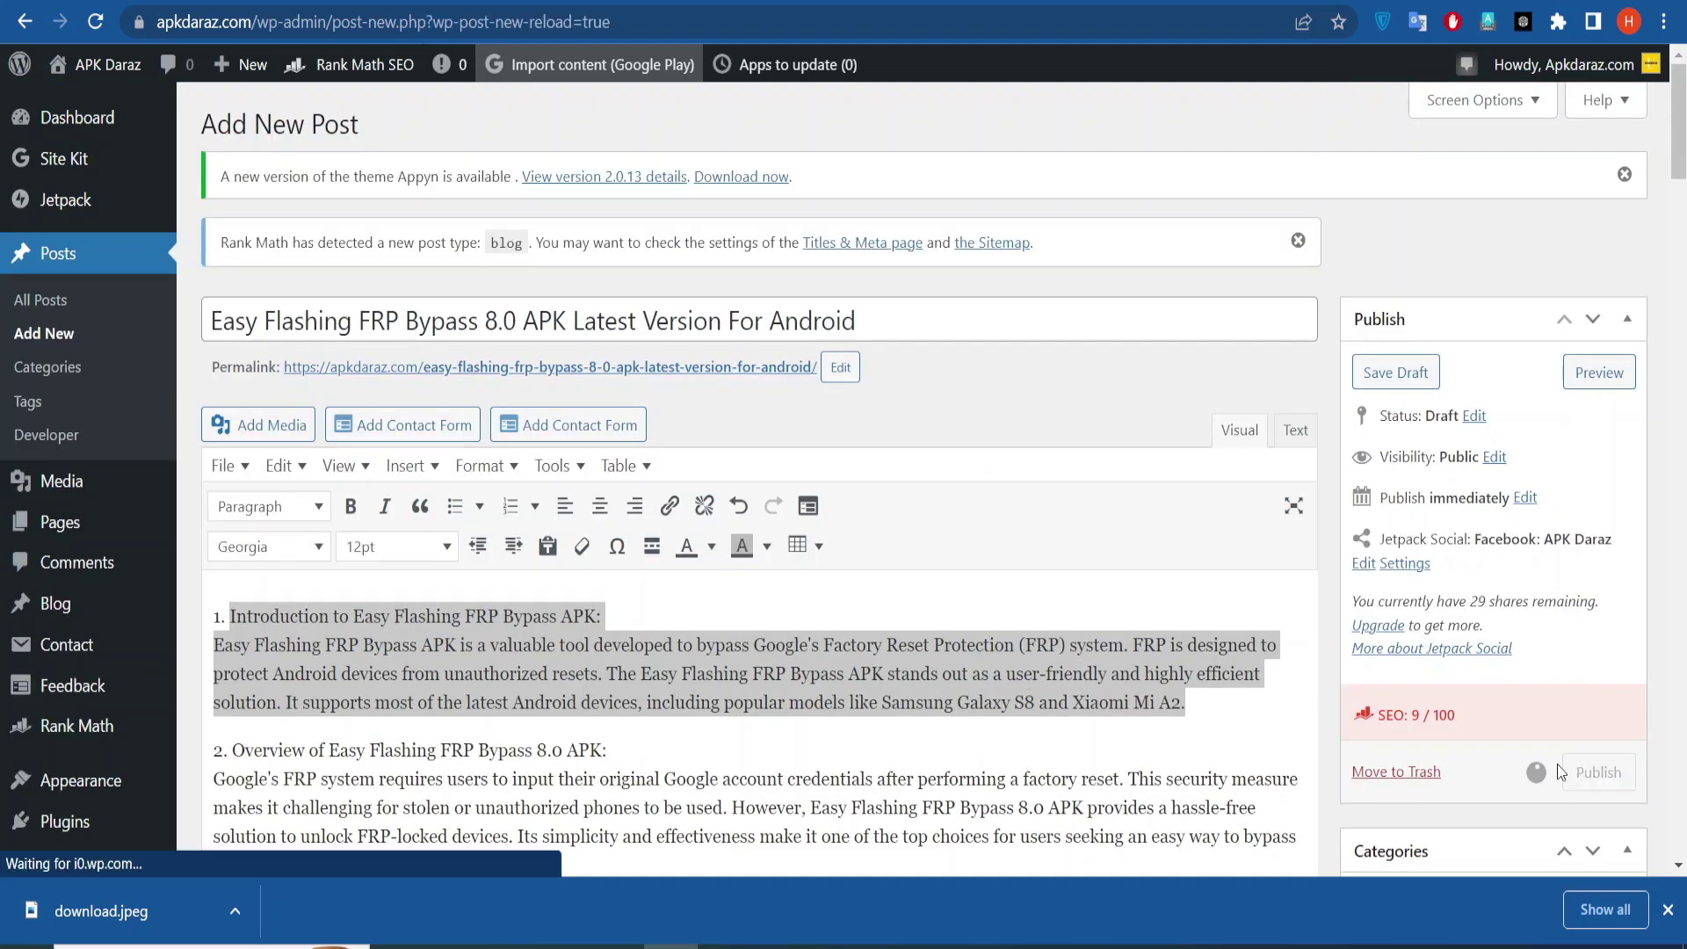
{"action": "left_click", "coordinate": [107, 64]}
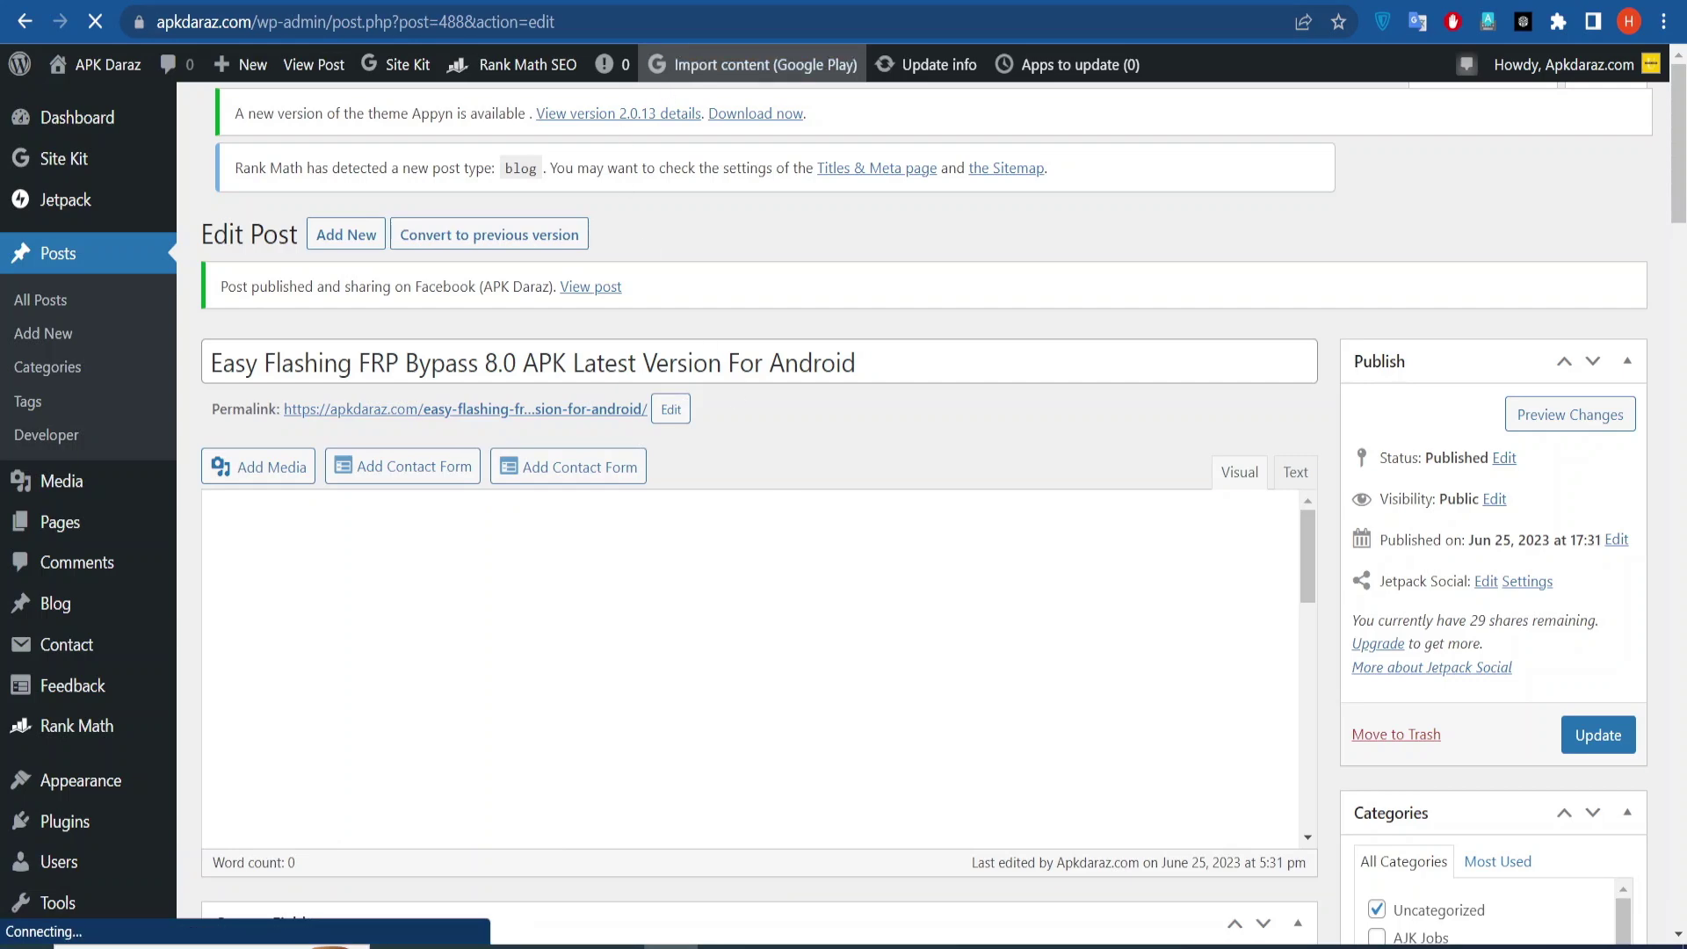
{"action": "scroll", "coordinate": [596, 457], "scroll_direction": "down", "scroll_amount": 2}
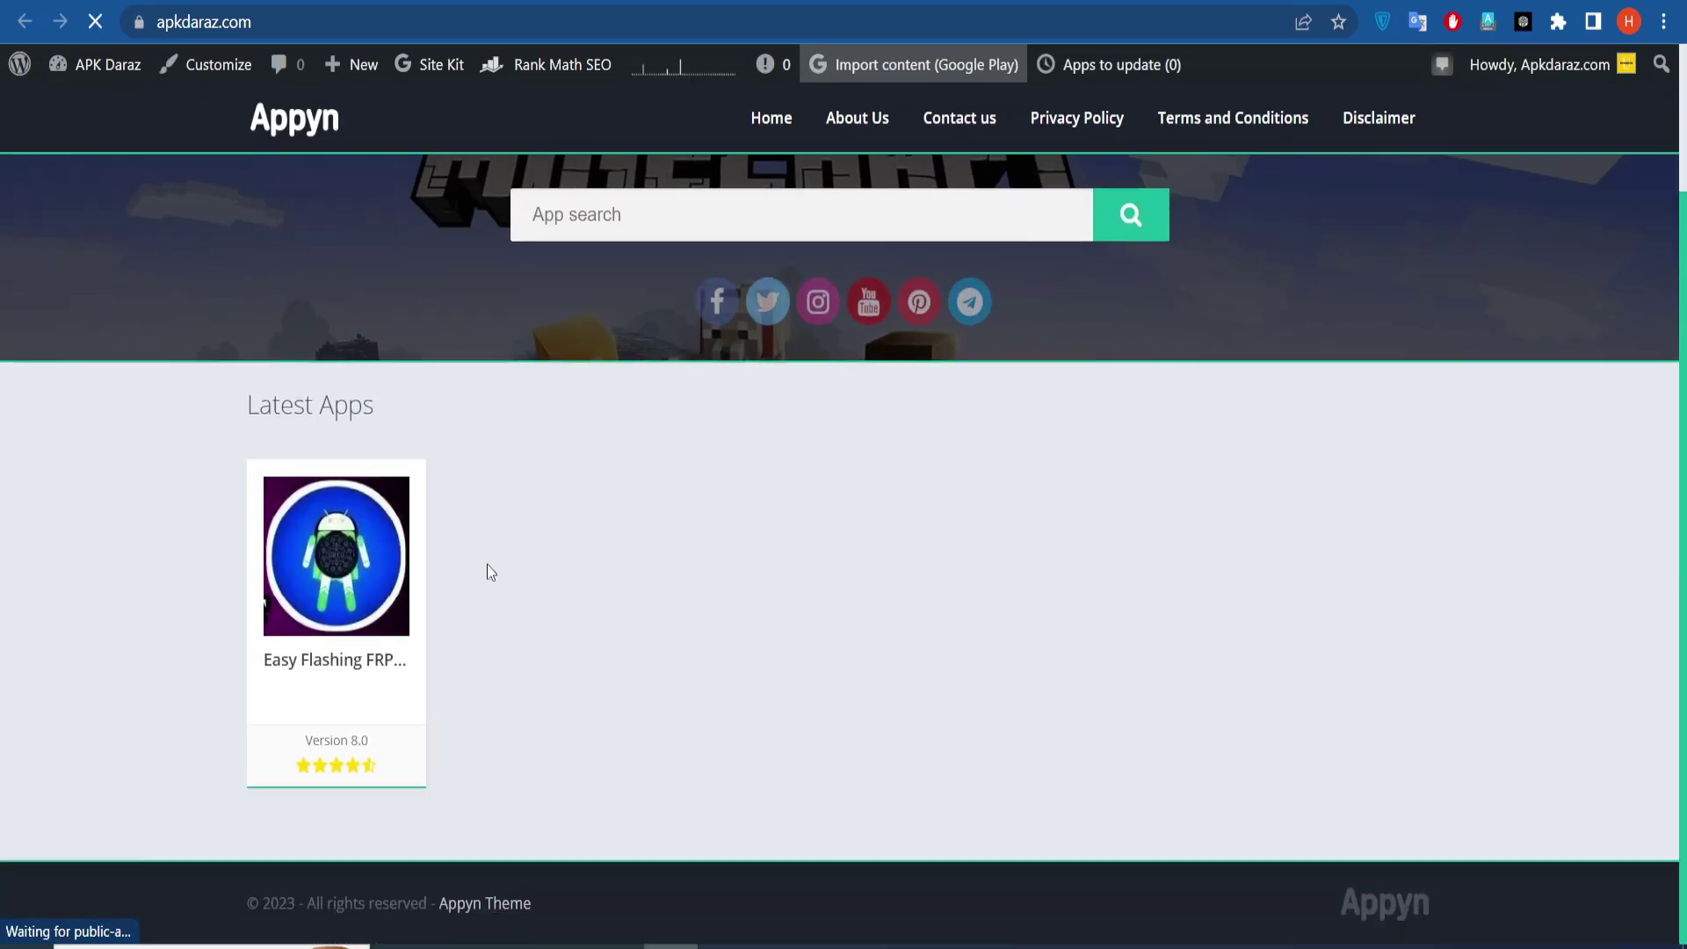
- Open the Easy Flashing FRP app's page and expand its full description
{"action": "left_click", "coordinate": [336, 659]}
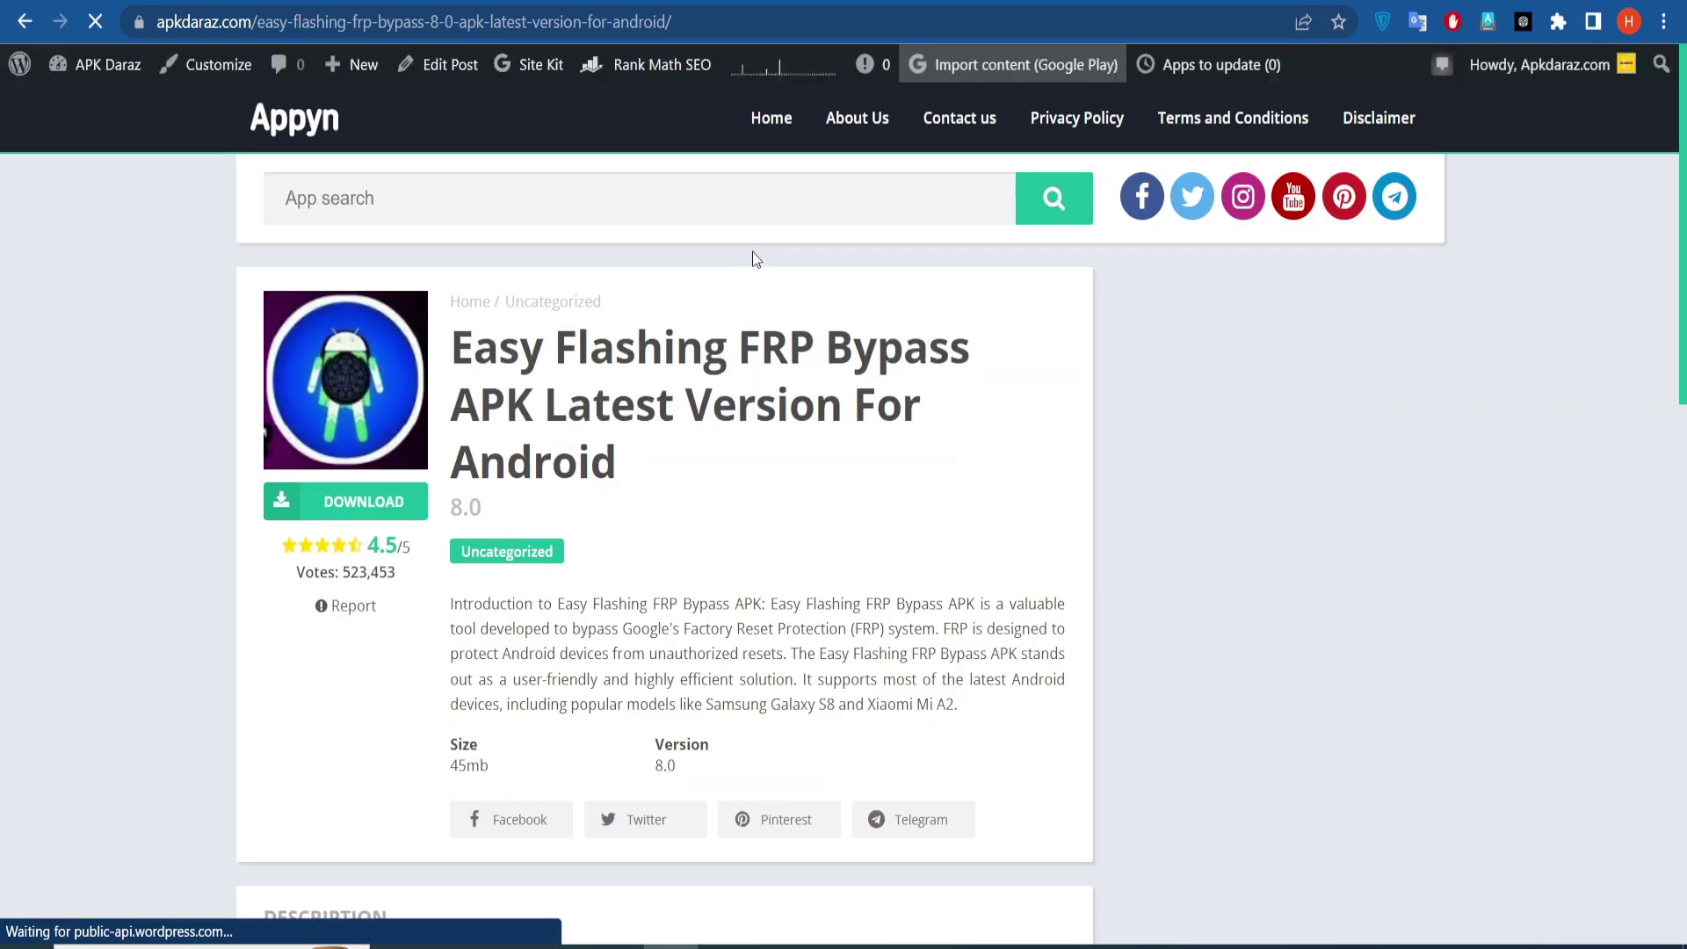
{"action": "scroll", "coordinate": [570, 463], "scroll_direction": "down", "scroll_amount": 8}
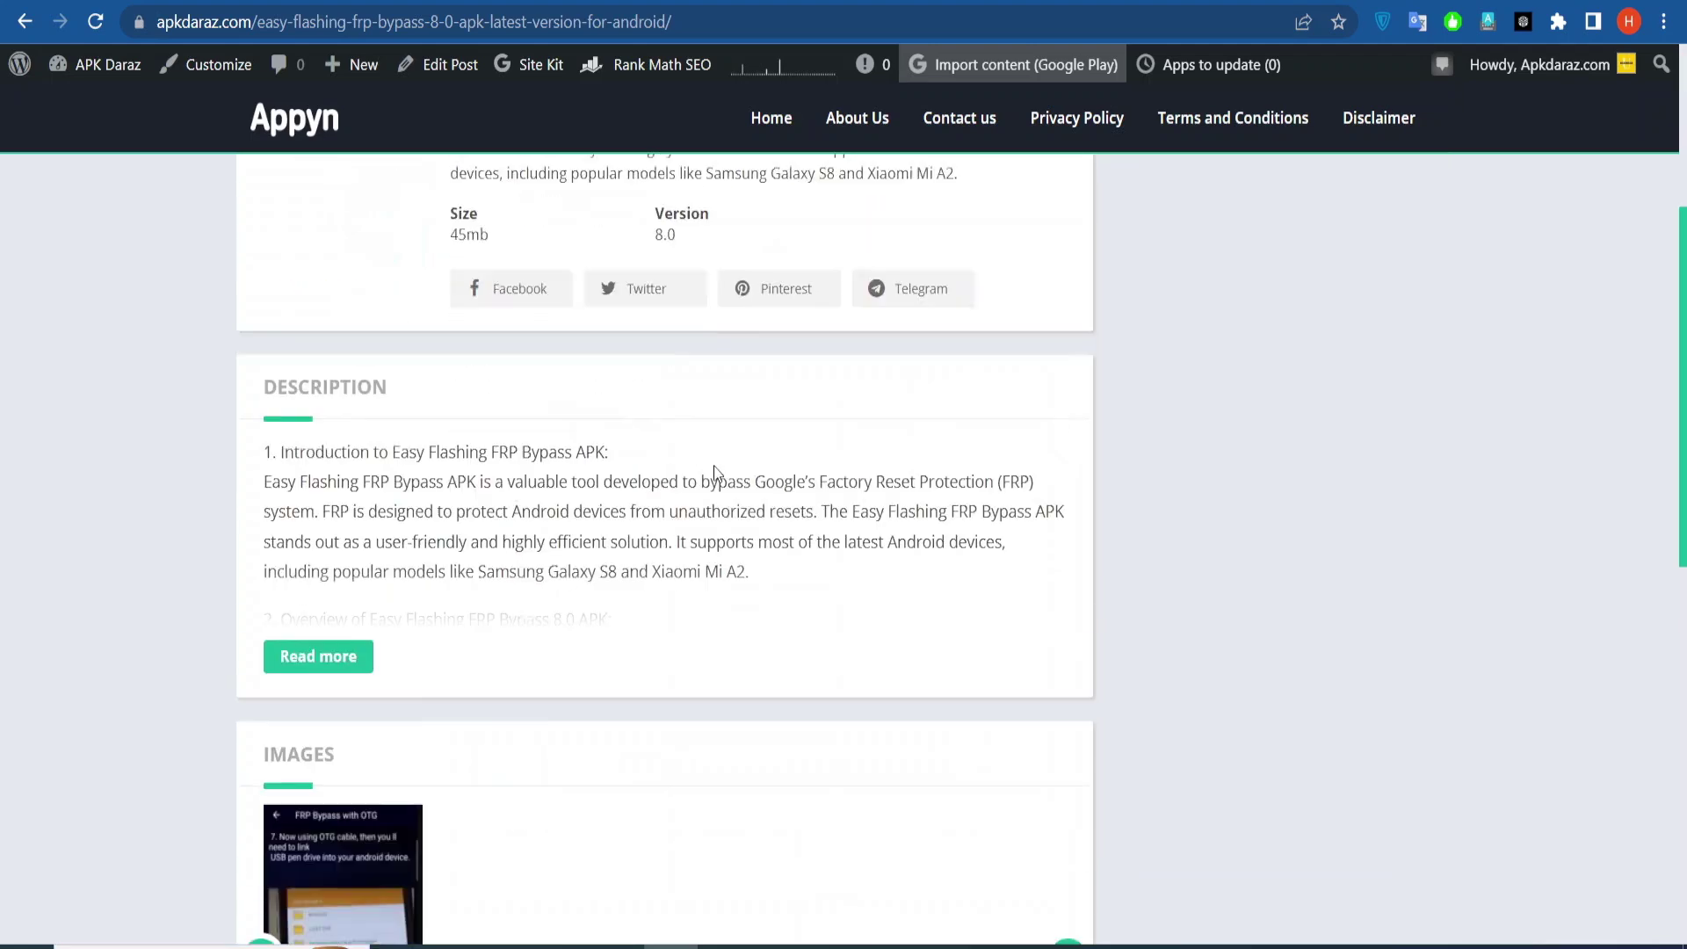
{"action": "scroll", "coordinate": [304, 460], "scroll_direction": "up", "scroll_amount": 7}
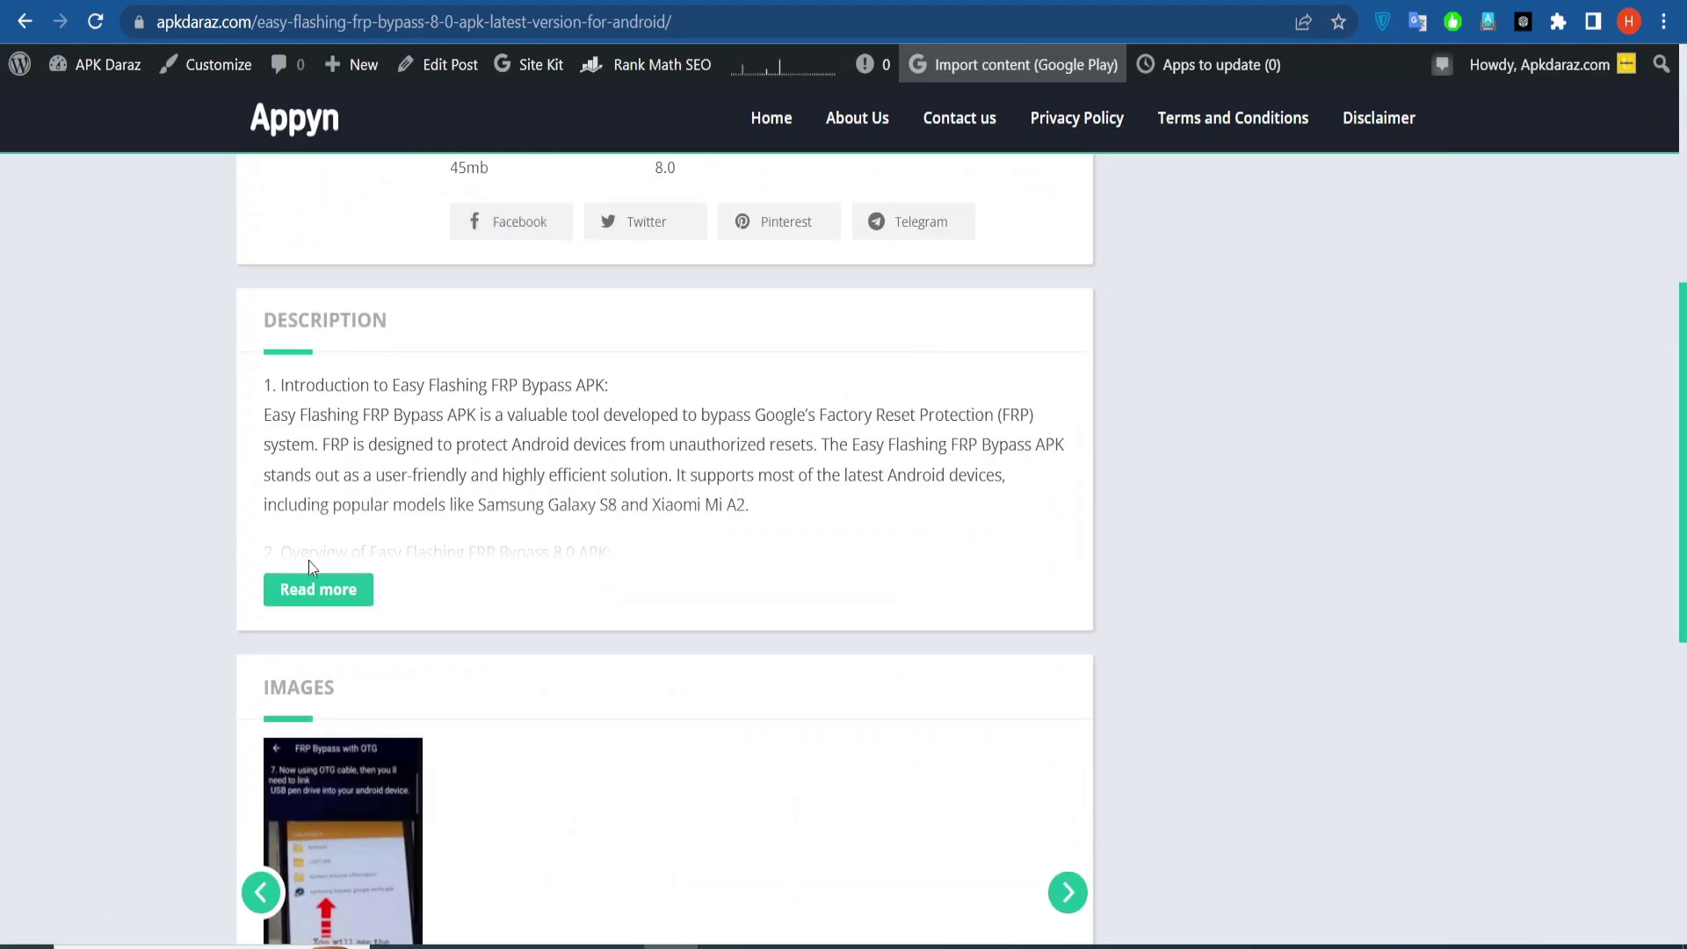
{"action": "left_click", "coordinate": [310, 580]}
{"action": "scroll", "coordinate": [351, 589], "scroll_direction": "down", "scroll_amount": 18}
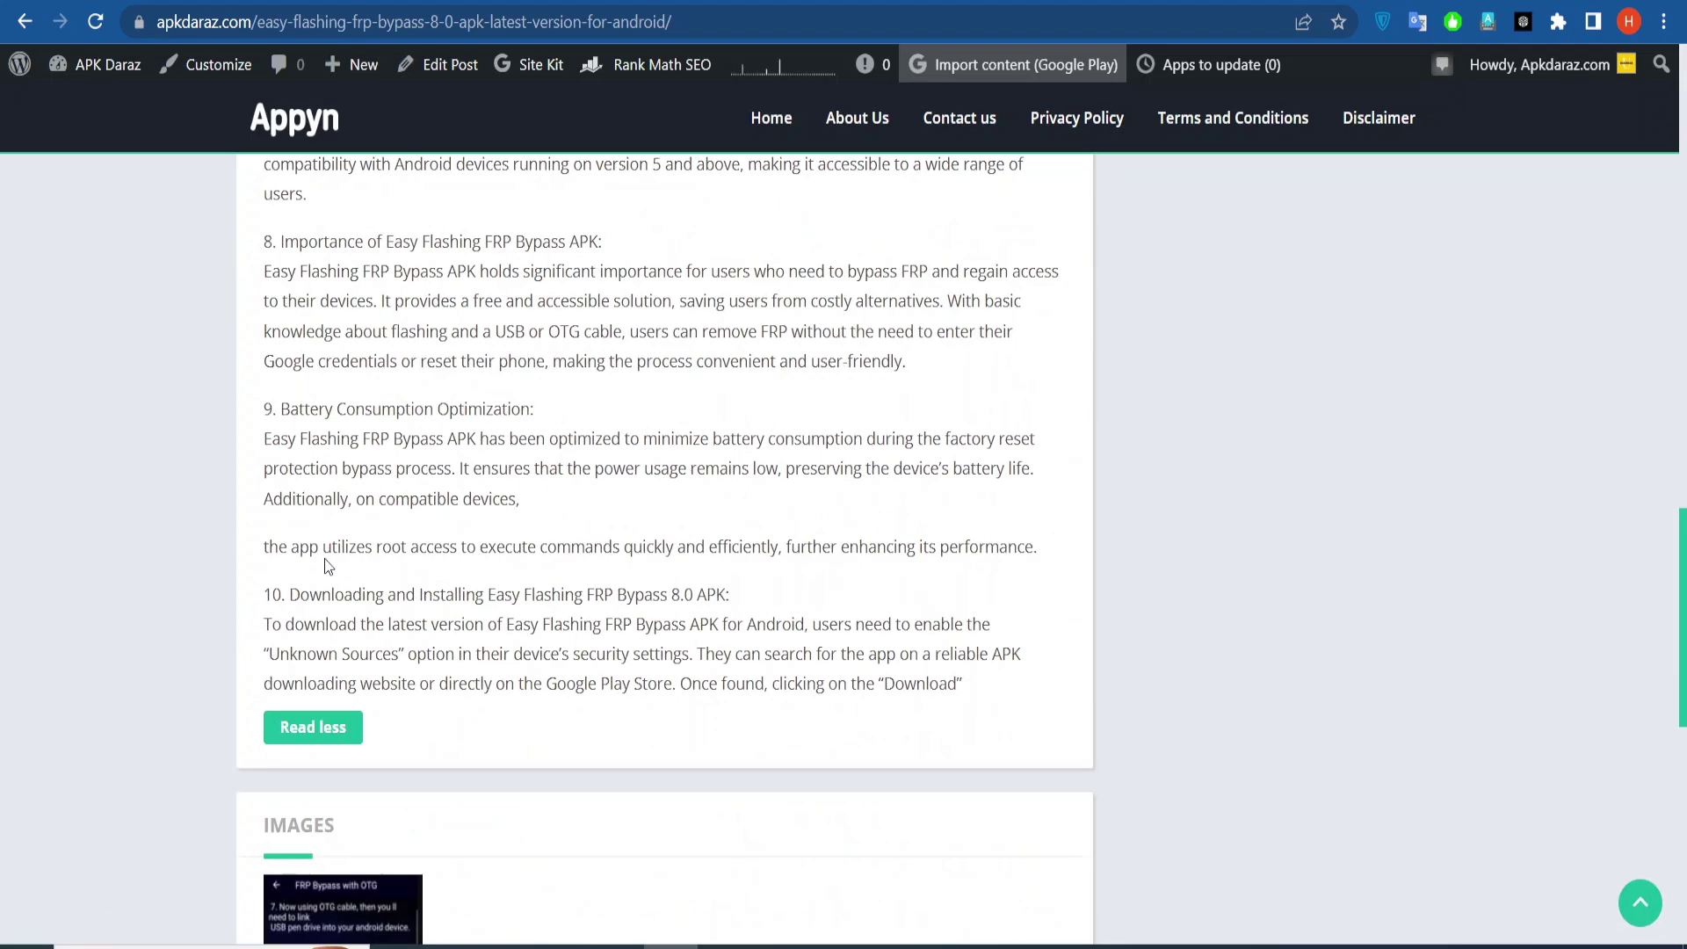
{"action": "scroll", "coordinate": [351, 590], "scroll_direction": "up", "scroll_amount": 20}
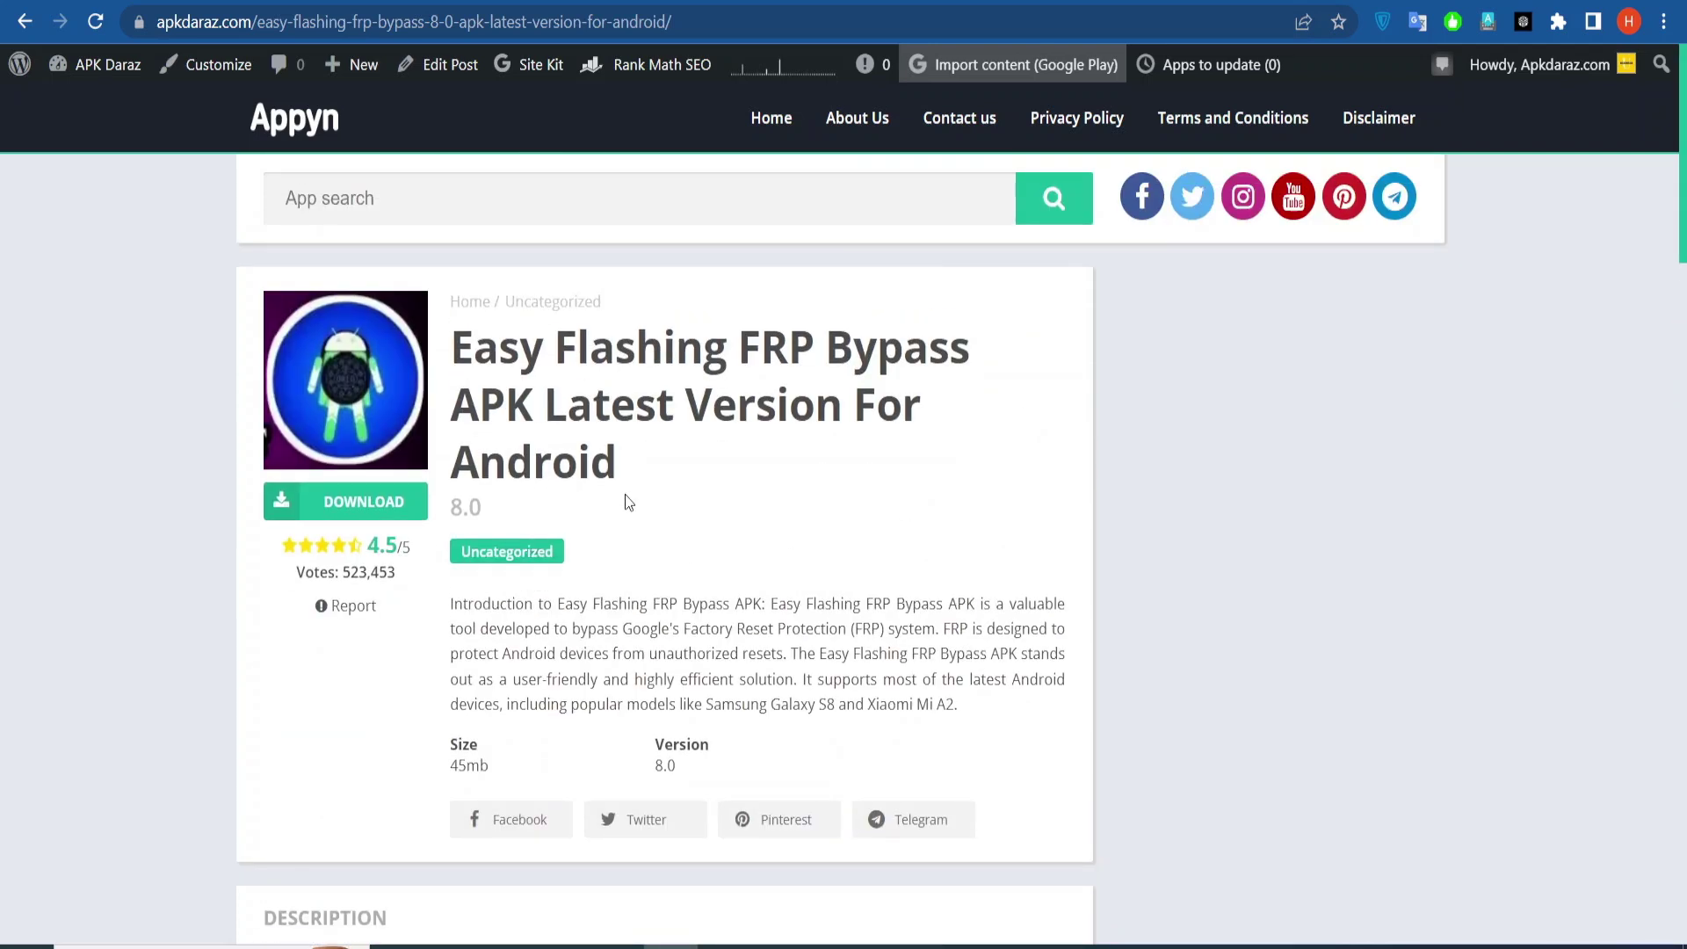
- Test the Direct Download link's Download button, then close the ad page
{"action": "left_click", "coordinate": [364, 506]}
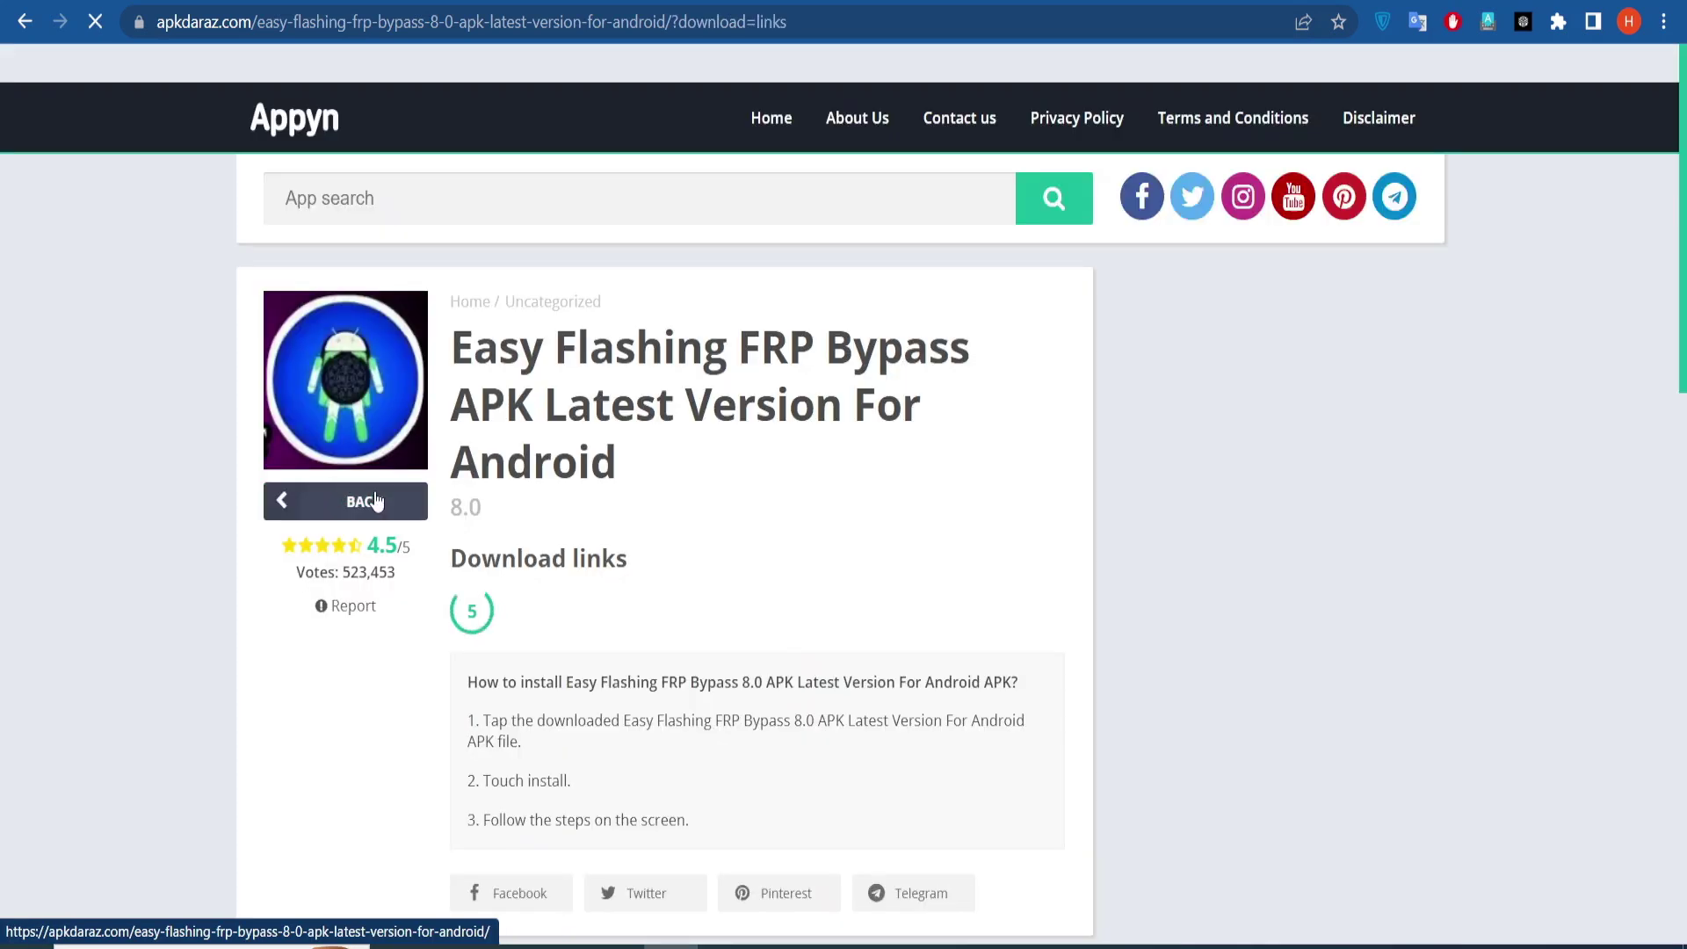
{"action": "scroll", "coordinate": [457, 473], "scroll_direction": "down", "scroll_amount": 3}
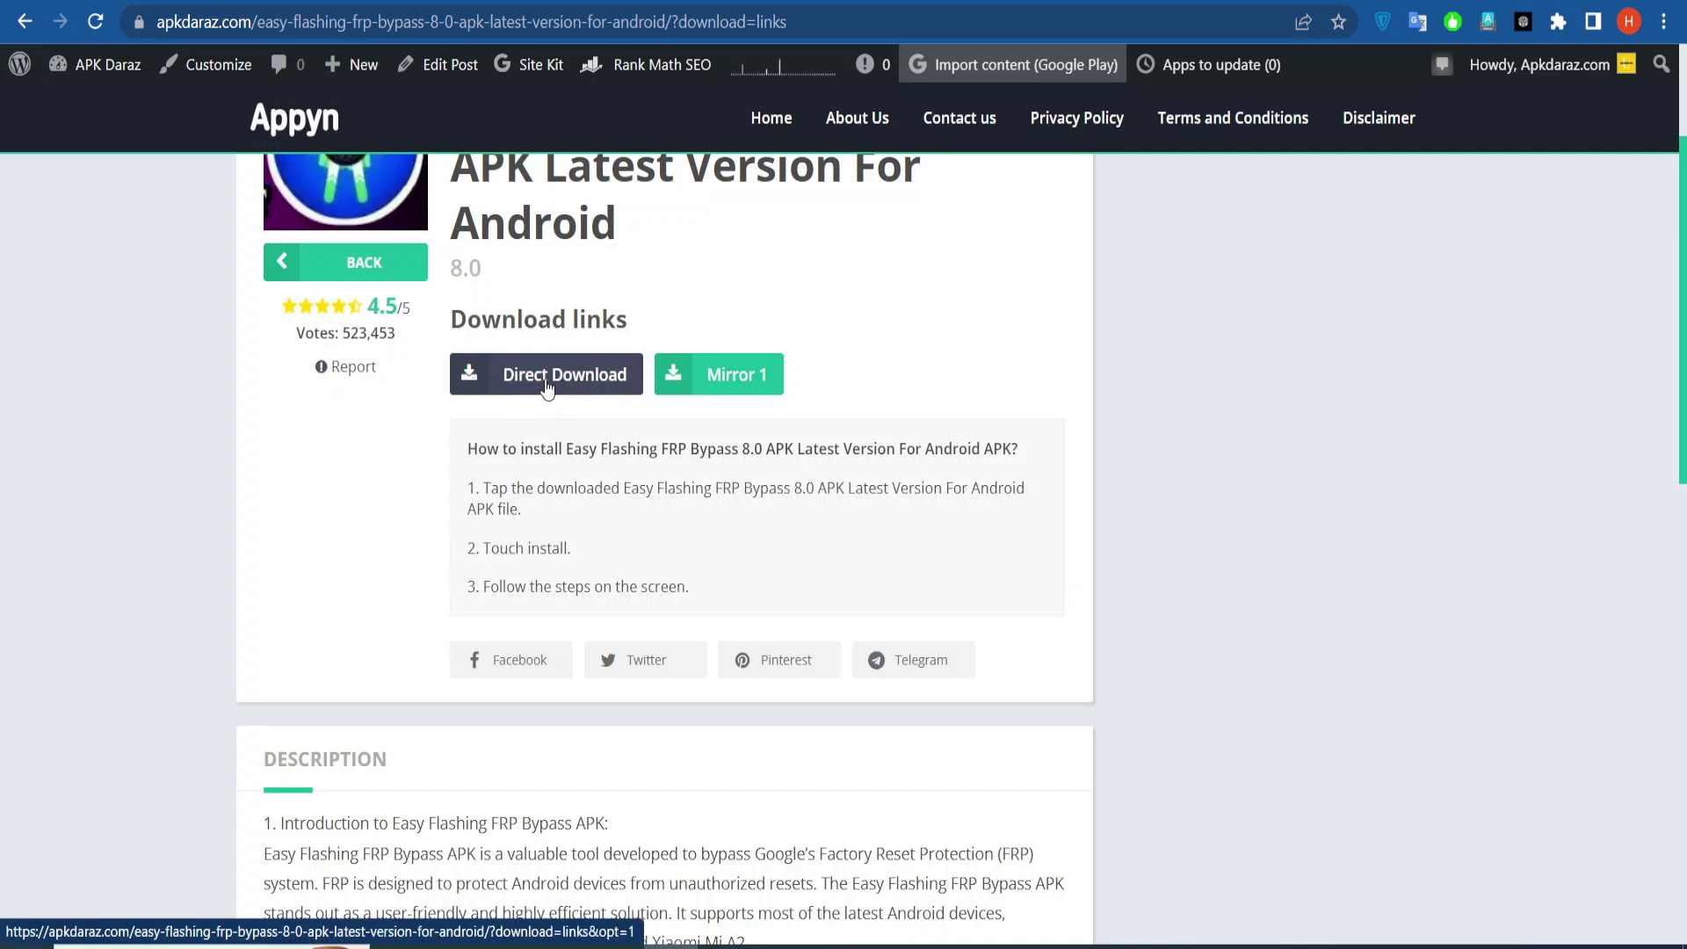
{"action": "left_click", "coordinate": [545, 387]}
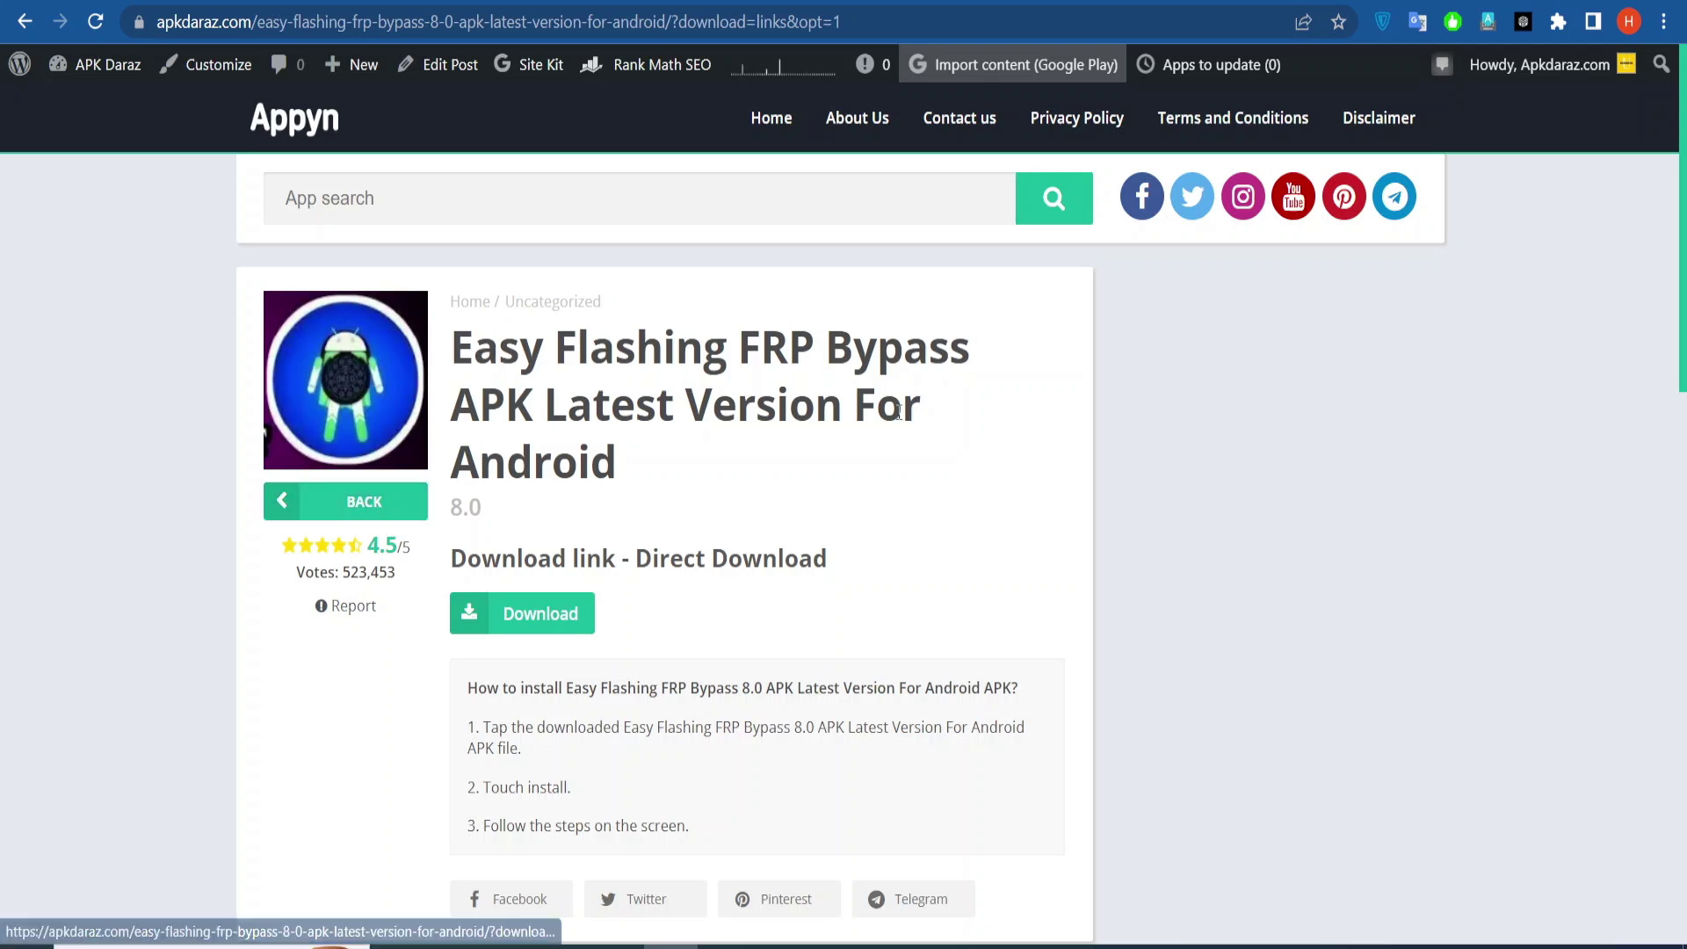
{"action": "scroll", "coordinate": [661, 566], "scroll_direction": "down", "scroll_amount": 1}
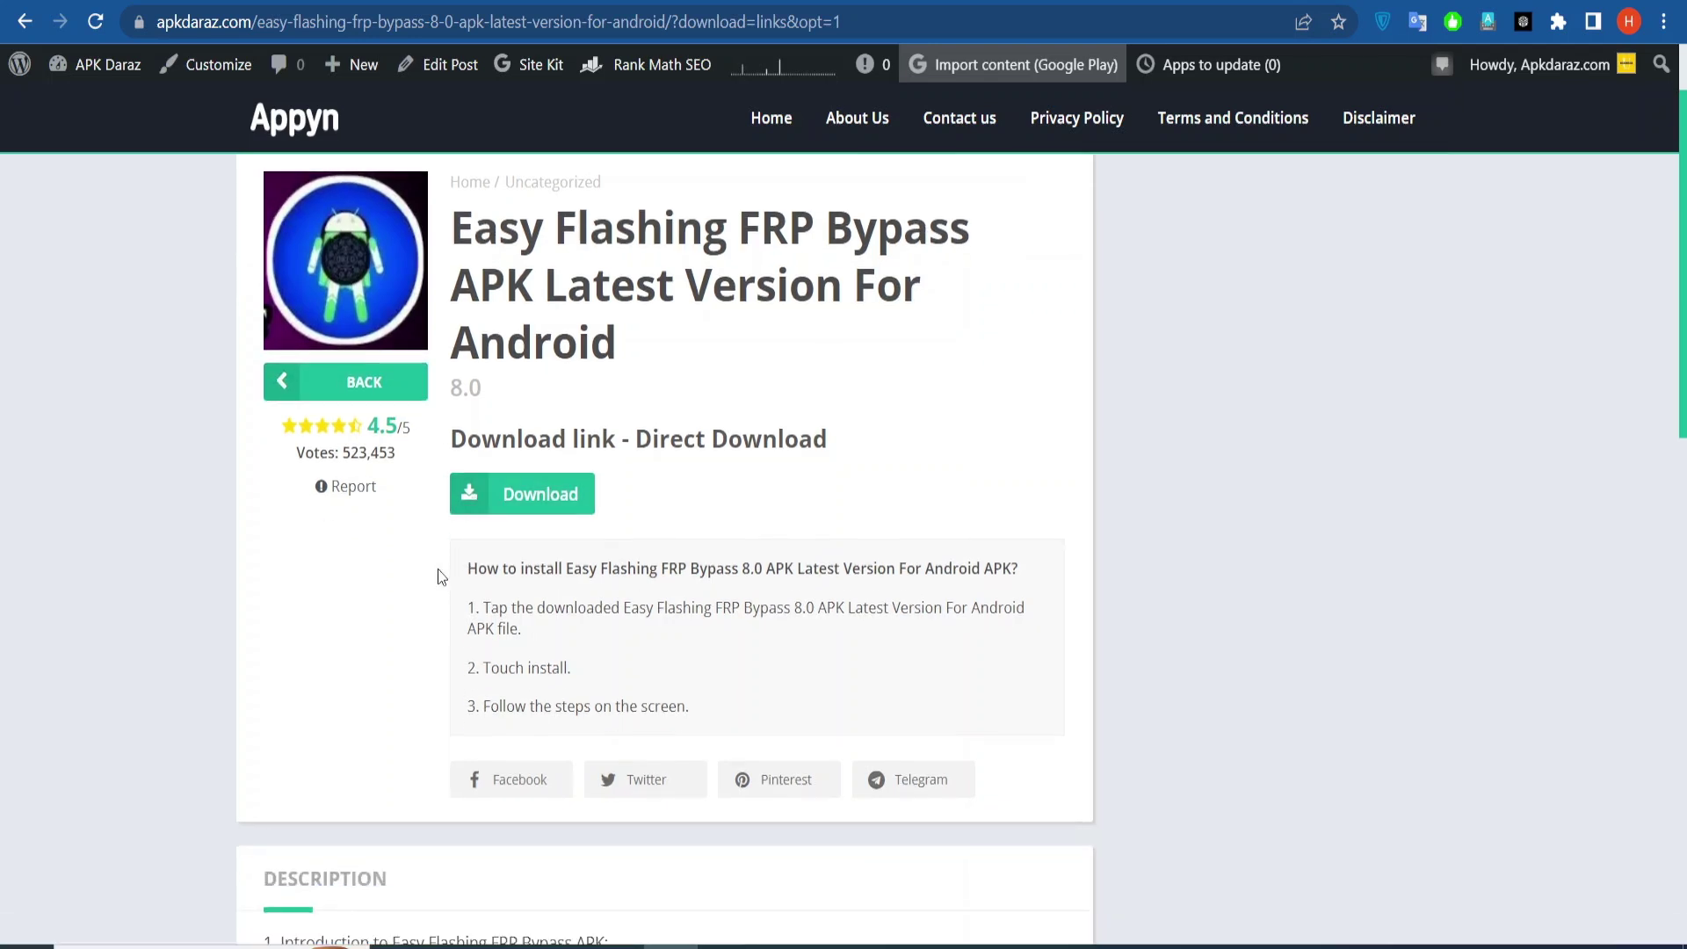
{"action": "left_click", "coordinate": [528, 494]}
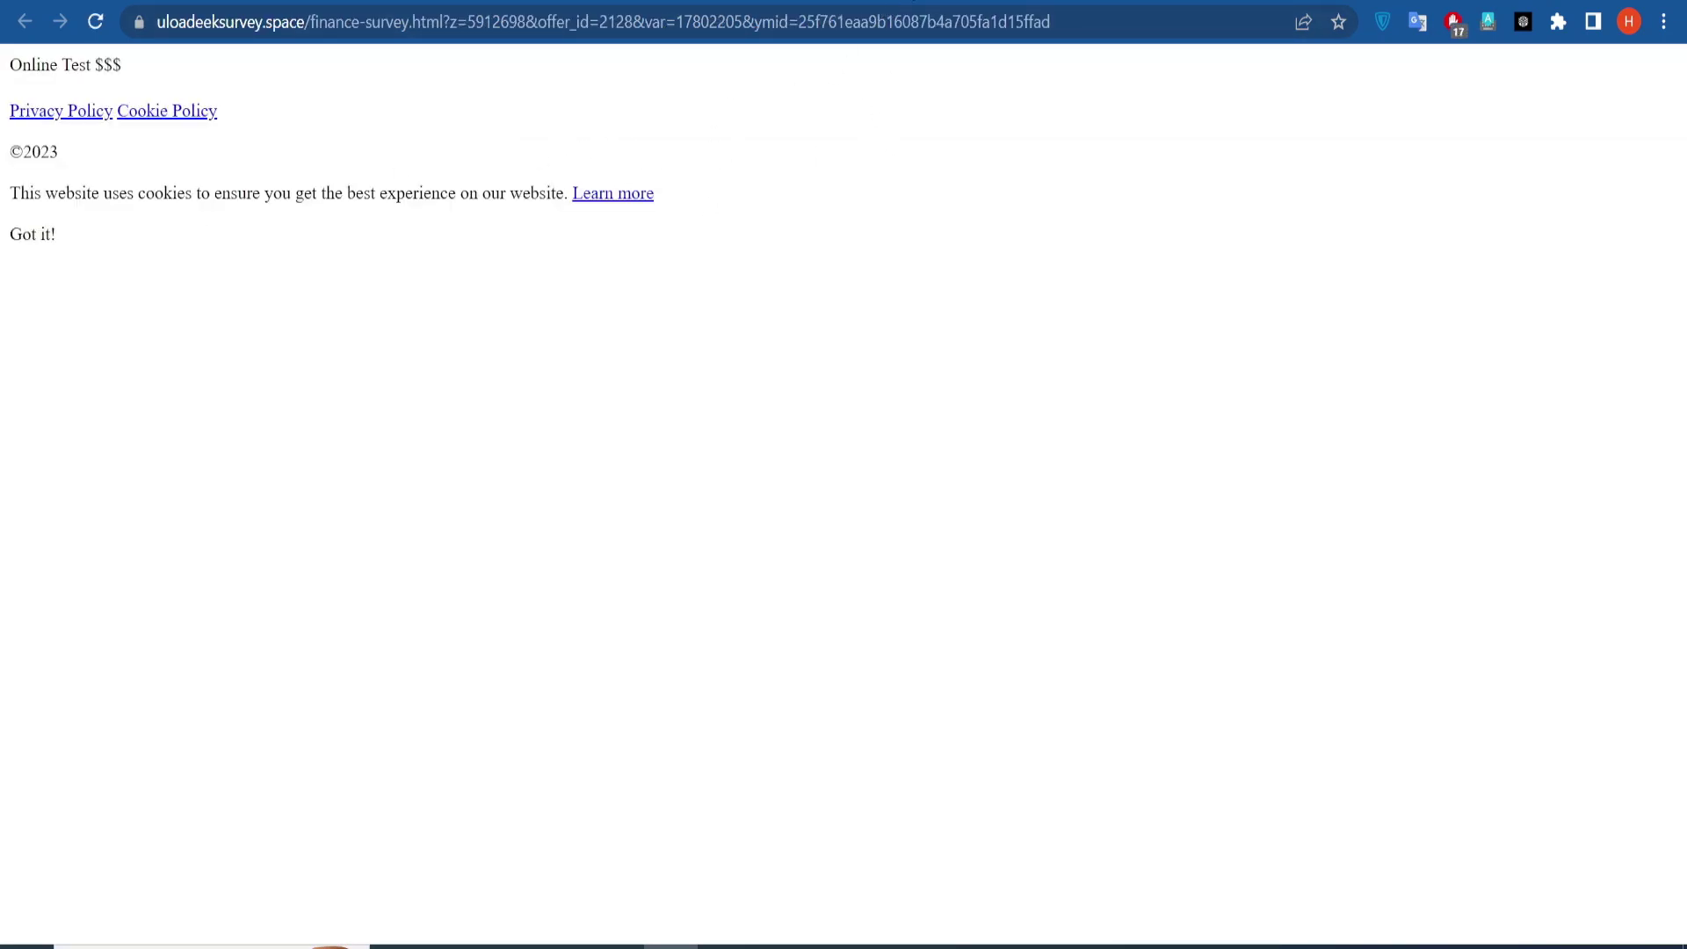
{"action": "key", "text": "ctrl+w"}
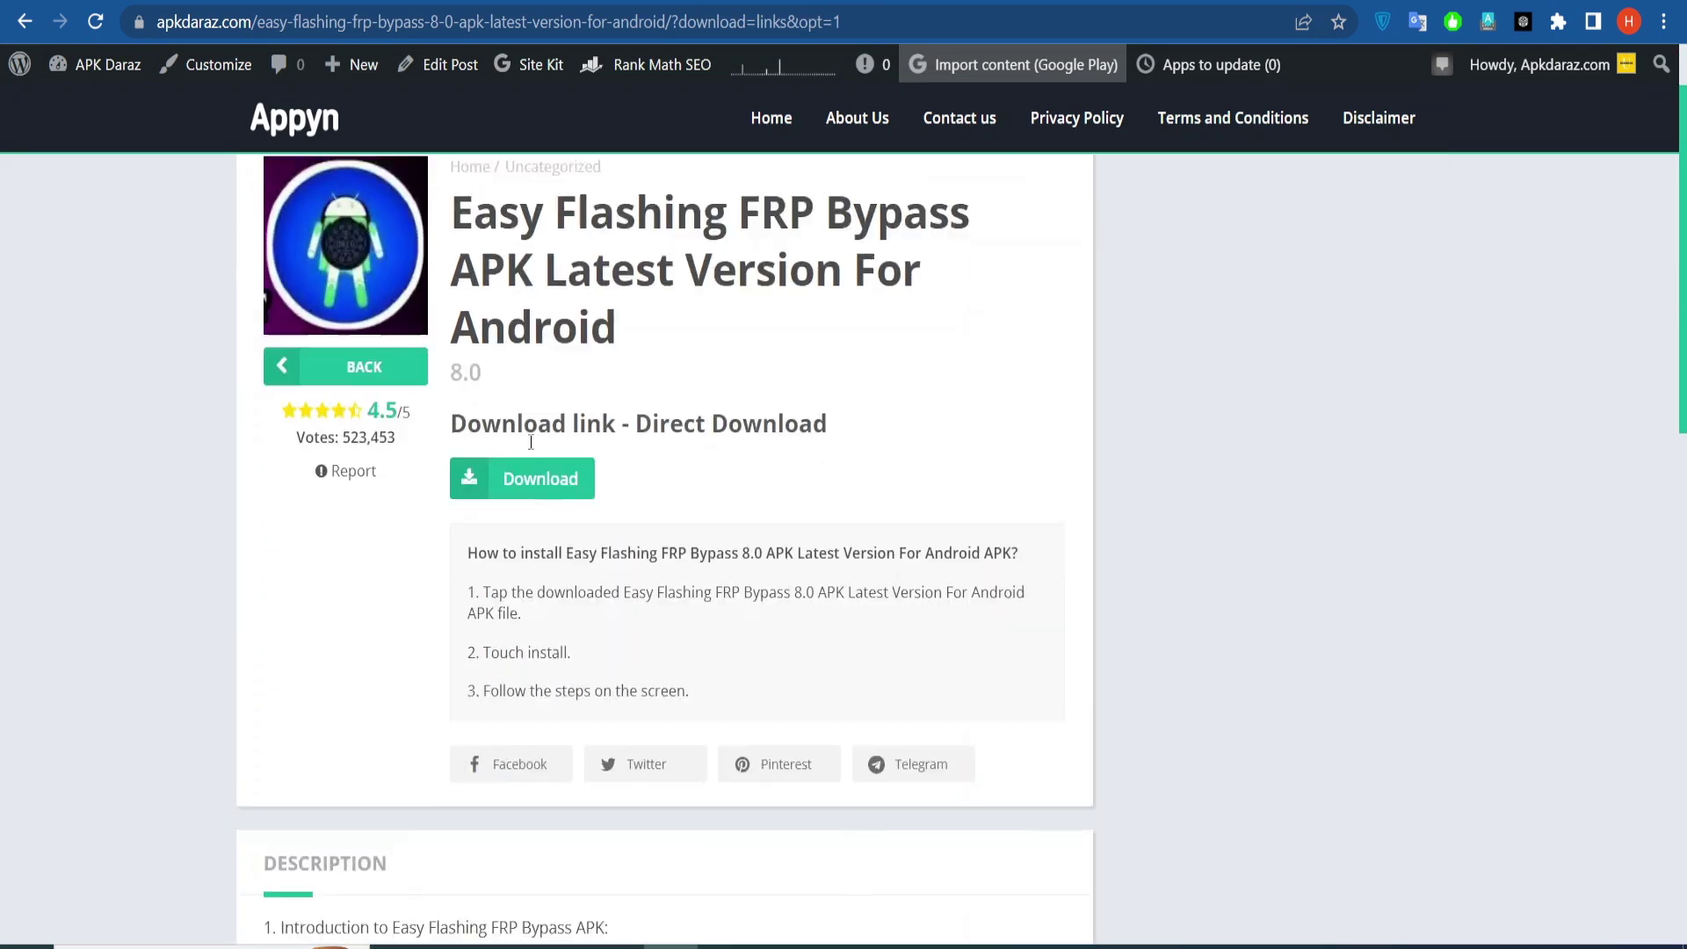
{"action": "scroll", "coordinate": [530, 442], "scroll_direction": "down", "scroll_amount": 1}
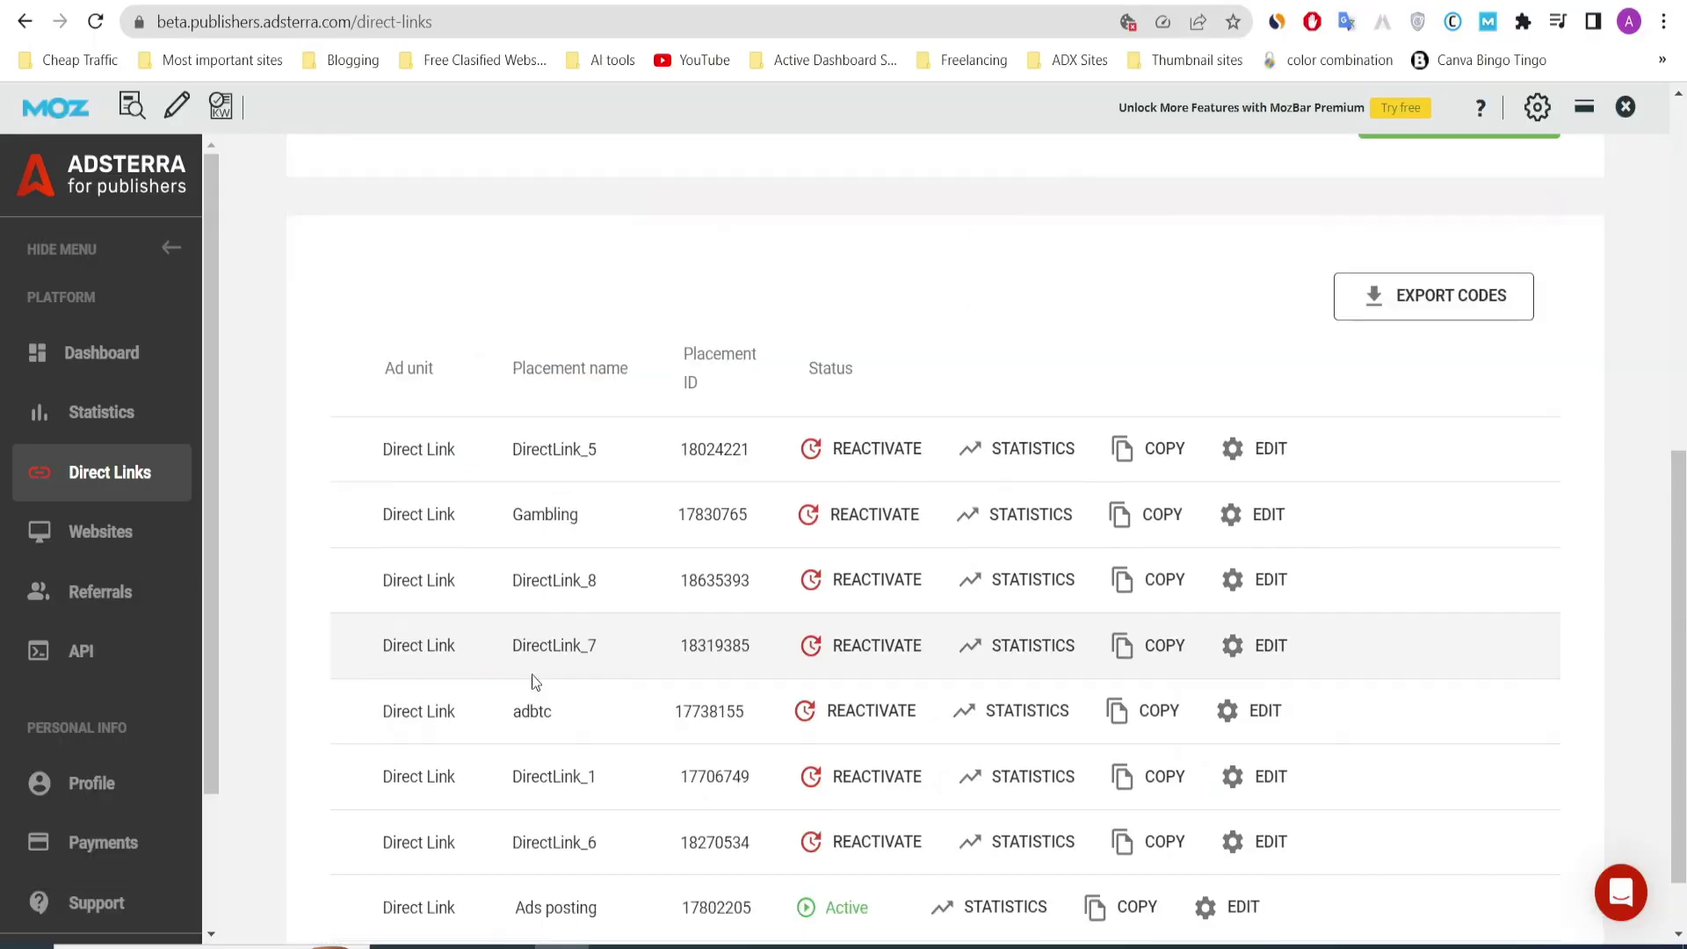
{"action": "scroll", "coordinate": [1020, 499], "scroll_direction": "up", "scroll_amount": 7}
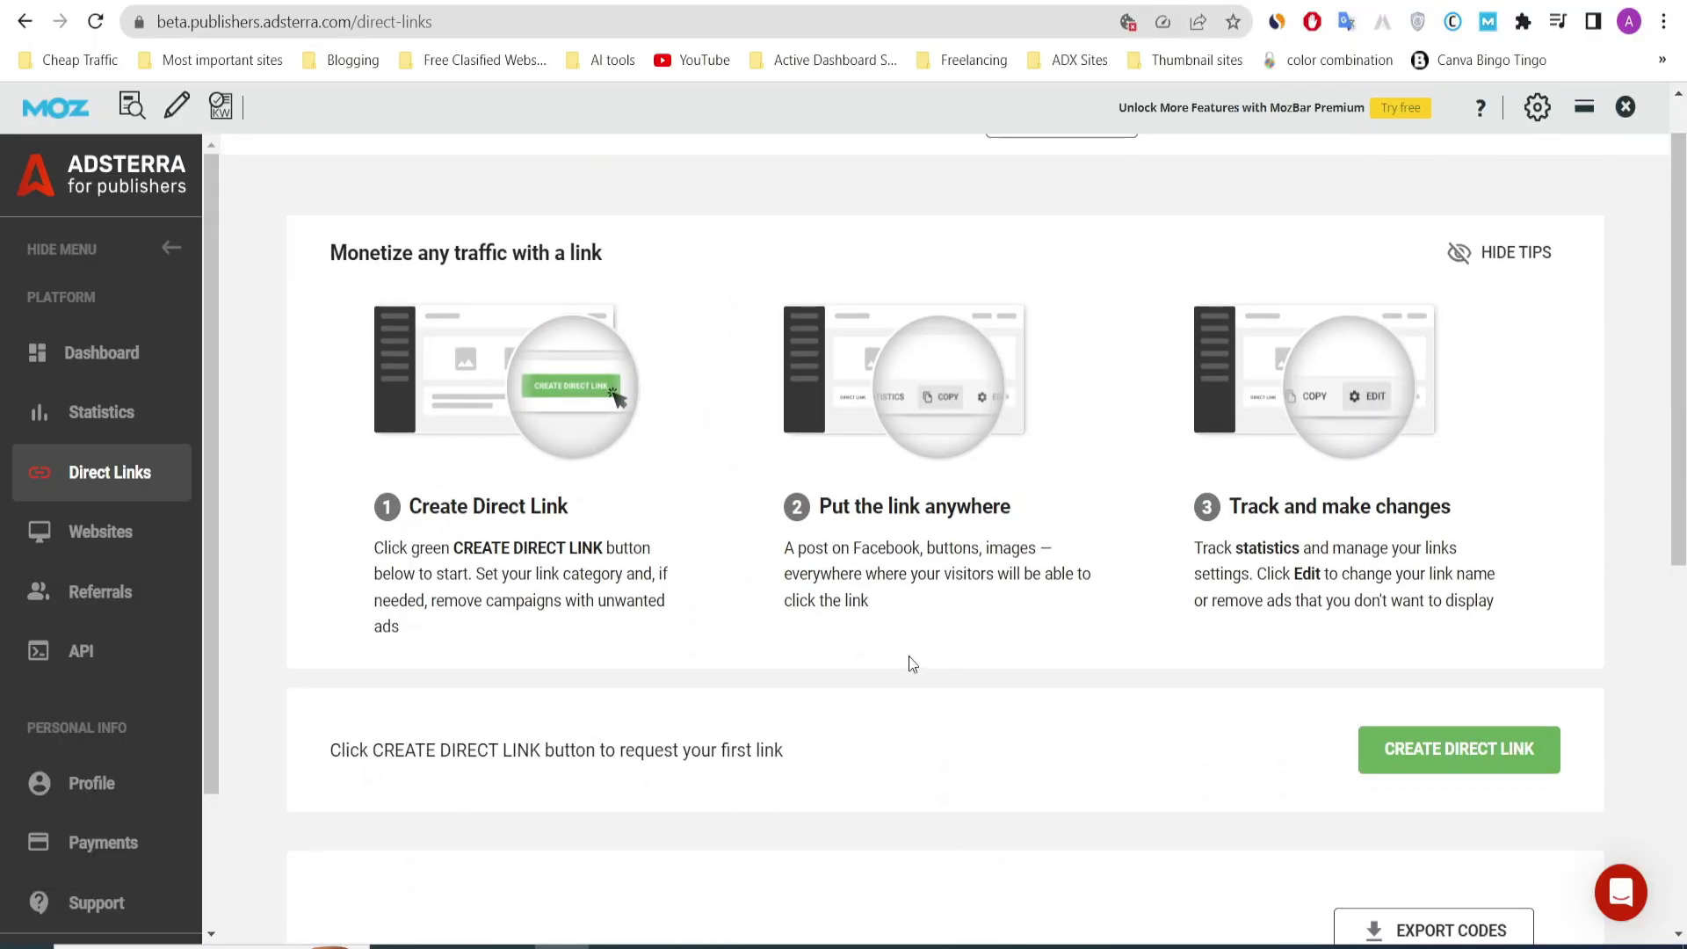
- Resubmit the adsterravideoads.blogspot.com Banner 728x90 unit and copy its ad code
{"action": "scroll", "coordinate": [912, 664], "scroll_direction": "up", "scroll_amount": 2}
{"action": "left_click", "coordinate": [1043, 189]}
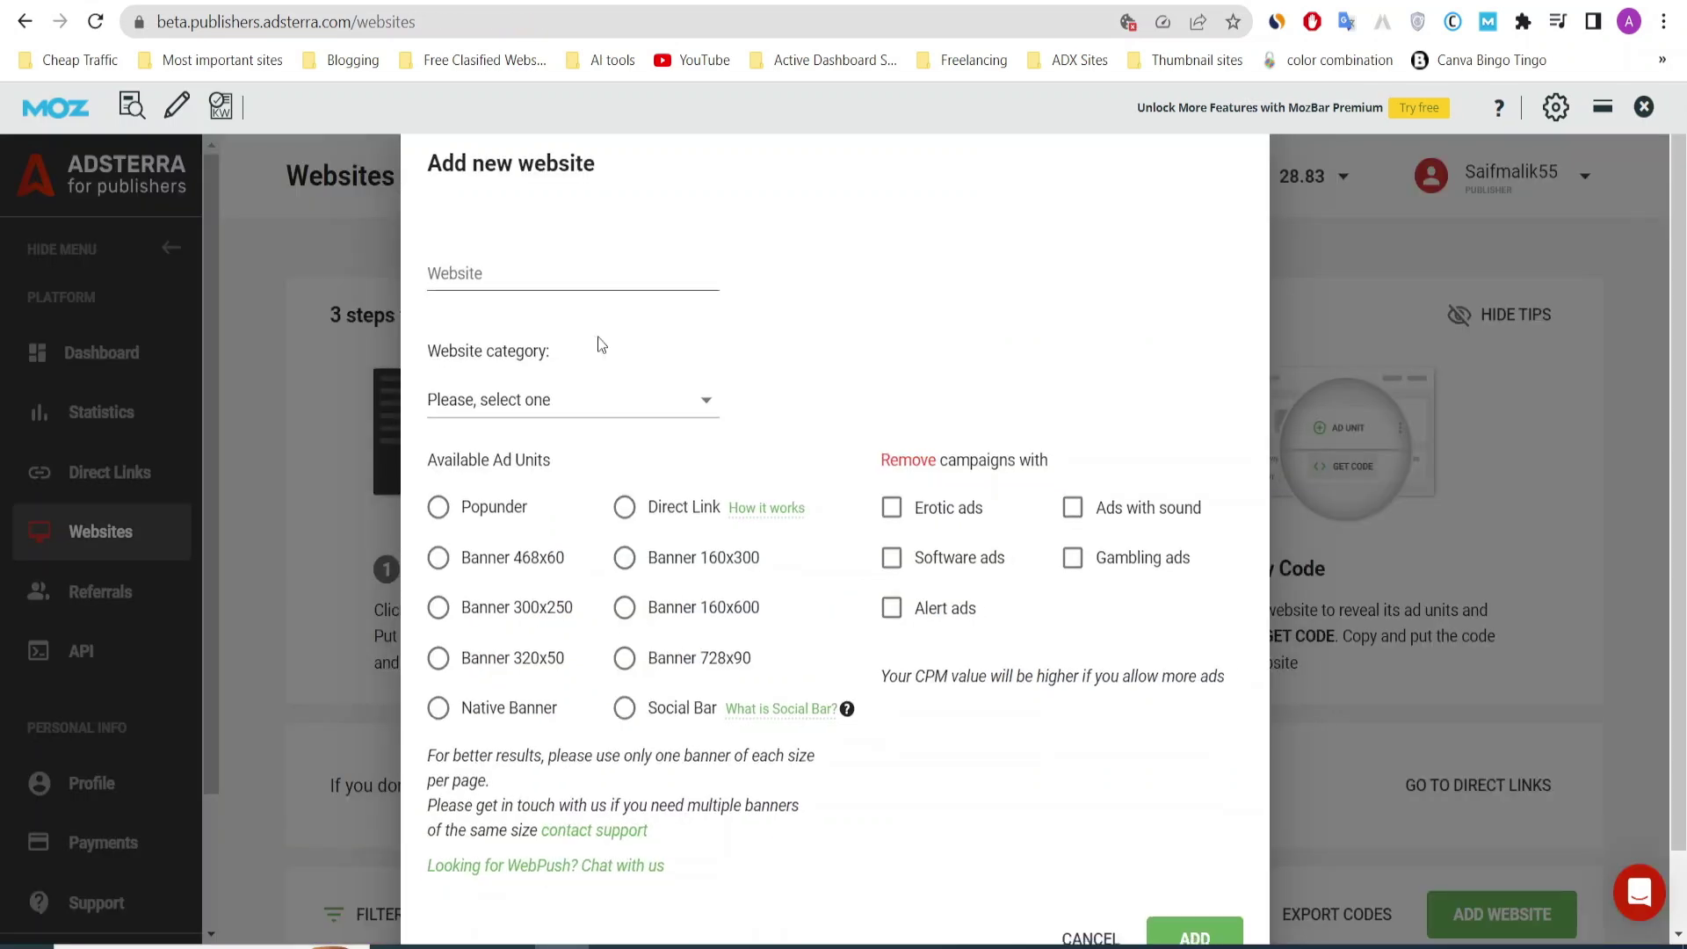
{"action": "scroll", "coordinate": [597, 336], "scroll_direction": "down", "scroll_amount": 1}
{"action": "scroll", "coordinate": [527, 263], "scroll_direction": "up", "scroll_amount": 1}
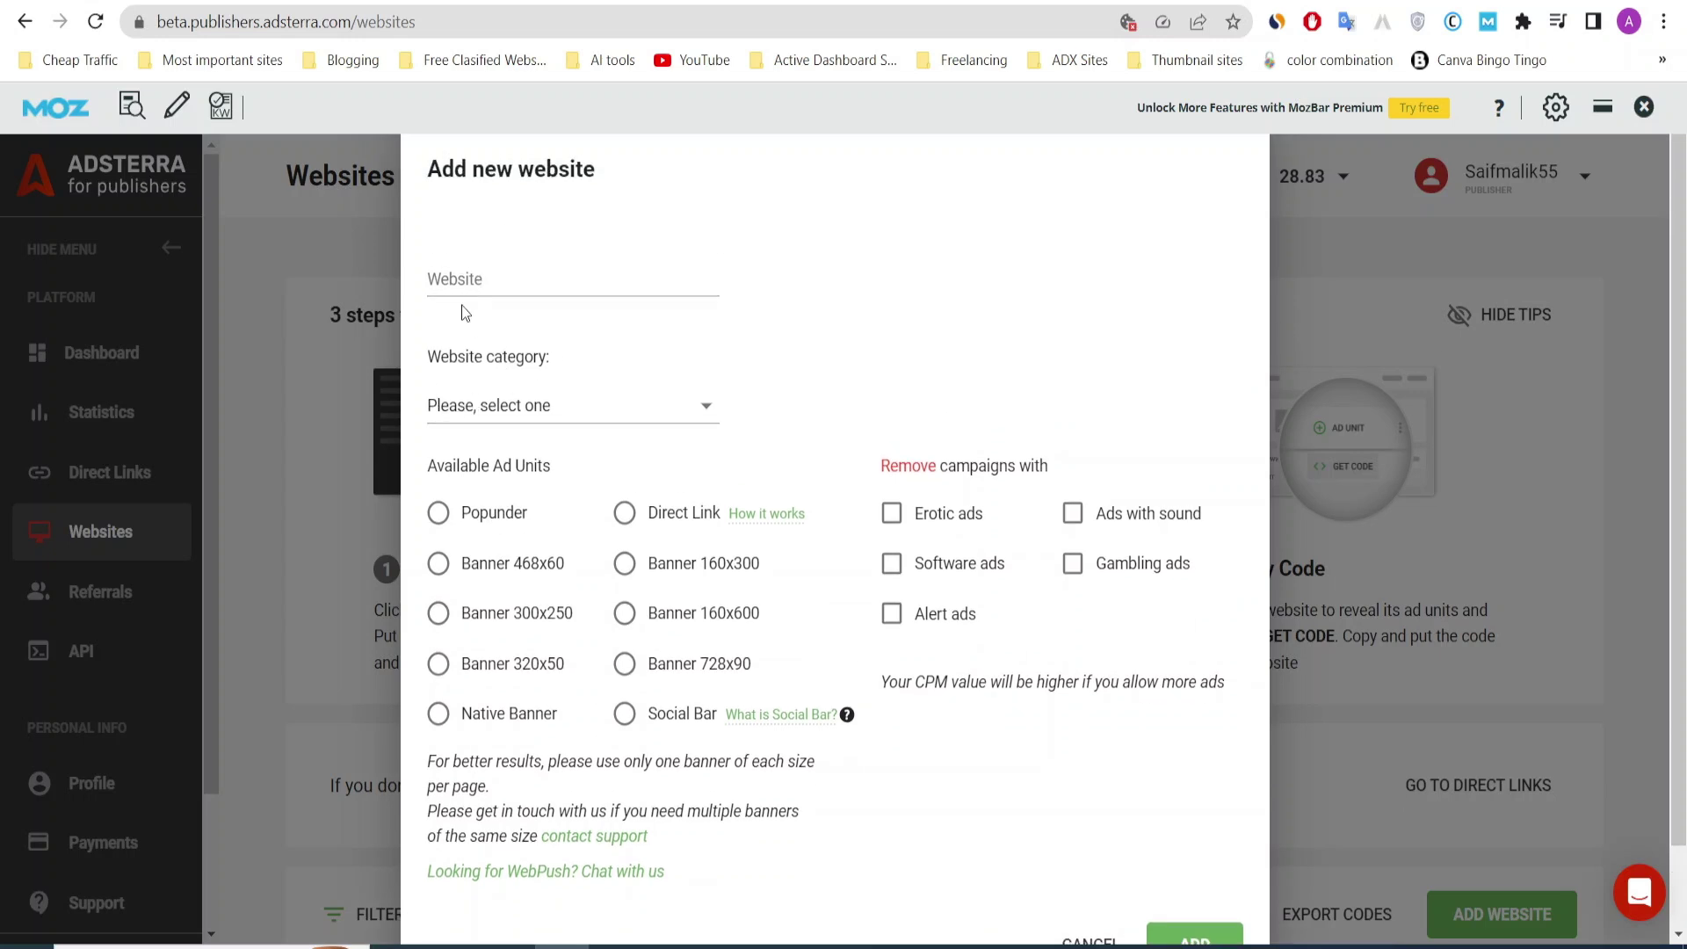
{"action": "left_click", "coordinate": [320, 545]}
{"action": "scroll", "coordinate": [320, 545], "scroll_direction": "down", "scroll_amount": 6}
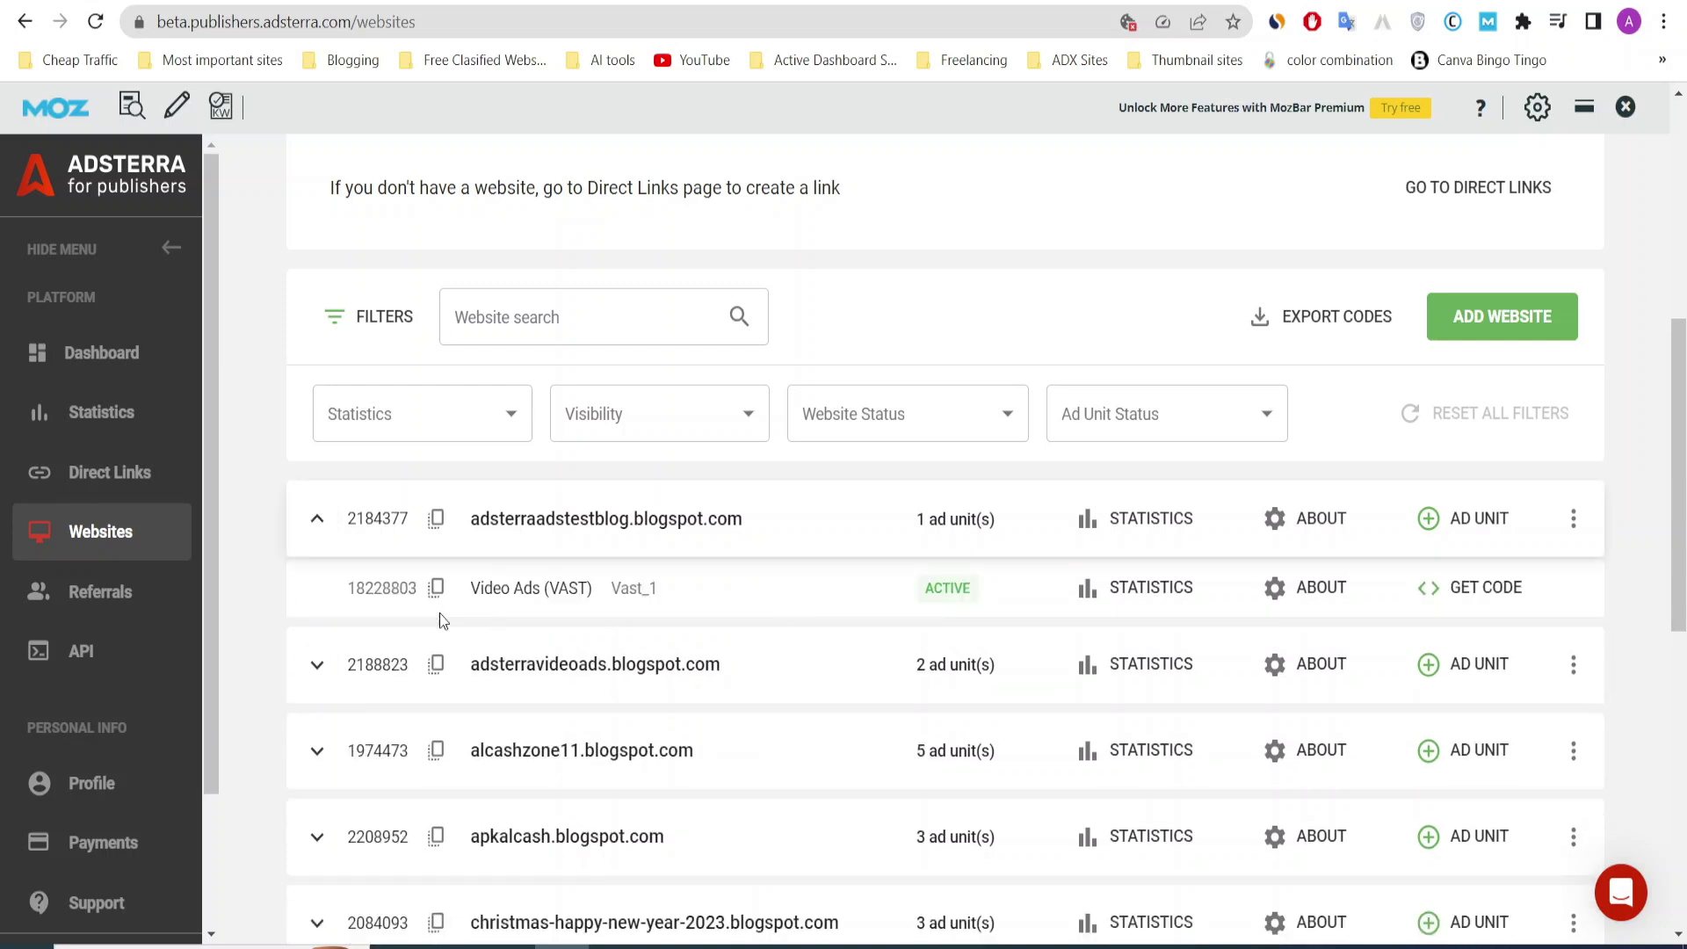
{"action": "left_click", "coordinate": [317, 664]}
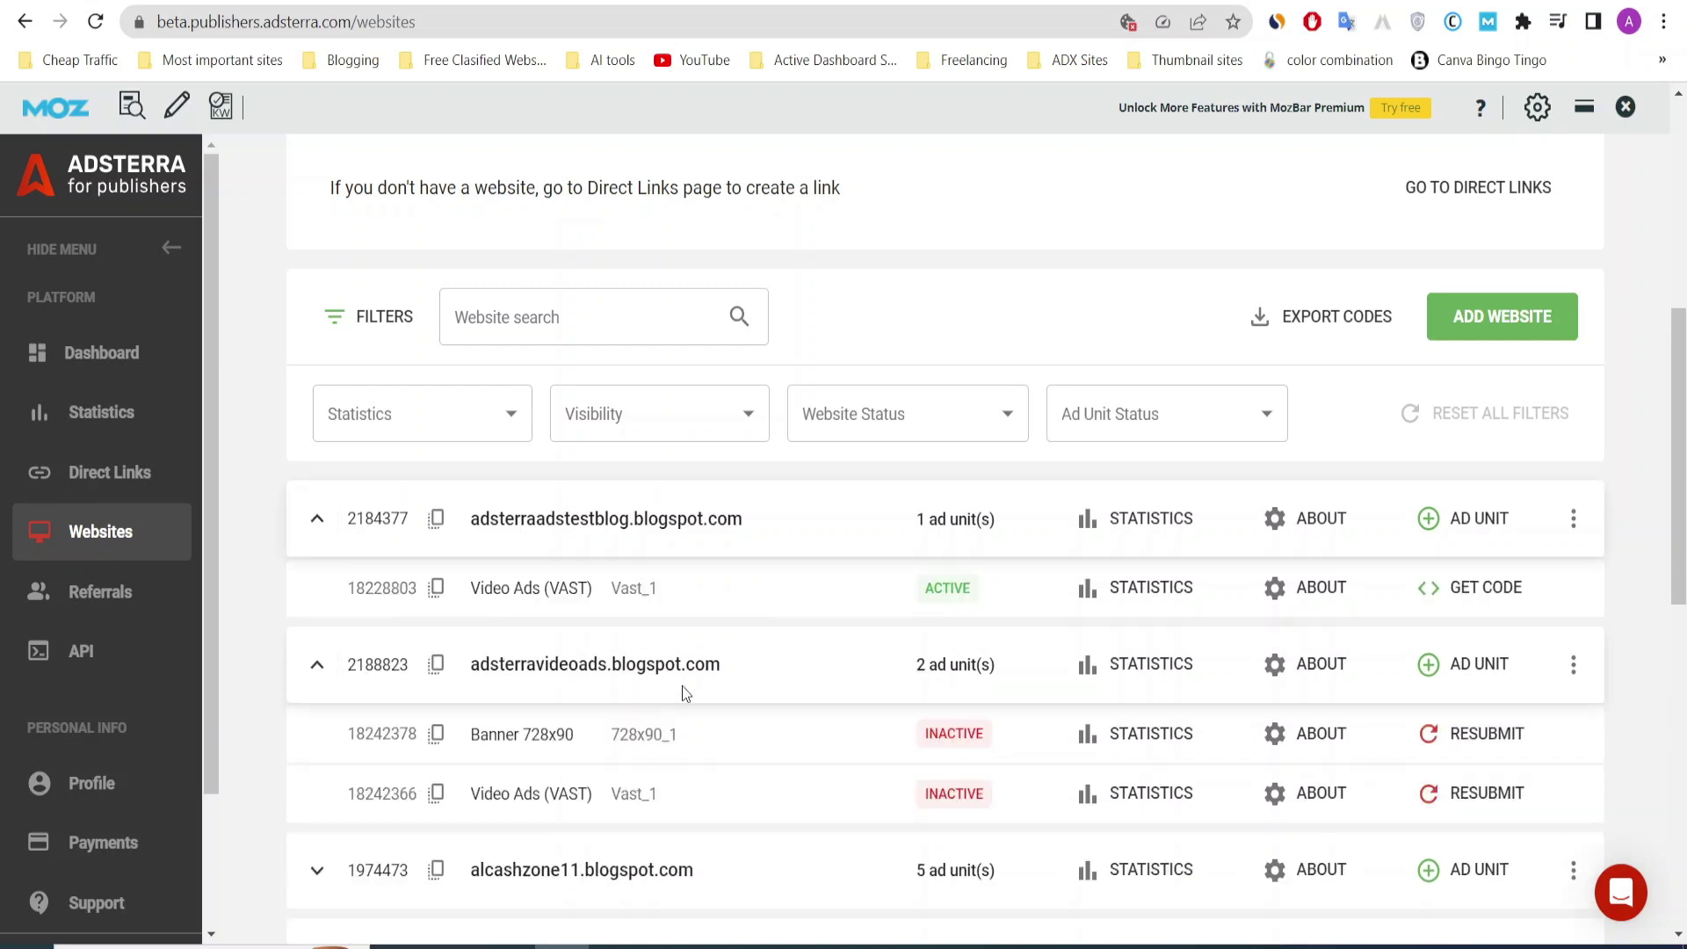
{"action": "left_click", "coordinate": [1429, 733]}
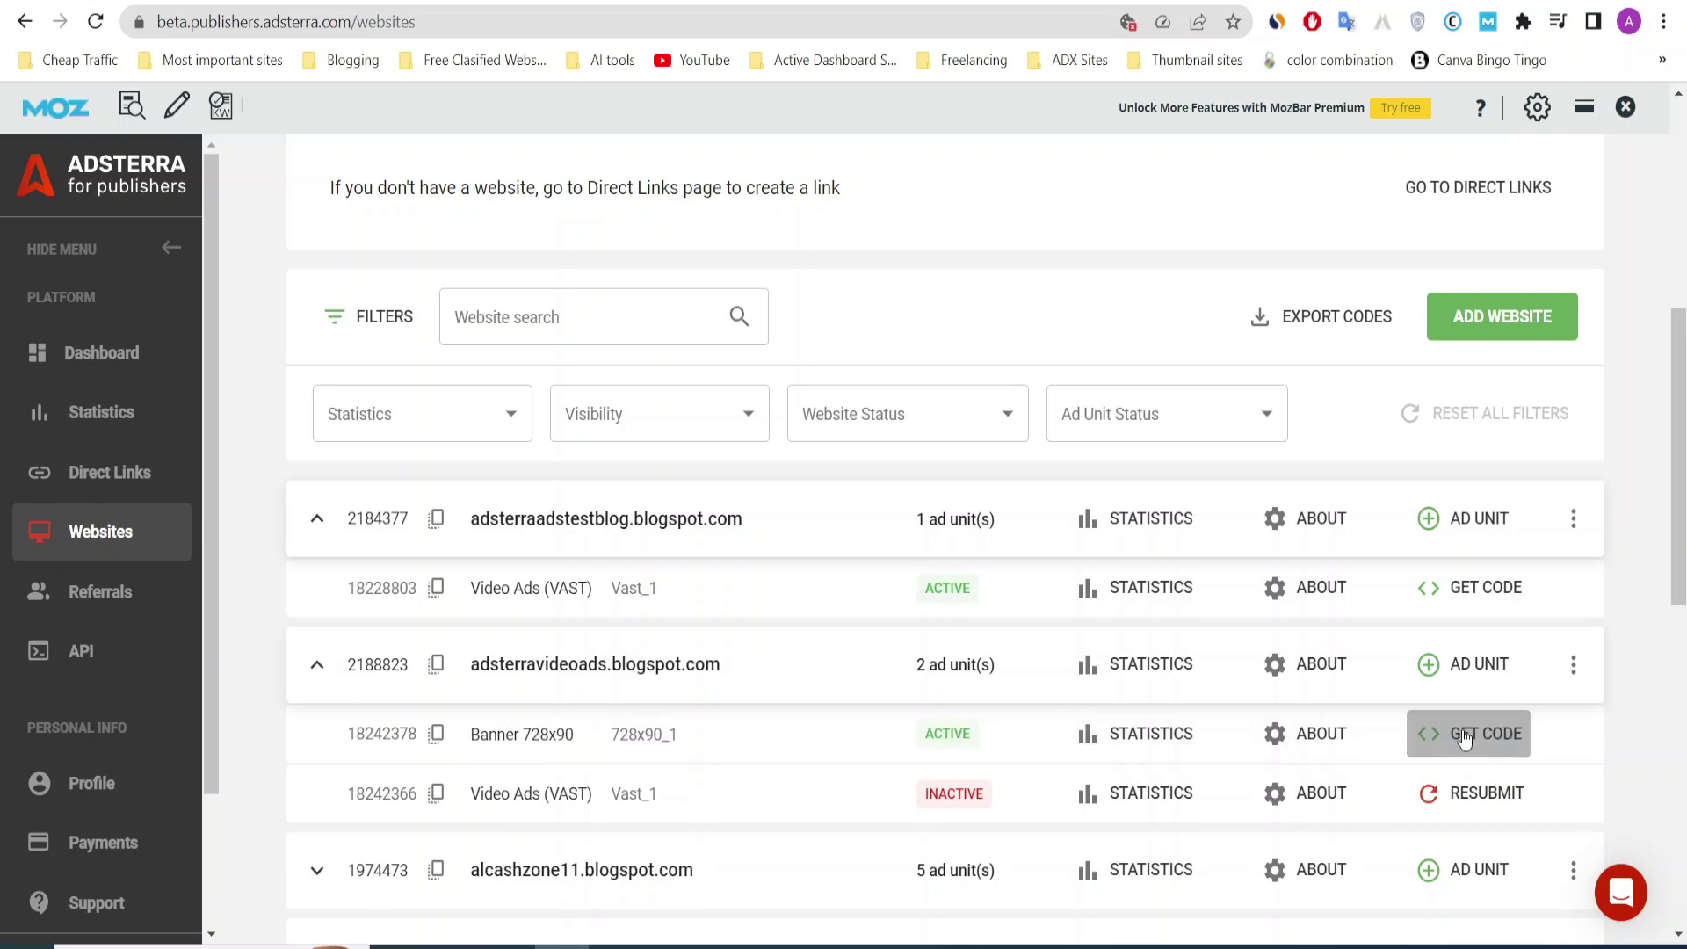
{"action": "left_click", "coordinate": [1461, 735]}
{"action": "left_click", "coordinate": [1097, 779]}
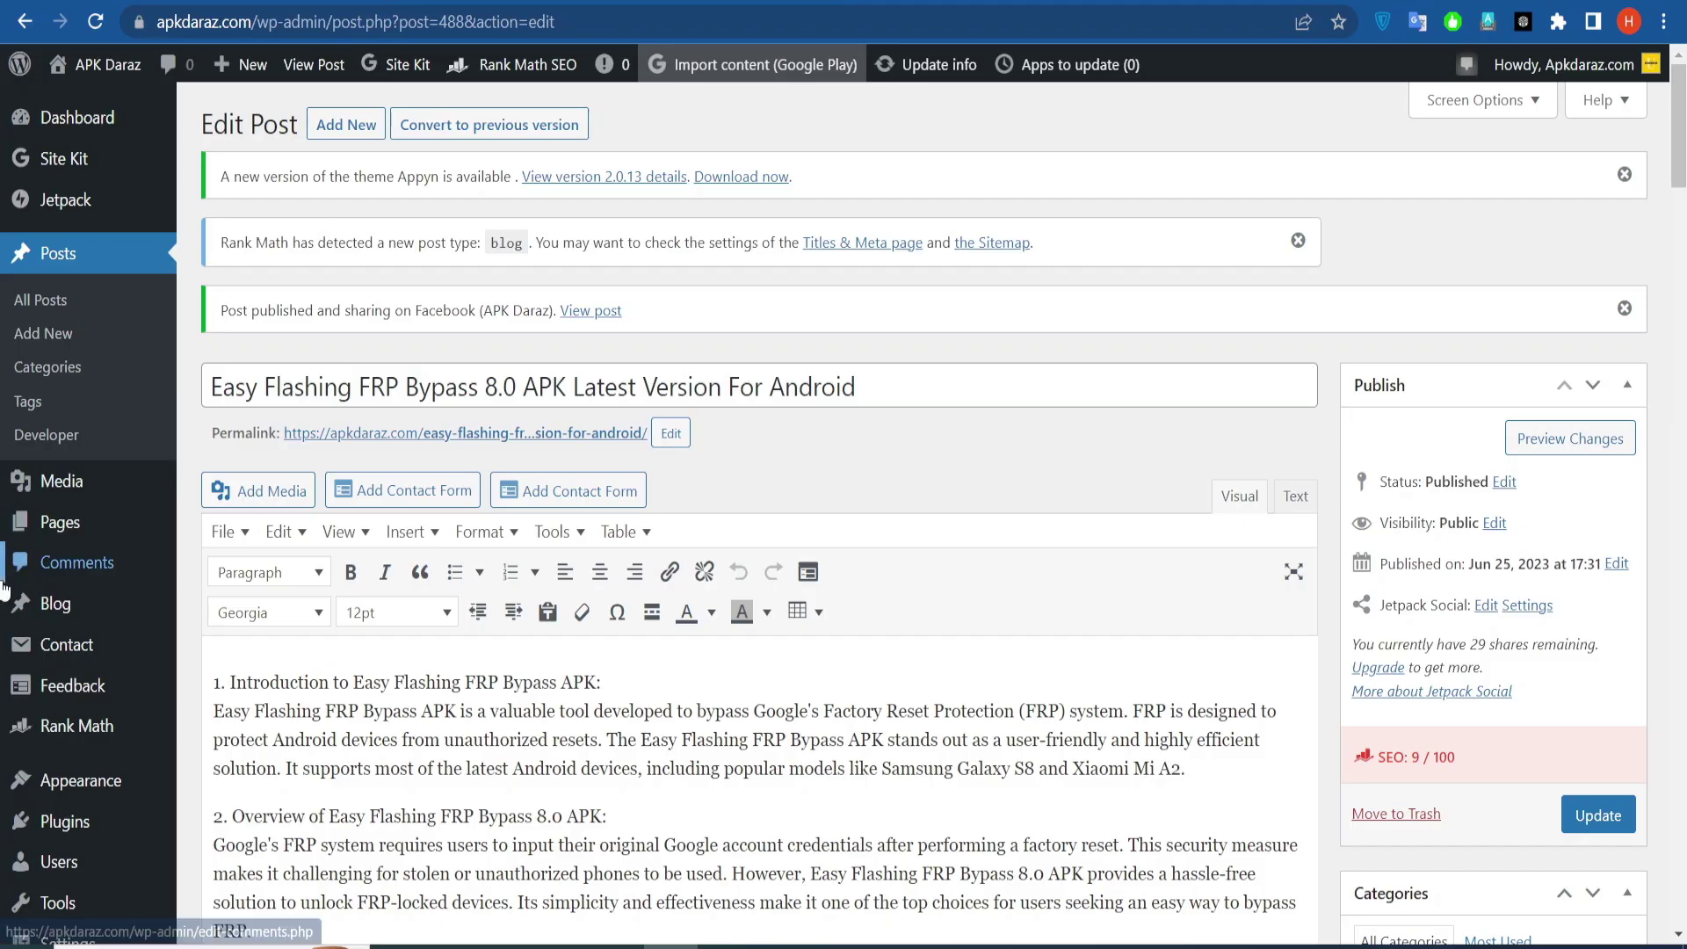
- Paste the Adsterra script into Appyn's ADS Header and ADS Header [Mobile] slots
{"action": "scroll", "coordinate": [151, 507], "scroll_direction": "down", "scroll_amount": 5}
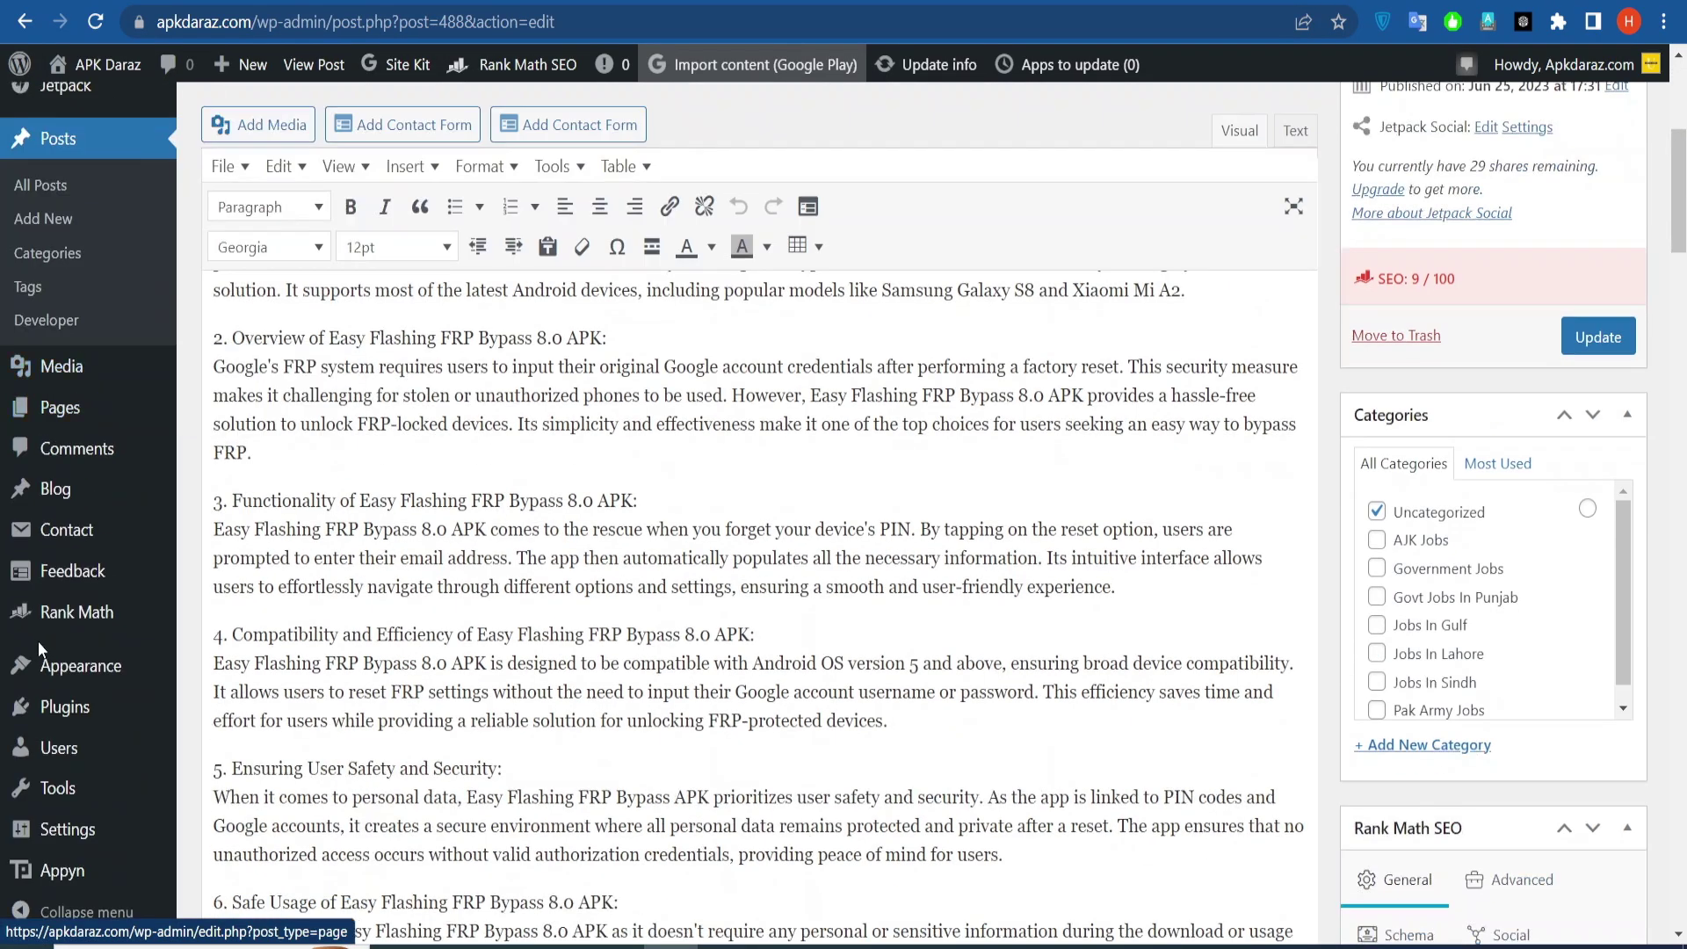
{"action": "mouse_move", "coordinate": [58, 877]}
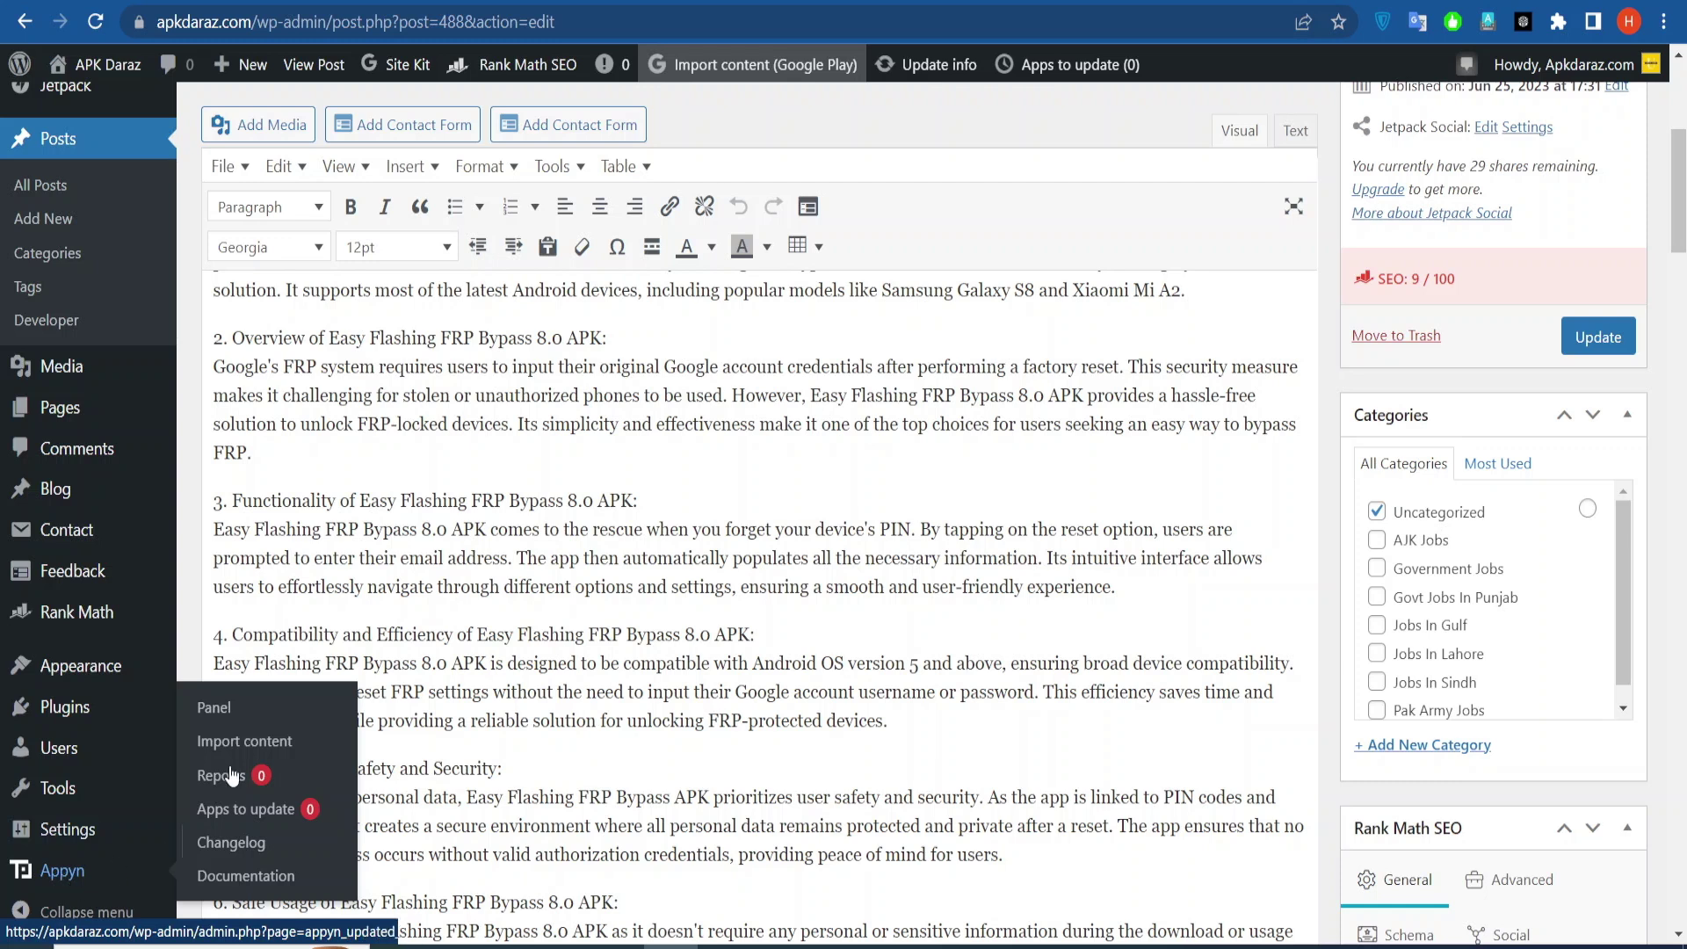
{"action": "left_click", "coordinate": [218, 719]}
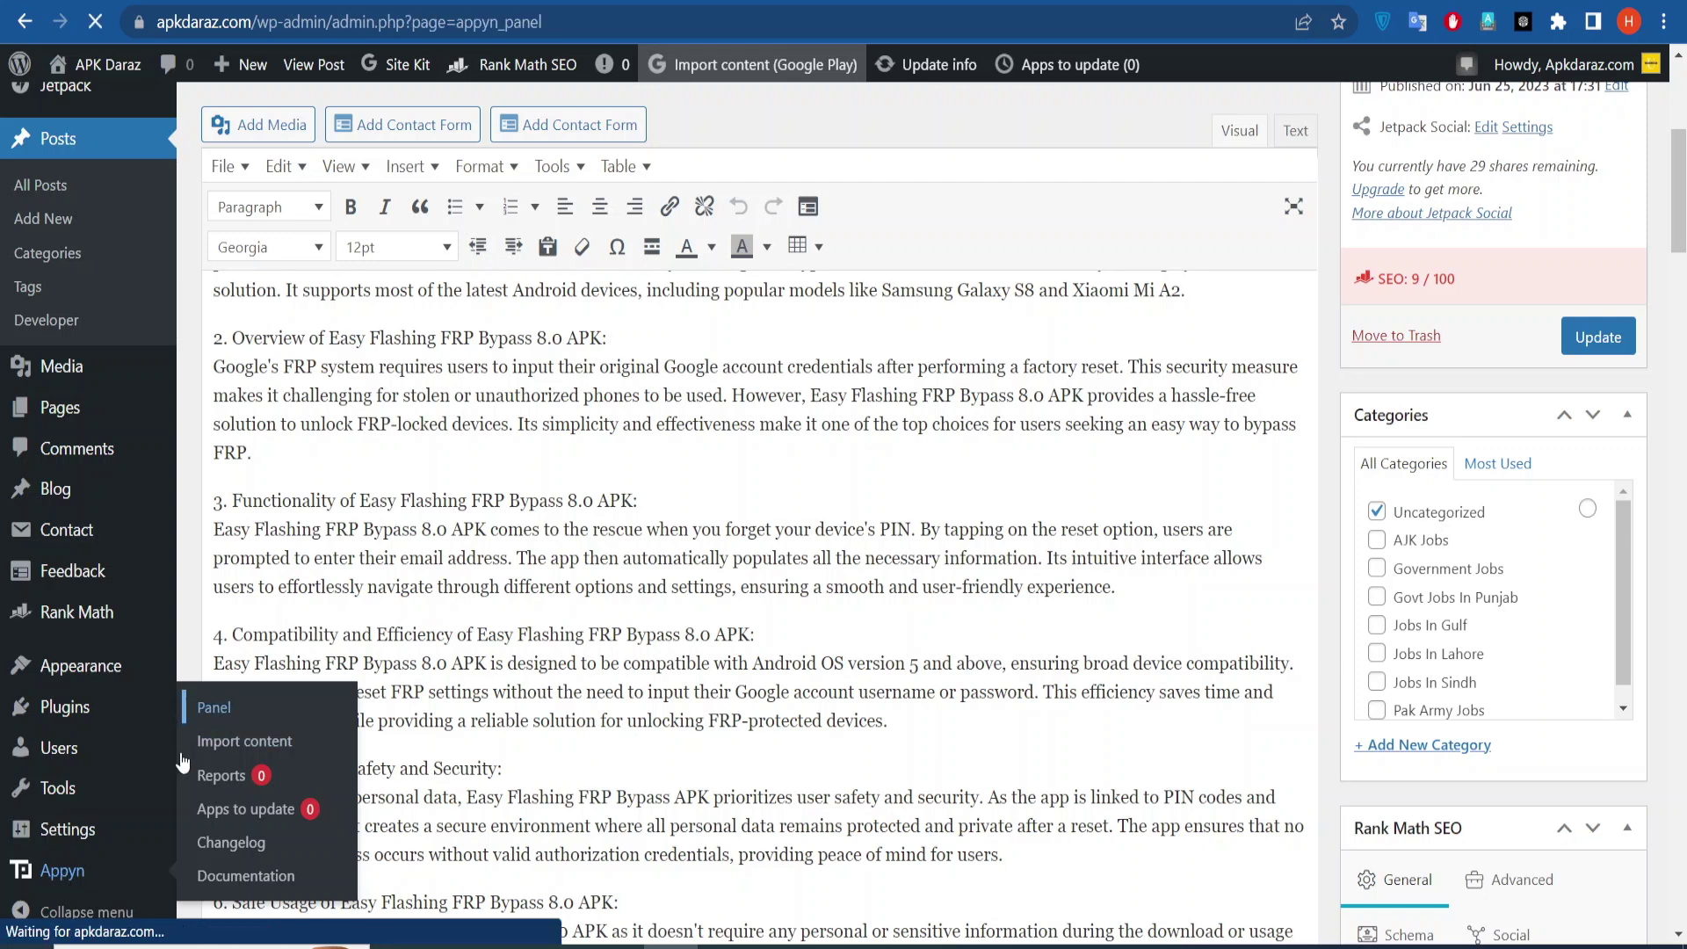
{"action": "left_click", "coordinate": [299, 710]}
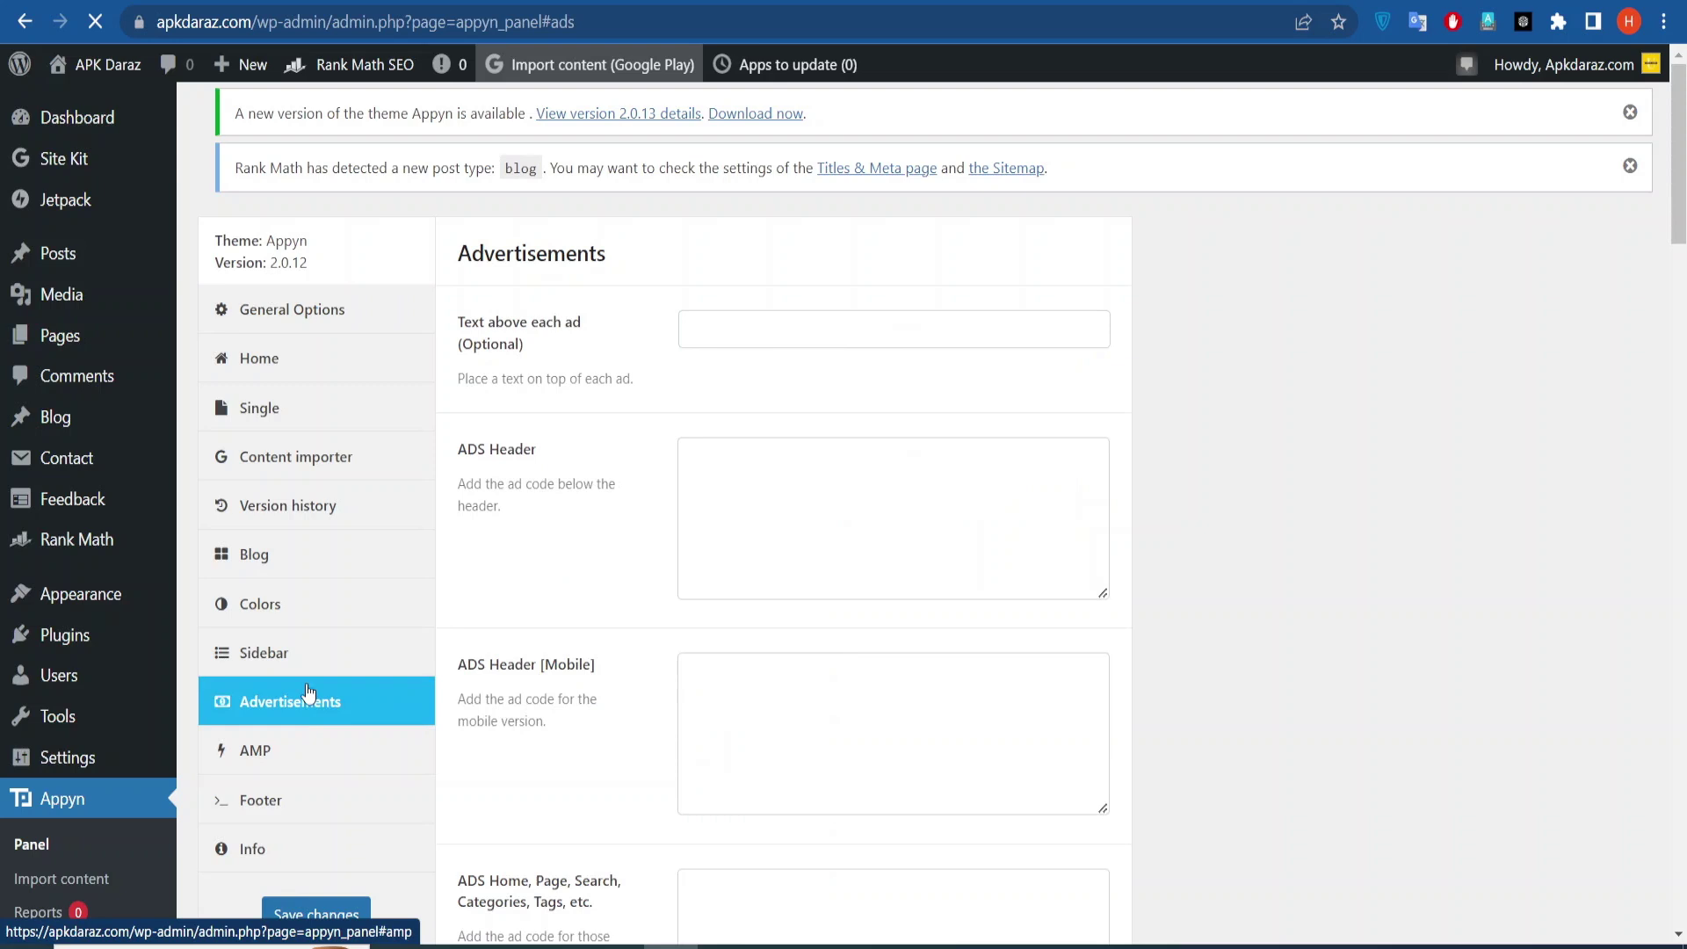
{"action": "left_click", "coordinate": [745, 487]}
{"action": "key", "text": "ctrl+v"}
{"action": "scroll", "coordinate": [751, 659], "scroll_direction": "down", "scroll_amount": 1}
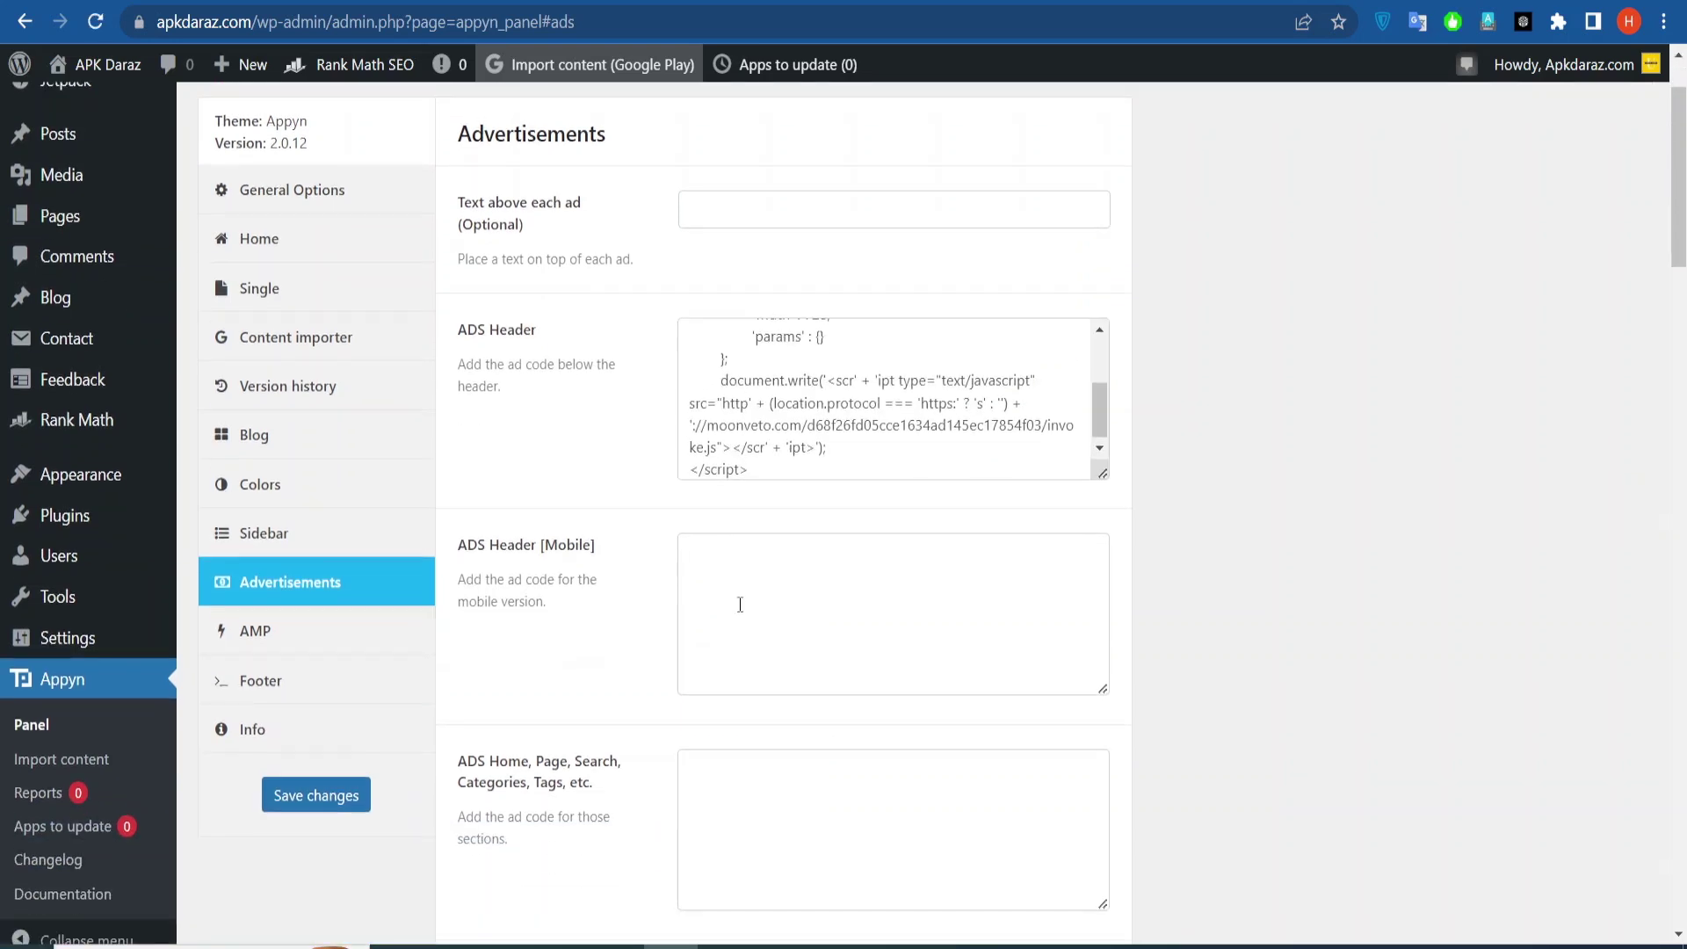
{"action": "left_click", "coordinate": [759, 576]}
{"action": "key", "text": "ctrl+v"}
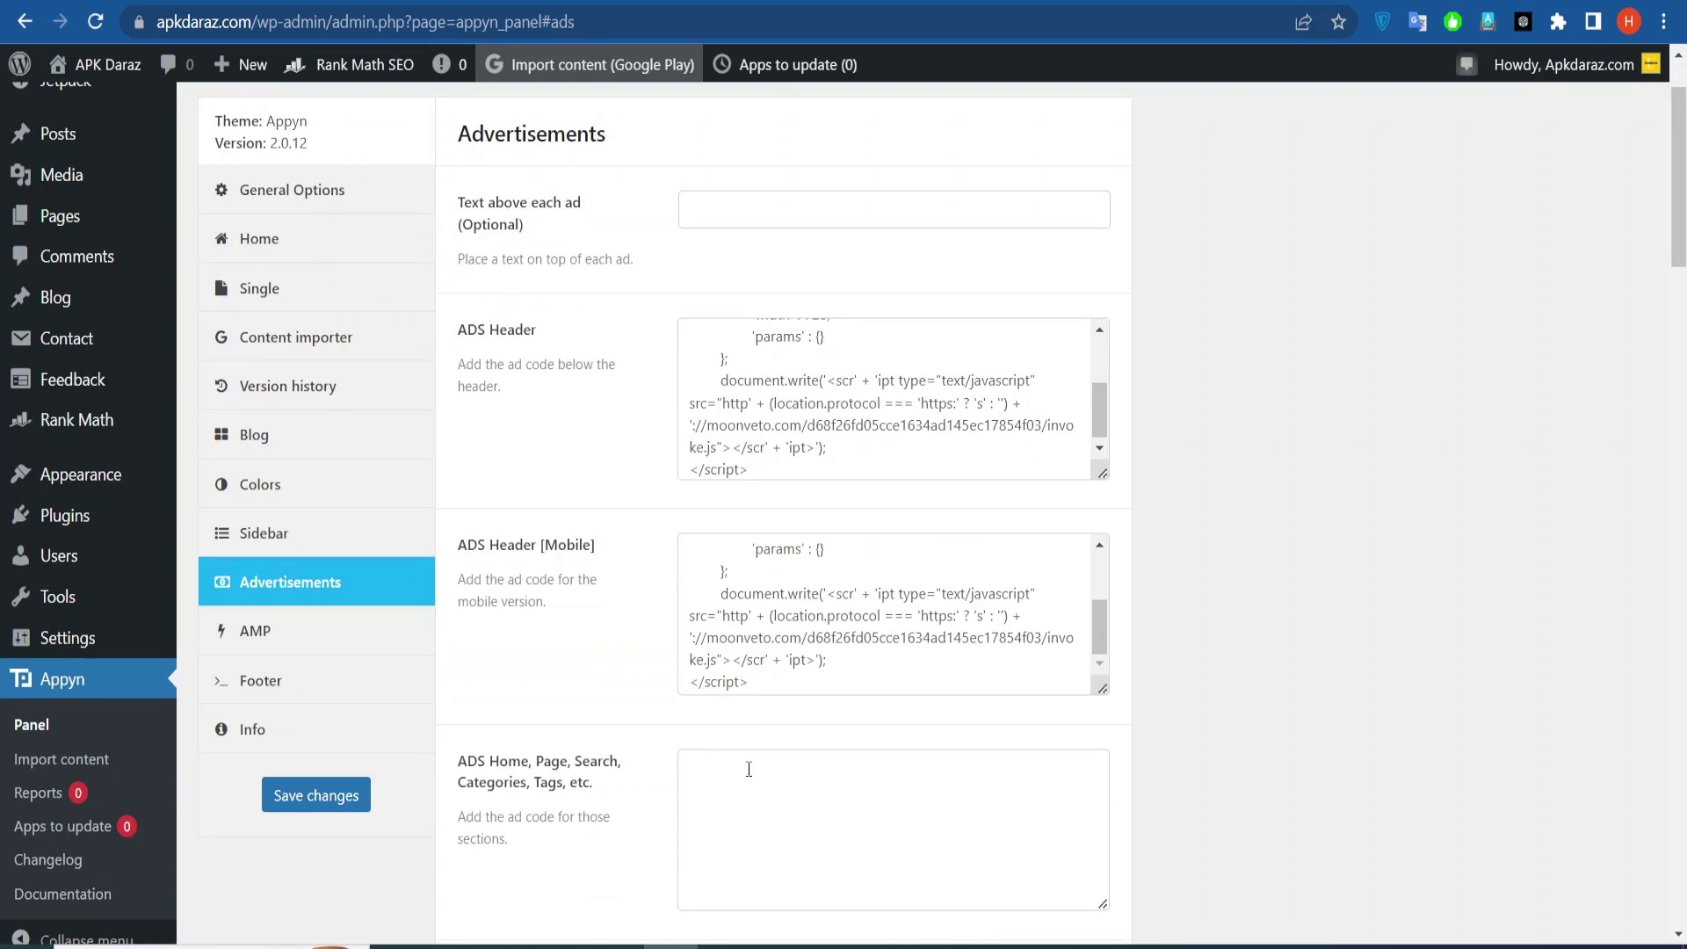
- Paste the script into ADS Single Top and ADS Single Top [Mobile]
{"action": "scroll", "coordinate": [746, 768], "scroll_direction": "down", "scroll_amount": 5}
{"action": "key", "text": "ctrl+v"}
{"action": "scroll", "coordinate": [719, 773], "scroll_direction": "down", "scroll_amount": 3}
{"action": "left_click", "coordinate": [741, 493]}
{"action": "key", "text": "ctrl+v"}
{"action": "scroll", "coordinate": [674, 795], "scroll_direction": "down", "scroll_amount": 1}
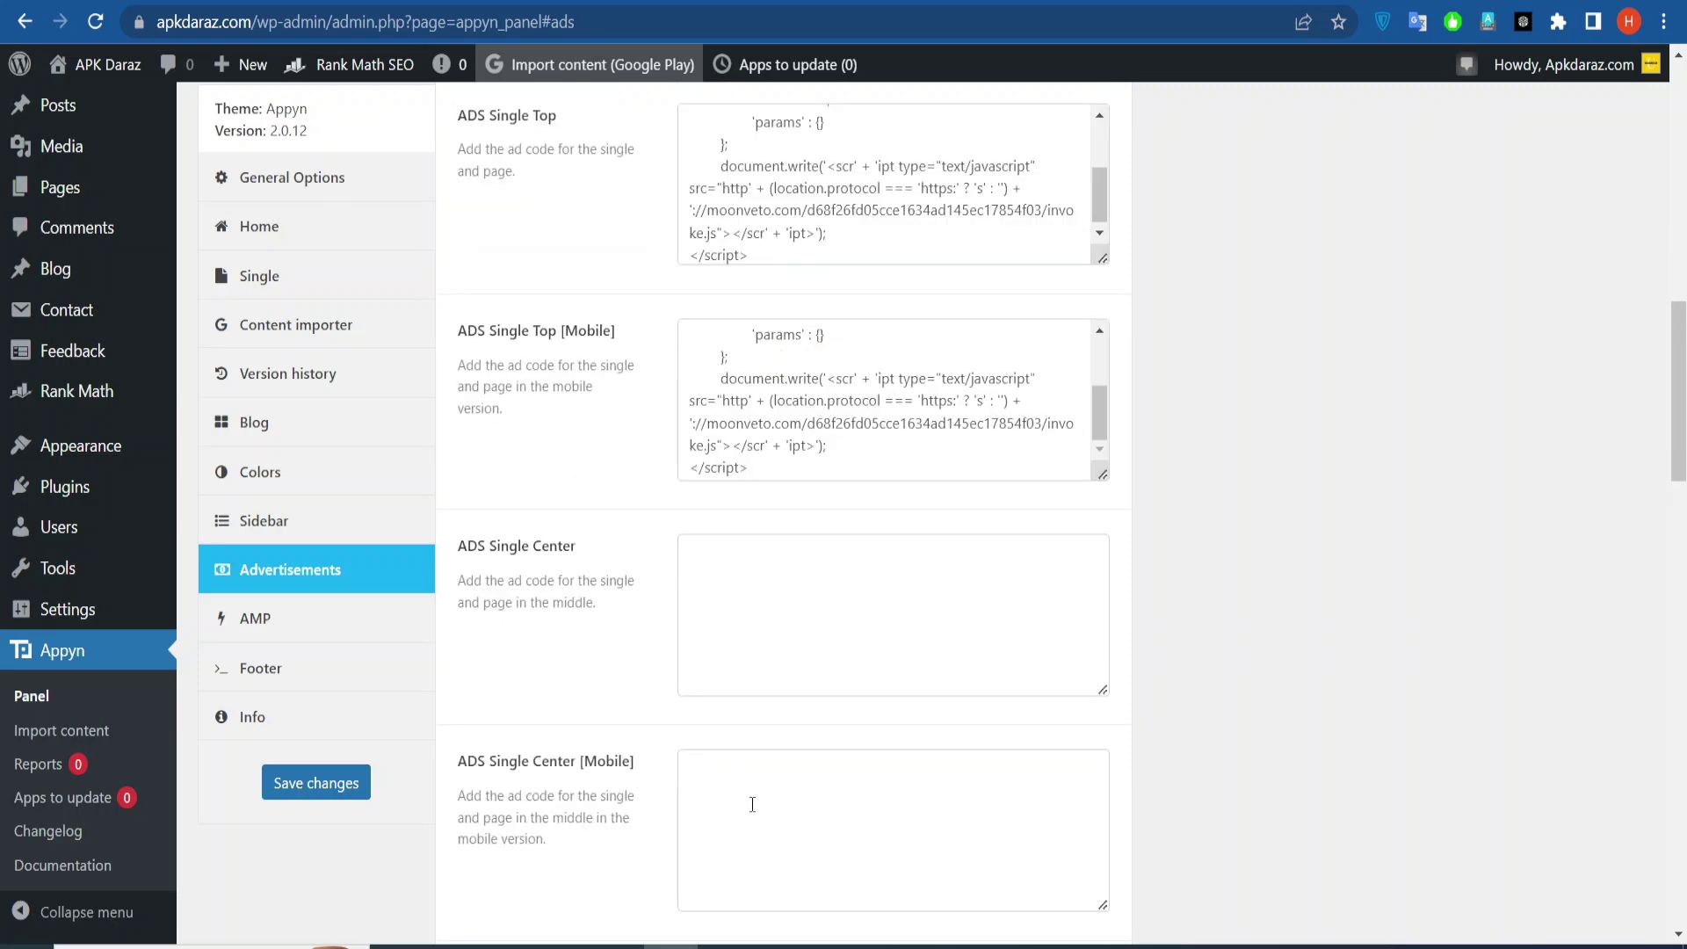
{"action": "scroll", "coordinate": [694, 377], "scroll_direction": "down", "scroll_amount": 15}
{"action": "scroll", "coordinate": [761, 504], "scroll_direction": "up", "scroll_amount": 4}
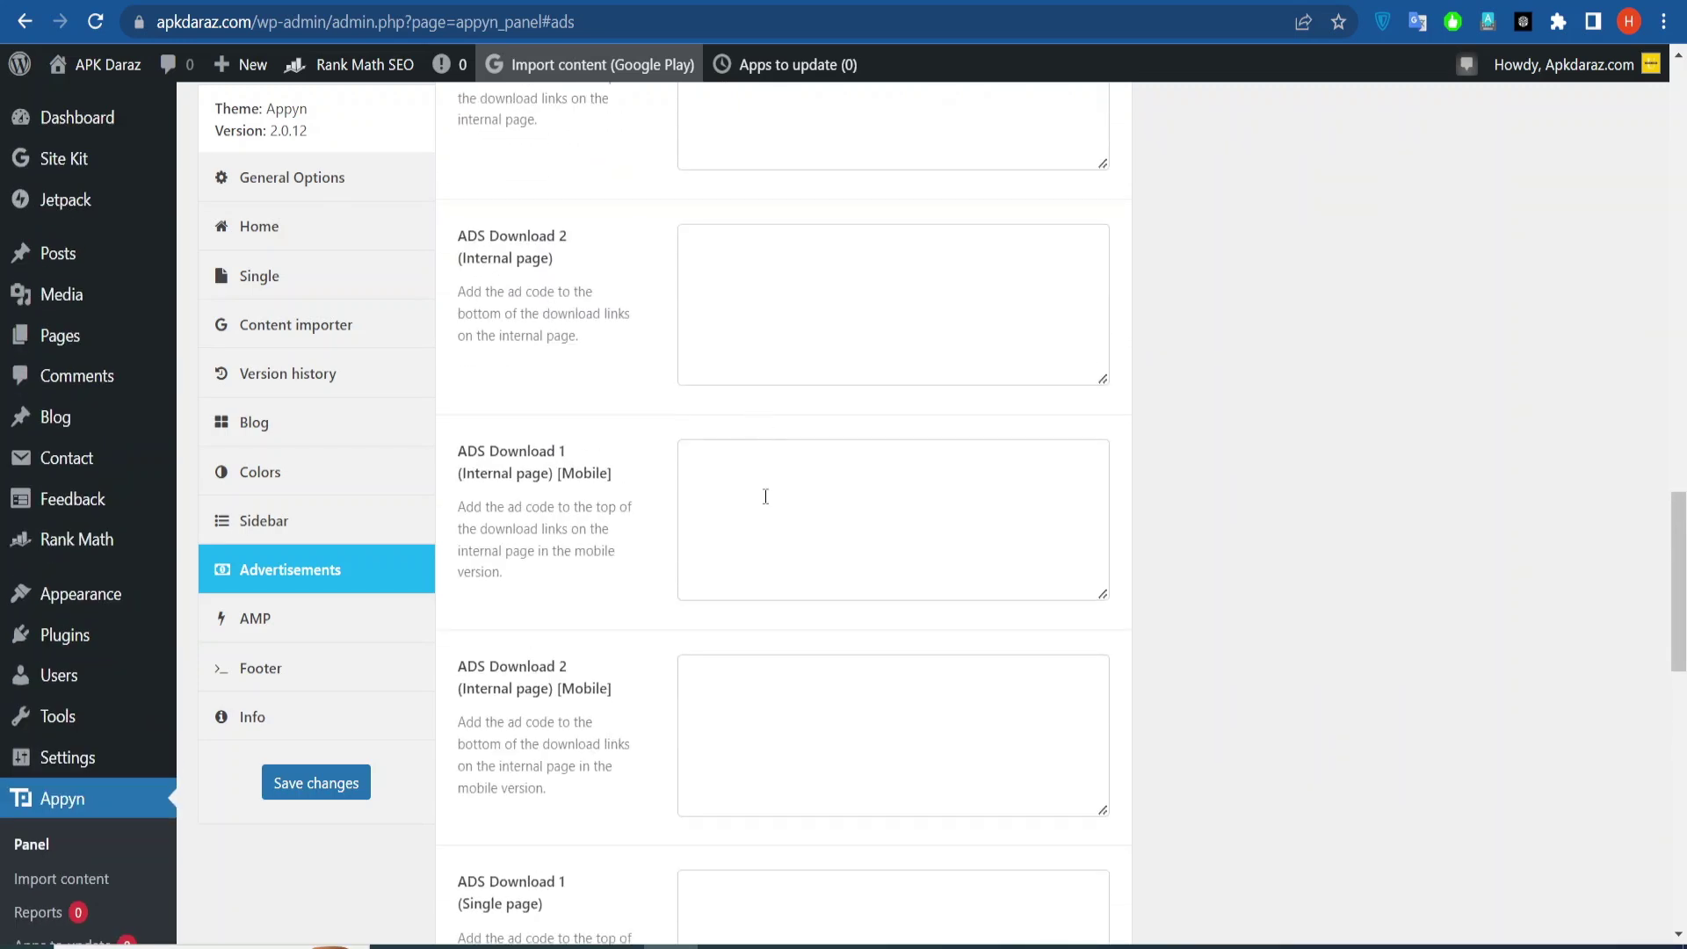
- Fill the ADS Download 2, Download 1 [Mobile] and Download 2 [Mobile] slots, then save
{"action": "key", "text": "ctrl+v"}
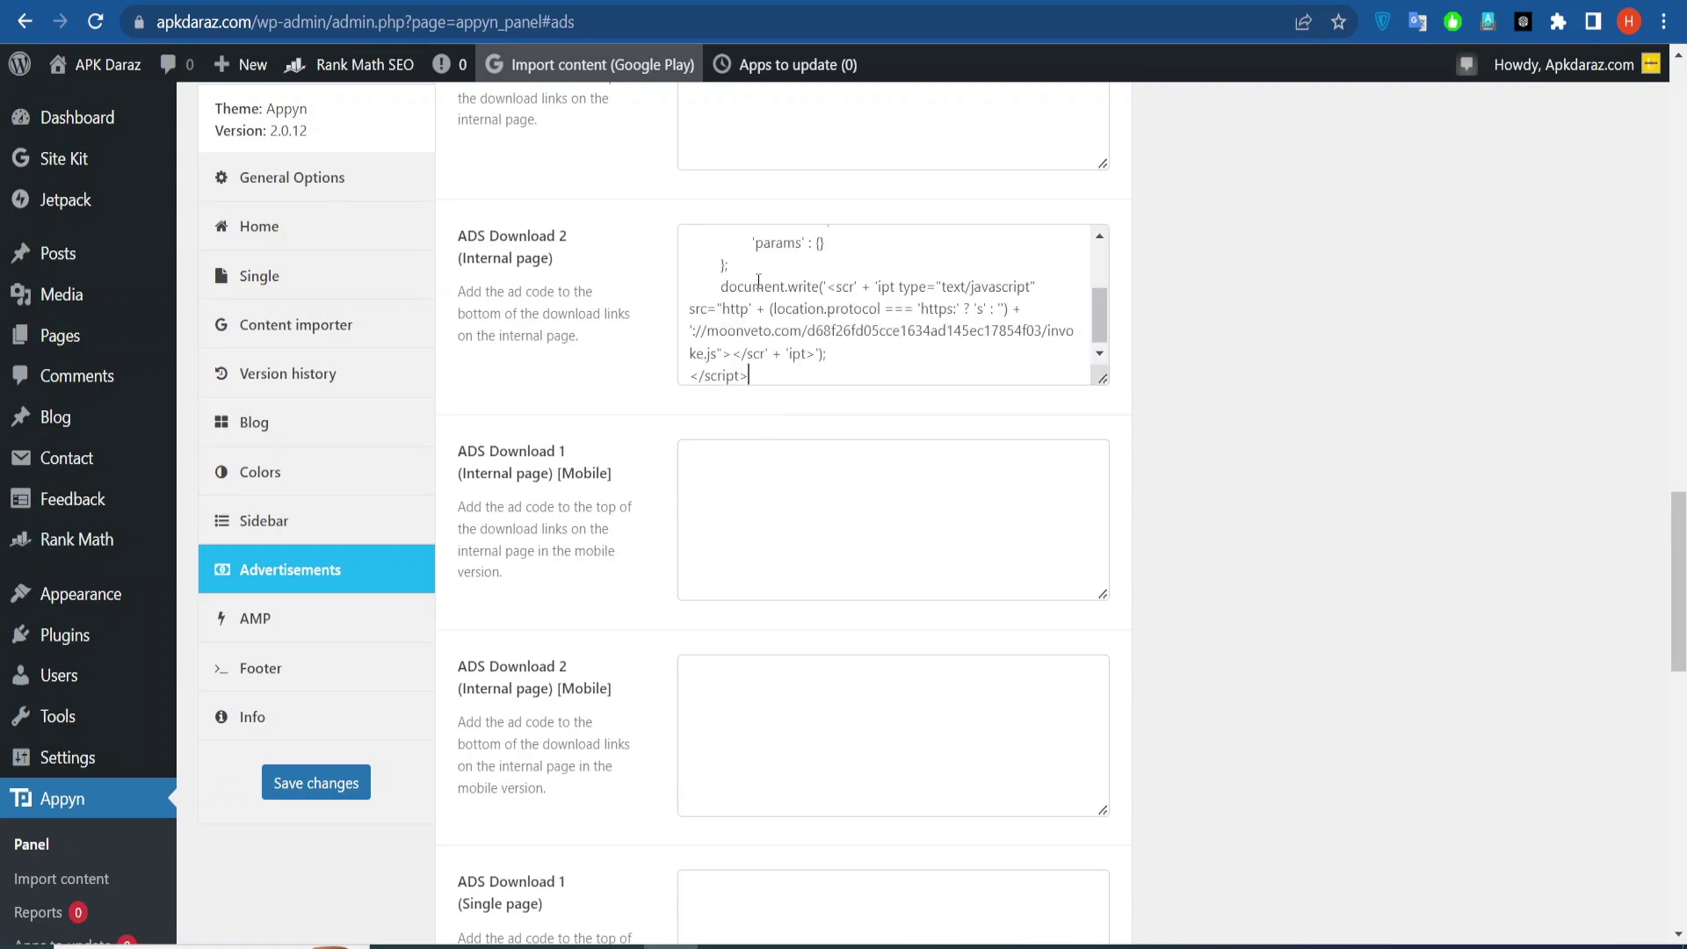
{"action": "key", "text": "ctrl+v"}
{"action": "left_click", "coordinate": [756, 686]}
{"action": "key", "text": "ctrl+v"}
{"action": "scroll", "coordinate": [738, 700], "scroll_direction": "down", "scroll_amount": 4}
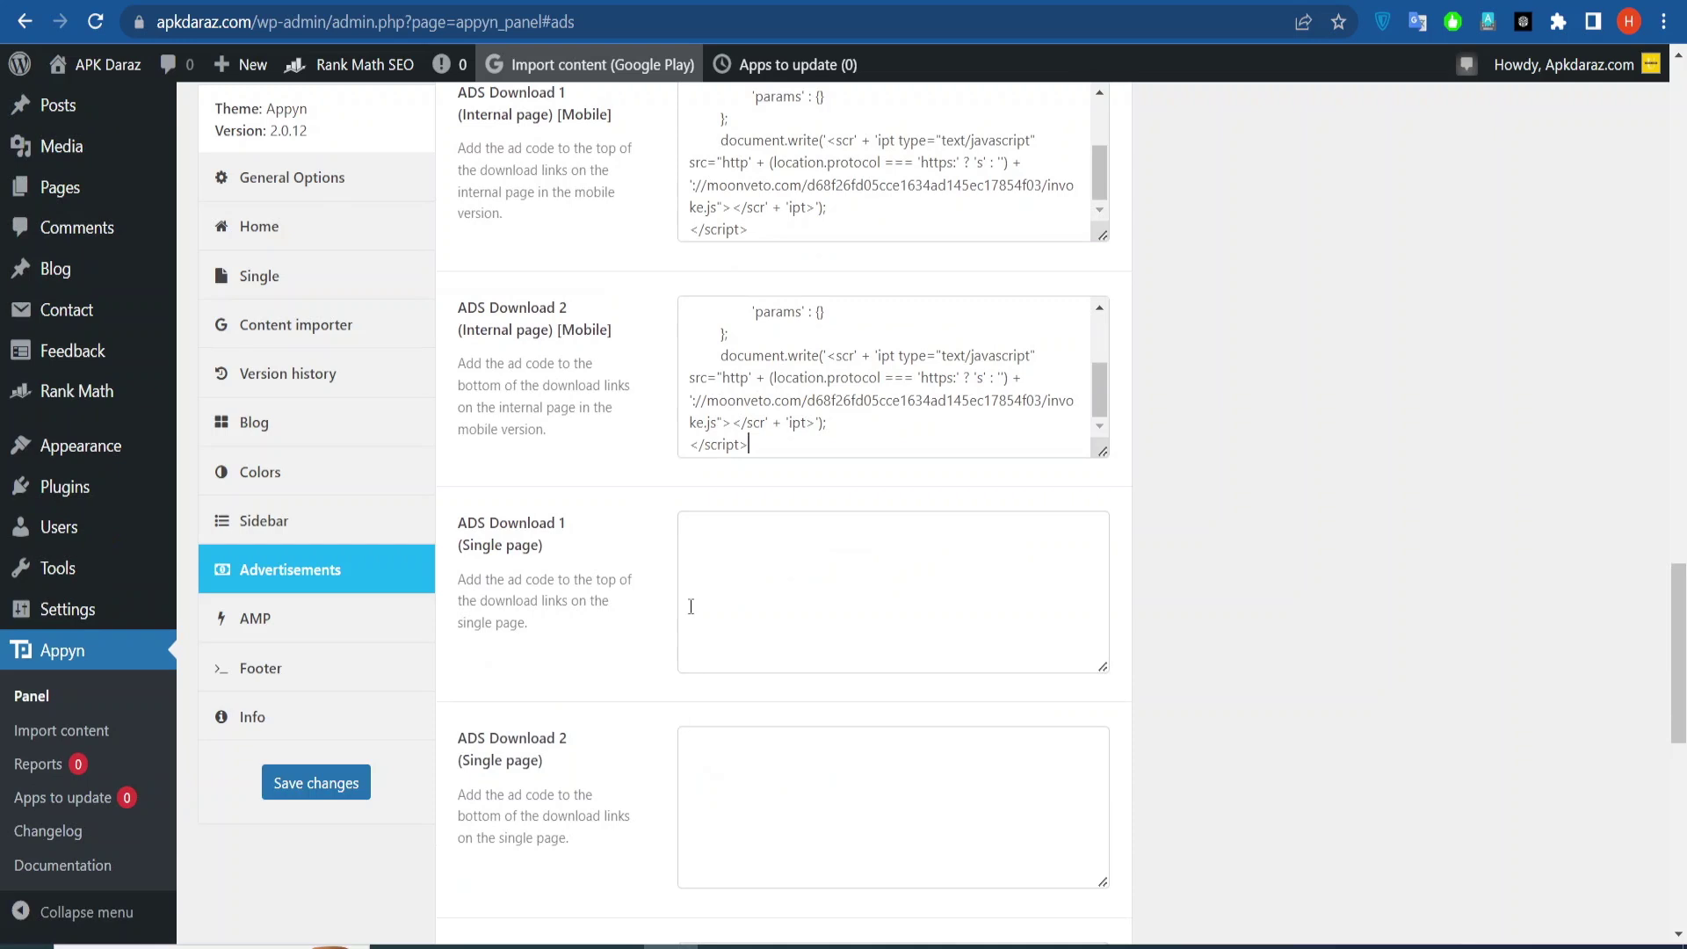
{"action": "scroll", "coordinate": [667, 554], "scroll_direction": "up", "scroll_amount": 10}
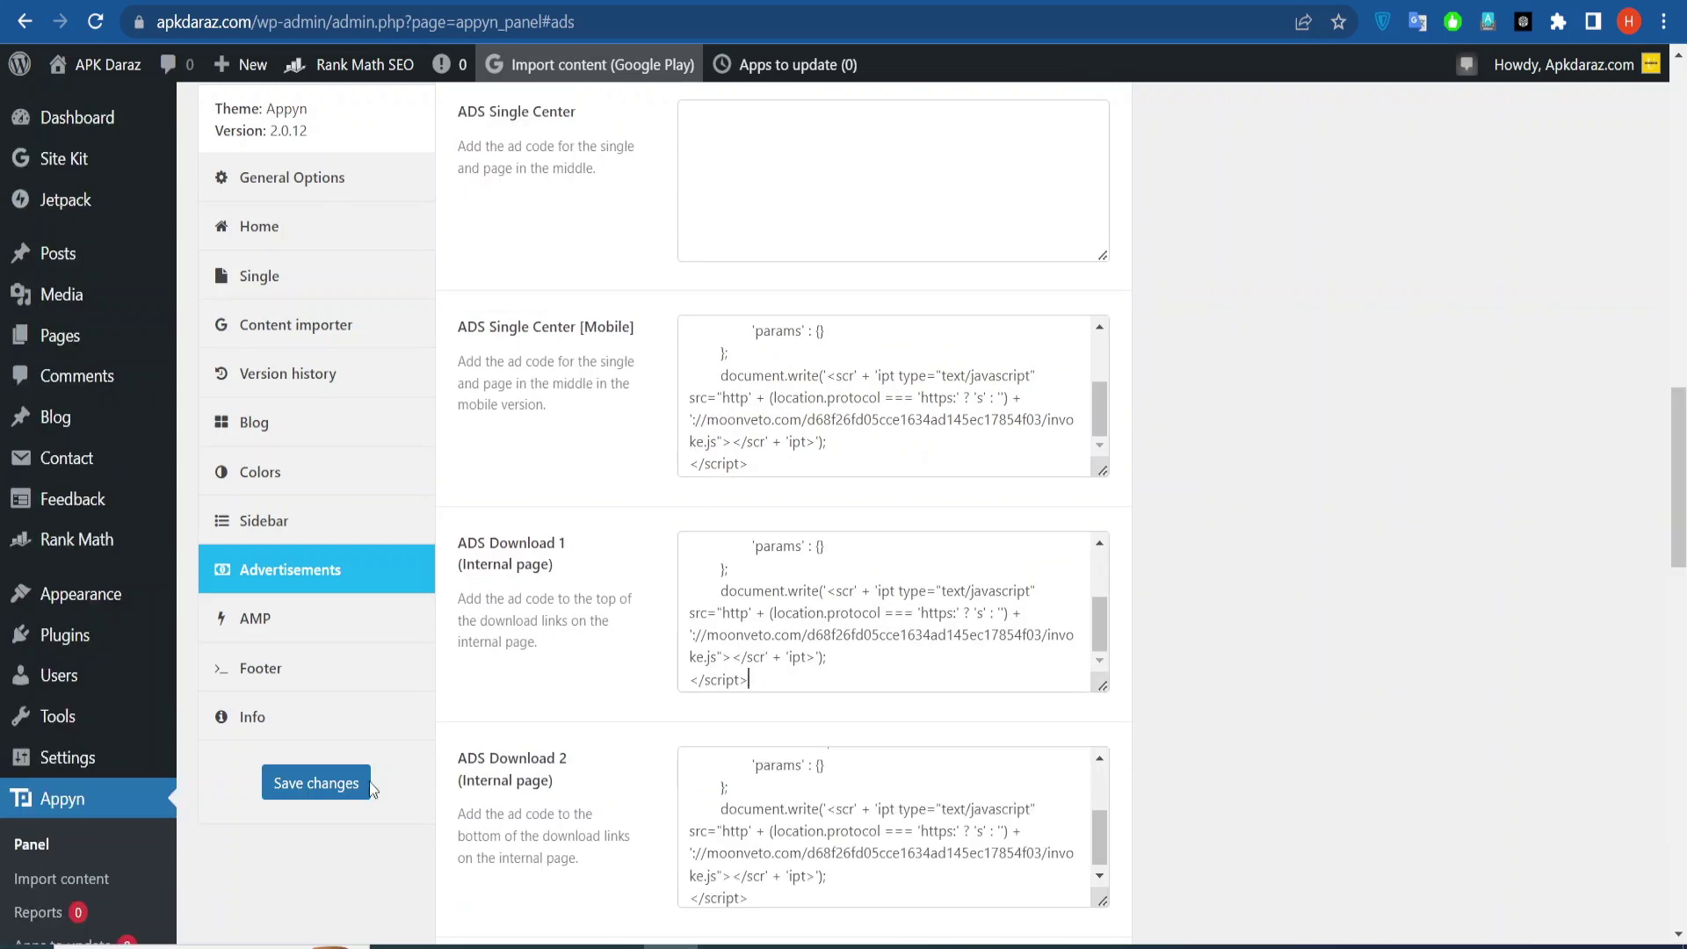
{"action": "left_click", "coordinate": [301, 784]}
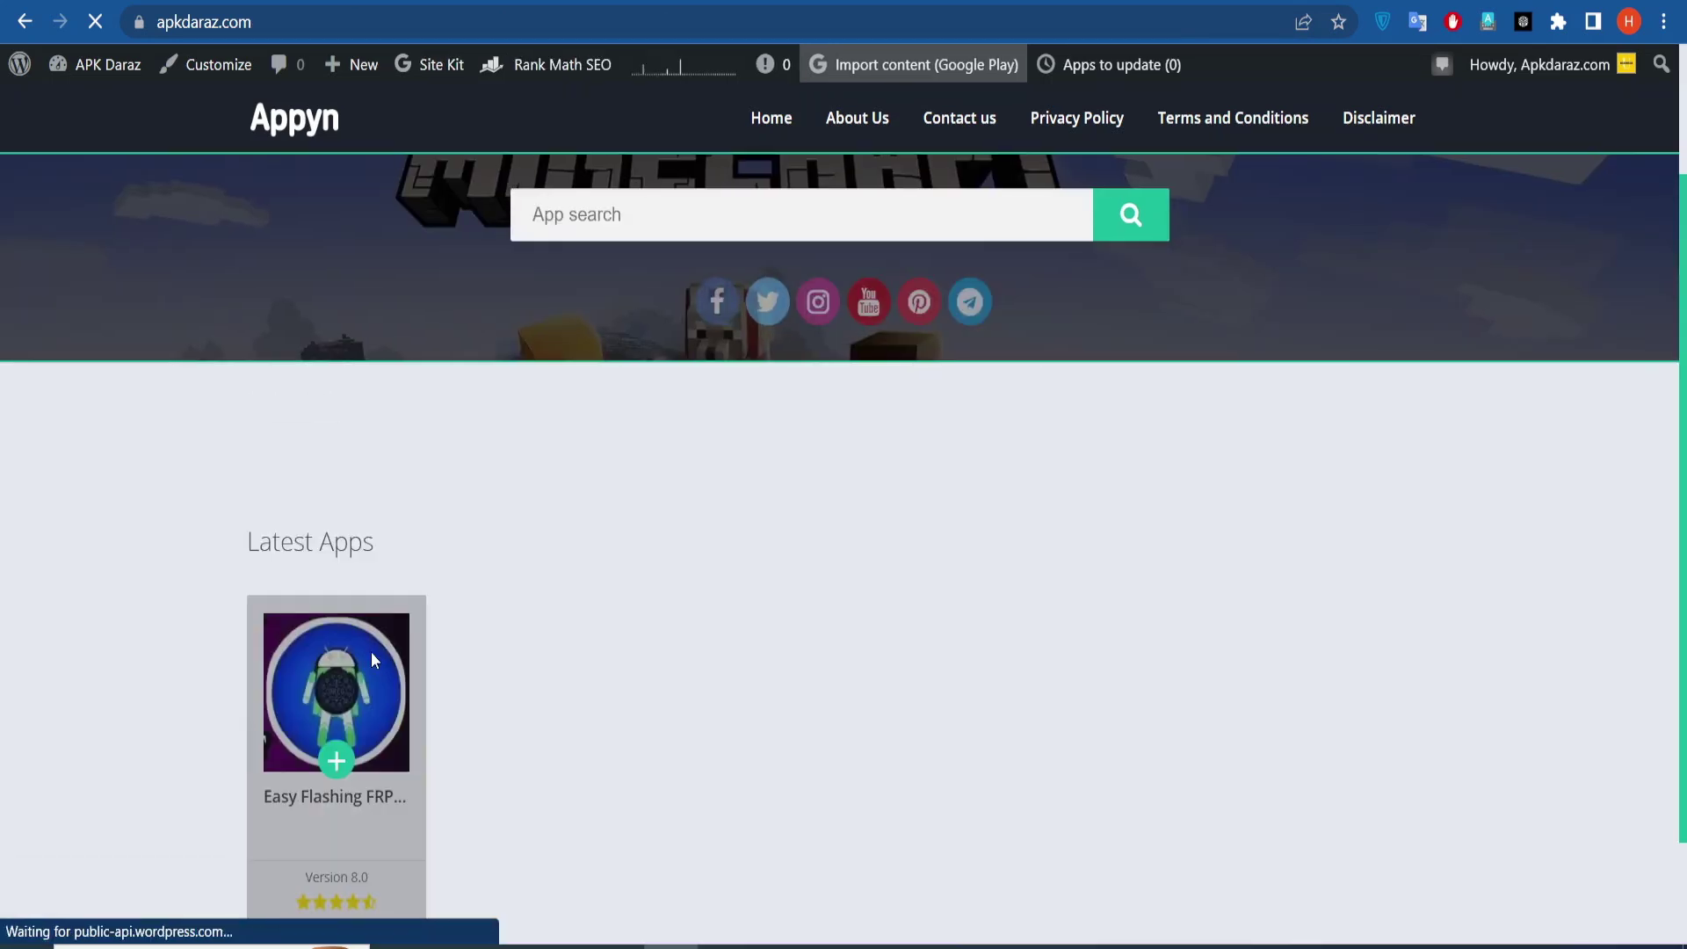
- Open the Easy Flashing FRP Bypass post on the live site and go to its download links page
{"action": "left_click", "coordinate": [371, 651]}
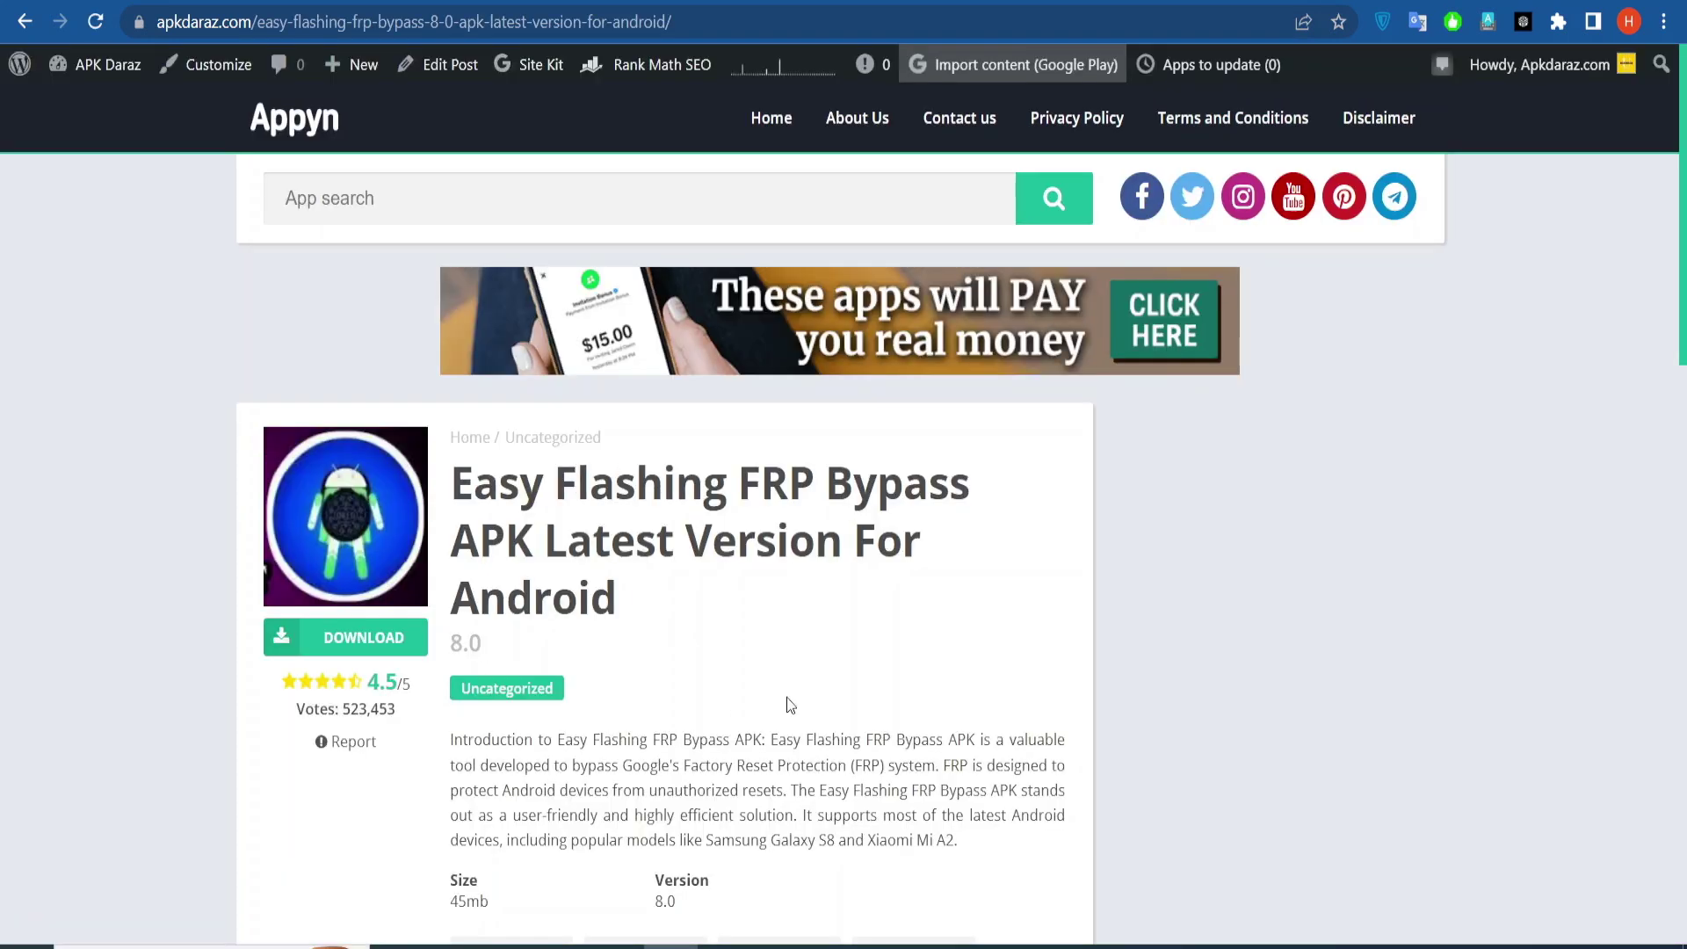
{"action": "scroll", "coordinate": [712, 482], "scroll_direction": "down", "scroll_amount": 8}
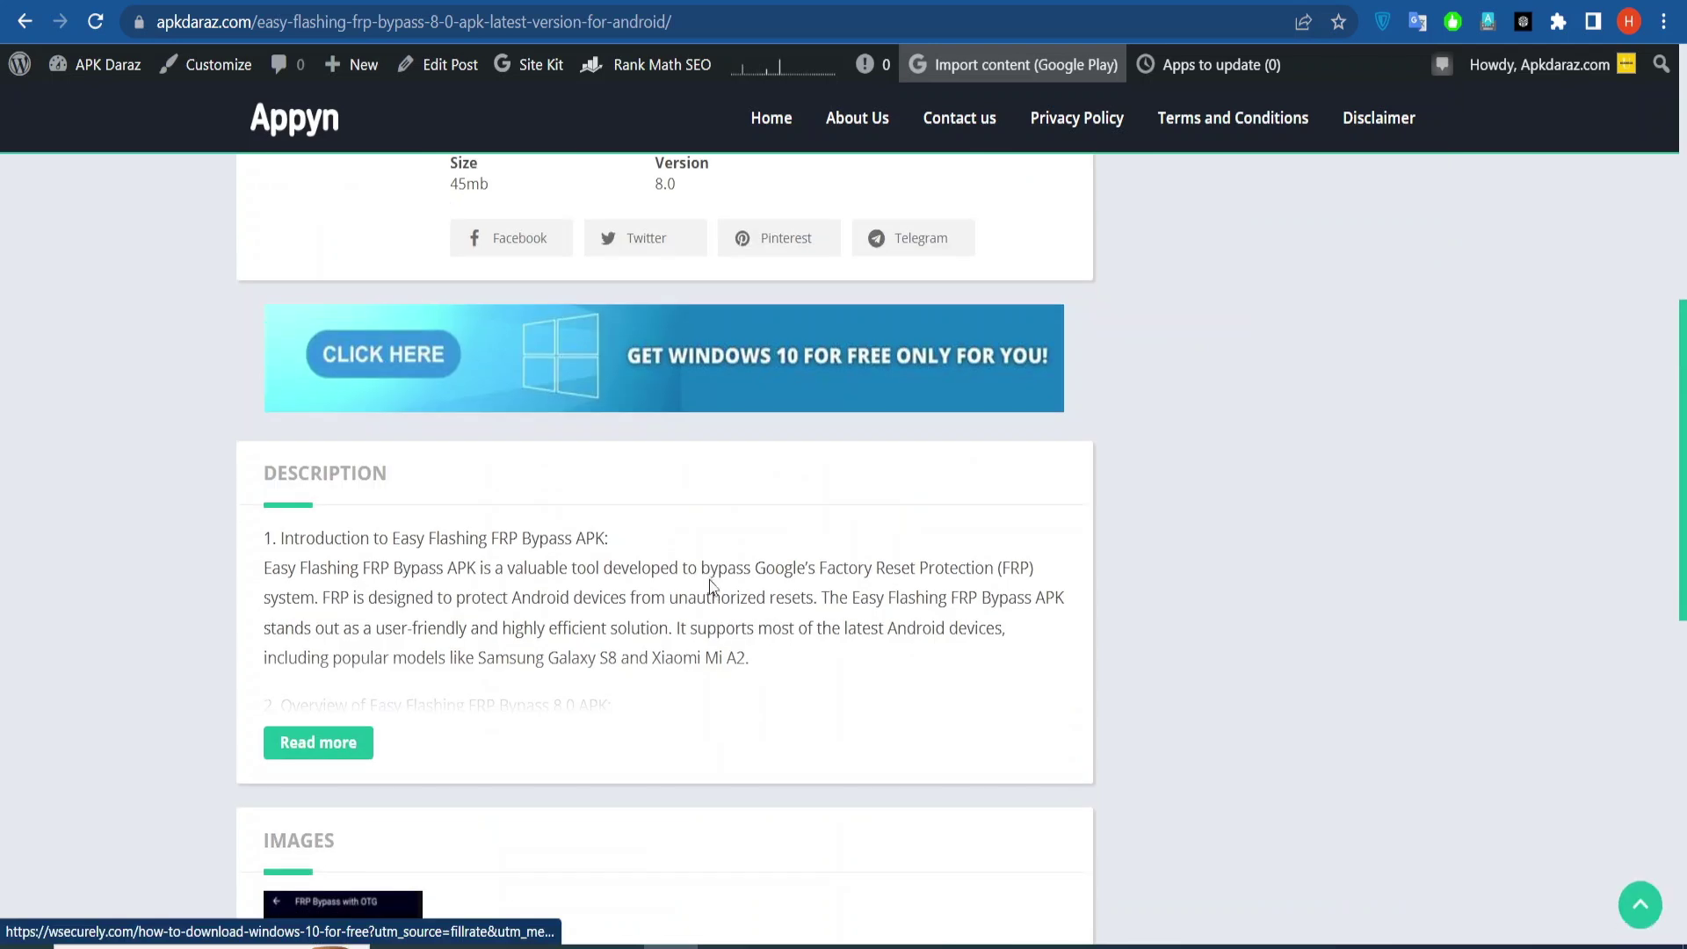
{"action": "scroll", "coordinate": [445, 376], "scroll_direction": "down", "scroll_amount": 10}
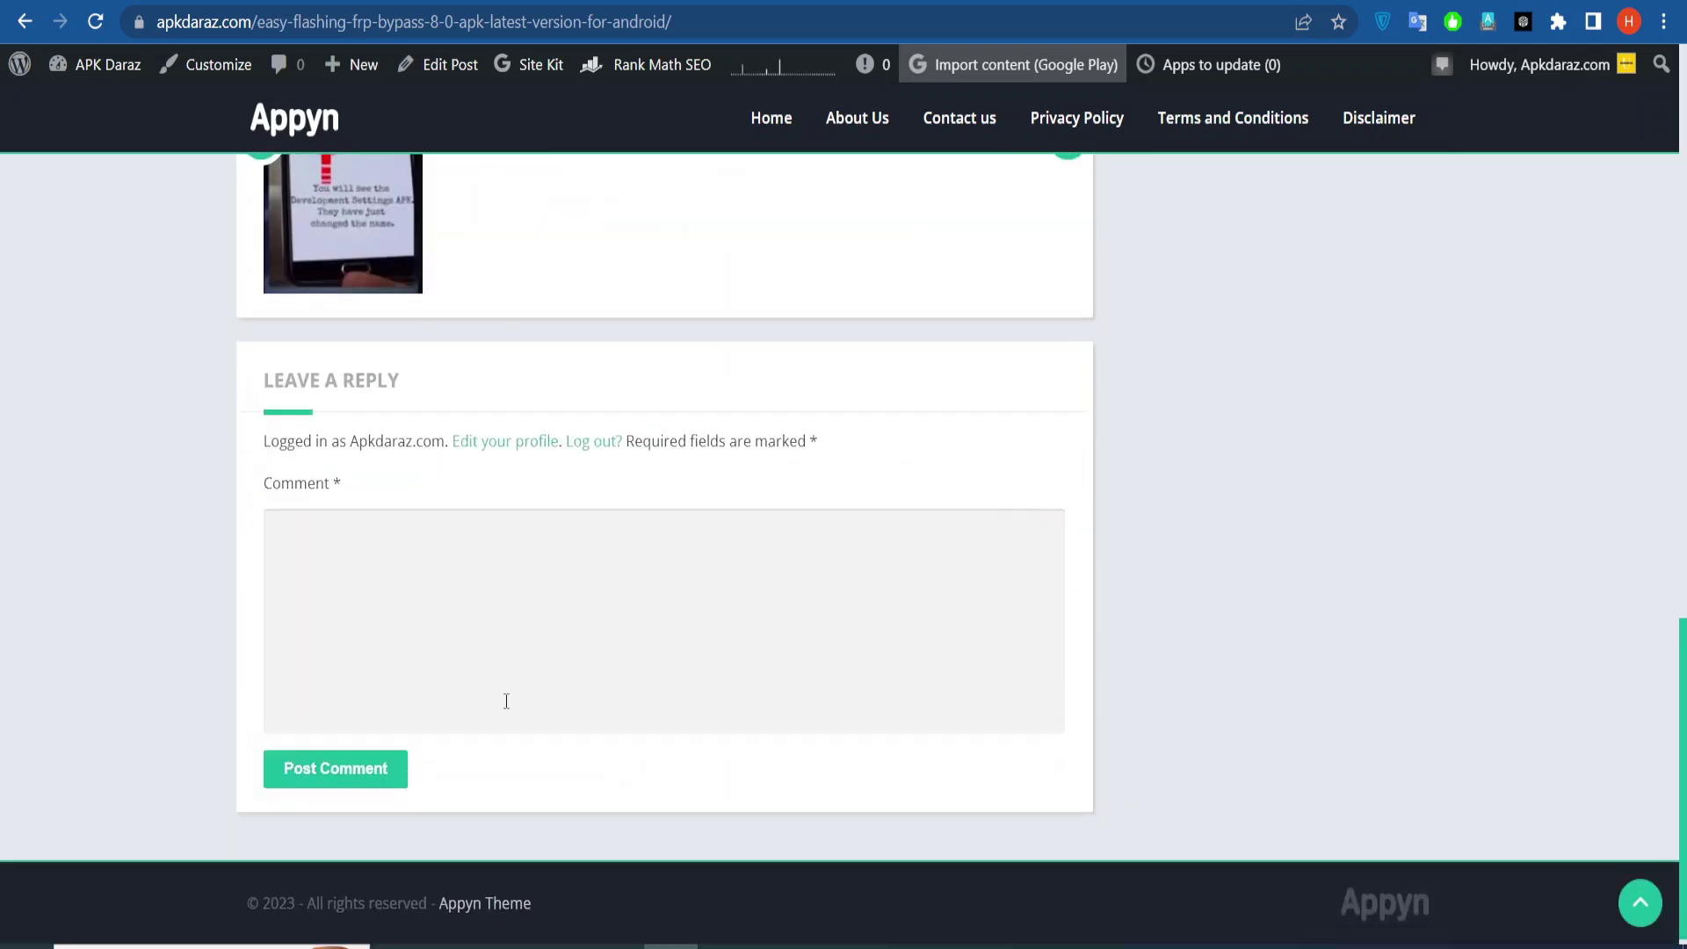
{"action": "scroll", "coordinate": [501, 697], "scroll_direction": "up", "scroll_amount": 18}
{"action": "left_click", "coordinate": [352, 653]}
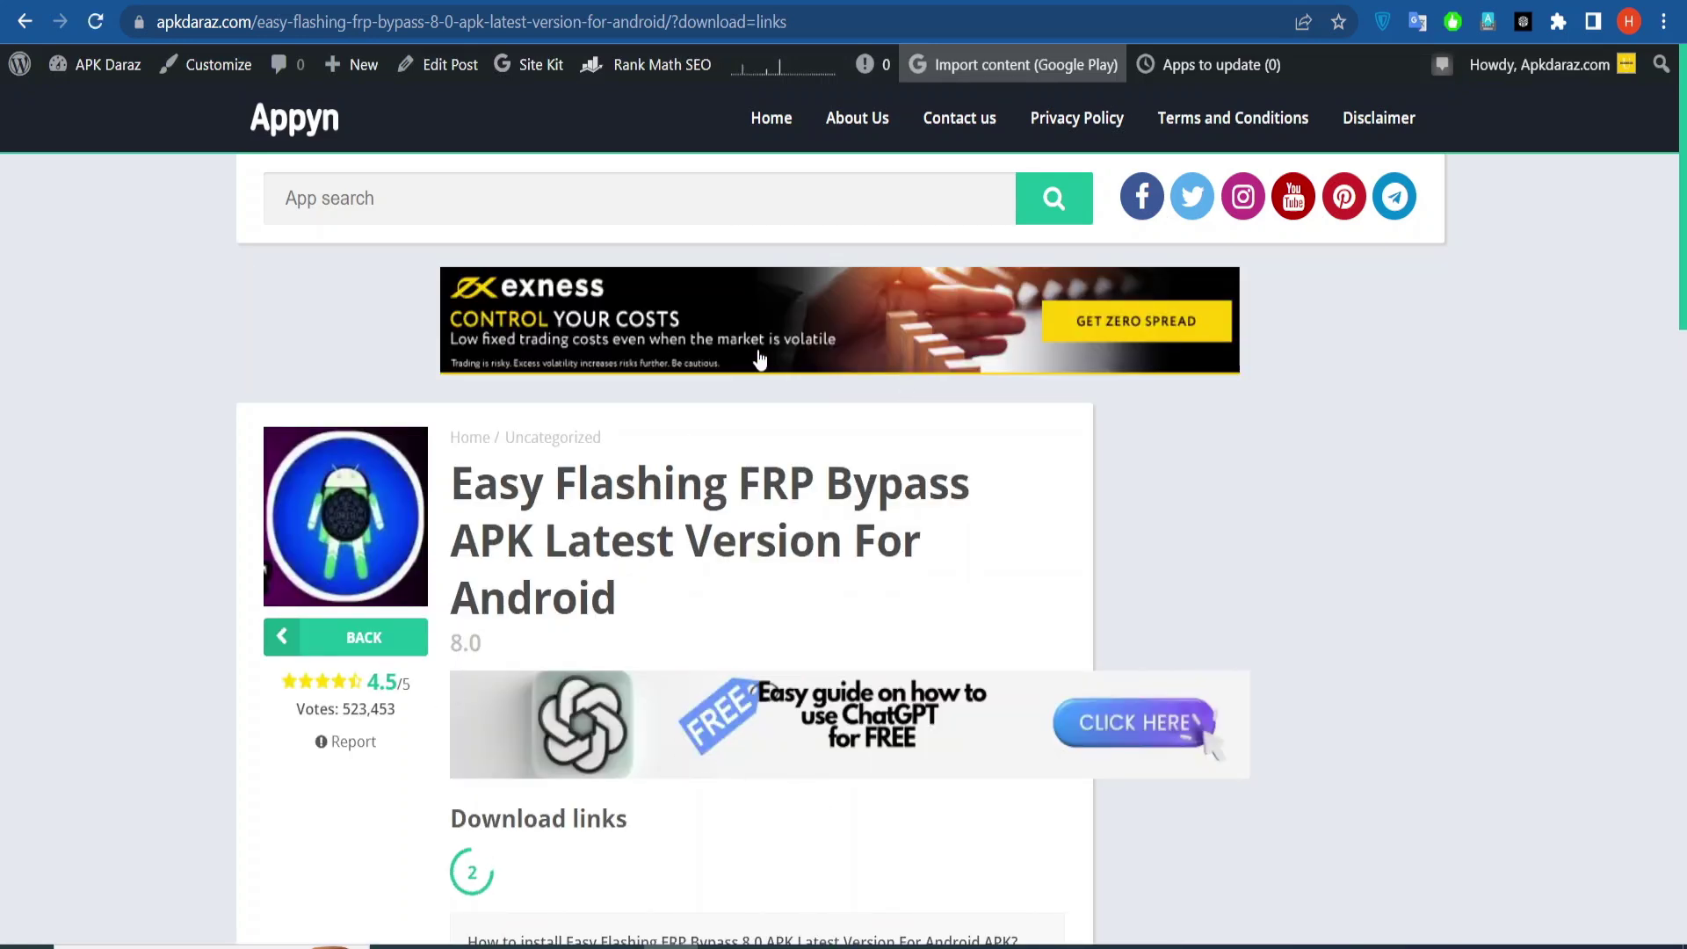
{"action": "scroll", "coordinate": [684, 754], "scroll_direction": "down", "scroll_amount": 8}
{"action": "scroll", "coordinate": [730, 598], "scroll_direction": "down", "scroll_amount": 2}
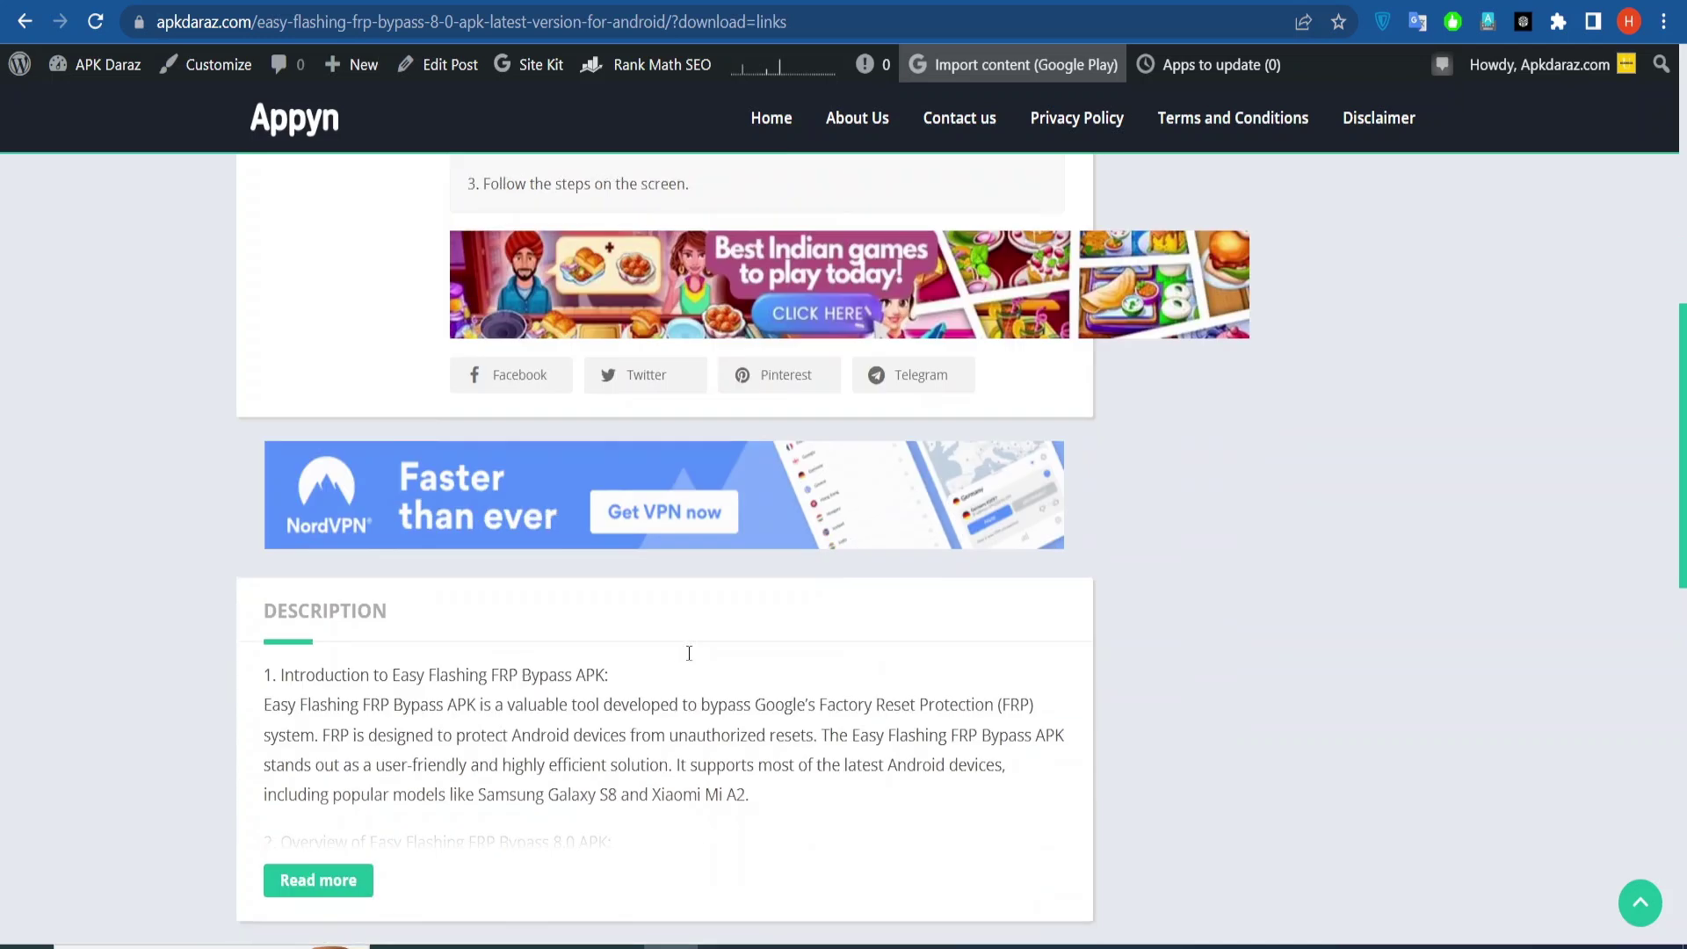
{"action": "scroll", "coordinate": [606, 589], "scroll_direction": "up", "scroll_amount": 8}
- Choose Direct Download and start the download to test the ad, then close the ad tab
{"action": "left_click", "coordinate": [525, 646]}
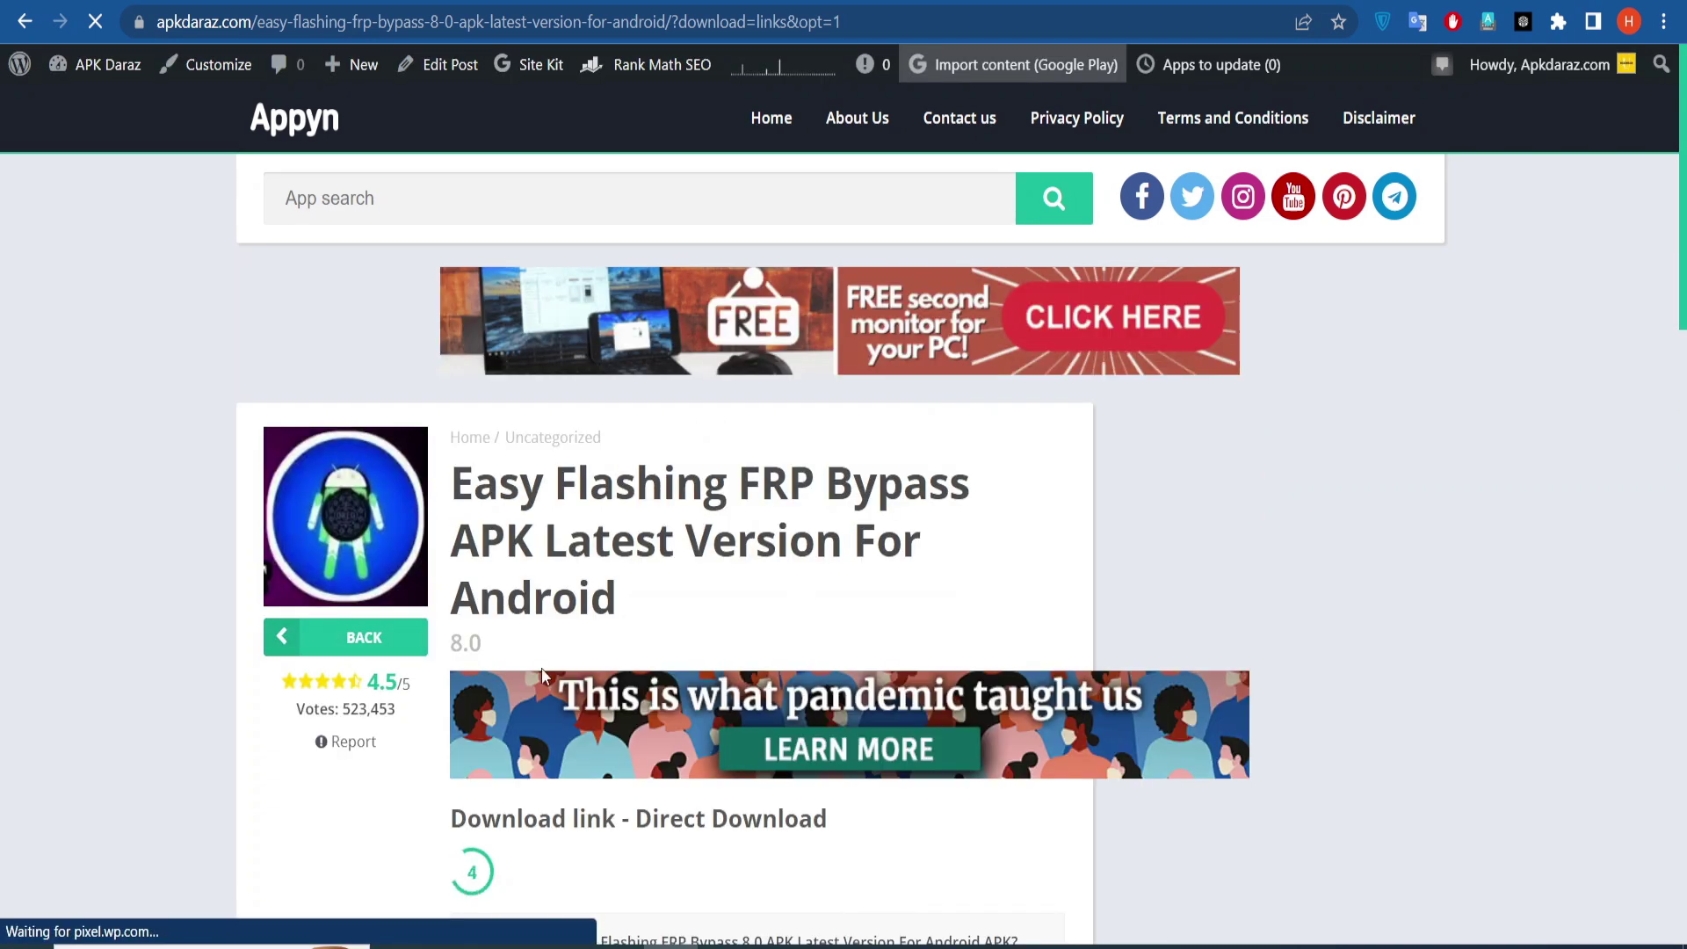
{"action": "scroll", "coordinate": [514, 556], "scroll_direction": "down", "scroll_amount": 5}
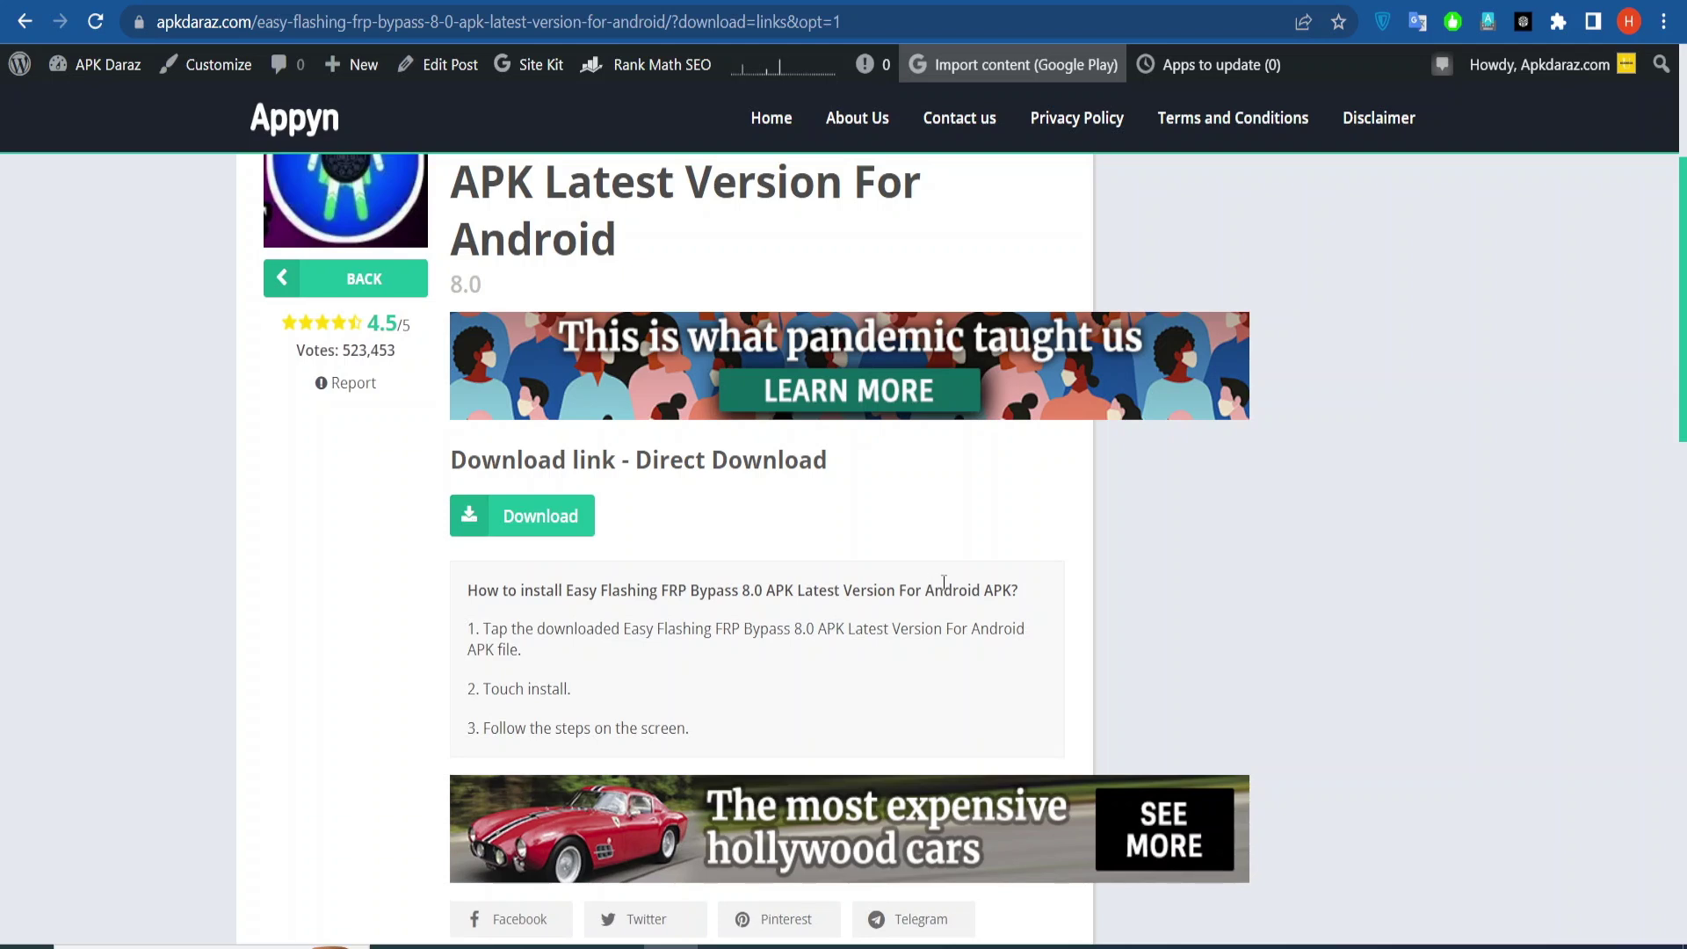
{"action": "left_click", "coordinate": [510, 515]}
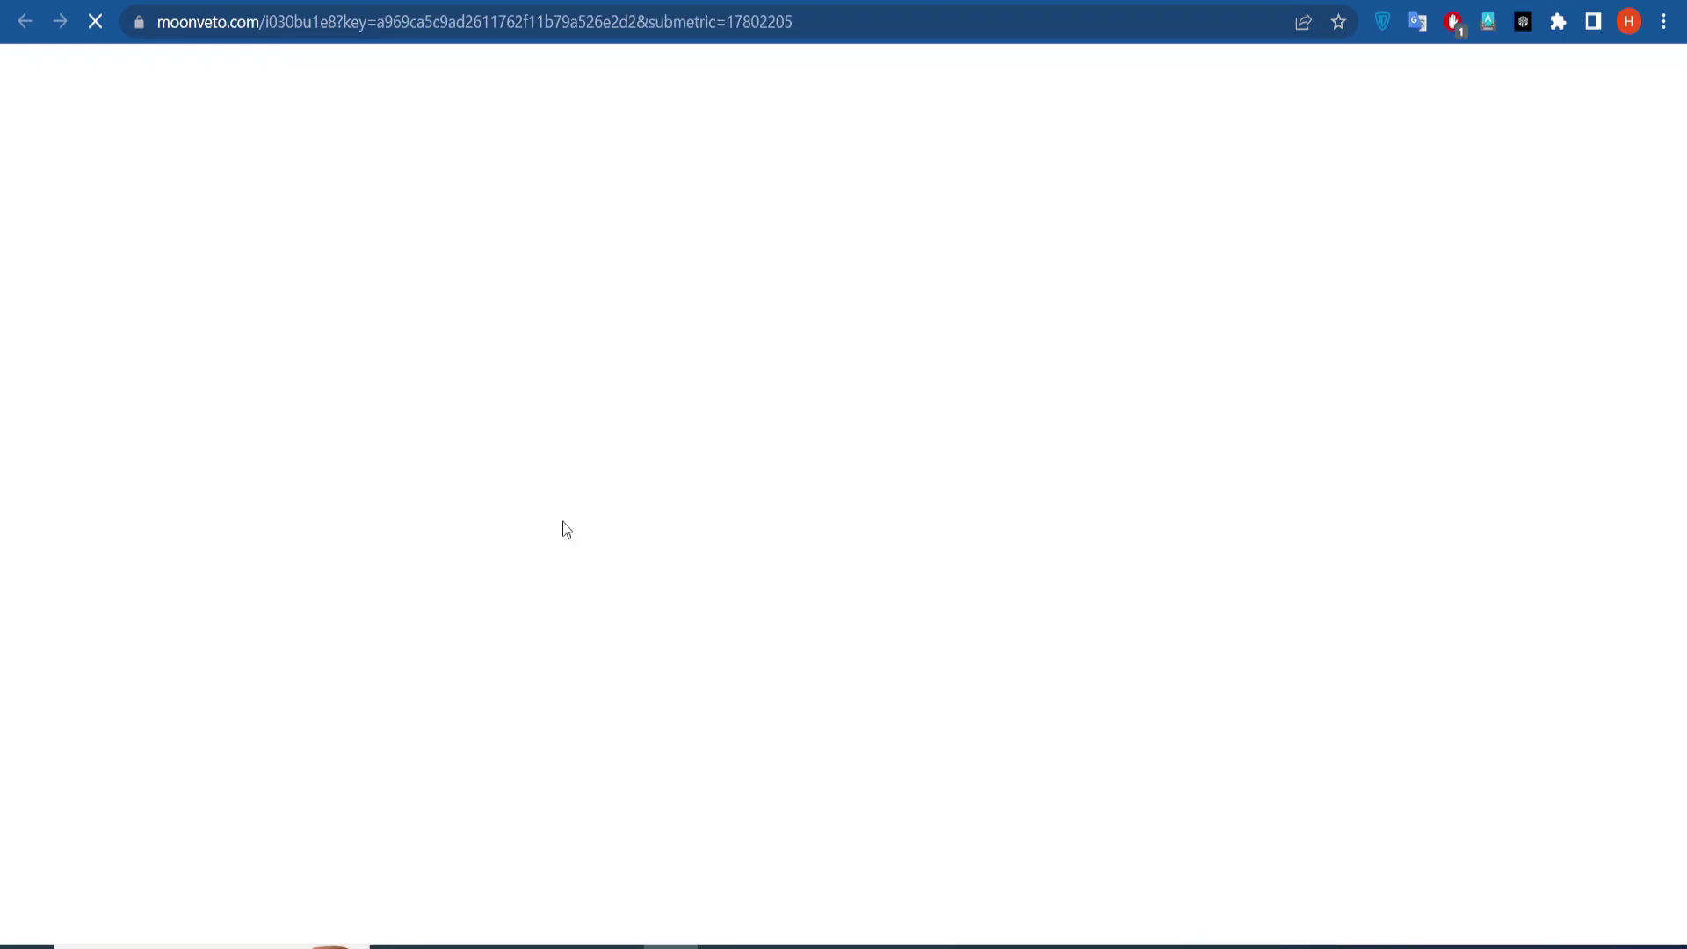
{"action": "key", "text": "ctrl+w"}
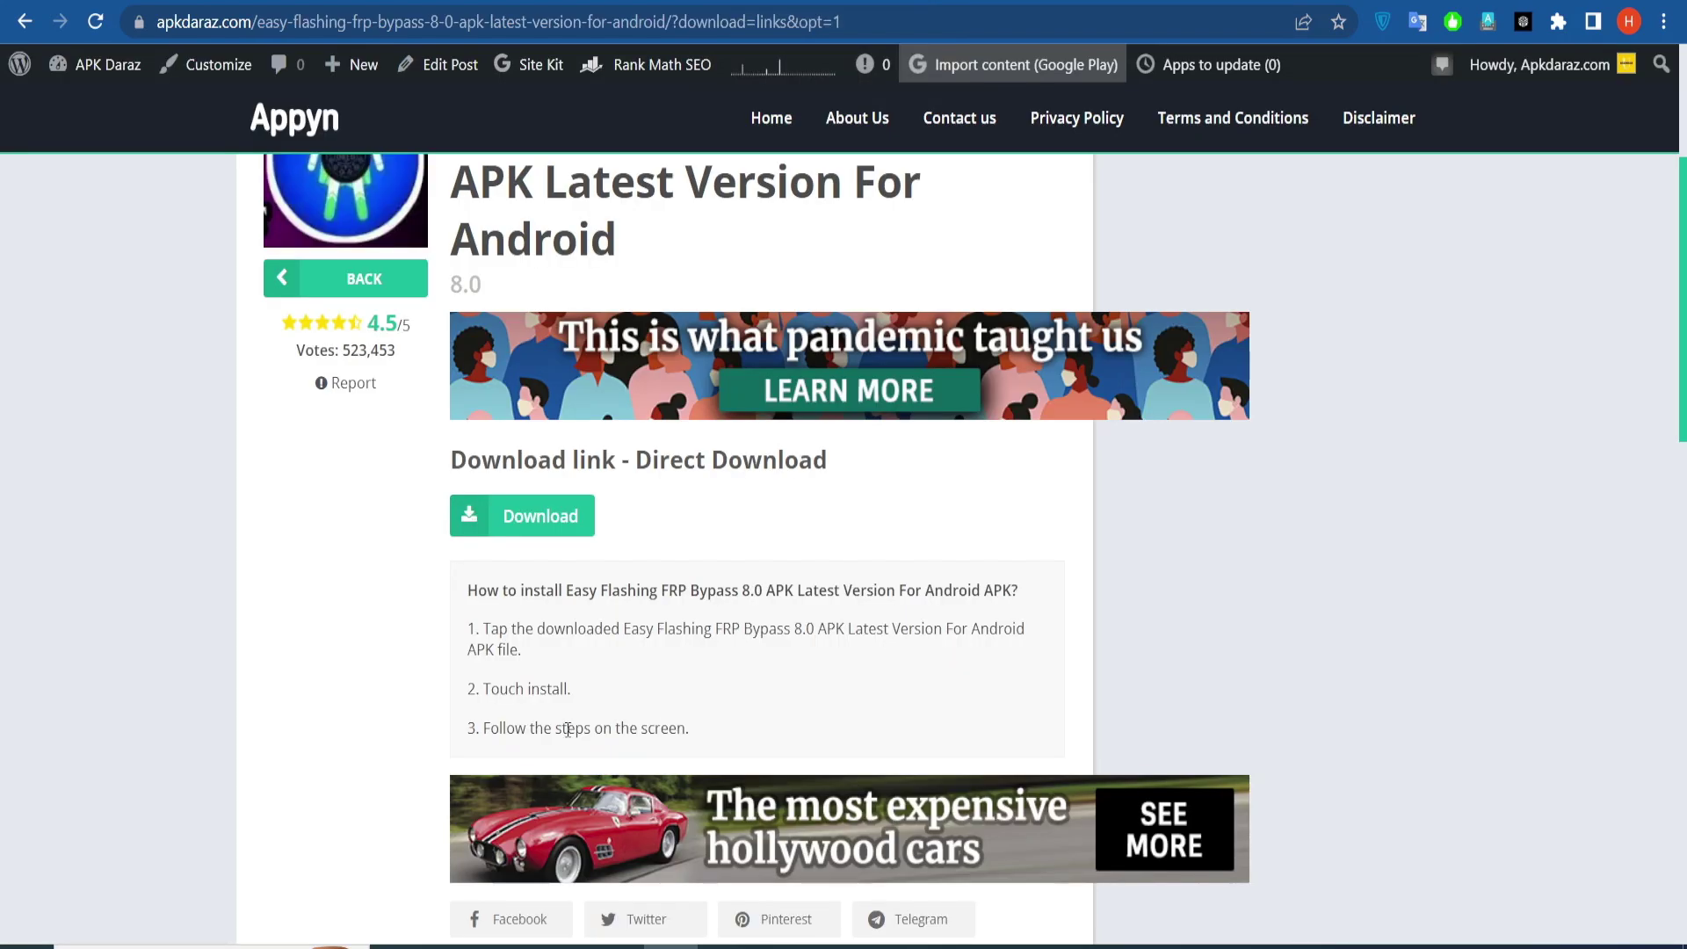
{"action": "scroll", "coordinate": [1108, 616], "scroll_direction": "up", "scroll_amount": 4}
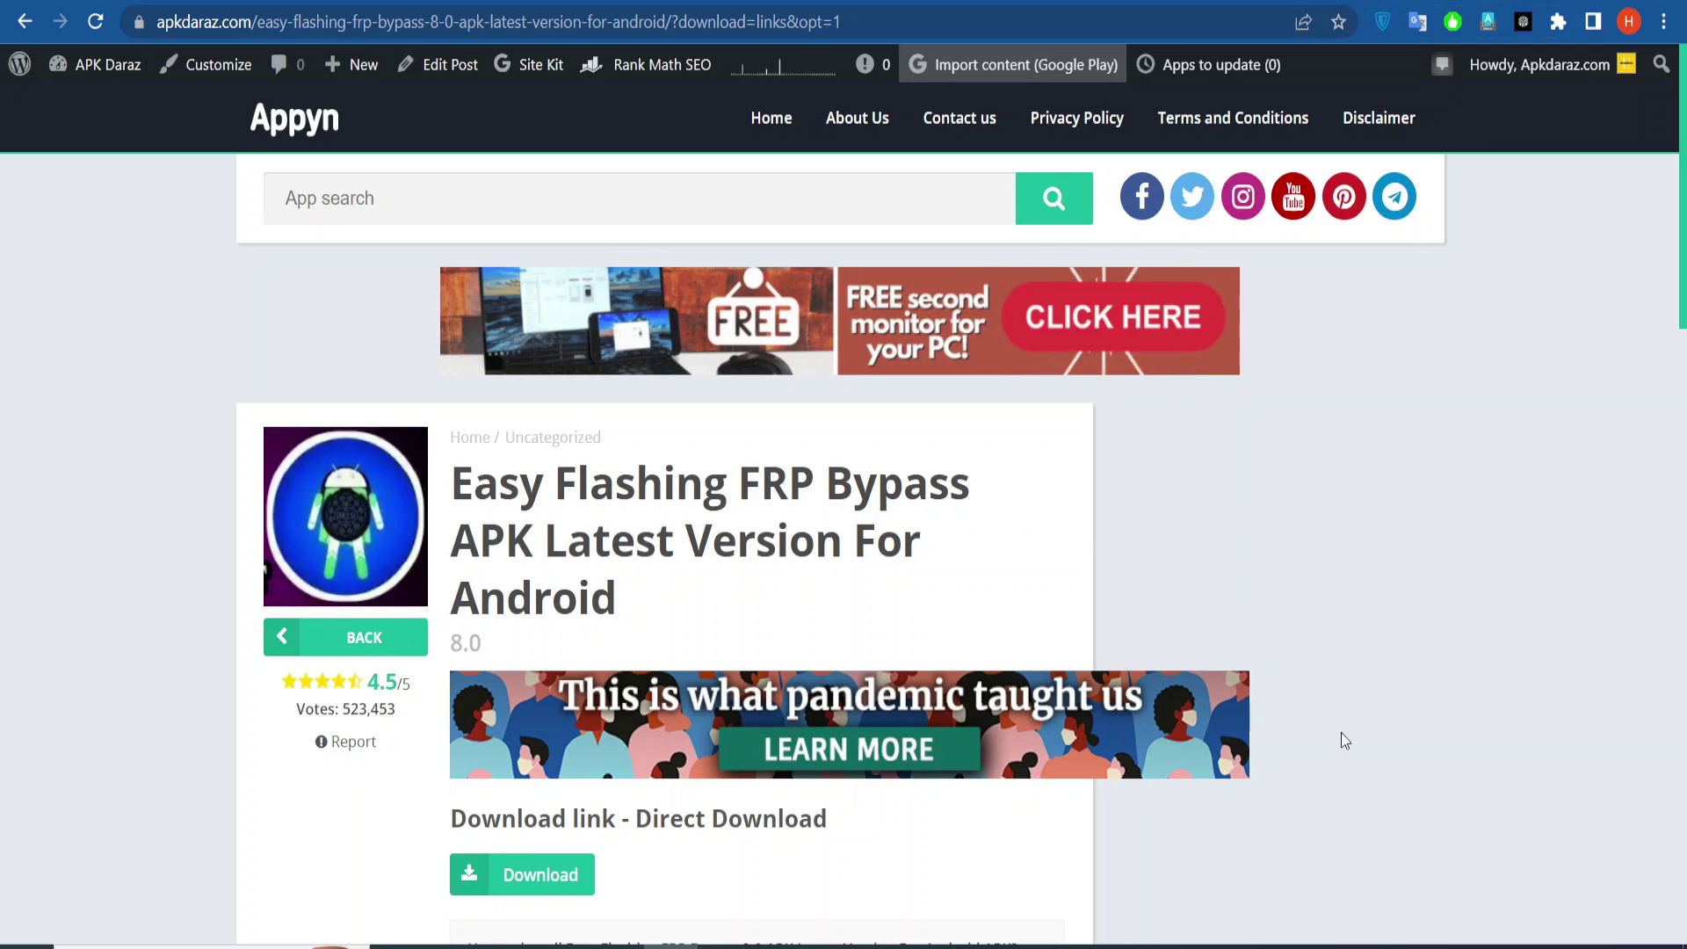
{"action": "key", "text": "alt+Tab"}
- Scroll through the apk_broad-match keyword list down to the 590-search keywords
{"action": "scroll", "coordinate": [255, 501], "scroll_direction": "down", "scroll_amount": 13}
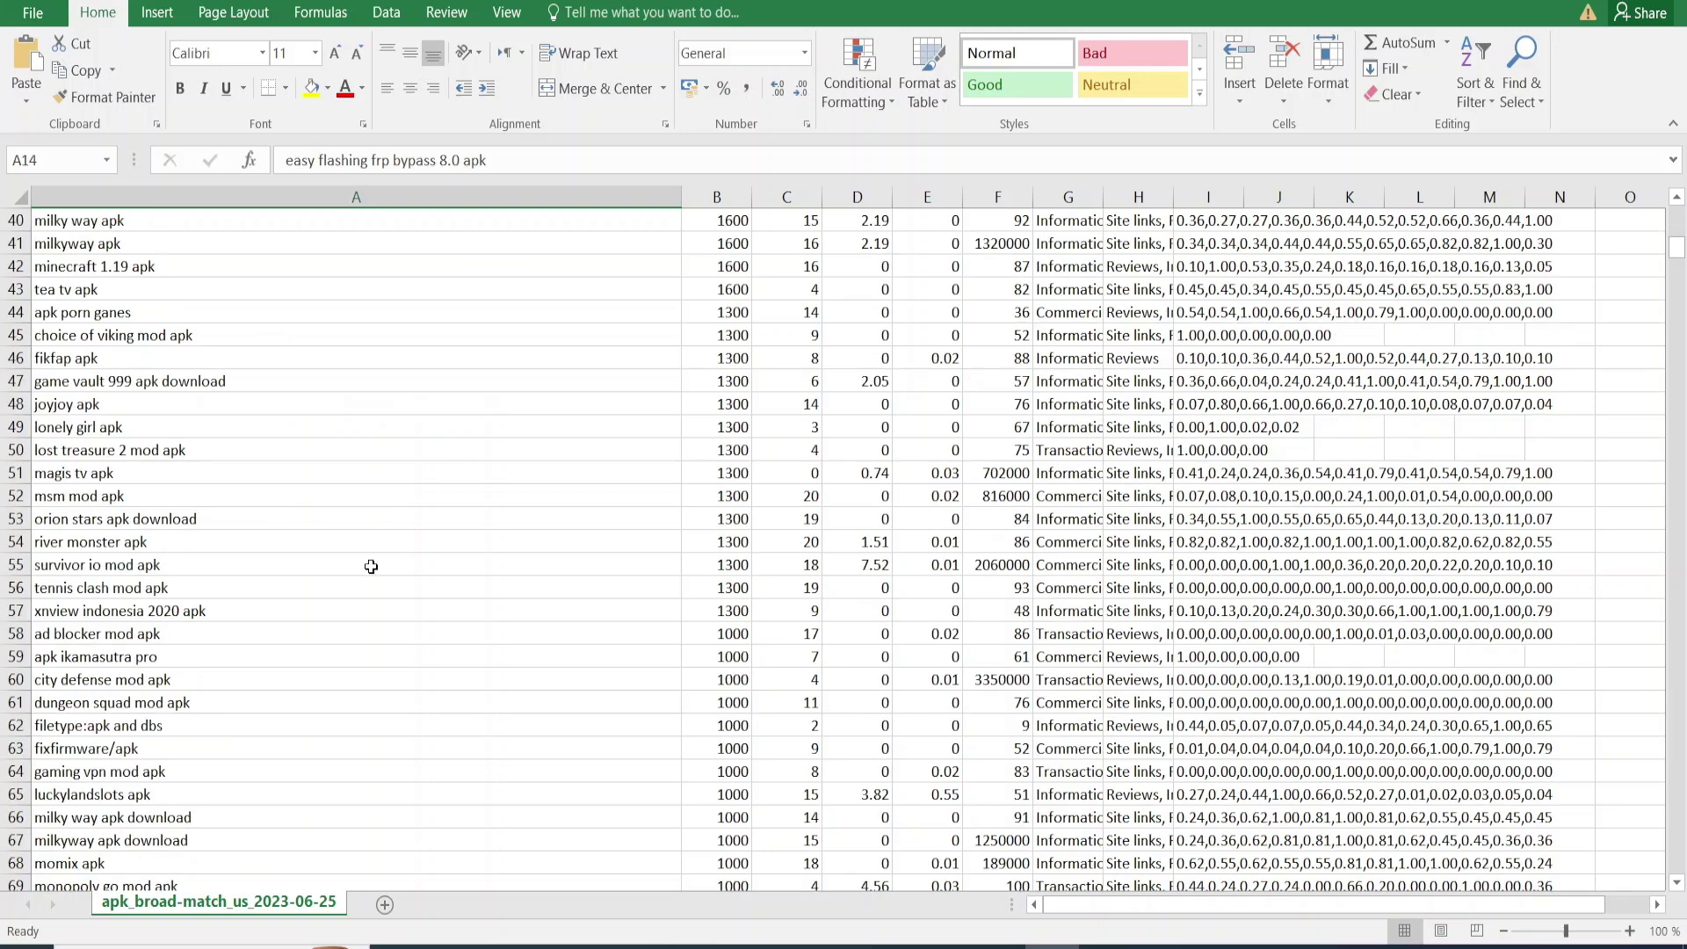
{"action": "scroll", "coordinate": [329, 583], "scroll_direction": "up", "scroll_amount": 12}
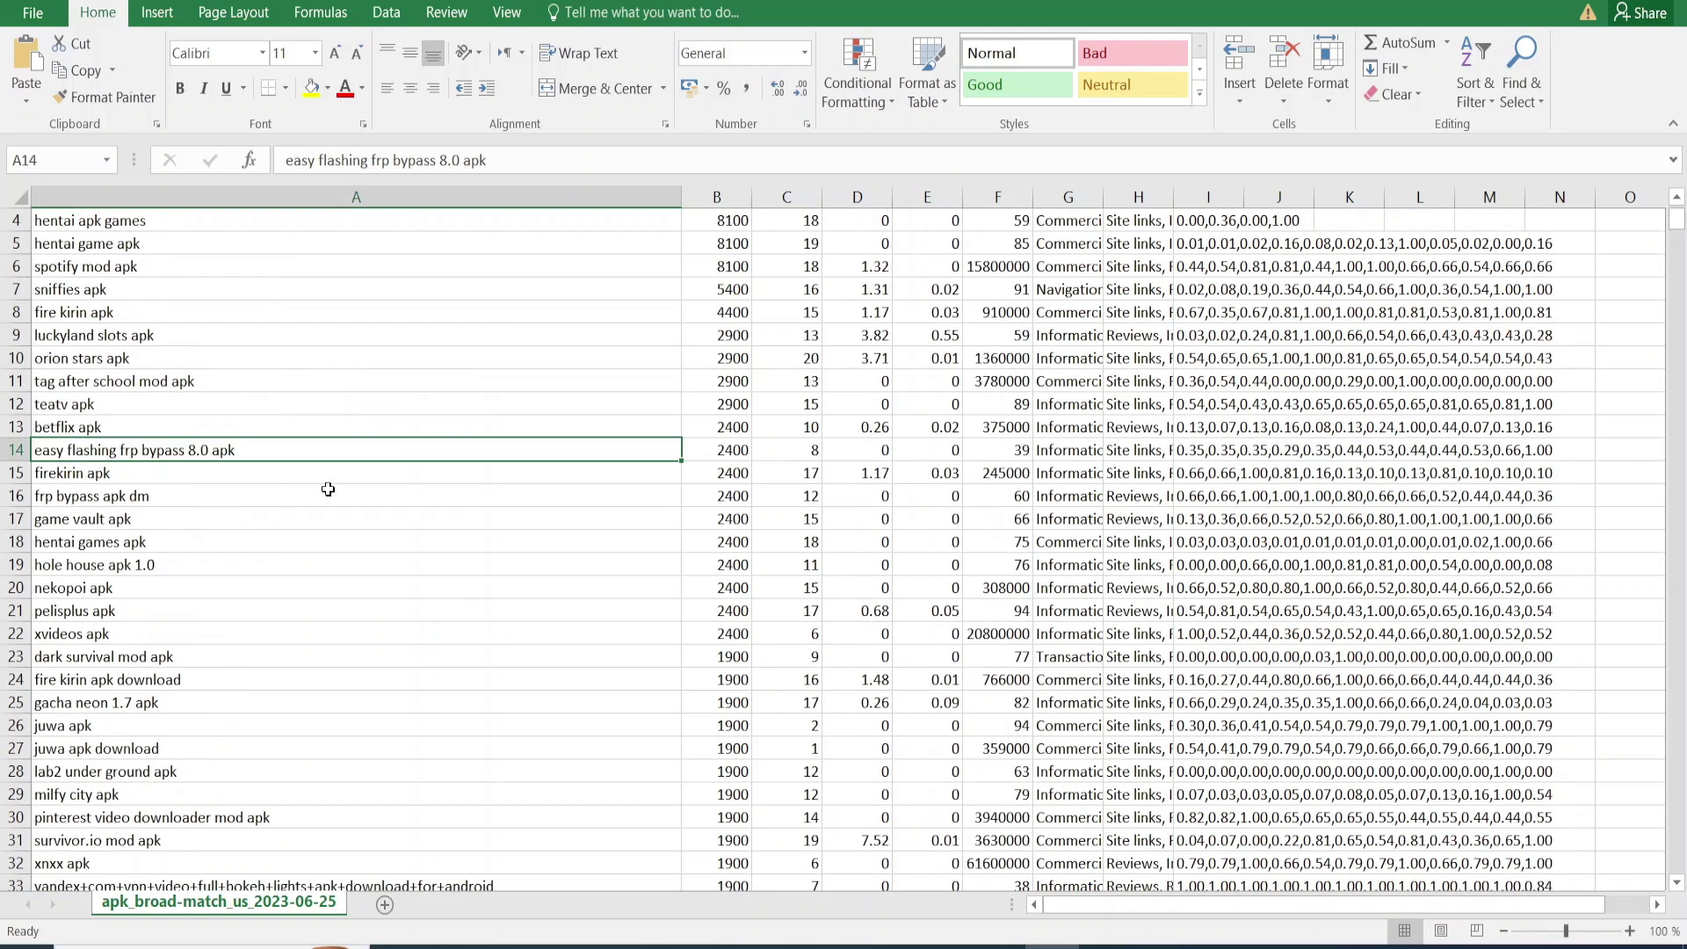
{"action": "scroll", "coordinate": [328, 488], "scroll_direction": "up", "scroll_amount": 1}
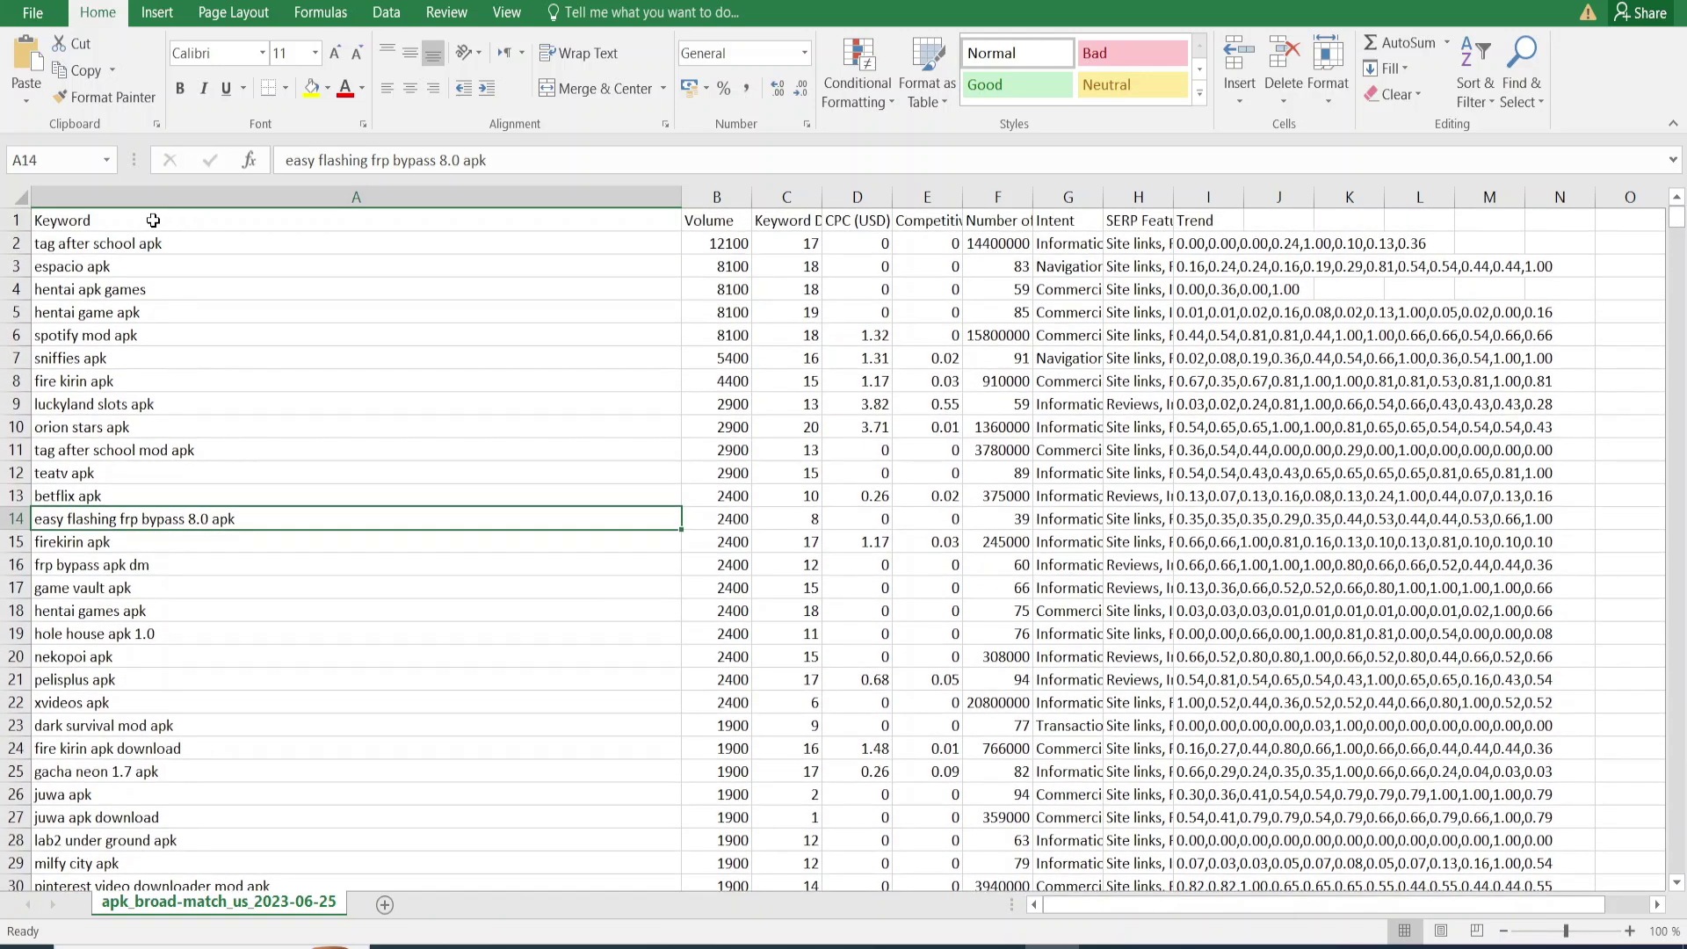
{"action": "scroll", "coordinate": [226, 828], "scroll_direction": "down", "scroll_amount": 20}
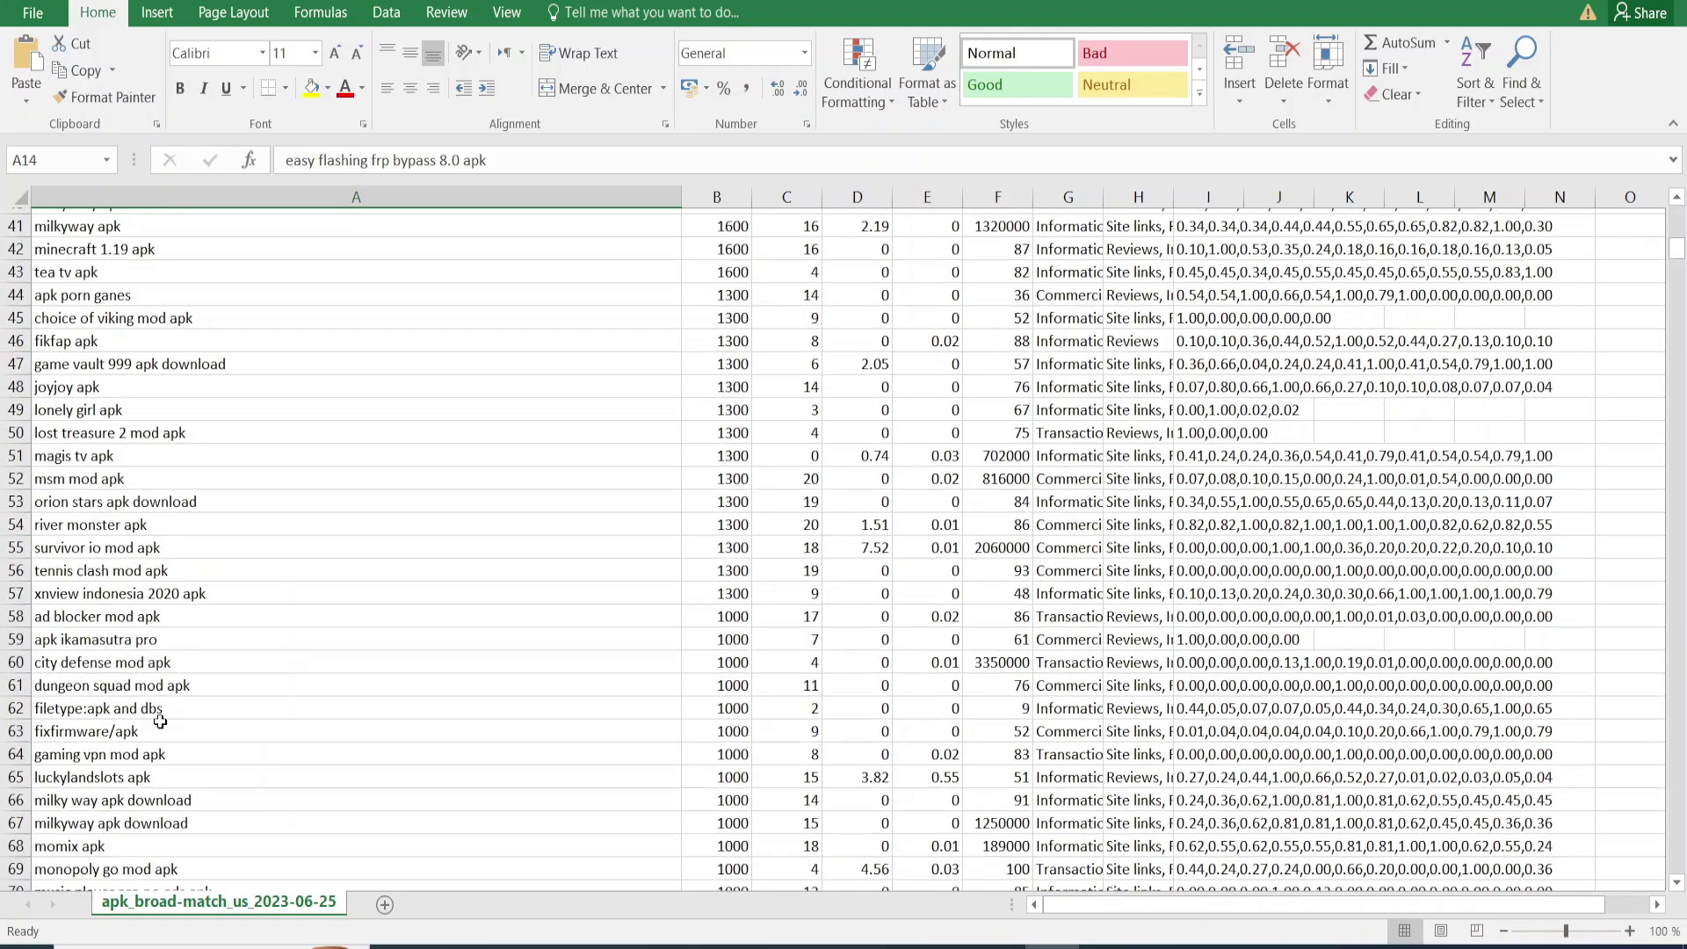
{"action": "scroll", "coordinate": [152, 745], "scroll_direction": "down", "scroll_amount": 7}
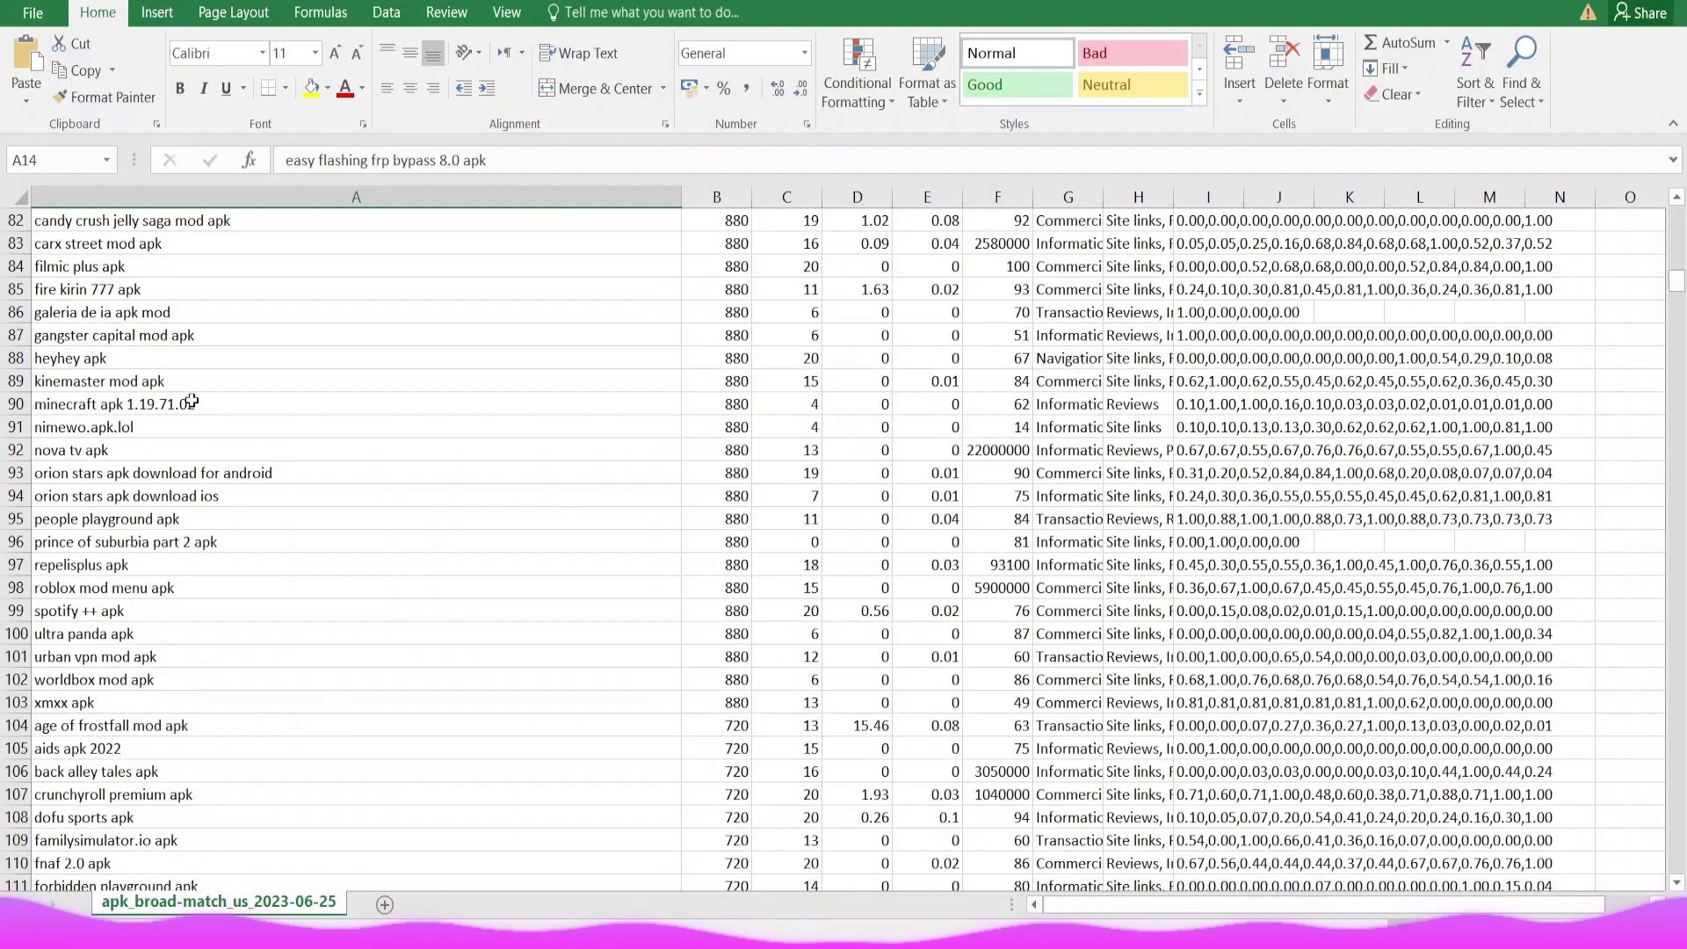
{"action": "scroll", "coordinate": [239, 457], "scroll_direction": "down", "scroll_amount": 10}
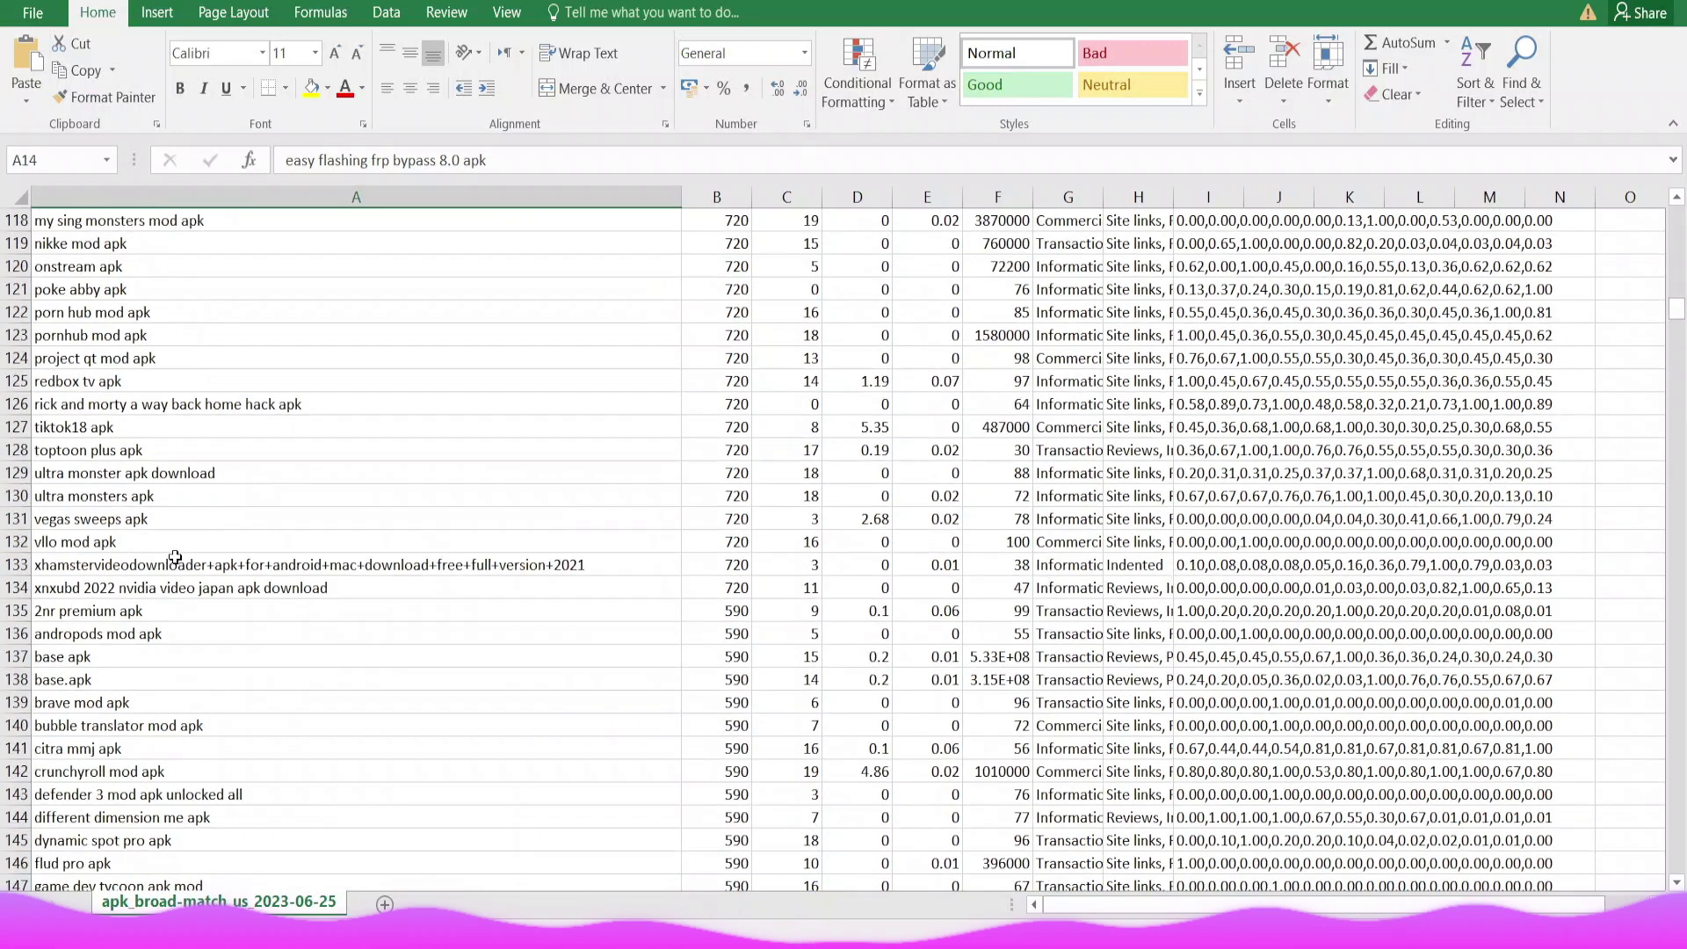